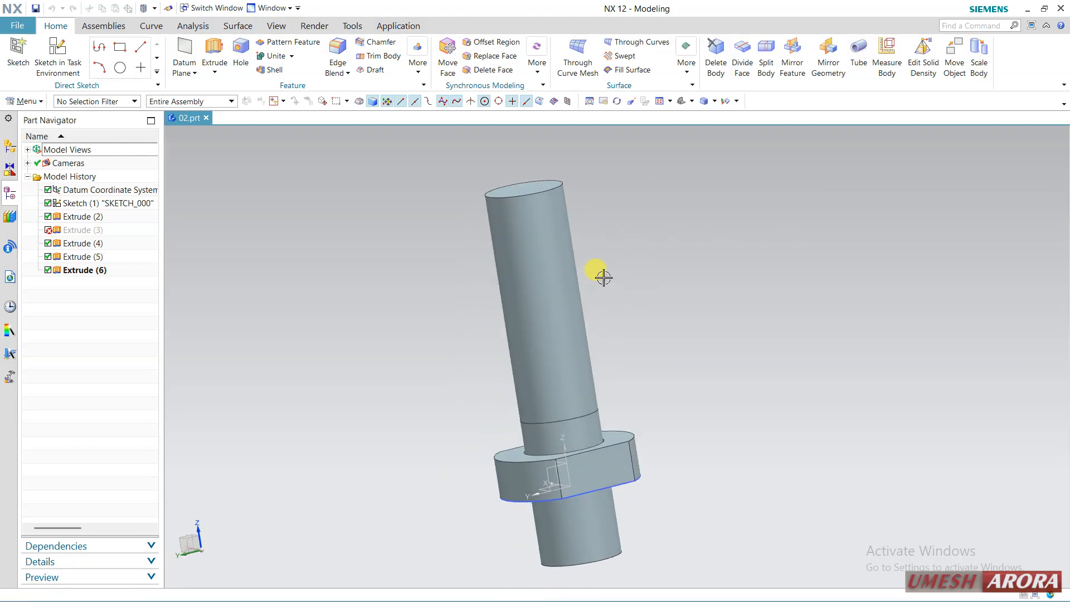
{"action": "left_click_drag", "start_coordinate": [623, 317], "coordinate": [621, 292]}
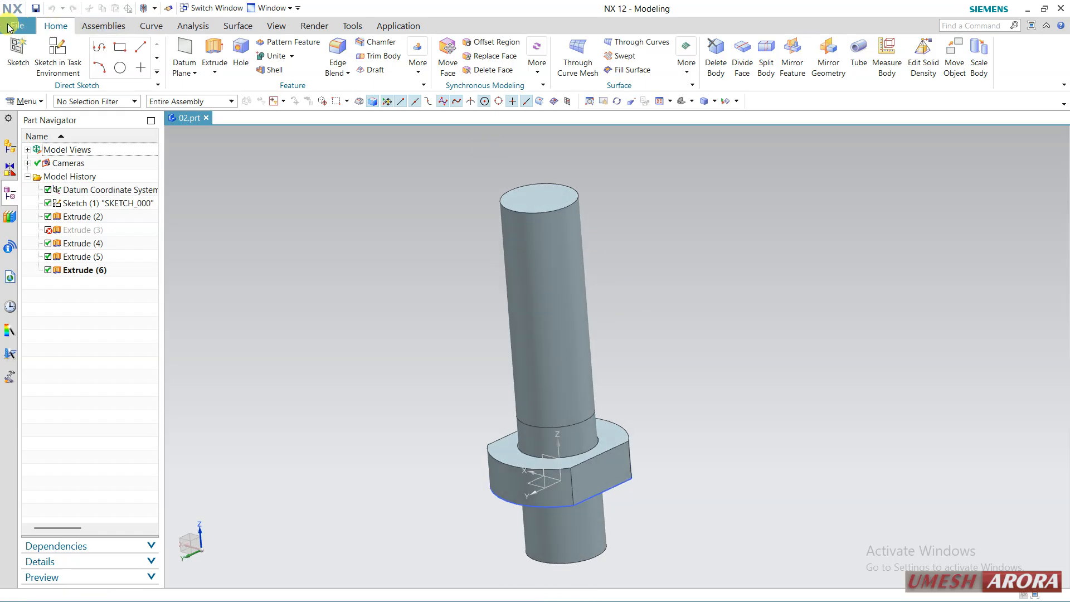
{"action": "left_click", "coordinate": [107, 243]}
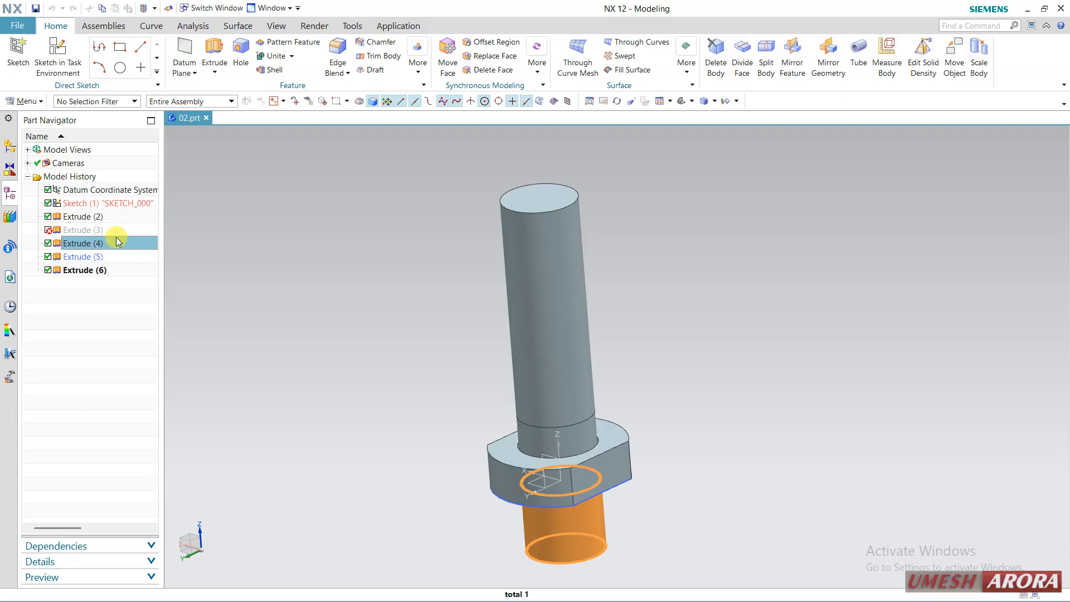
{"action": "key", "text": "Escape"}
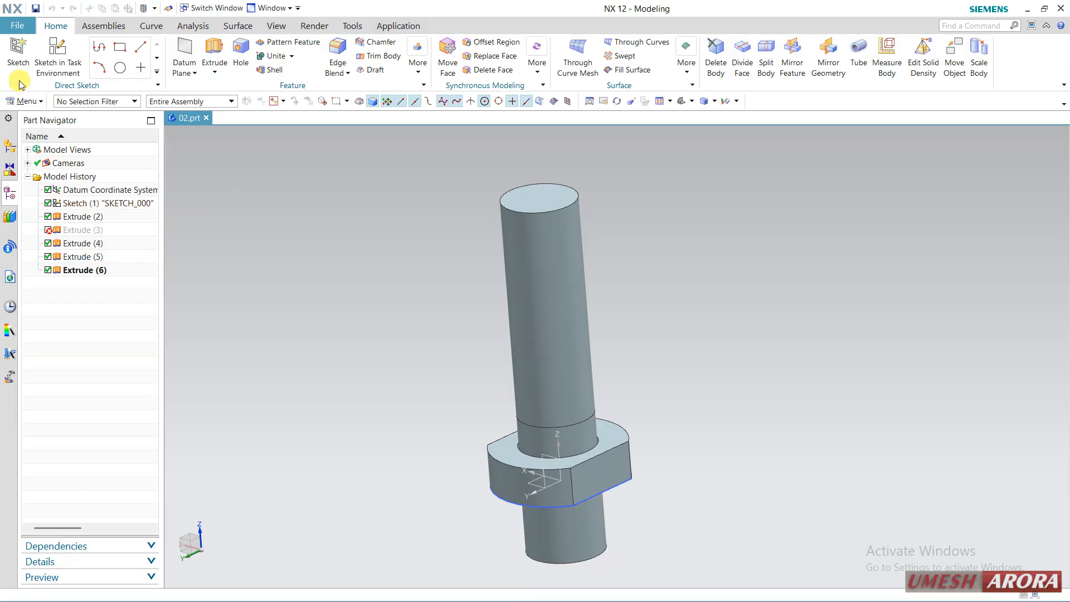
{"action": "left_click", "coordinate": [14, 25]}
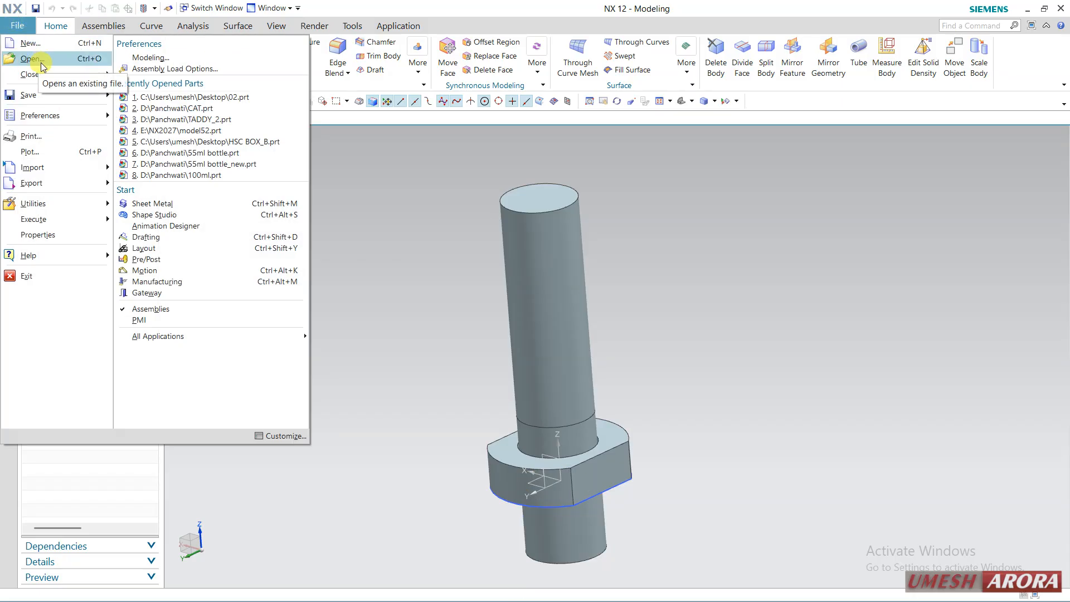
{"action": "left_click", "coordinate": [416, 212]}
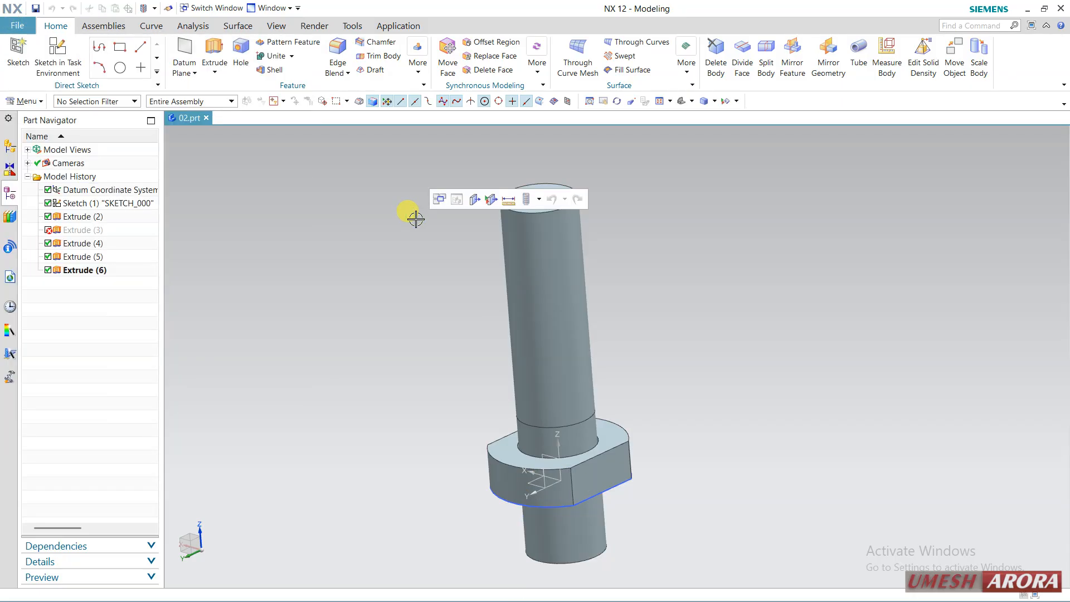
Try to unite the long cylinder with the short middle cylinder, the collar and the lower cylinder, and undo the unite.
{"action": "left_click", "coordinate": [99, 217]}
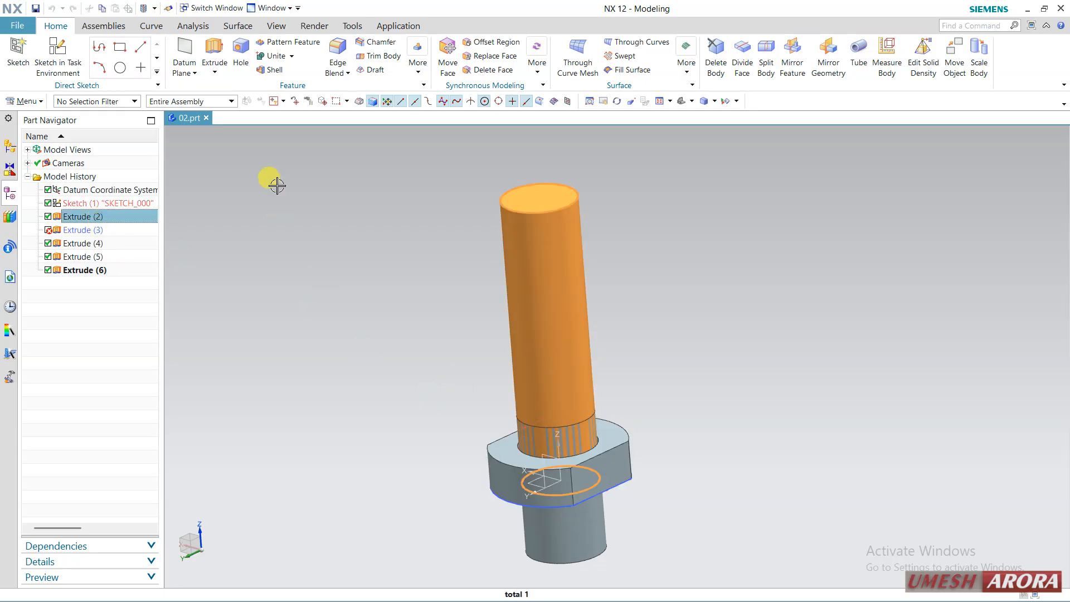
{"action": "left_click", "coordinate": [277, 55]}
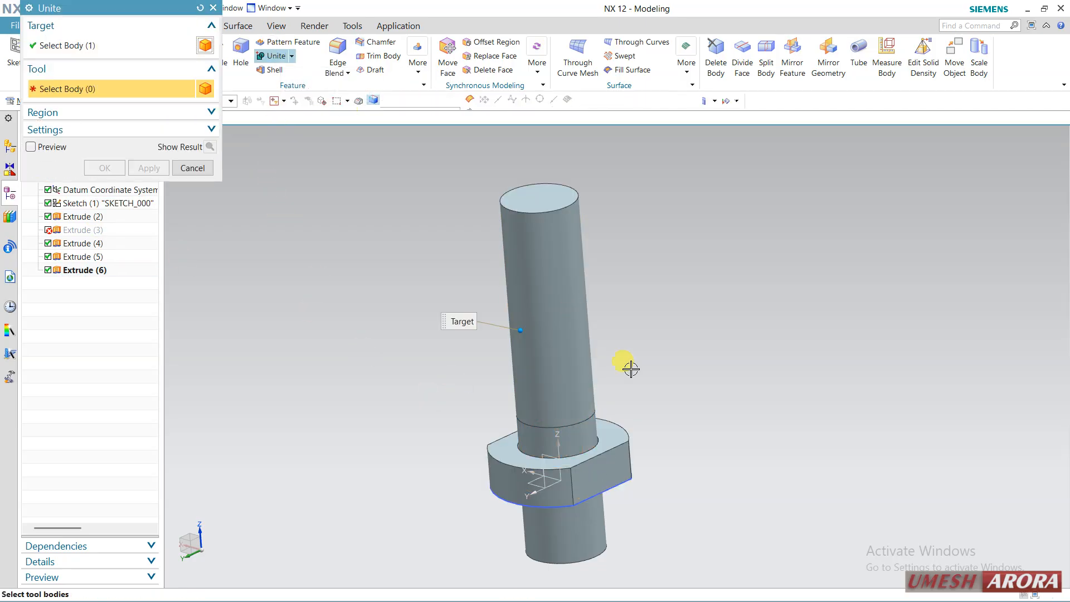
{"action": "left_click", "coordinate": [567, 437]}
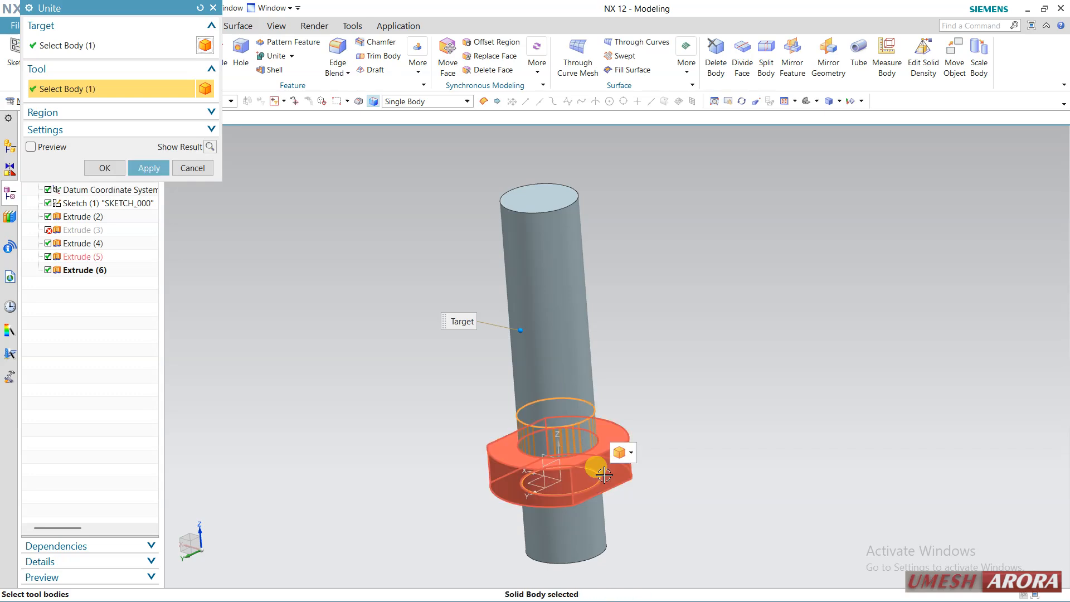
{"action": "left_click", "coordinate": [590, 463]}
{"action": "left_click", "coordinate": [563, 526]}
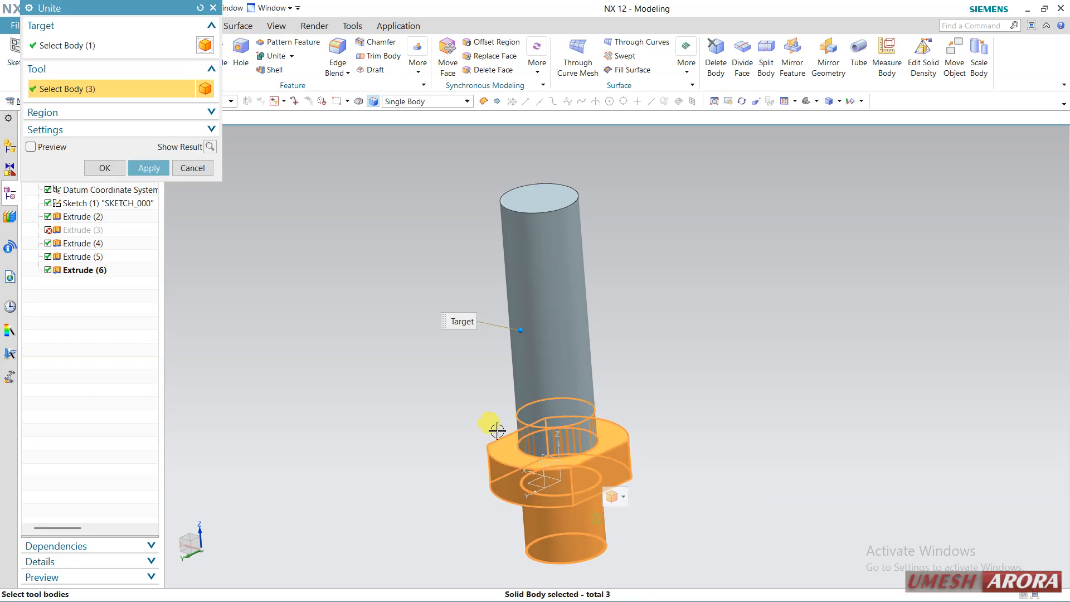
{"action": "left_click", "coordinate": [104, 168]}
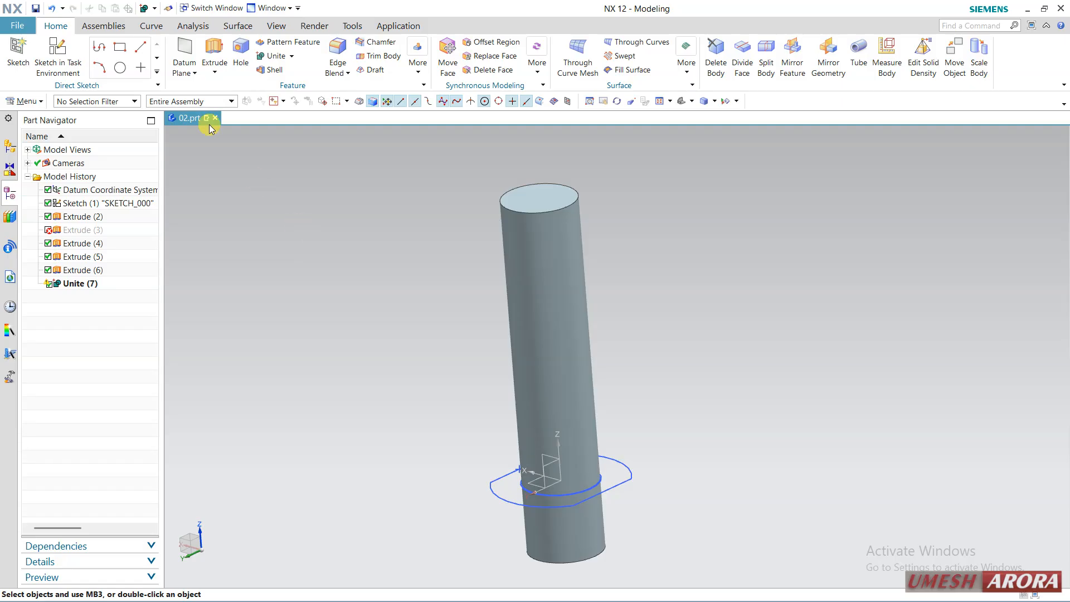
{"action": "left_click", "coordinate": [51, 8]}
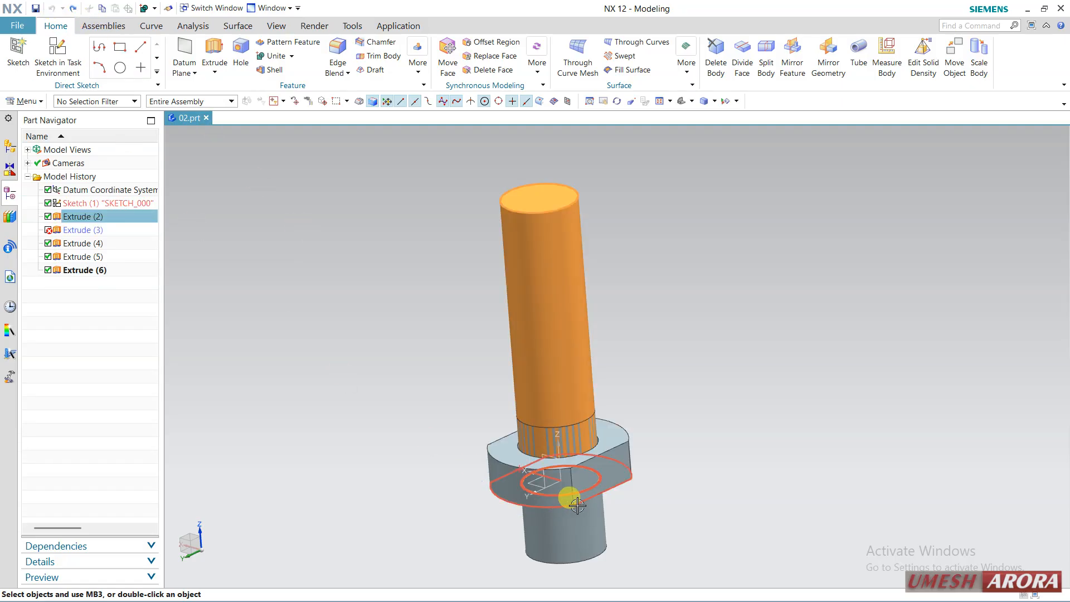
Examine the fit between the long cylinder, the short cylinder and the collar from above and from the side.
{"action": "middle_click_drag", "start_coordinate": [577, 505], "coordinate": [681, 494]}
{"action": "scroll", "coordinate": [621, 389], "scroll_direction": "up", "scroll_amount": 5}
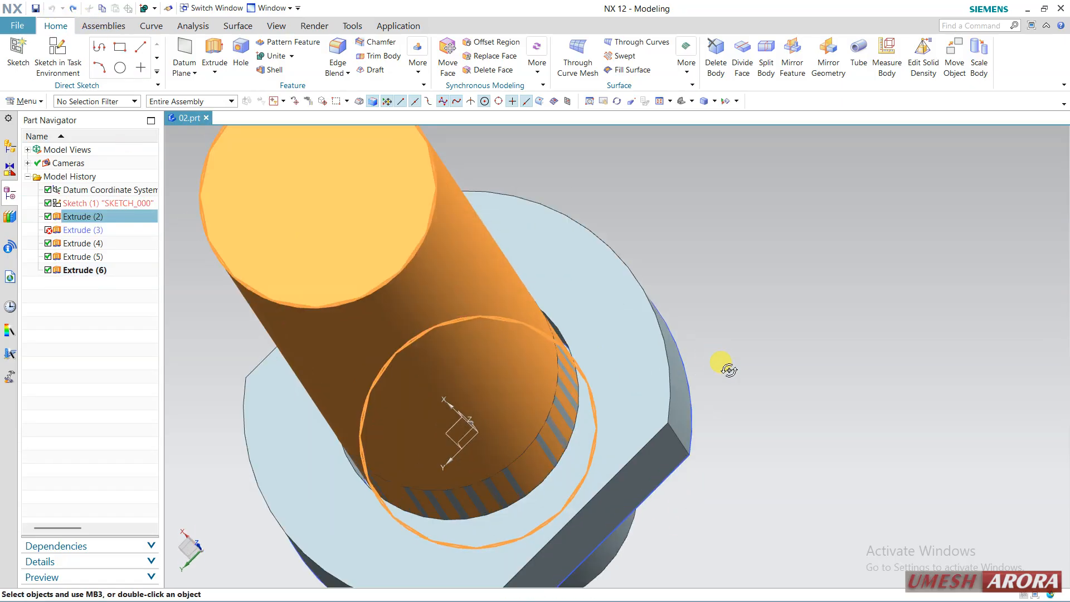
{"action": "middle_click_drag", "start_coordinate": [729, 370], "coordinate": [724, 383]}
{"action": "key", "text": "F8"}
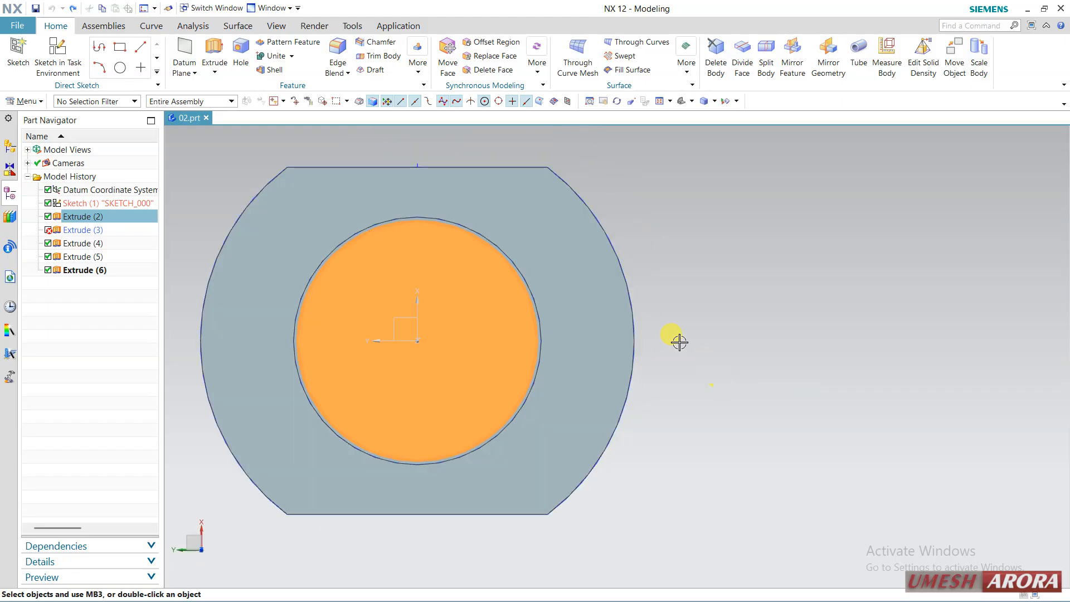
{"action": "scroll", "coordinate": [308, 204], "scroll_direction": "up", "scroll_amount": 3}
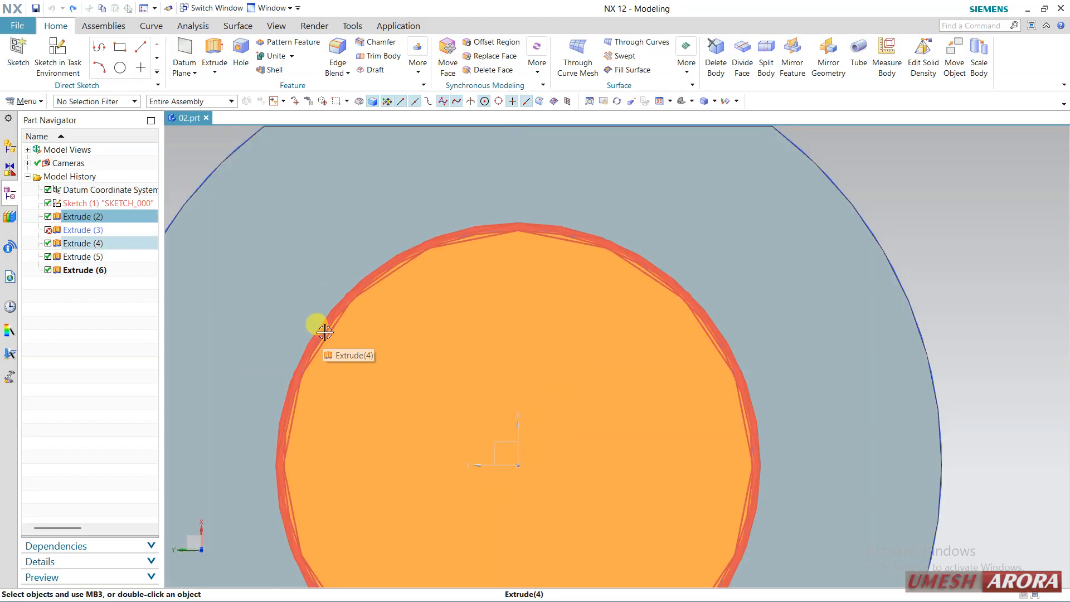
{"action": "scroll", "coordinate": [325, 331], "scroll_direction": "down", "scroll_amount": 5}
{"action": "middle_click_drag", "start_coordinate": [425, 370], "coordinate": [412, 174]}
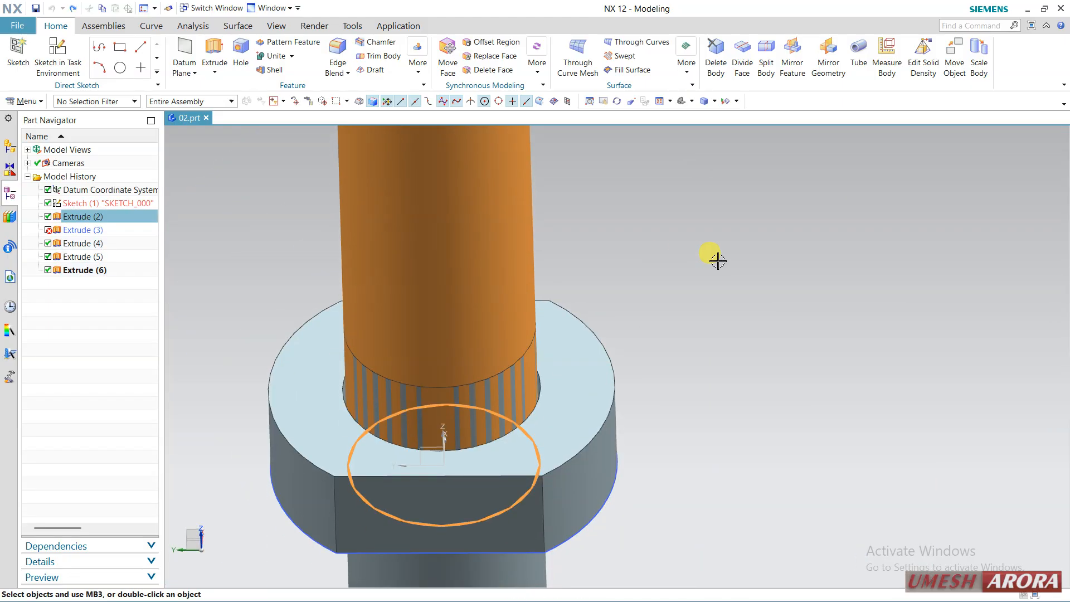
{"action": "scroll", "coordinate": [717, 260], "scroll_direction": "down", "scroll_amount": 3}
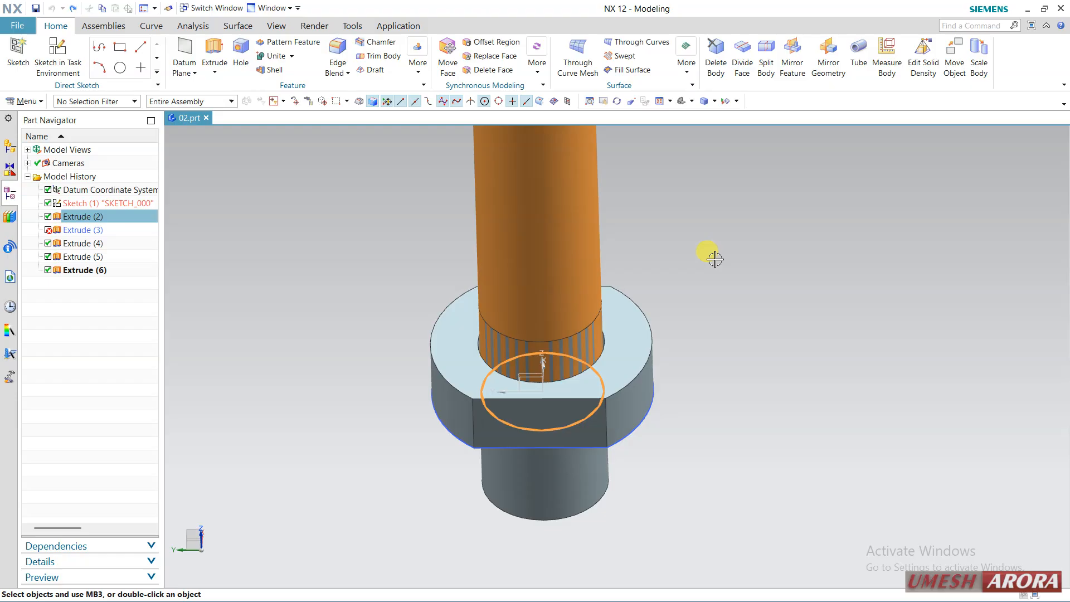
Suppress the collar extrude to inspect the joint between the cylinders underneath, and unsuppress it again.
{"action": "left_click", "coordinate": [48, 271]}
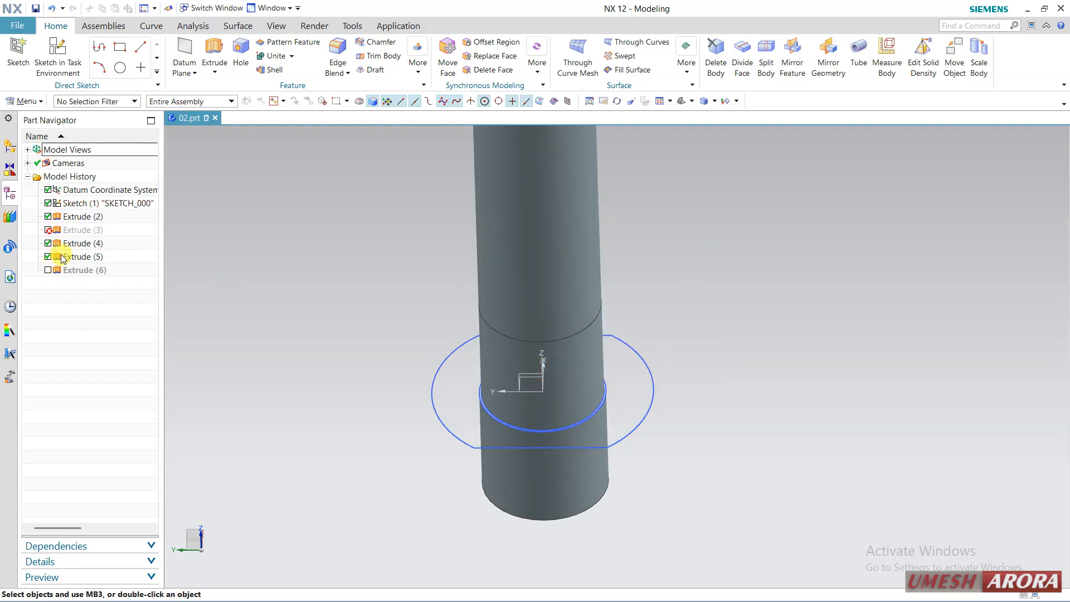
{"action": "scroll", "coordinate": [559, 382], "scroll_direction": "up", "scroll_amount": 5}
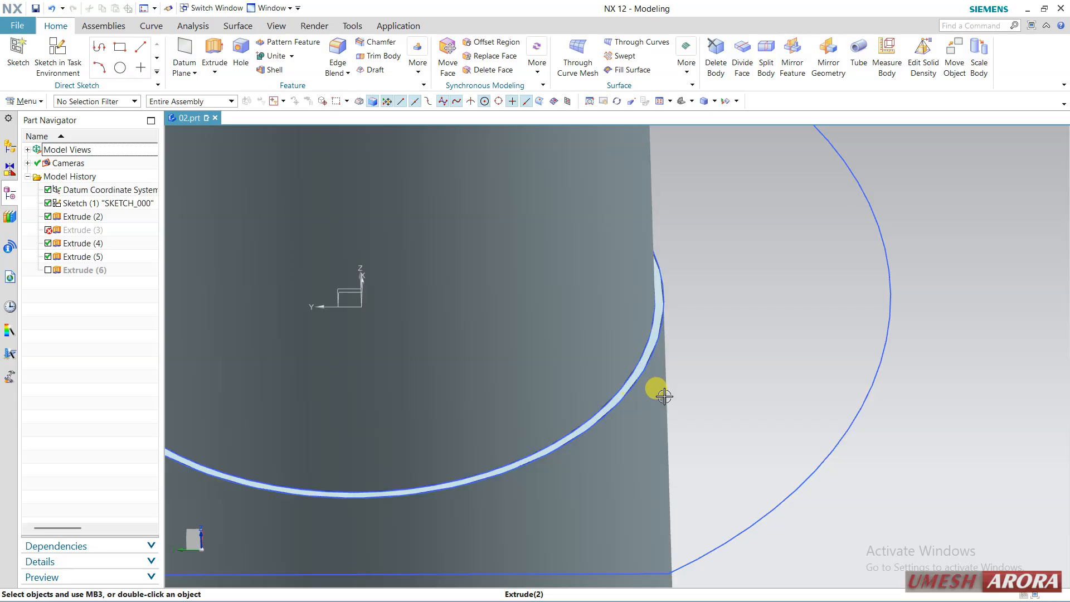
{"action": "scroll", "coordinate": [680, 394], "scroll_direction": "down", "scroll_amount": 5}
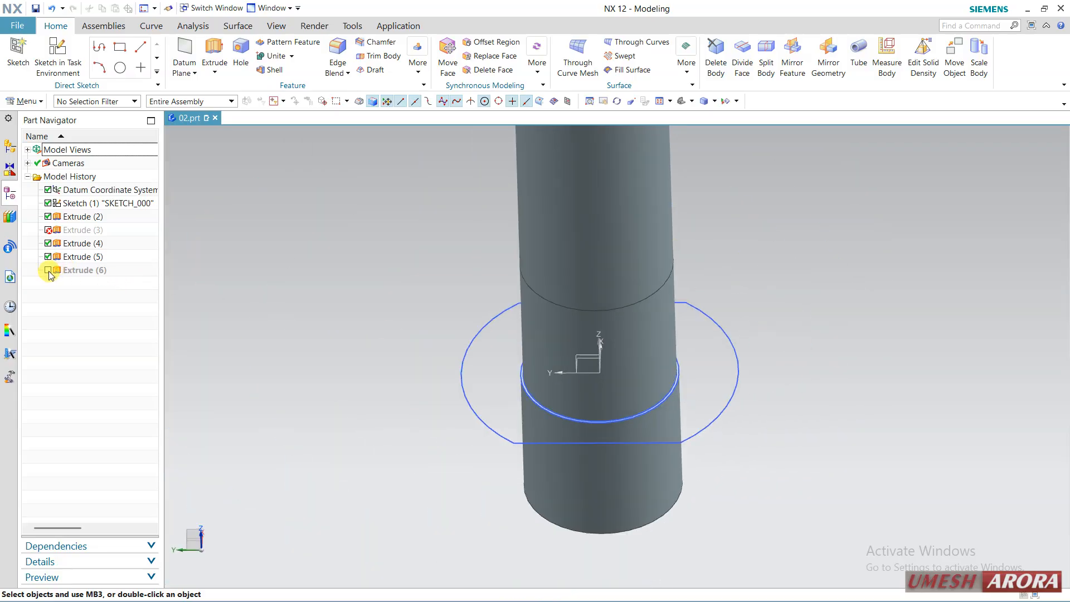
{"action": "left_click", "coordinate": [48, 271]}
Edit the 10 mm collar extrude and try to unite it with the lower cylinder body, previewing the result.
{"action": "double_click", "coordinate": [78, 270]}
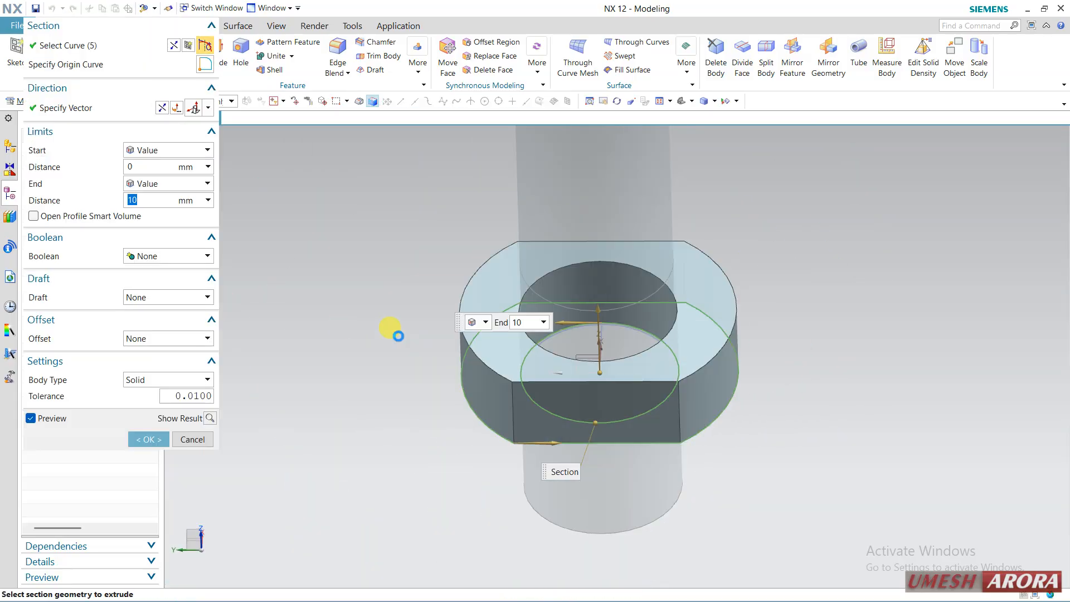
{"action": "left_click", "coordinate": [161, 256]}
{"action": "left_click", "coordinate": [144, 284]}
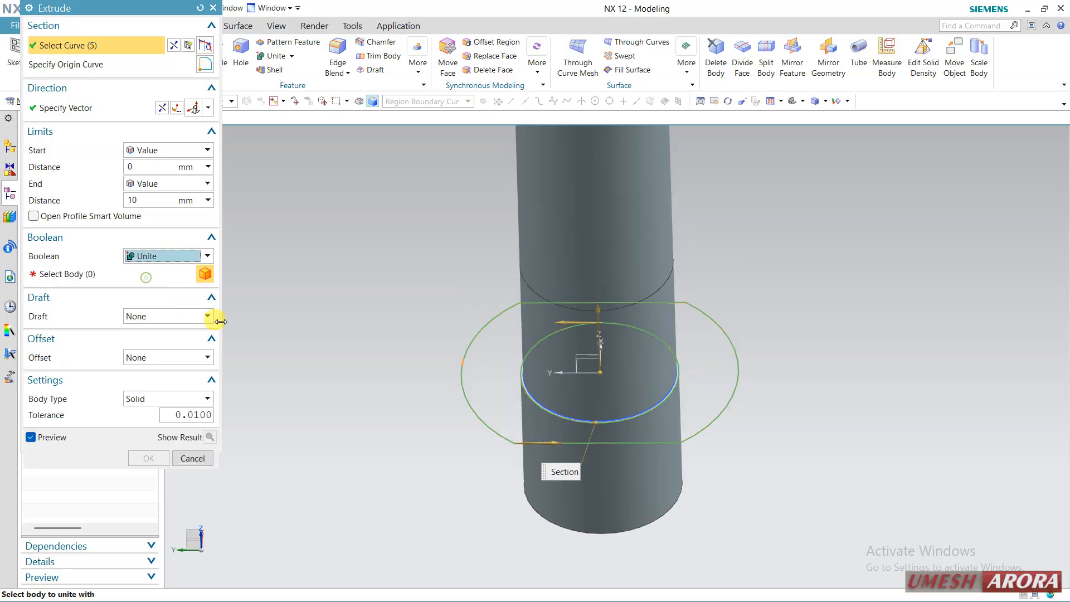
{"action": "left_click", "coordinate": [638, 482]}
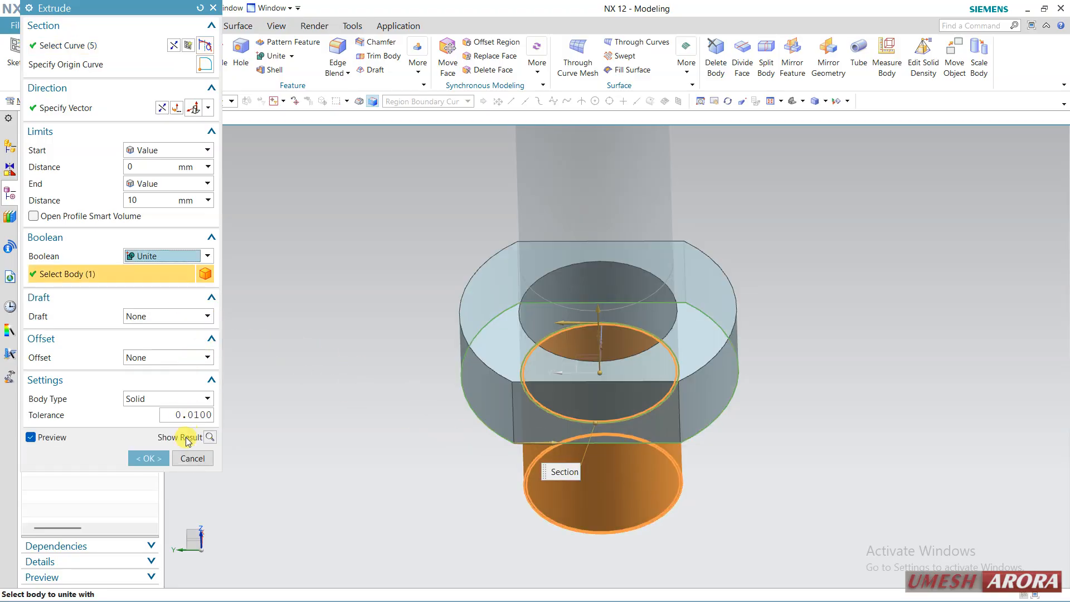
{"action": "left_click", "coordinate": [210, 437]}
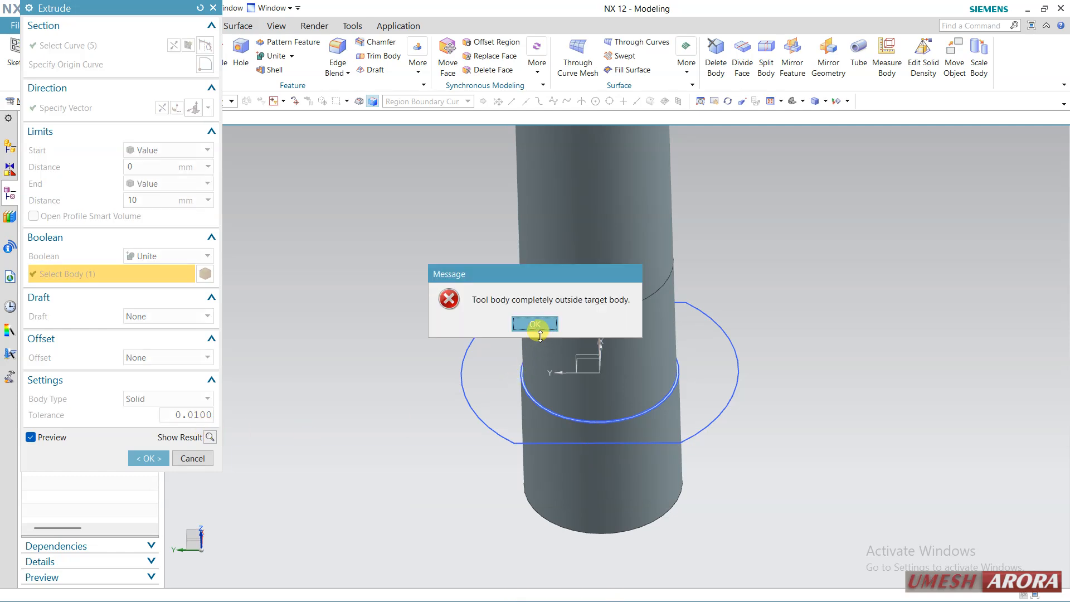
{"action": "left_click", "coordinate": [535, 324]}
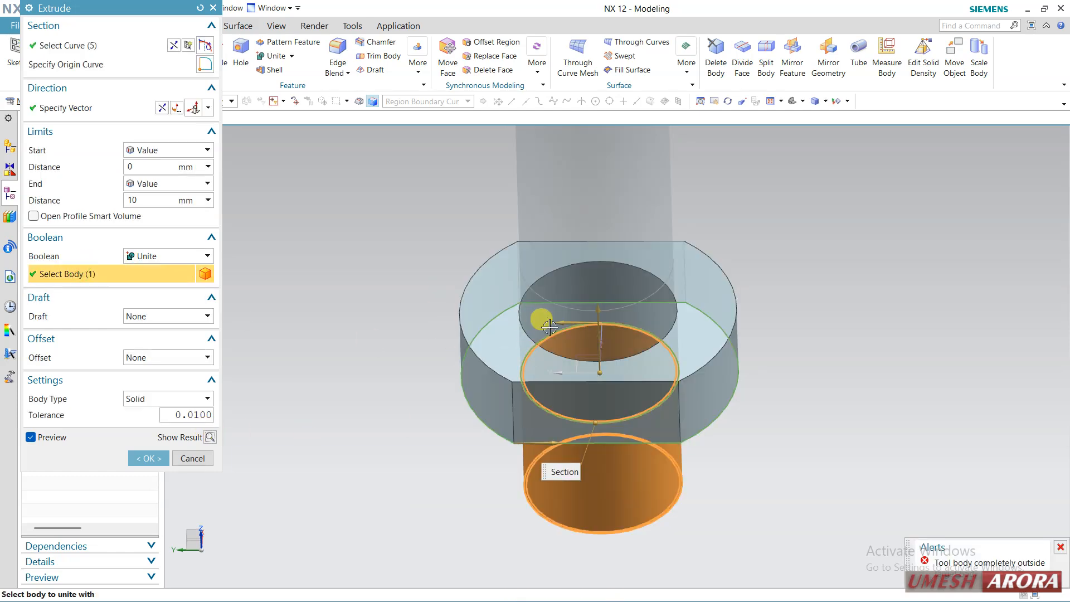
Try the long upper cylinder as the collar's unite target, preview the result, and cancel the extrude edit.
{"action": "left_click", "coordinate": [522, 291]}
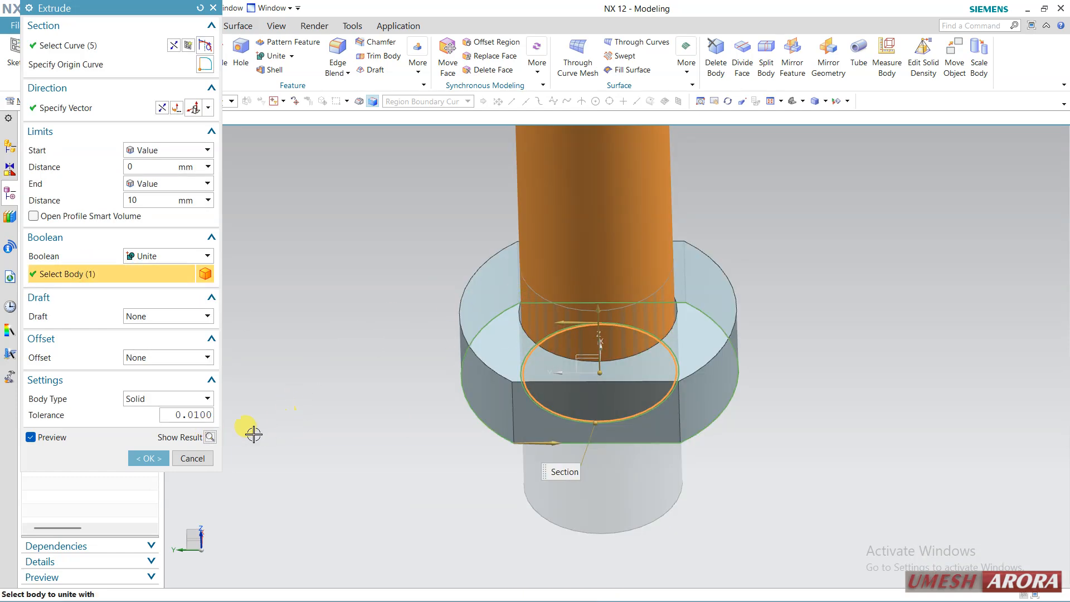
{"action": "left_click", "coordinate": [211, 437]}
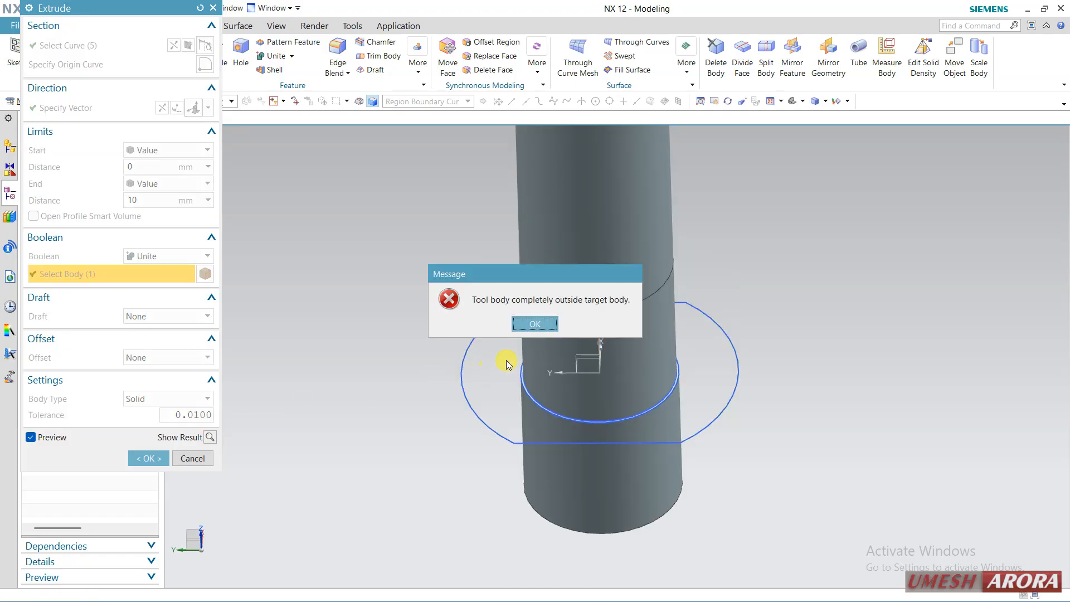
{"action": "left_click", "coordinate": [538, 326]}
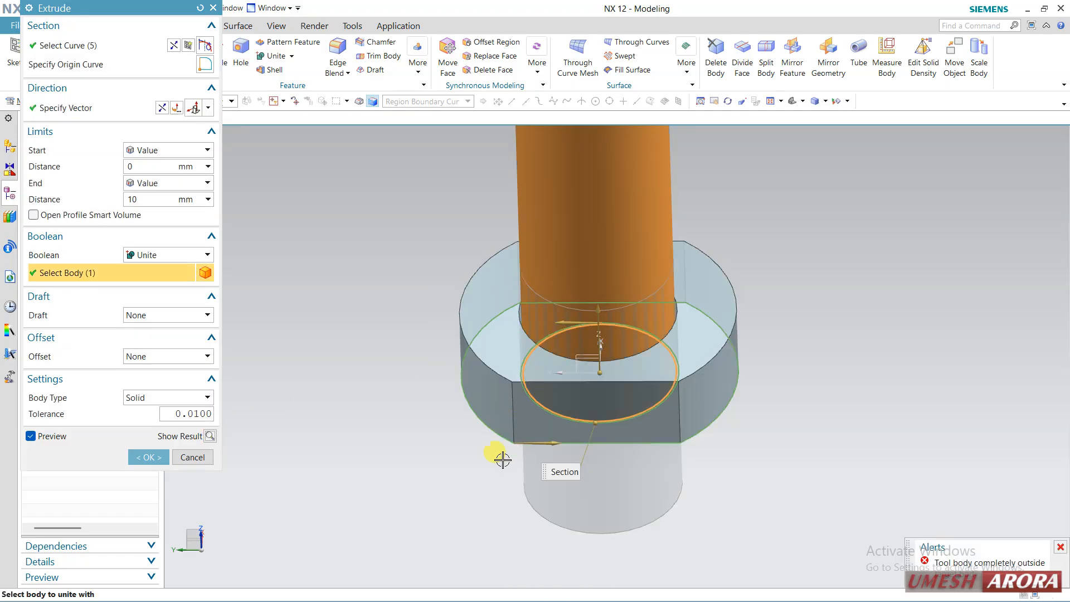
{"action": "left_click", "coordinate": [191, 457]}
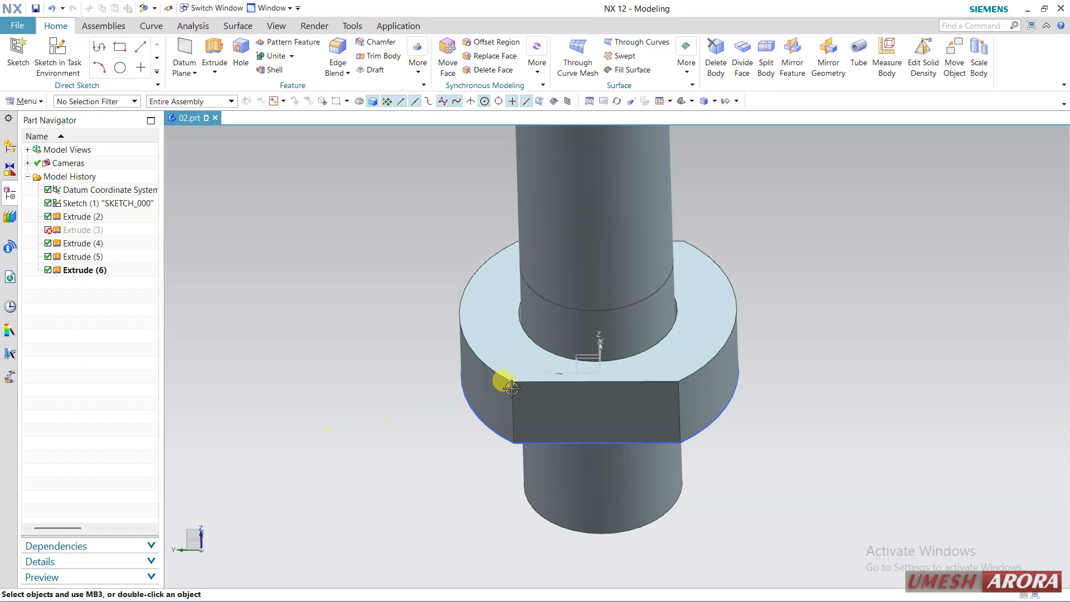
Delete the collar extrude and inspect the joint between the stacked cylinders.
{"action": "key", "text": "Delete"}
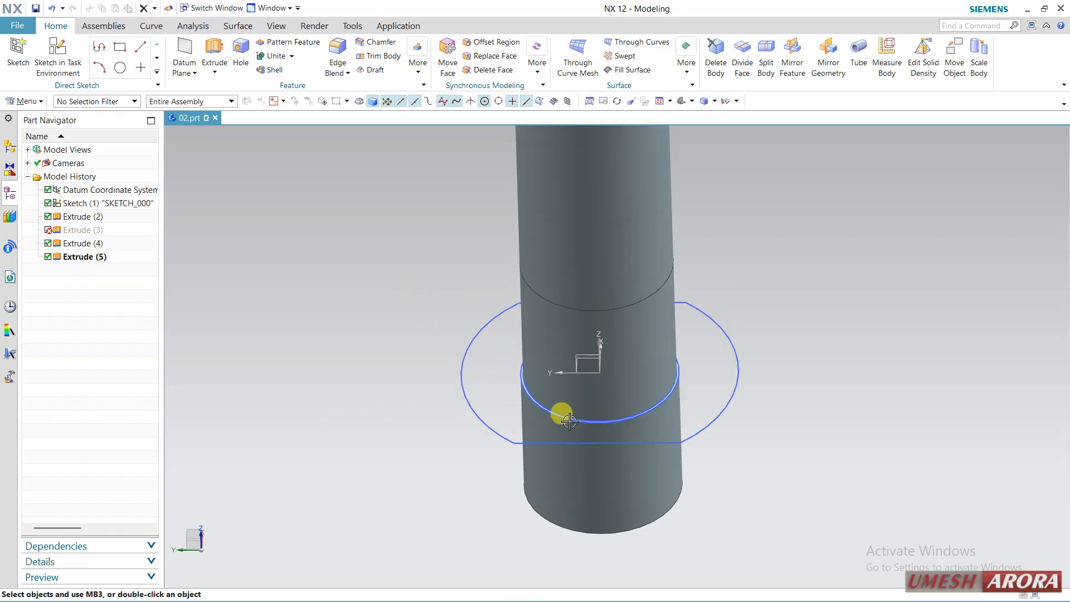
{"action": "scroll", "coordinate": [569, 422], "scroll_direction": "up", "scroll_amount": 2}
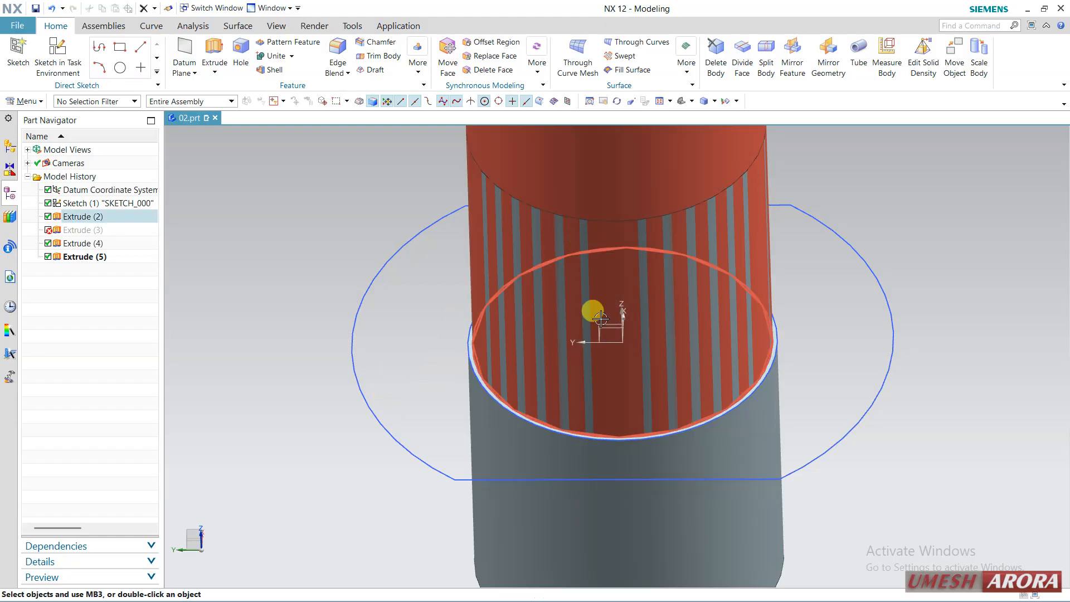
{"action": "scroll", "coordinate": [591, 323], "scroll_direction": "down", "scroll_amount": 3}
{"action": "middle_click_drag", "start_coordinate": [696, 262], "coordinate": [674, 275], "text": "shift"}
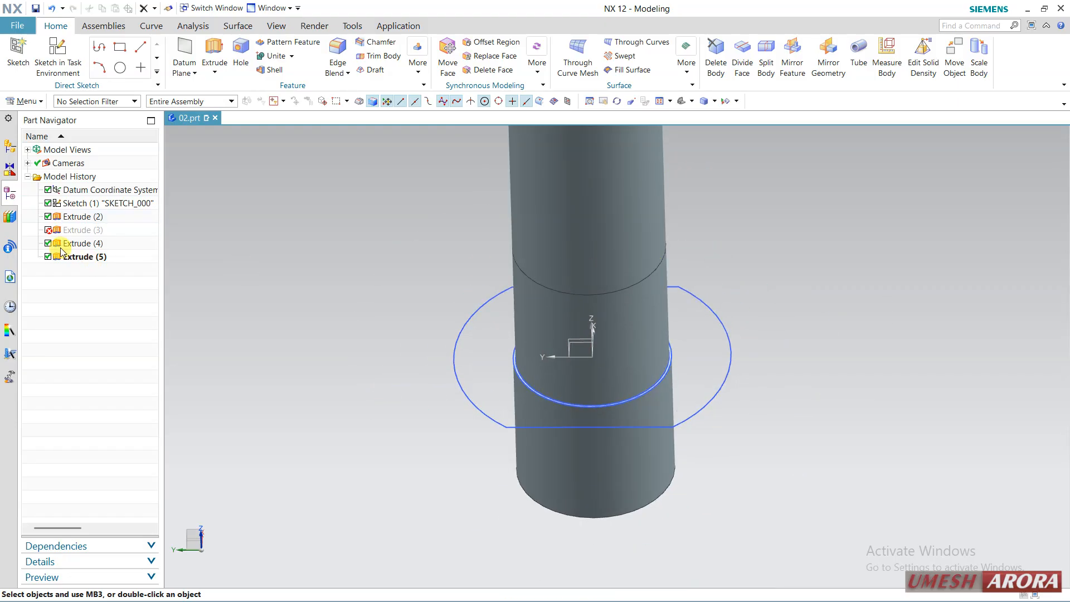
Edit the lower cylinder's extrude, Extrude (4), to use the Unite Boolean, apply the edit, and dismiss the information report.
{"action": "left_click", "coordinate": [83, 244]}
{"action": "double_click", "coordinate": [89, 243]}
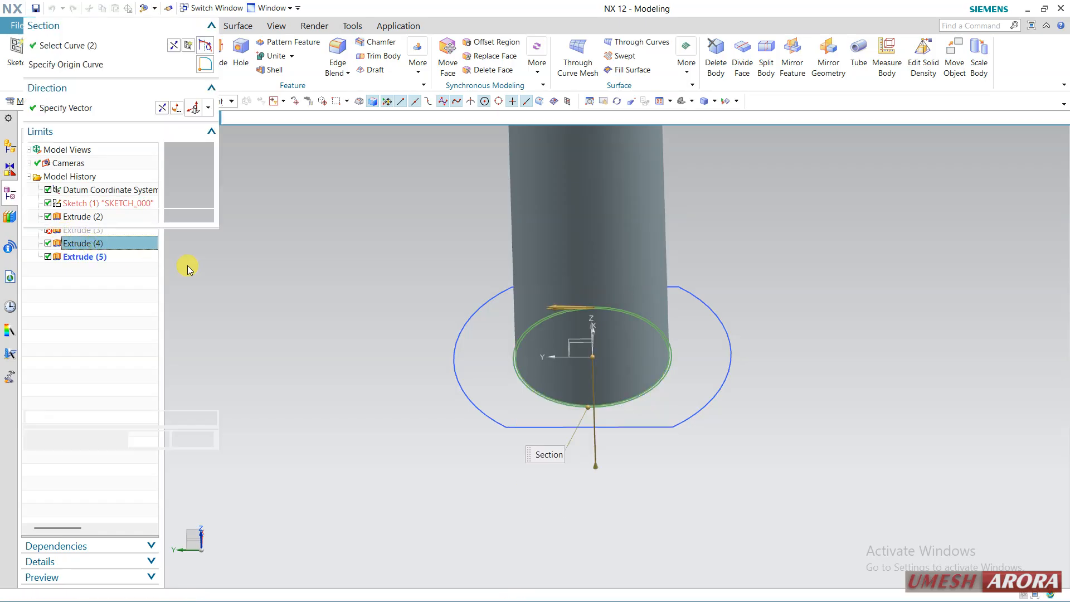
{"action": "left_click", "coordinate": [181, 257]}
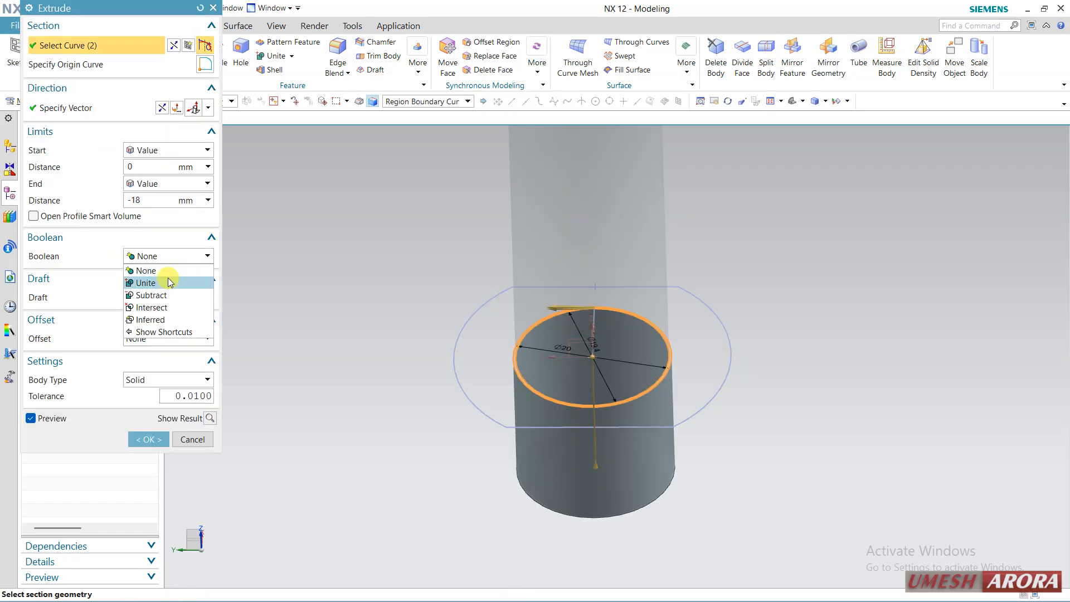
{"action": "left_click", "coordinate": [167, 282]}
{"action": "left_click", "coordinate": [148, 459]}
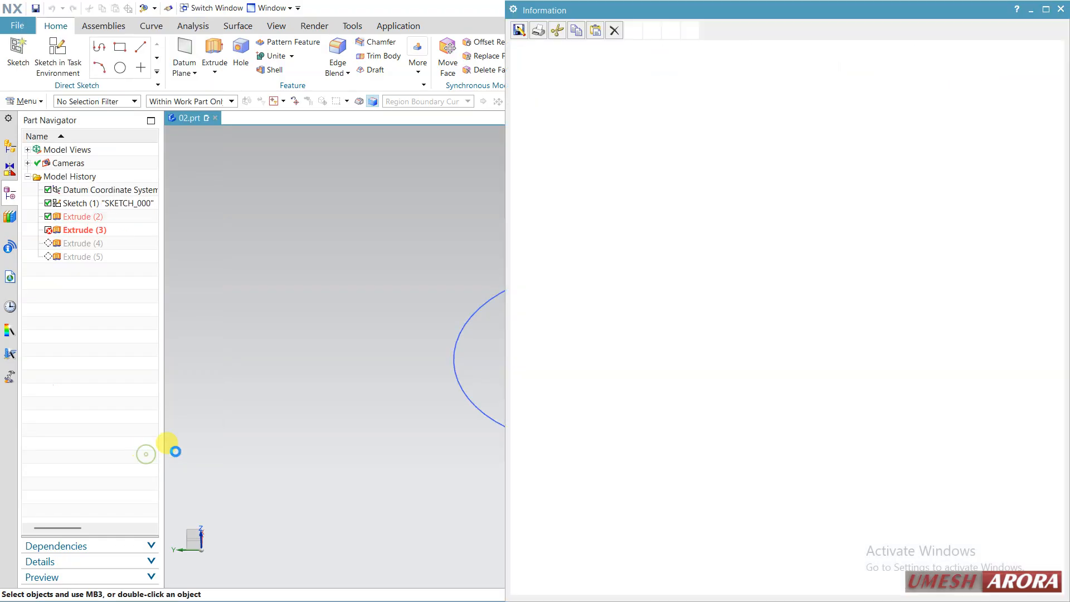
{"action": "left_click", "coordinate": [1059, 10]}
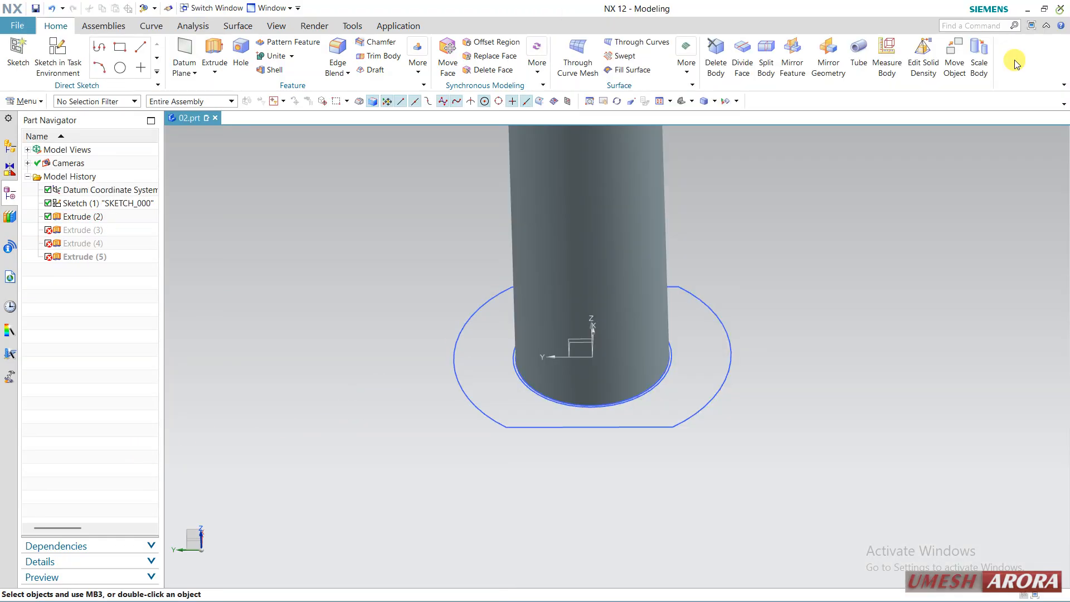
Undo the Unite edit of the lower cylinder and delete the failed Extrude (3) feature.
{"action": "left_click", "coordinate": [53, 9]}
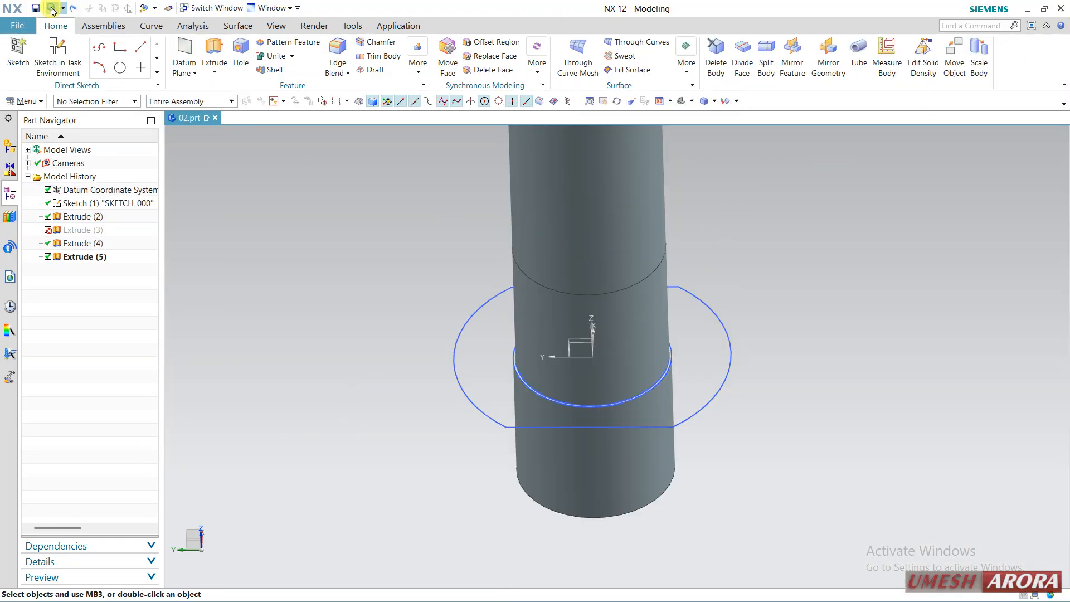
{"action": "left_click", "coordinate": [92, 218]}
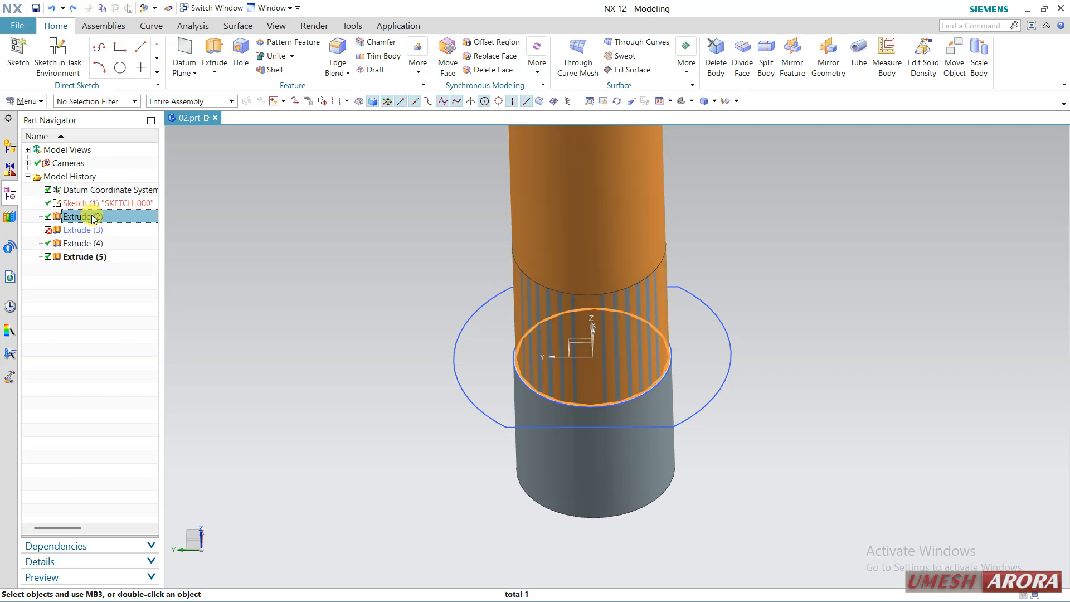
{"action": "left_click", "coordinate": [89, 232]}
{"action": "right_click", "coordinate": [90, 231]}
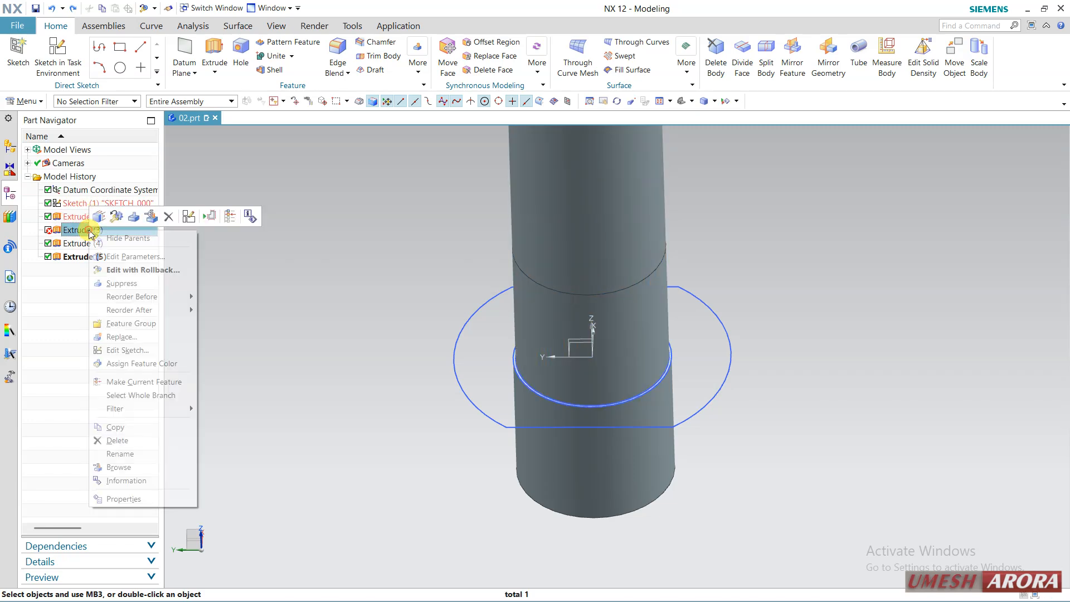
{"action": "left_click", "coordinate": [168, 216]}
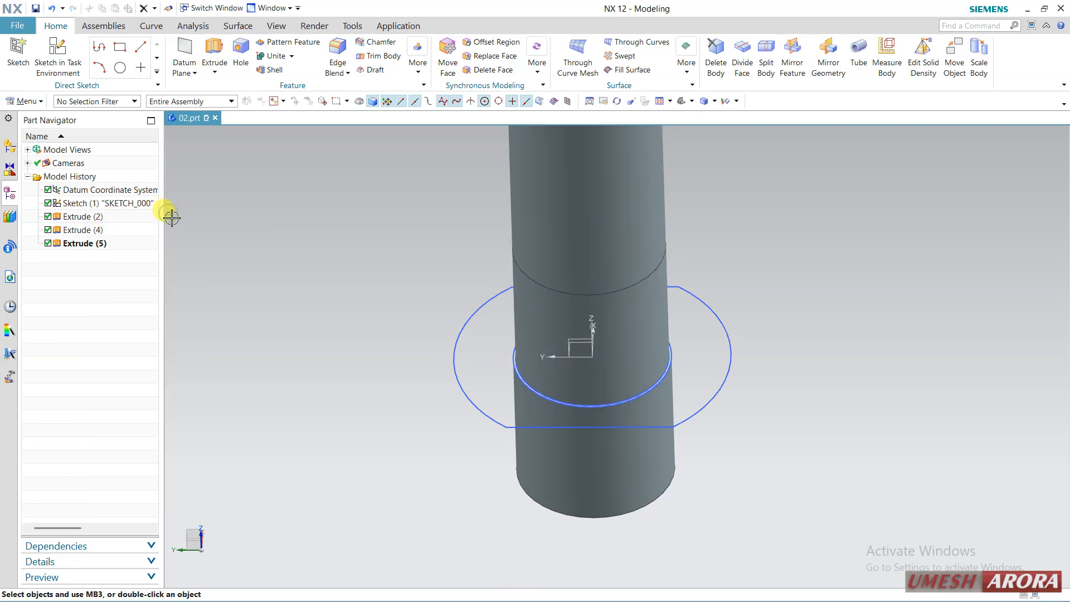
Try the Unite Boolean on the lower cylinder's extrude, Extrude (4), against the long upper cylinder and preview the result.
{"action": "double_click", "coordinate": [82, 221]}
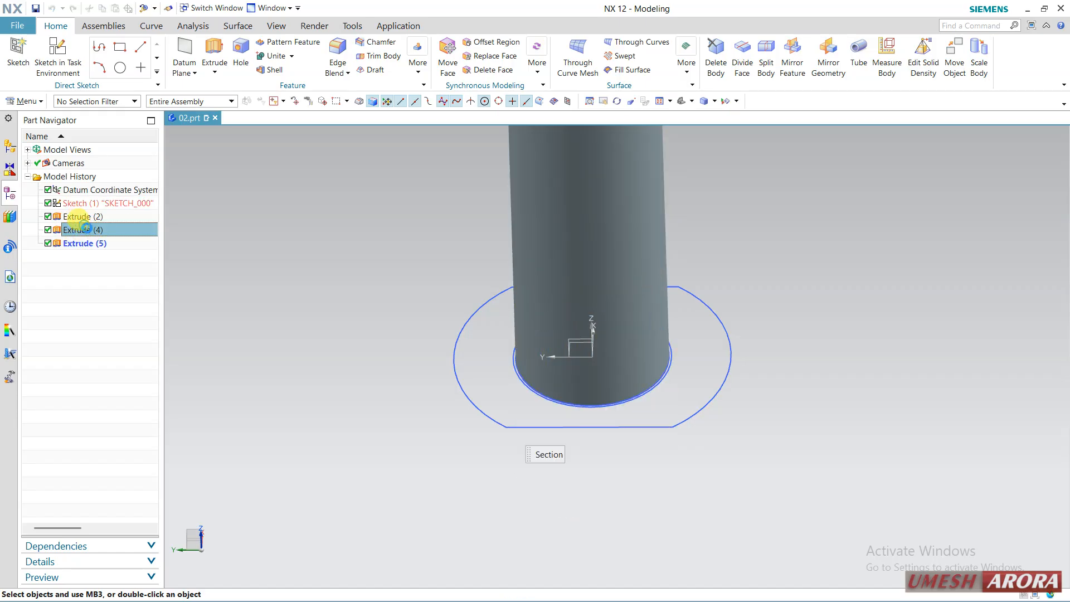
{"action": "scroll", "coordinate": [569, 379], "scroll_direction": "up", "scroll_amount": 3}
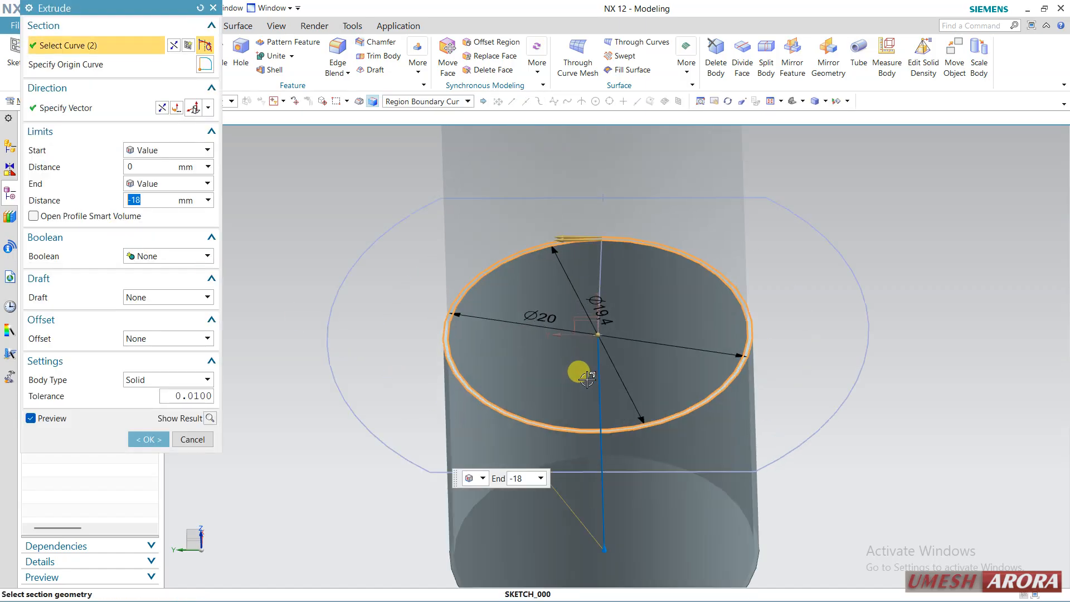
{"action": "left_click", "coordinate": [158, 256]}
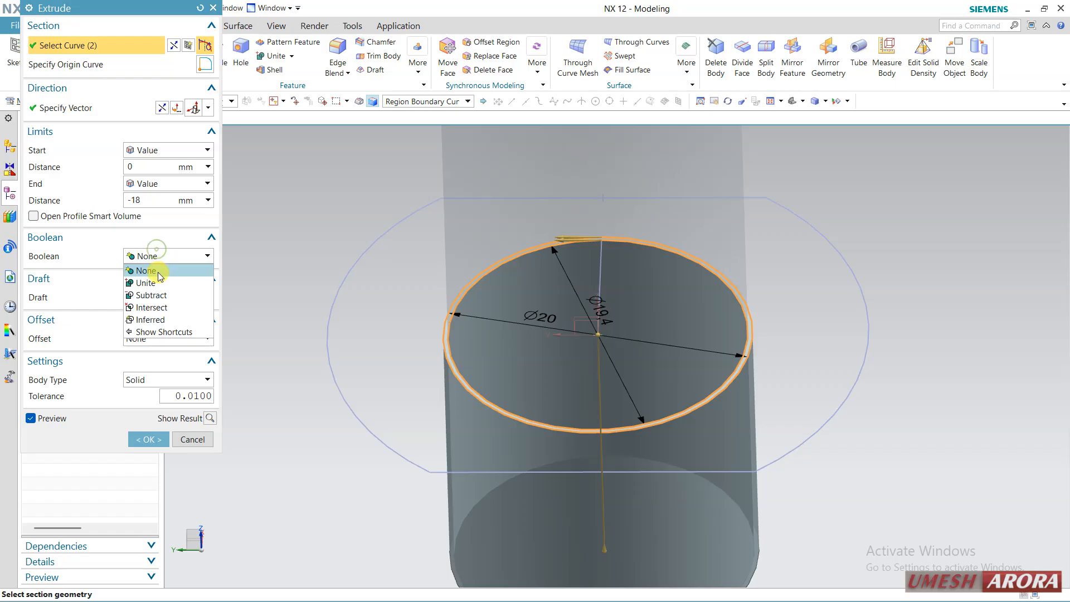
{"action": "left_click", "coordinate": [159, 269]}
{"action": "left_click", "coordinate": [211, 437]}
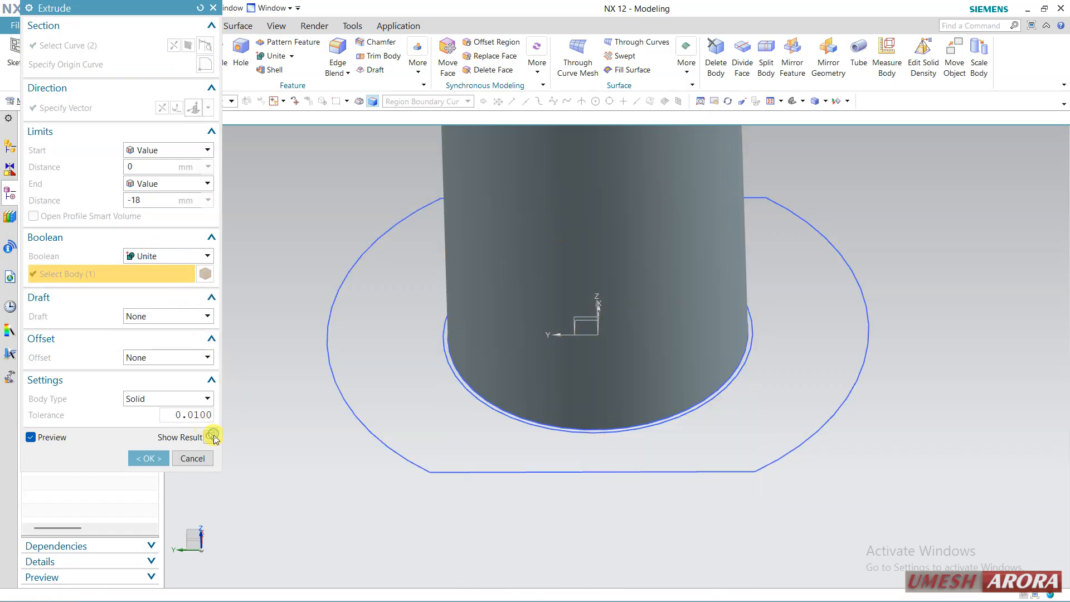
Examine the joint between the upper and lower cylinders from the side and at an angle, and cancel the extrude edit.
{"action": "left_click", "coordinate": [532, 323]}
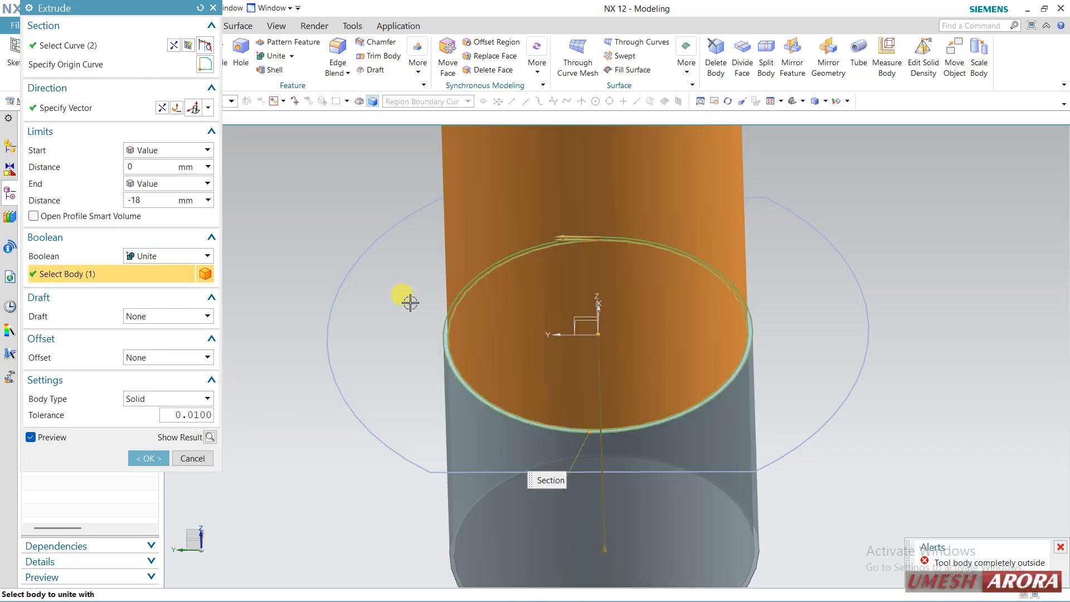
{"action": "key", "text": "F8"}
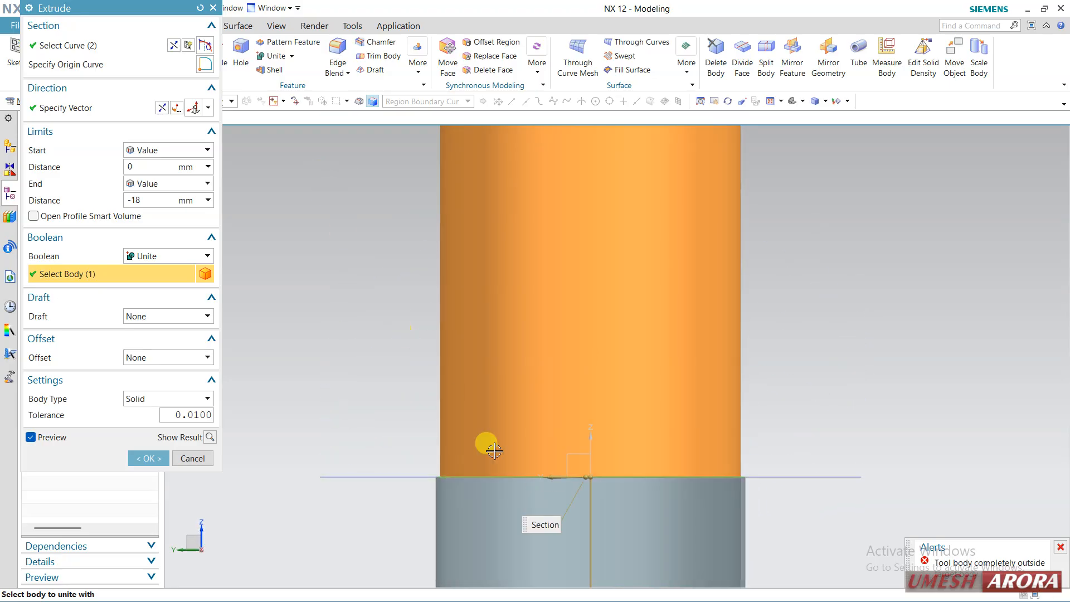
{"action": "scroll", "coordinate": [623, 540], "scroll_direction": "up", "scroll_amount": 4}
{"action": "scroll", "coordinate": [646, 484], "scroll_direction": "down", "scroll_amount": 5}
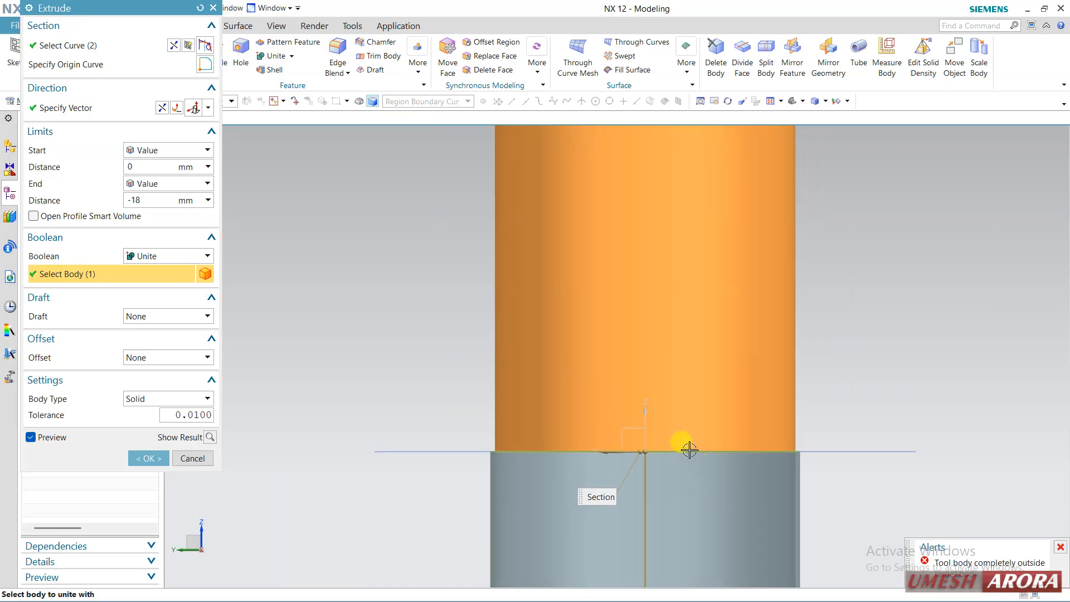
{"action": "middle_click_drag", "start_coordinate": [435, 312], "coordinate": [433, 332]}
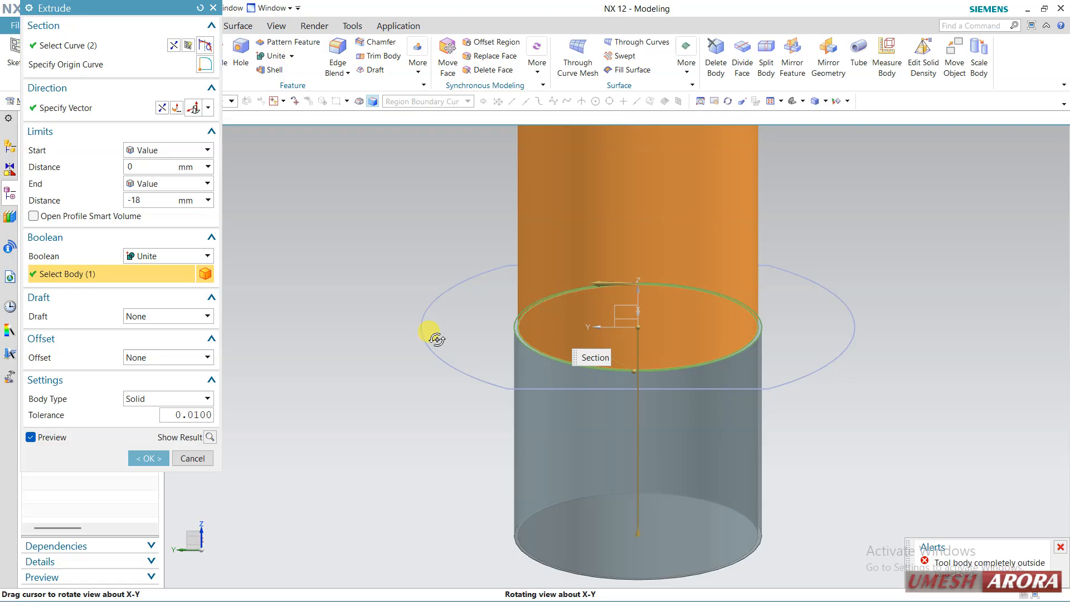
{"action": "scroll", "coordinate": [597, 313], "scroll_direction": "up", "scroll_amount": 4}
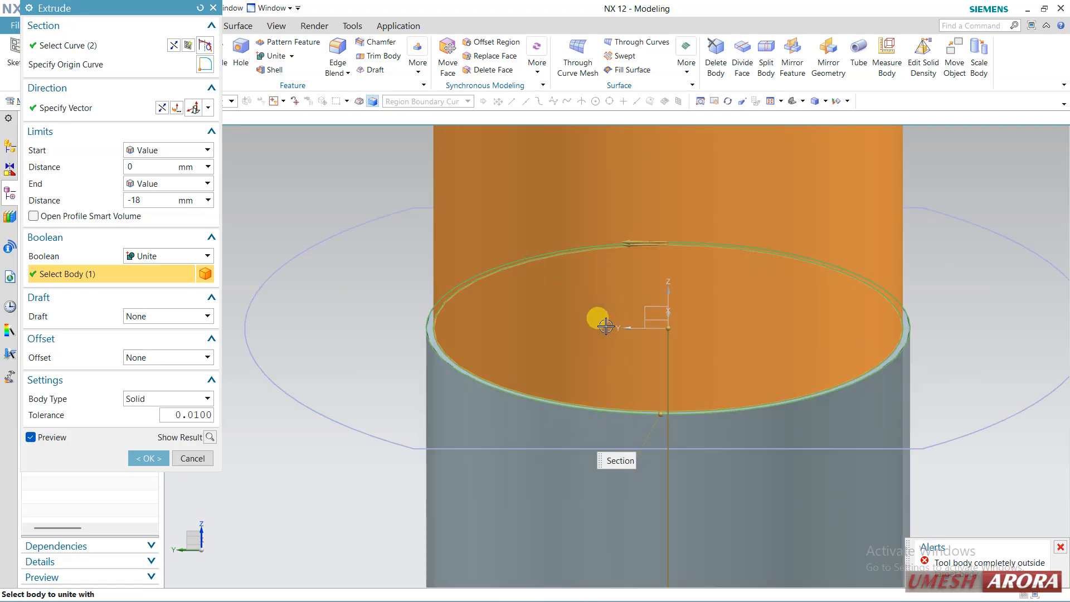
{"action": "left_click", "coordinate": [193, 458]}
Open the long upper cylinder's extrude, Extrude (2), review its limits and direction in a side view, and close it without changes.
{"action": "left_click", "coordinate": [435, 160]}
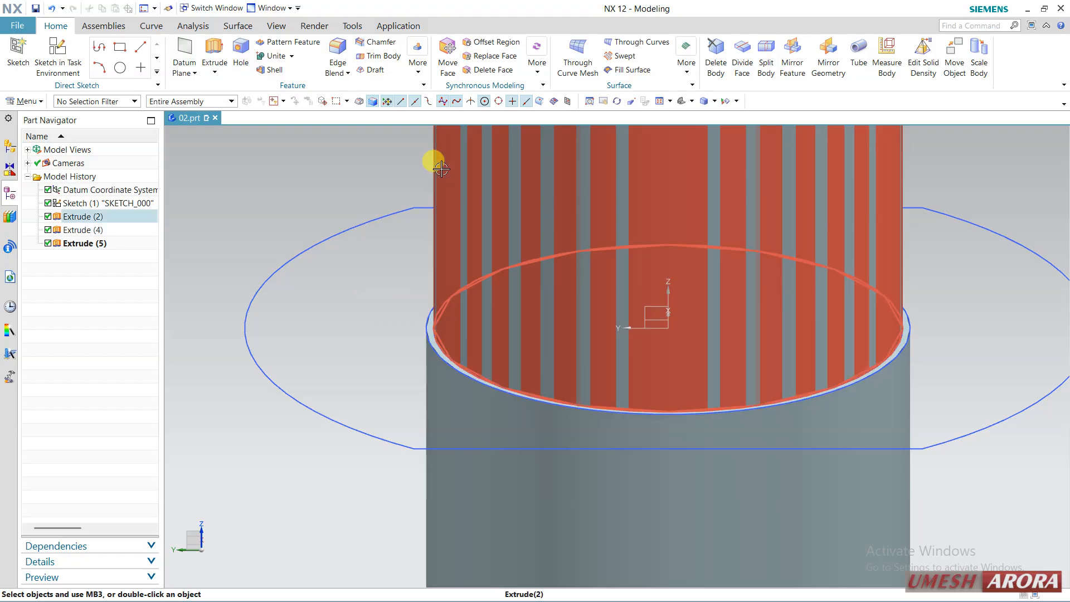
{"action": "double_click", "coordinate": [112, 216]}
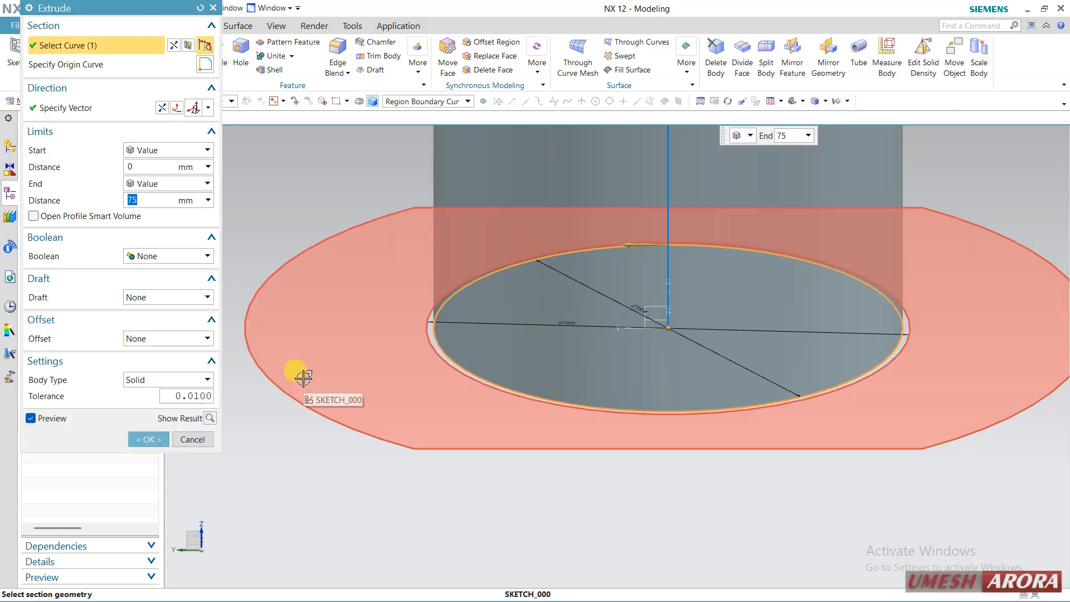
{"action": "scroll", "coordinate": [303, 378], "scroll_direction": "up", "scroll_amount": 8}
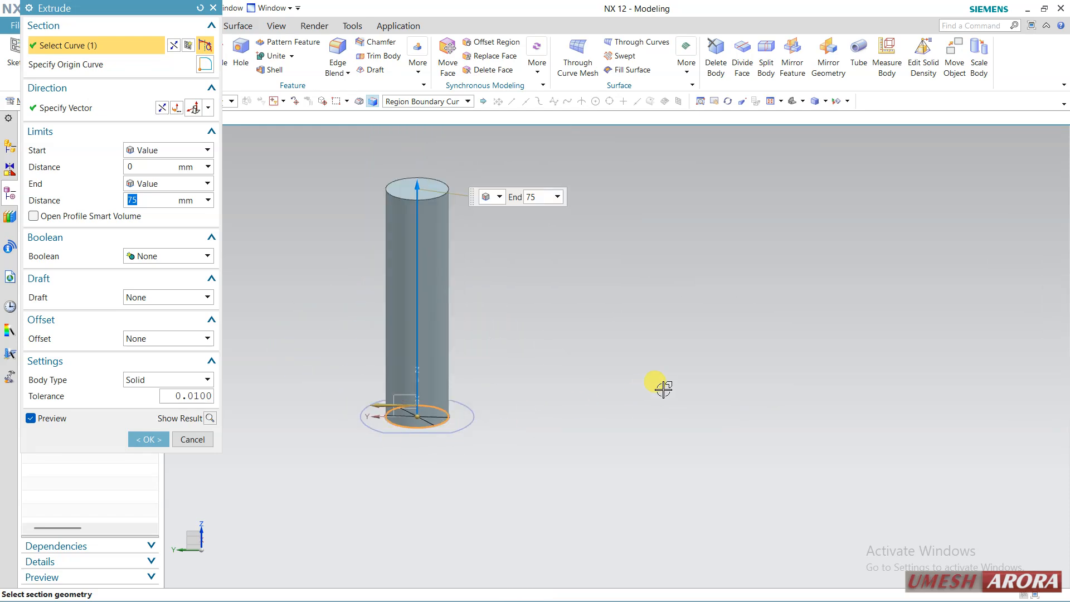
{"action": "key", "text": "F8"}
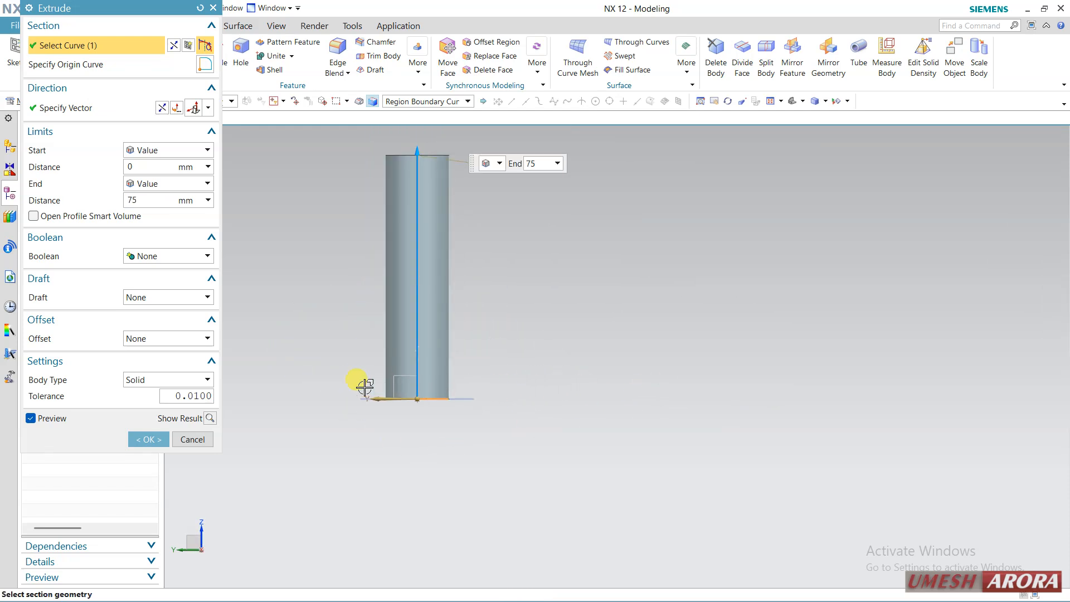
{"action": "left_click", "coordinate": [148, 439]}
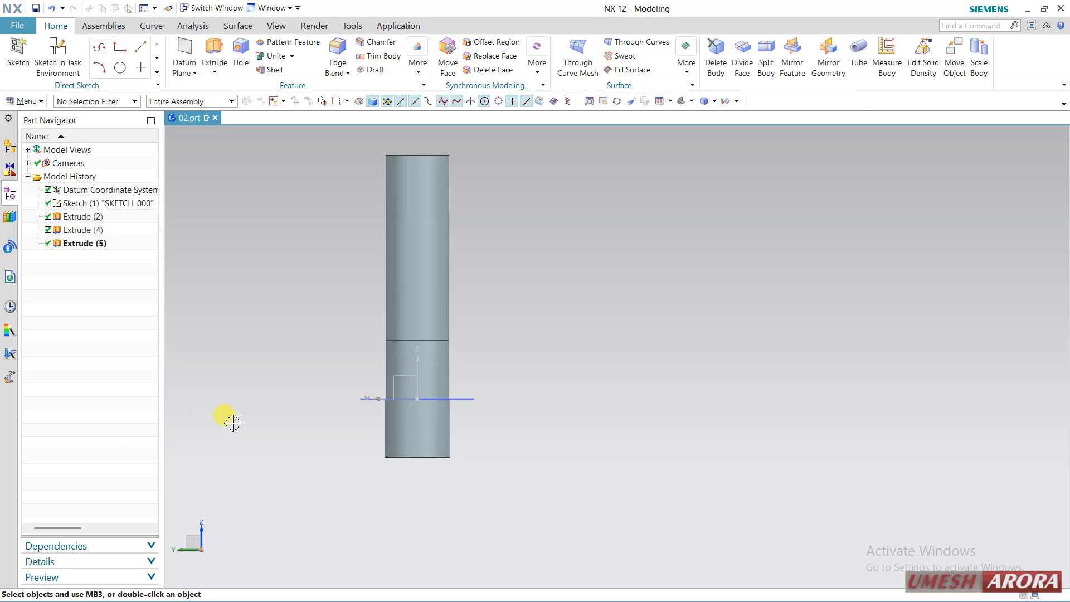
Highlight Extrude (2), Extrude (4) and Extrude (5) in turn to identify which body each feature forms.
{"action": "middle_click_drag", "start_coordinate": [299, 380], "coordinate": [240, 323]}
{"action": "left_click", "coordinate": [117, 218]}
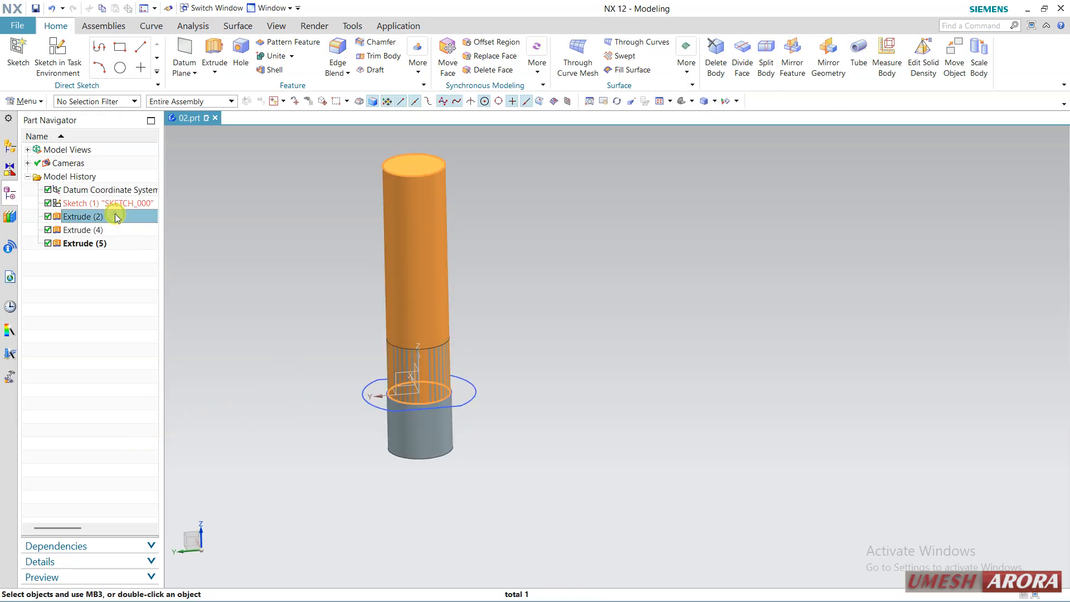
{"action": "left_click", "coordinate": [83, 229]}
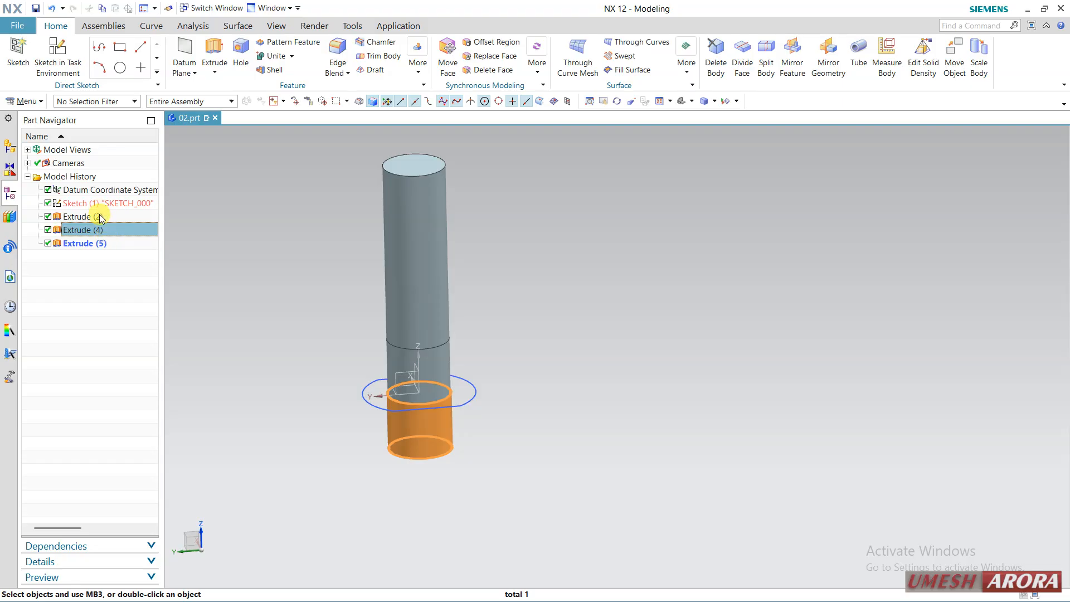
{"action": "left_click", "coordinate": [98, 216]}
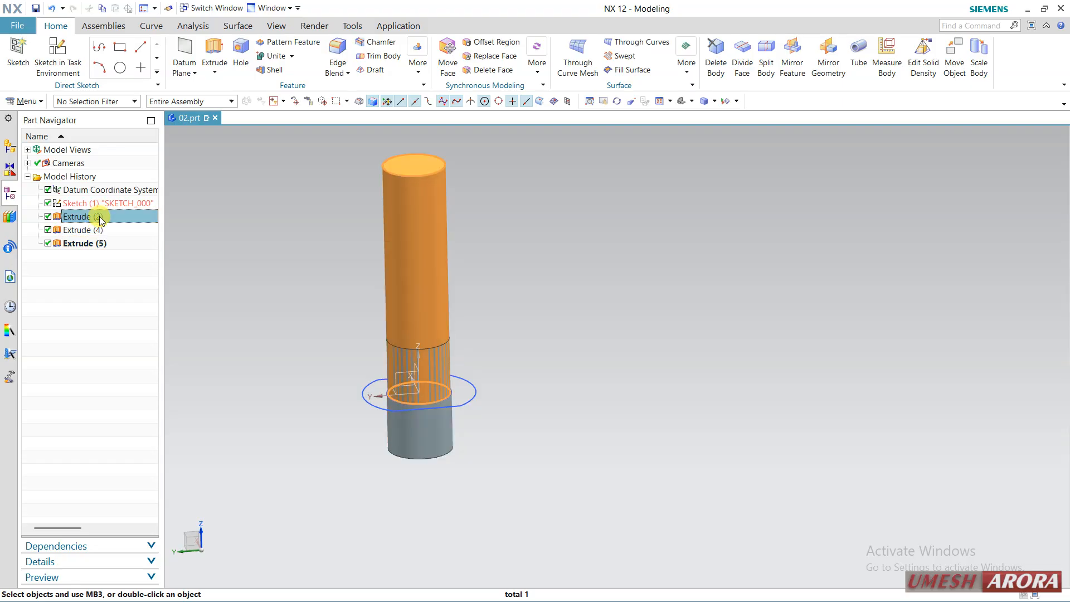
{"action": "left_click", "coordinate": [99, 231]}
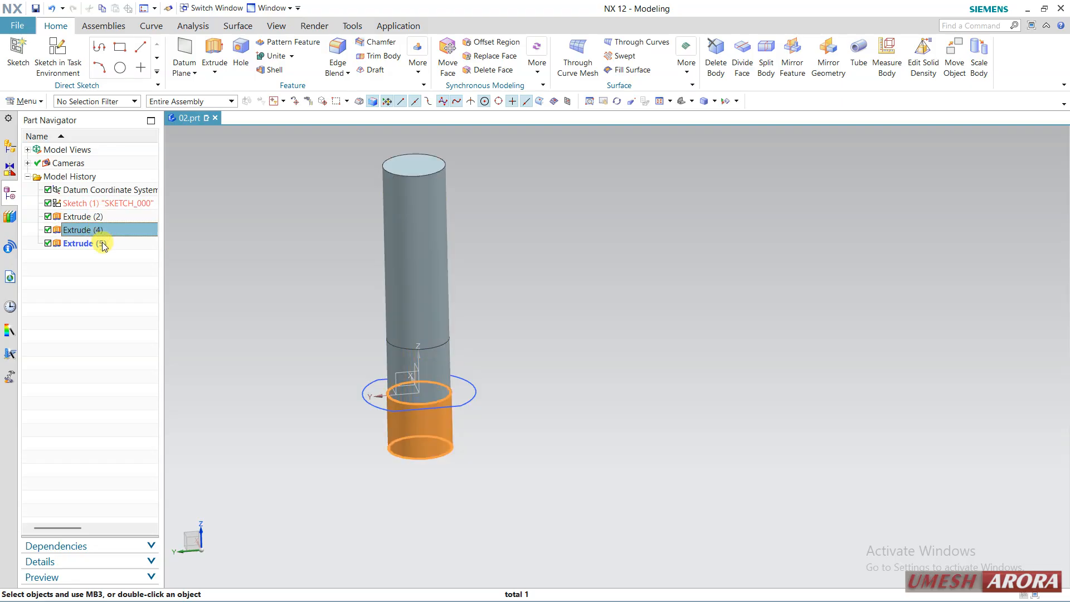
{"action": "left_click", "coordinate": [102, 244]}
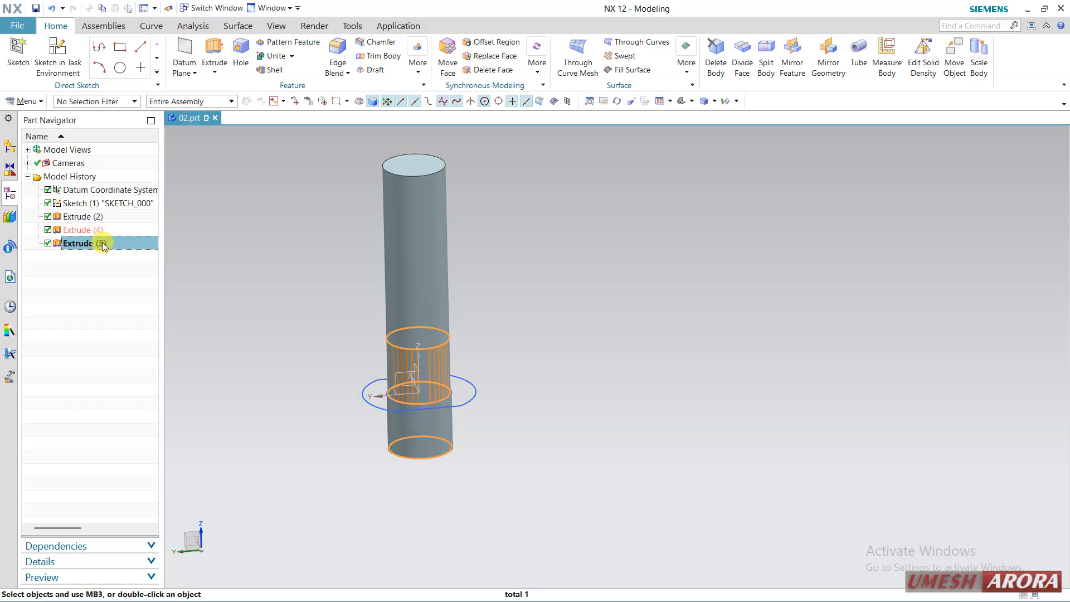
Suppress Extrude (5) to compare the model without it, and unsuppress it again.
{"action": "left_click", "coordinate": [47, 243]}
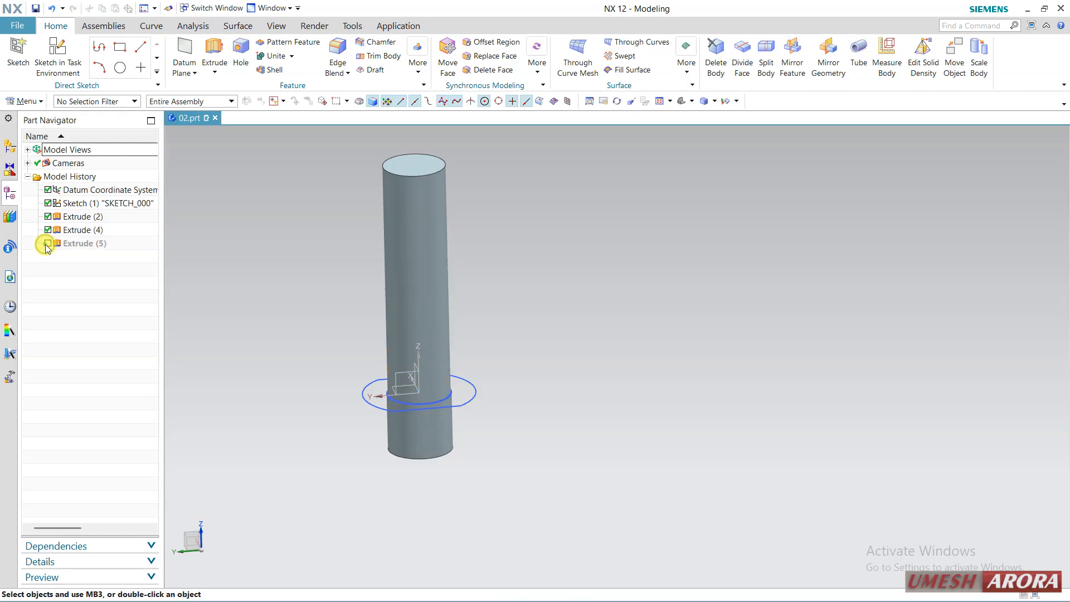
{"action": "left_click", "coordinate": [74, 230]}
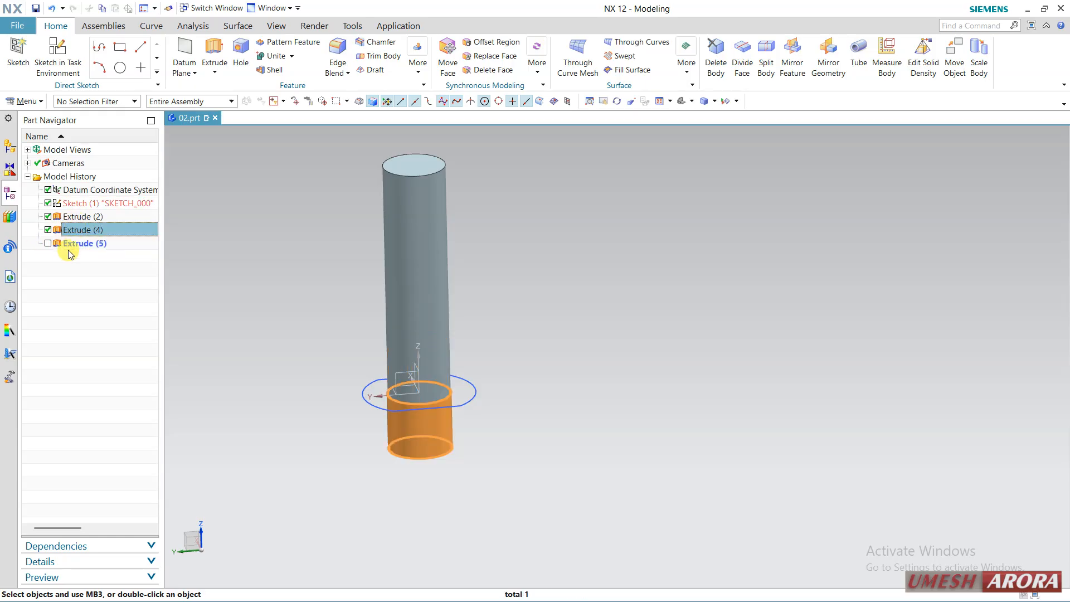
{"action": "left_click", "coordinate": [72, 245]}
{"action": "left_click", "coordinate": [48, 244]}
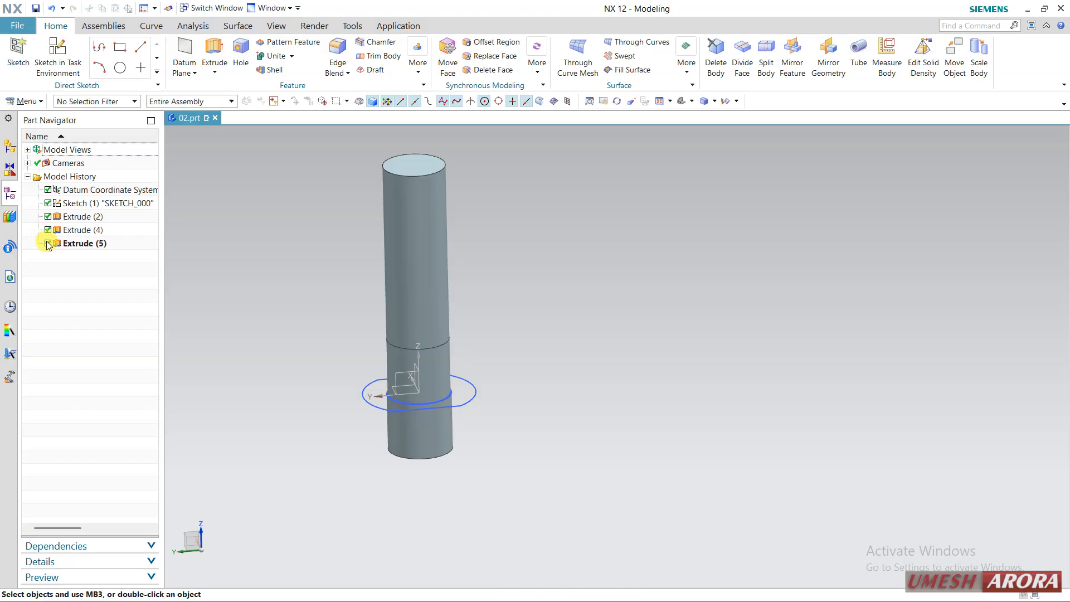
Check the overlap around the lower part of the long cylinder and delete Extrude (5).
{"action": "scroll", "coordinate": [425, 363], "scroll_direction": "up", "scroll_amount": 5}
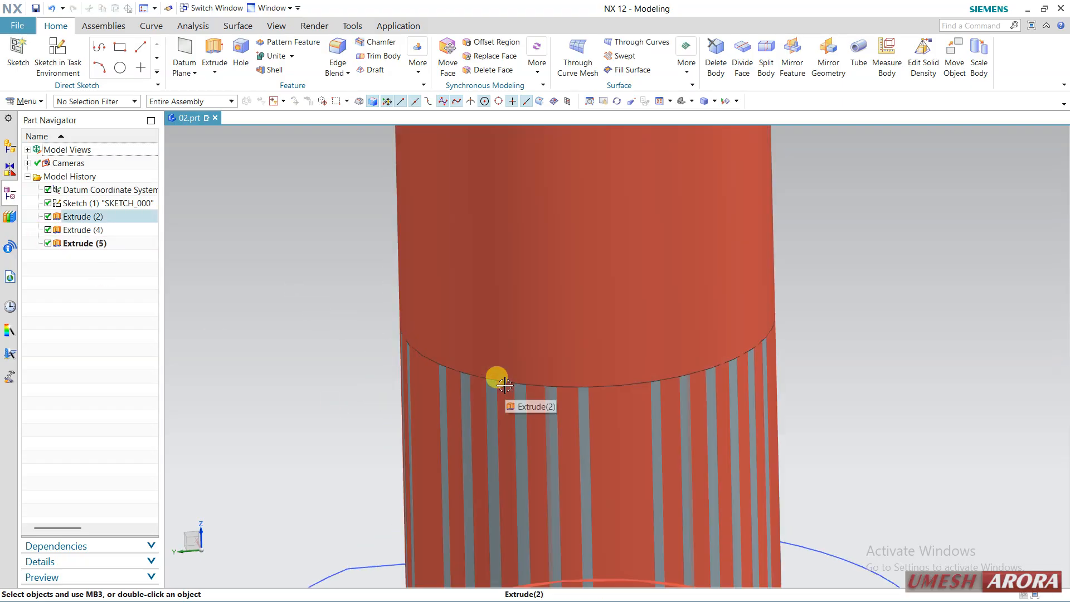
{"action": "scroll", "coordinate": [505, 385], "scroll_direction": "down", "scroll_amount": 3}
{"action": "right_click", "coordinate": [67, 243]}
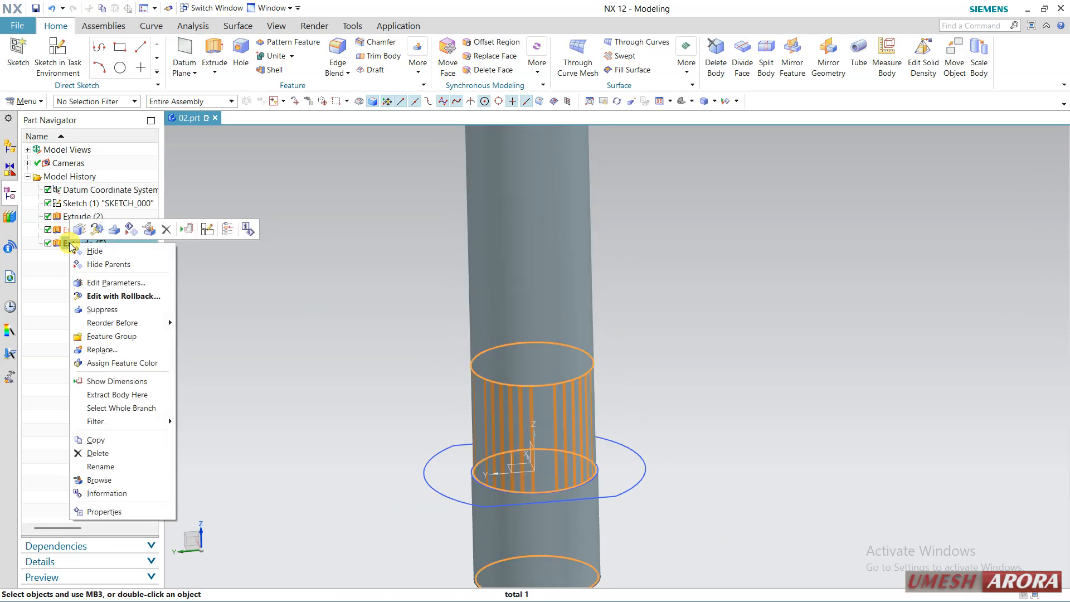
{"action": "left_click", "coordinate": [166, 229]}
Try the Unite command with the long upper cylinder as target and the lower cylinder as tool, and leave the command.
{"action": "left_click", "coordinate": [275, 56]}
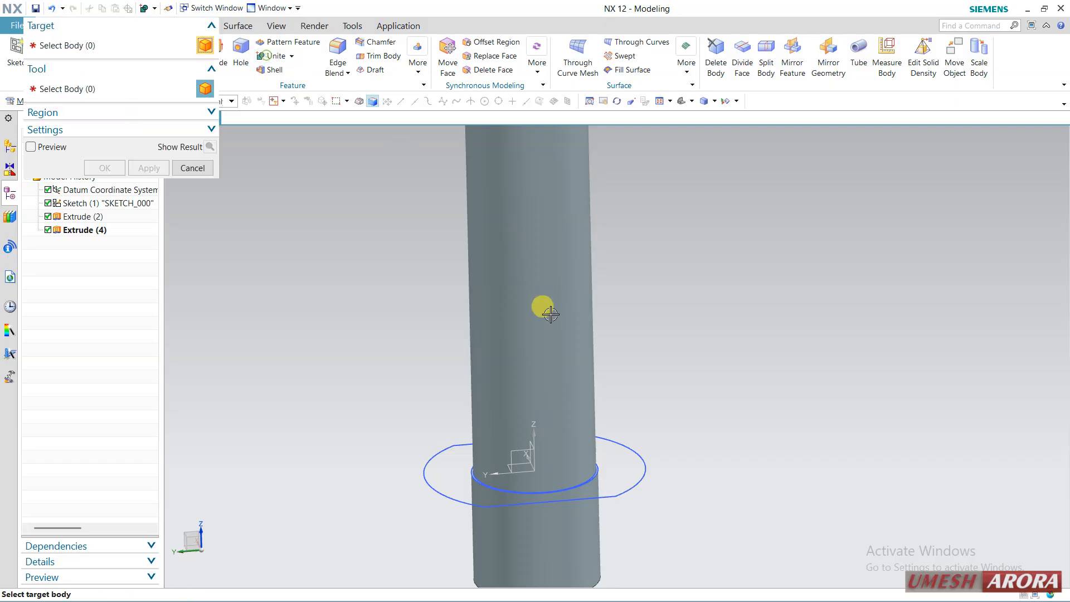
{"action": "left_click", "coordinate": [536, 348]}
{"action": "left_click", "coordinate": [575, 512]}
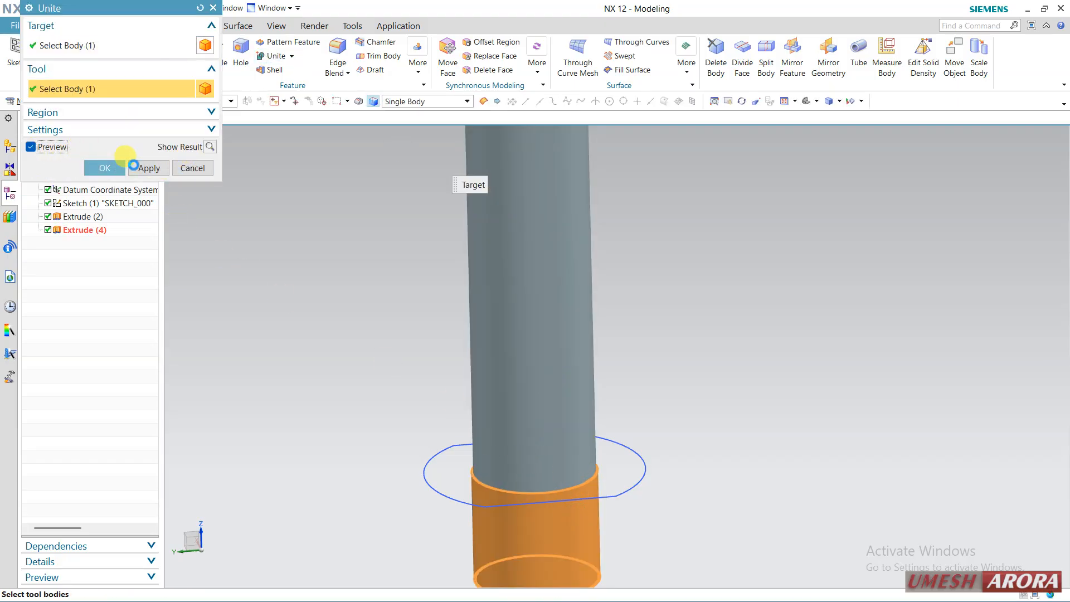
{"action": "left_click", "coordinate": [174, 170]}
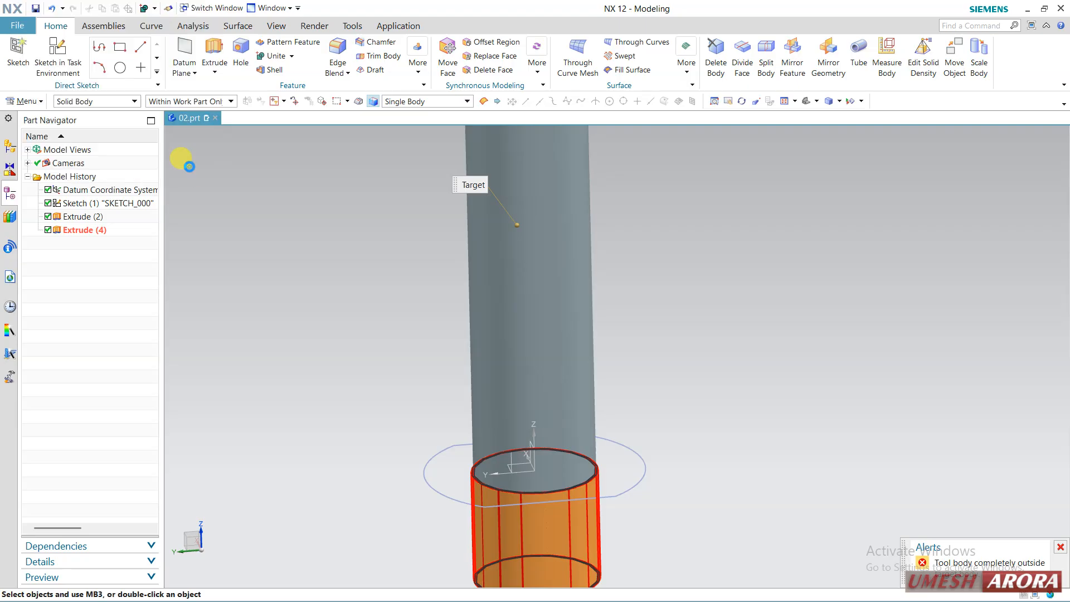
Delete the lower cylinder's extrude, Extrude (4).
{"action": "middle_click_drag", "start_coordinate": [356, 351], "coordinate": [383, 363]}
{"action": "middle_click_drag", "start_coordinate": [382, 363], "coordinate": [410, 329], "text": "shift"}
{"action": "scroll", "coordinate": [406, 345], "scroll_direction": "down", "scroll_amount": 1}
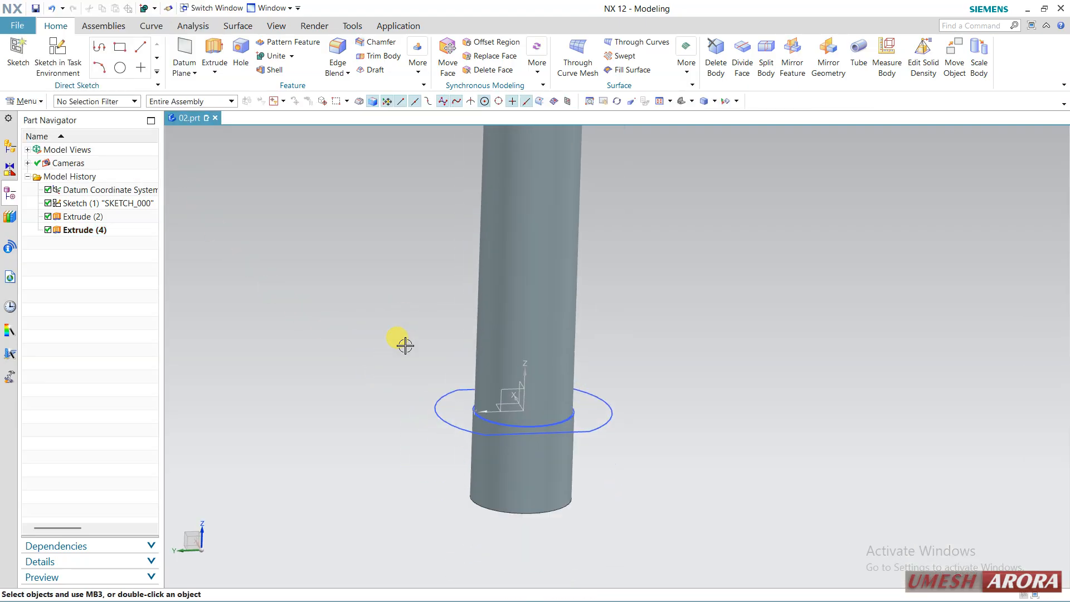
{"action": "right_click", "coordinate": [72, 230]}
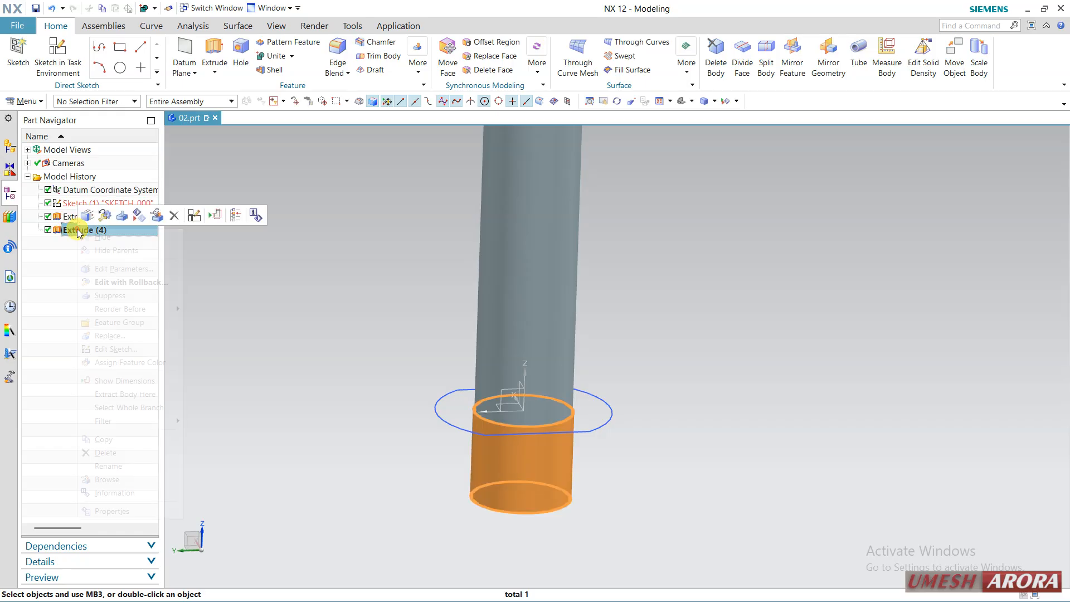
{"action": "left_click", "coordinate": [174, 220]}
Examine the remaining cylinder's base end at the sketch plane in a straight side view.
{"action": "middle_click_drag", "start_coordinate": [404, 402], "coordinate": [369, 368]}
{"action": "scroll", "coordinate": [502, 252], "scroll_direction": "up", "scroll_amount": 4}
{"action": "middle_click_drag", "start_coordinate": [507, 284], "coordinate": [440, 288]}
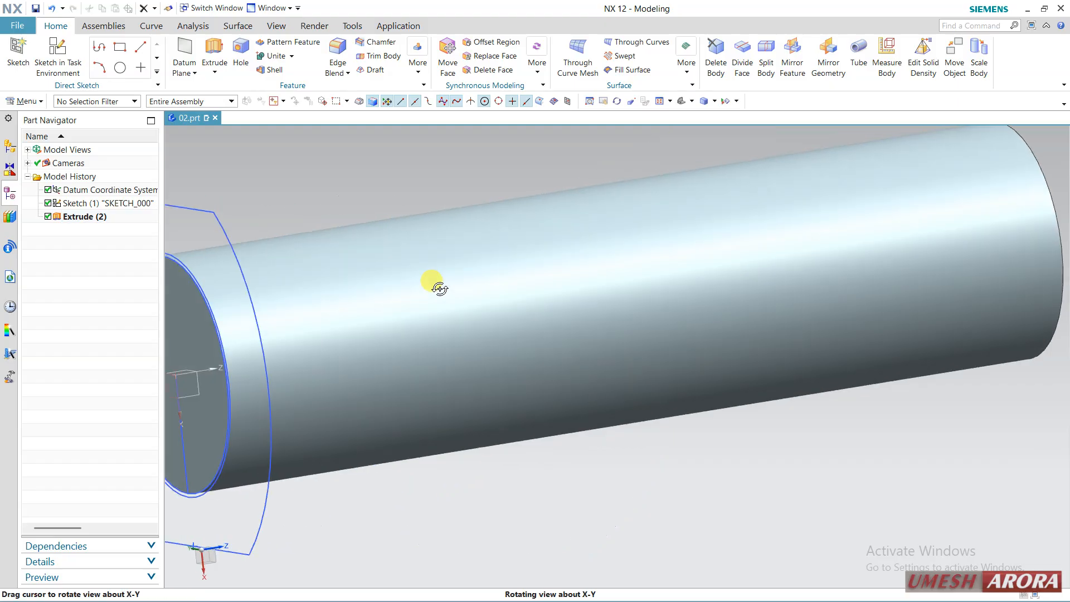
{"action": "key", "text": "F8"}
{"action": "scroll", "coordinate": [497, 334], "scroll_direction": "down", "scroll_amount": 3}
{"action": "scroll", "coordinate": [291, 305], "scroll_direction": "up", "scroll_amount": 4}
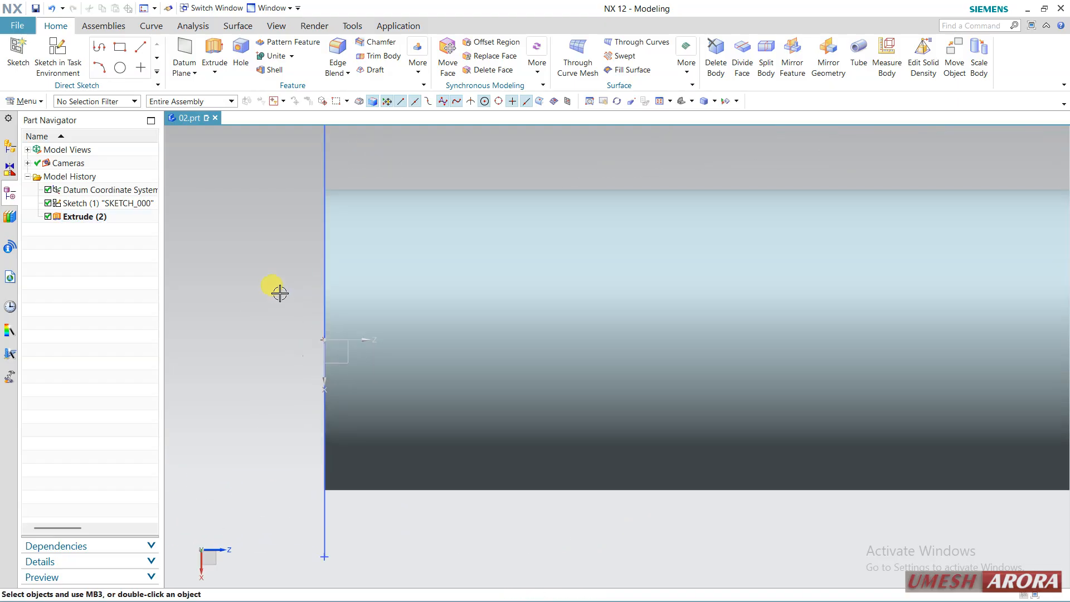
Extrude the larger concentric sketch circle at the cylinder's base end 14 mm in the reversed direction, united with the cylinder.
{"action": "middle_click_drag", "start_coordinate": [280, 292], "coordinate": [291, 296]}
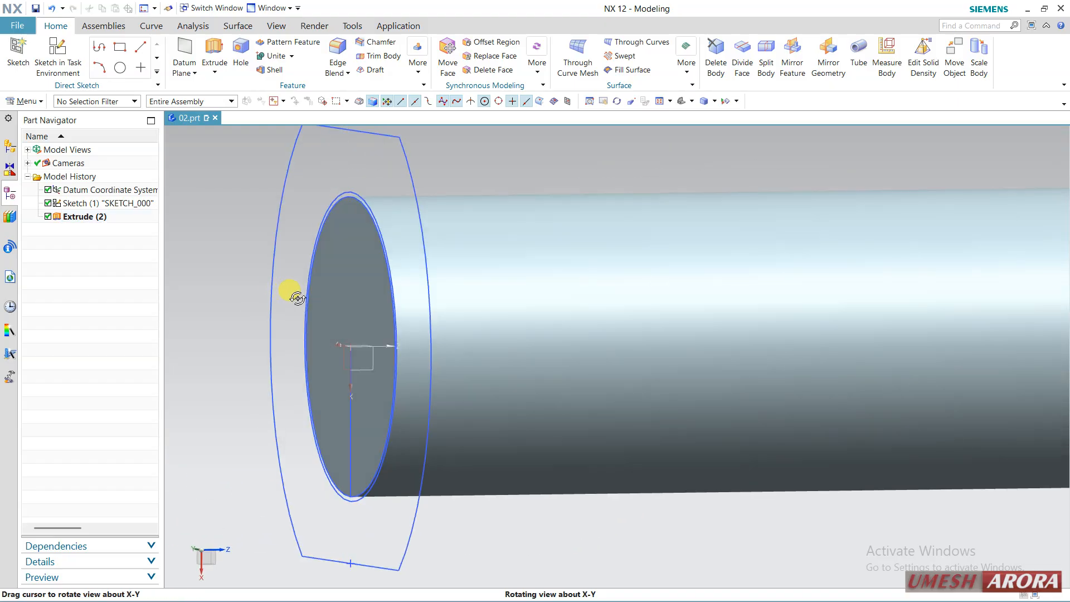
{"action": "left_click", "coordinate": [223, 51]}
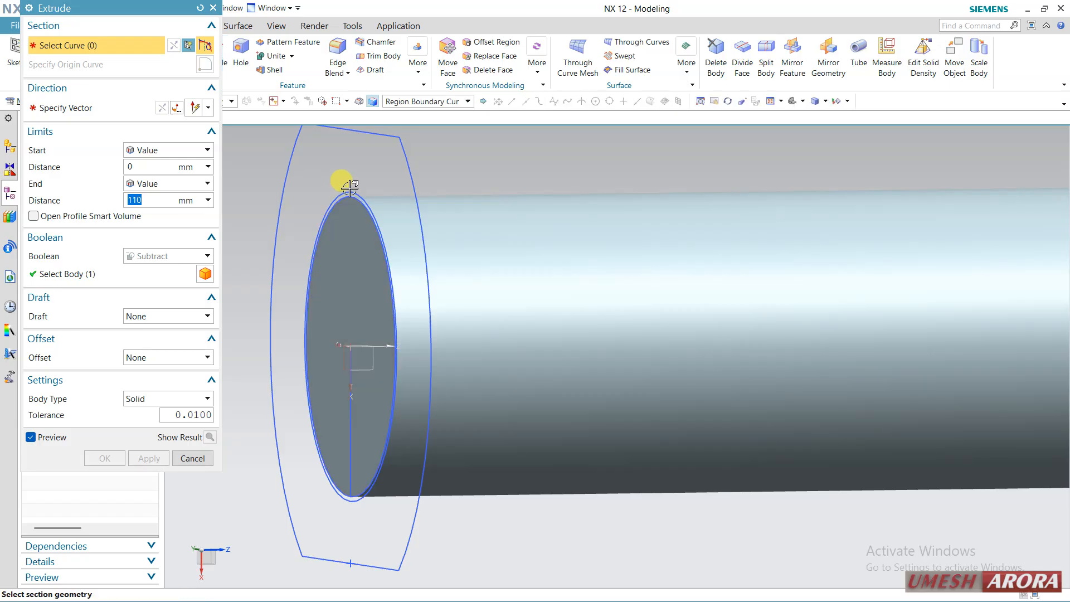
{"action": "left_click", "coordinate": [411, 101]}
{"action": "left_click", "coordinate": [412, 117]}
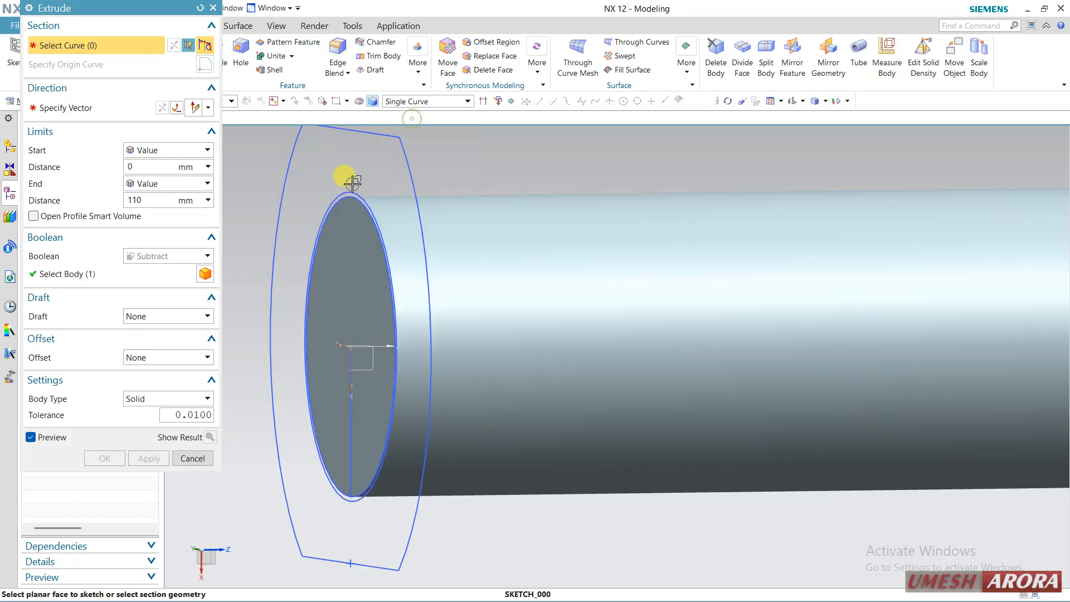
{"action": "left_click", "coordinate": [349, 179]}
{"action": "scroll", "coordinate": [650, 277], "scroll_direction": "down", "scroll_amount": 2}
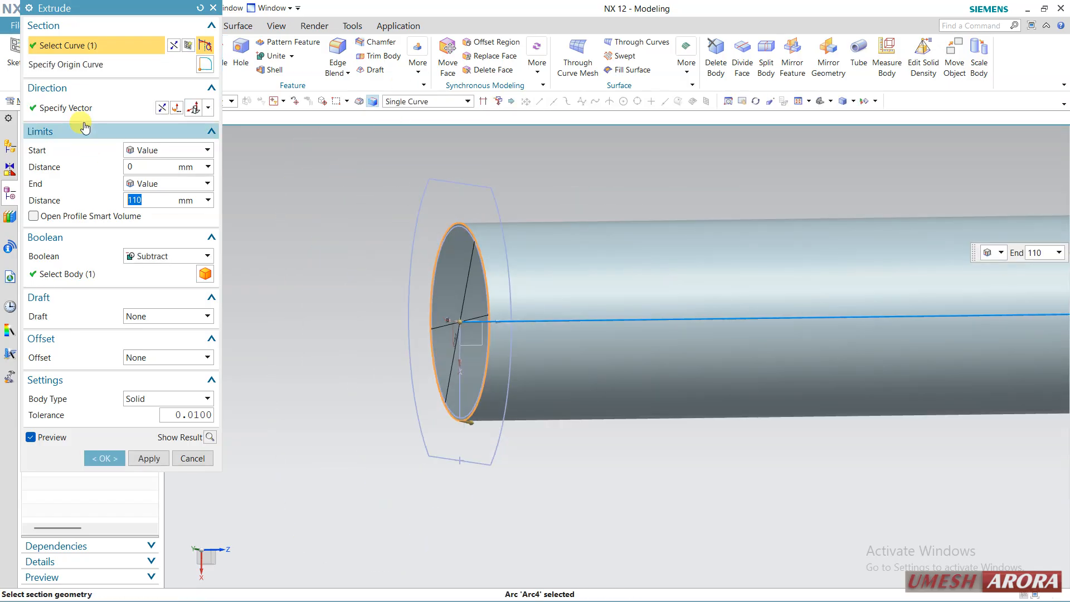
{"action": "left_click", "coordinate": [162, 107]}
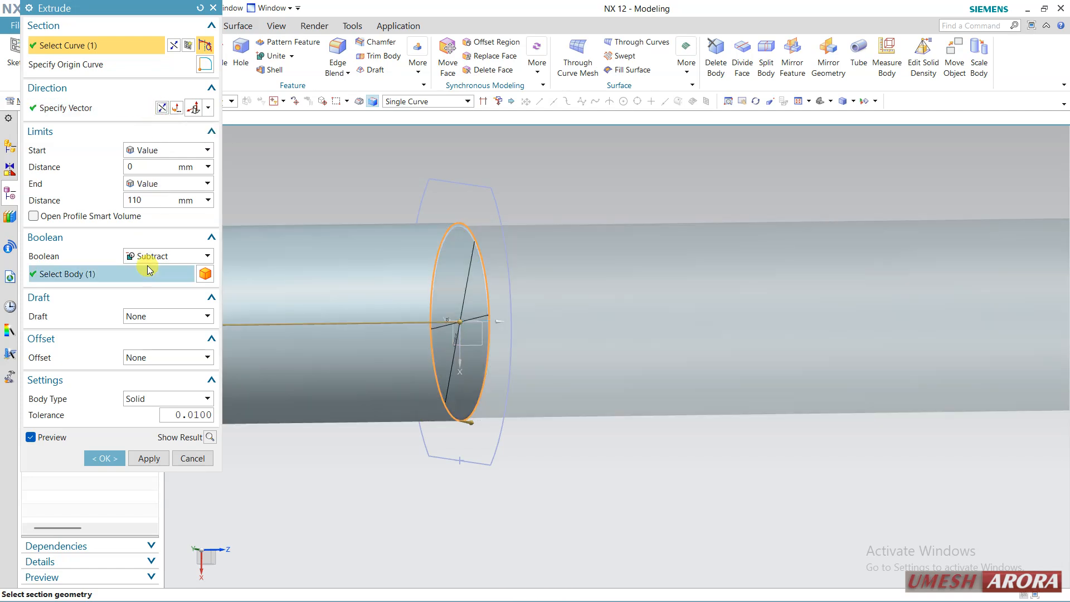
{"action": "left_click", "coordinate": [151, 256]}
{"action": "left_click", "coordinate": [158, 280]}
{"action": "scroll", "coordinate": [708, 407], "scroll_direction": "down", "scroll_amount": 3}
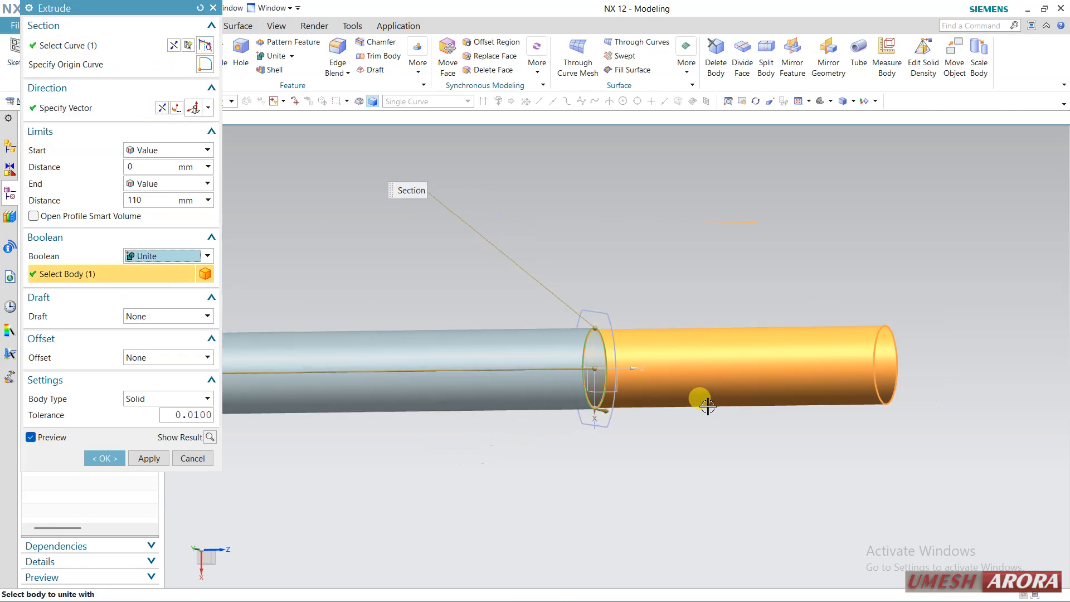
{"action": "scroll", "coordinate": [708, 406], "scroll_direction": "down", "scroll_amount": 2}
{"action": "left_click_drag", "start_coordinate": [280, 379], "coordinate": [569, 357]}
{"action": "left_click", "coordinate": [106, 458]}
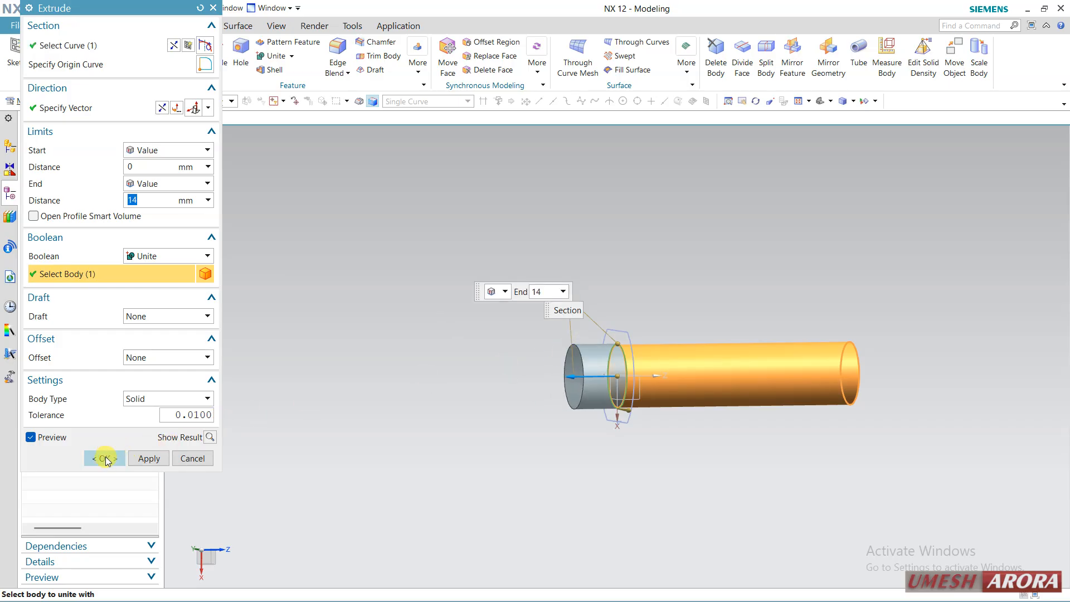
Set up a new extrusion with the sketch's circle and flat-sided collar outline as its section, using Connected Curves selection.
{"action": "middle_click_drag", "start_coordinate": [611, 318], "coordinate": [664, 420]}
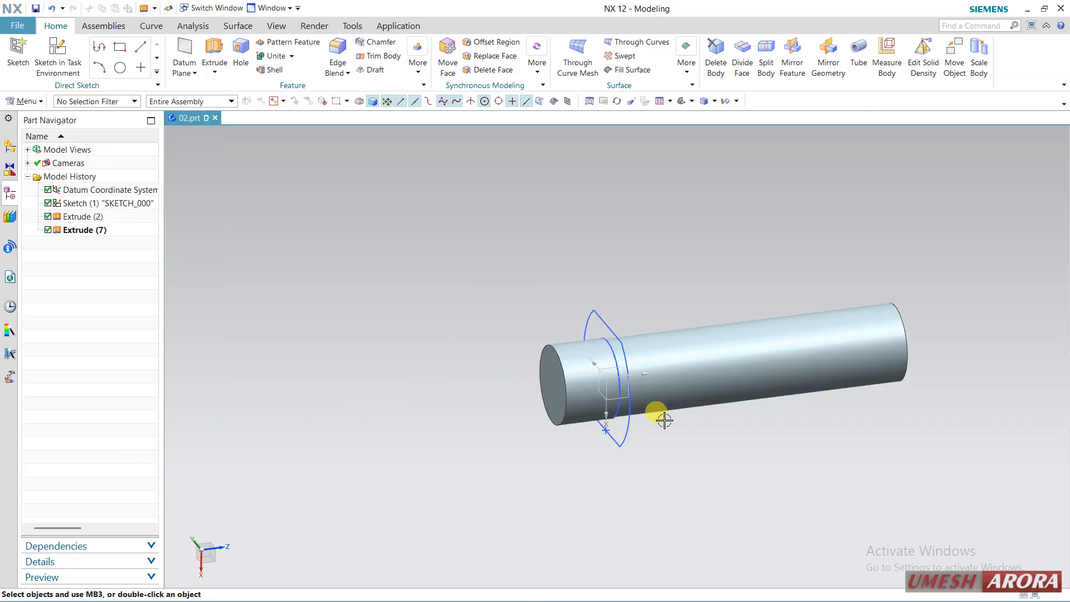
{"action": "scroll", "coordinate": [633, 311], "scroll_direction": "up", "scroll_amount": 3}
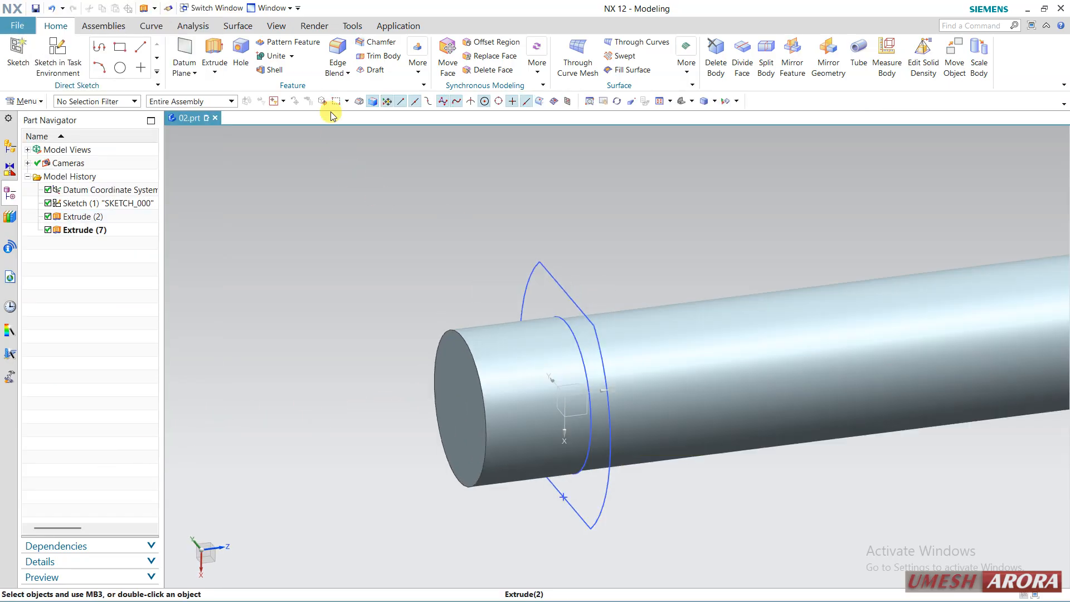
{"action": "left_click", "coordinate": [213, 49]}
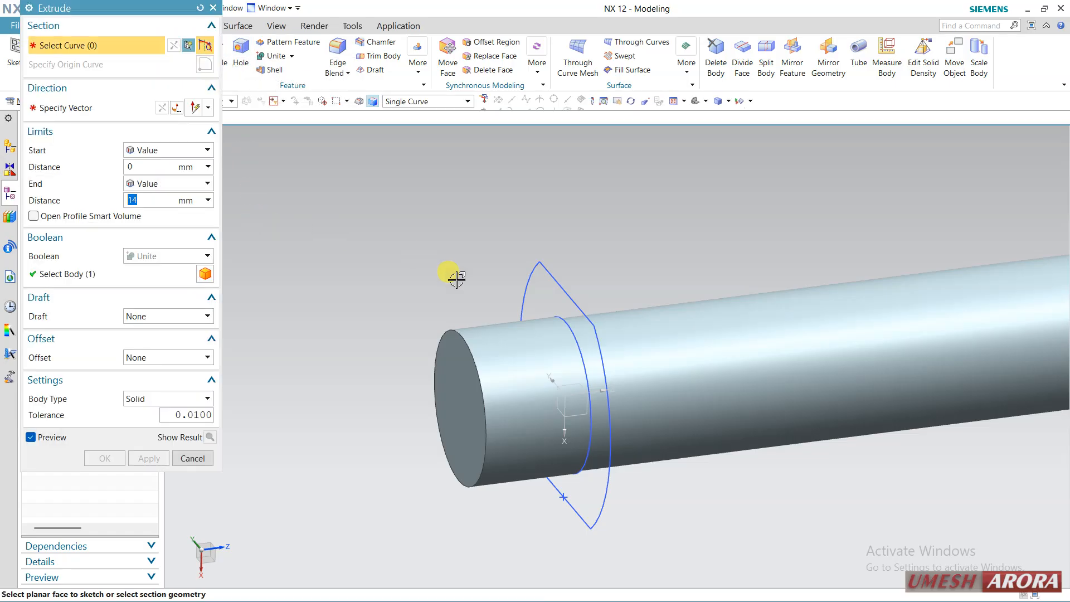
{"action": "scroll", "coordinate": [485, 287], "scroll_direction": "up", "scroll_amount": 2}
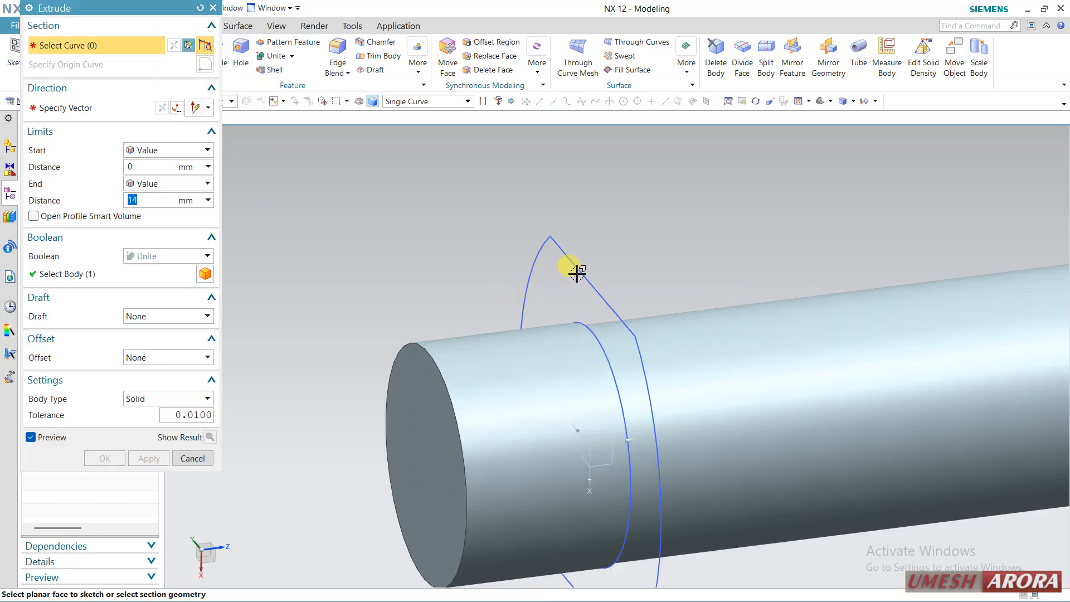
{"action": "left_click", "coordinate": [418, 101]}
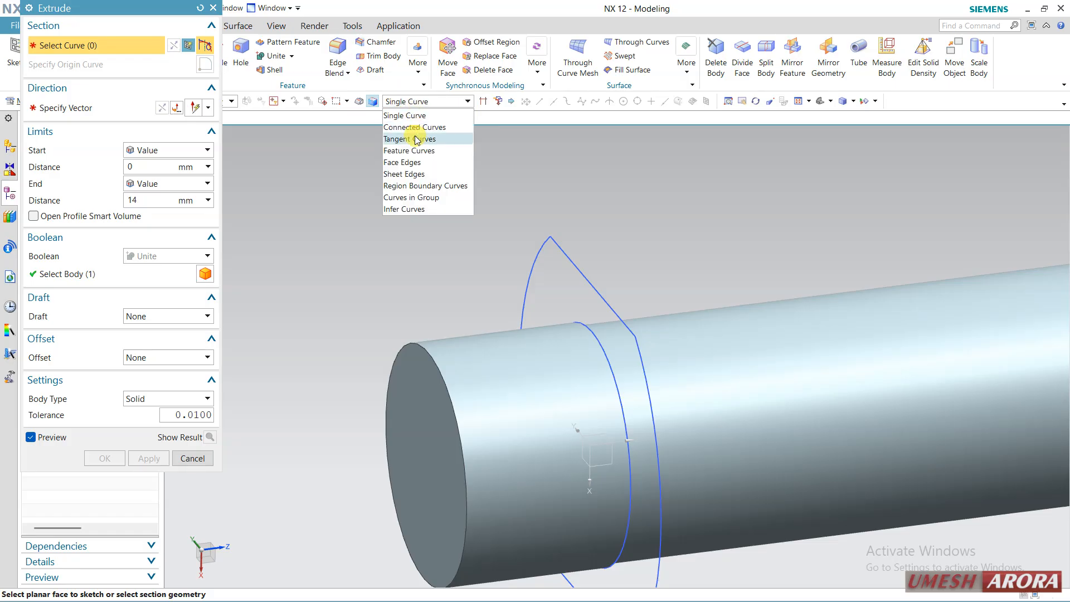
{"action": "left_click", "coordinate": [434, 128]}
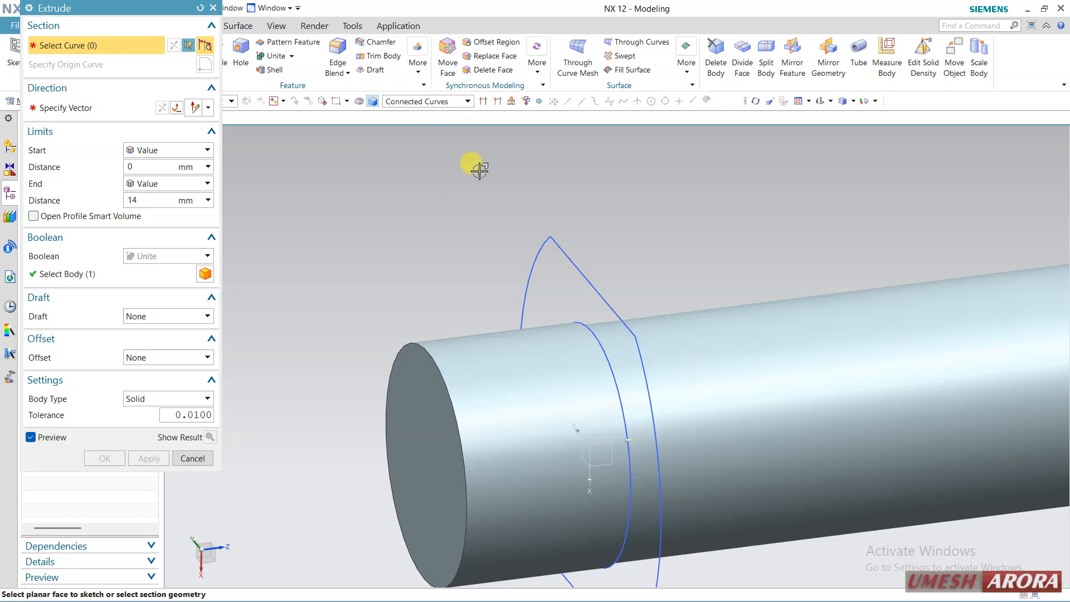
{"action": "left_click", "coordinate": [592, 330]}
{"action": "left_click", "coordinate": [572, 259]}
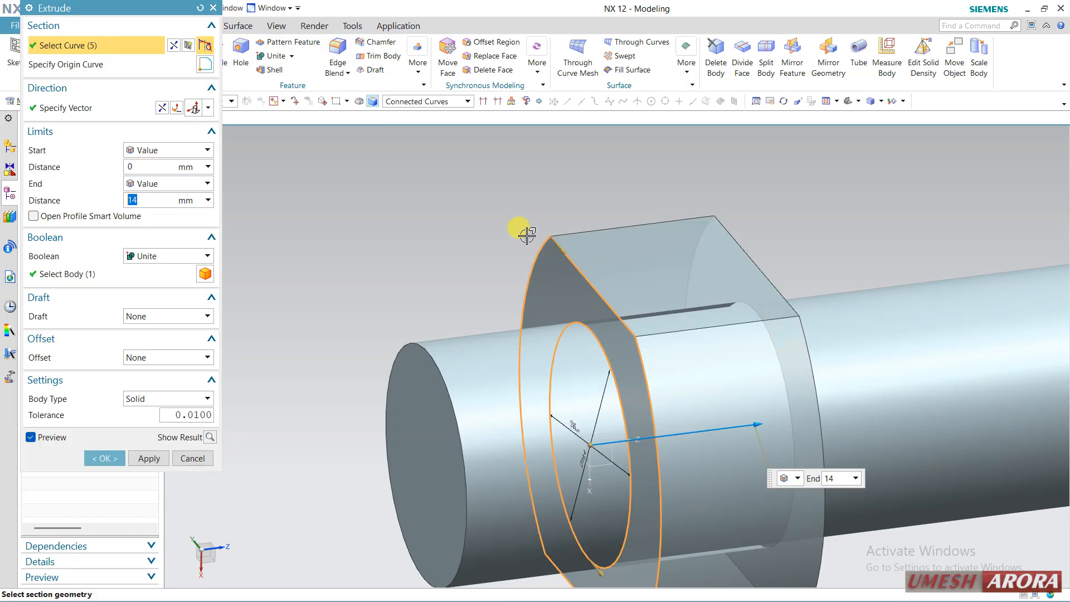
{"action": "scroll", "coordinate": [526, 235], "scroll_direction": "down", "scroll_amount": 2}
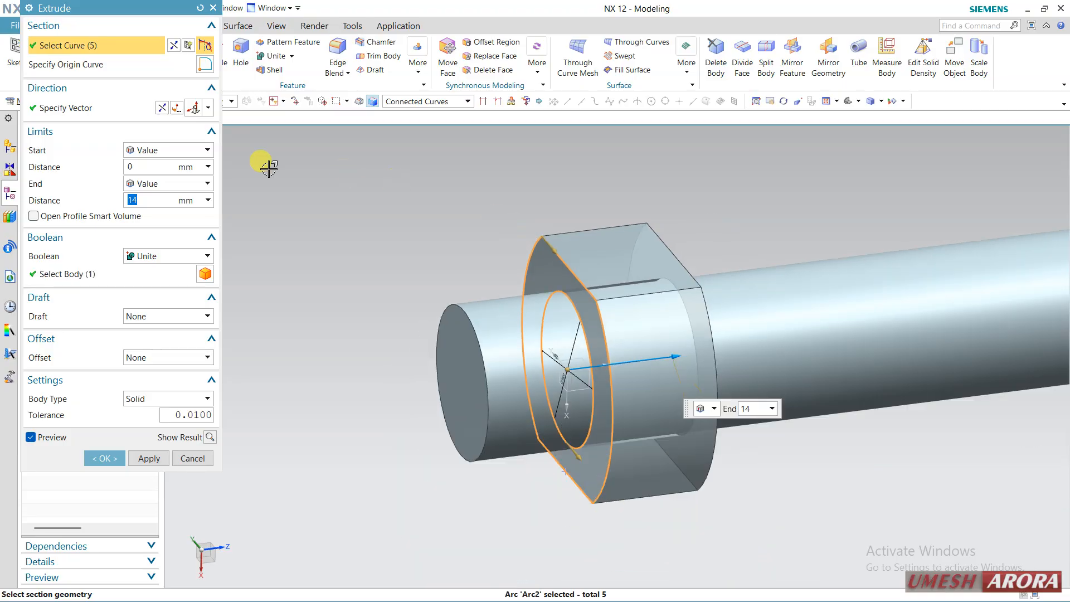
Try to extrude the collar section 10 mm toward the long cylinder with the Unite option.
{"action": "left_click", "coordinate": [169, 109]}
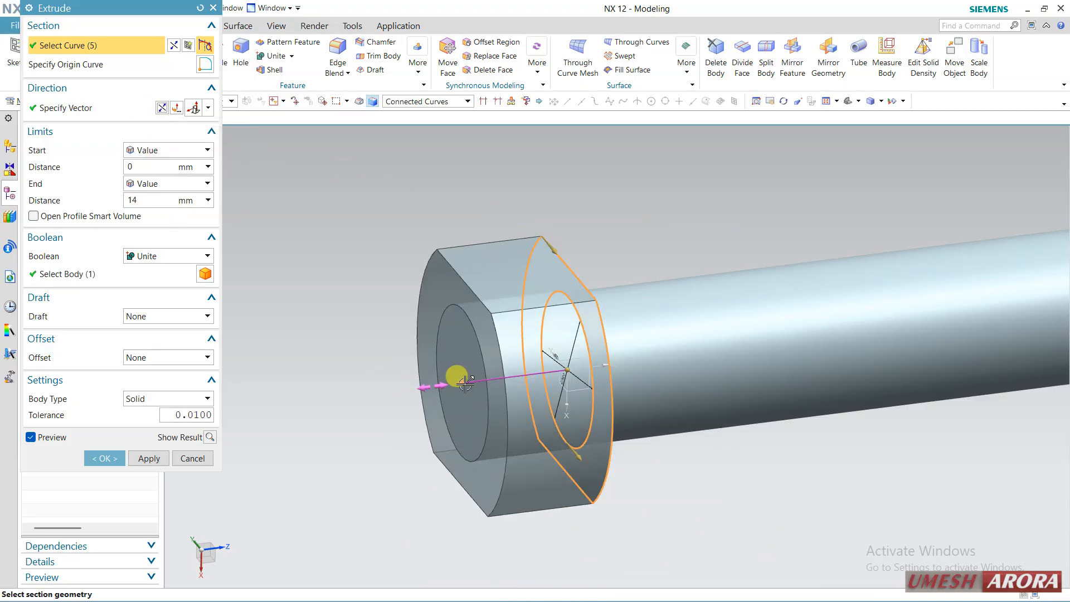
{"action": "left_click_drag", "start_coordinate": [464, 383], "coordinate": [503, 377]}
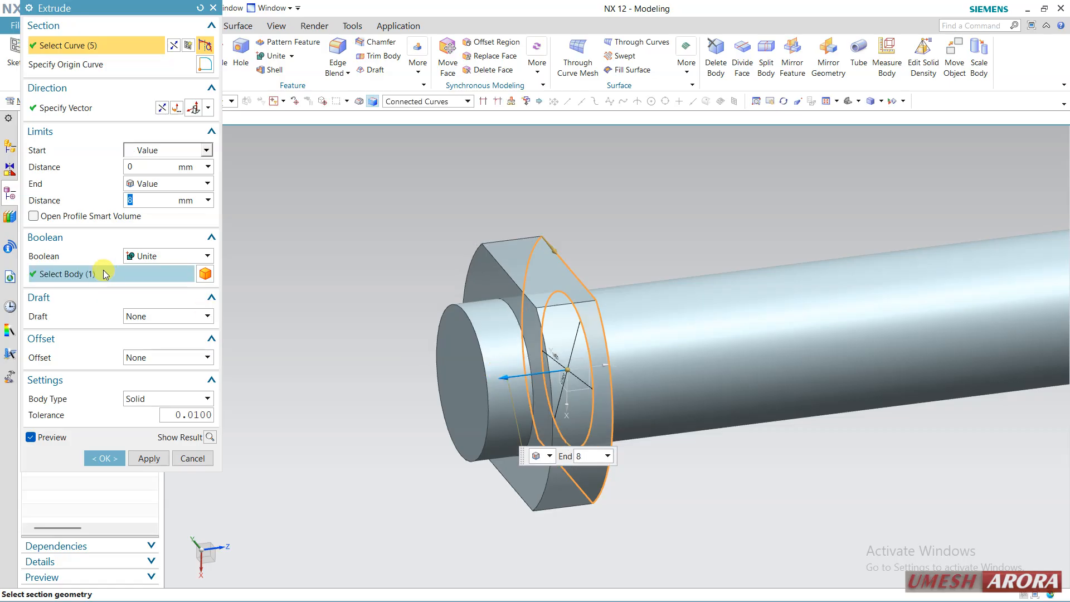
{"action": "left_click", "coordinate": [162, 109]}
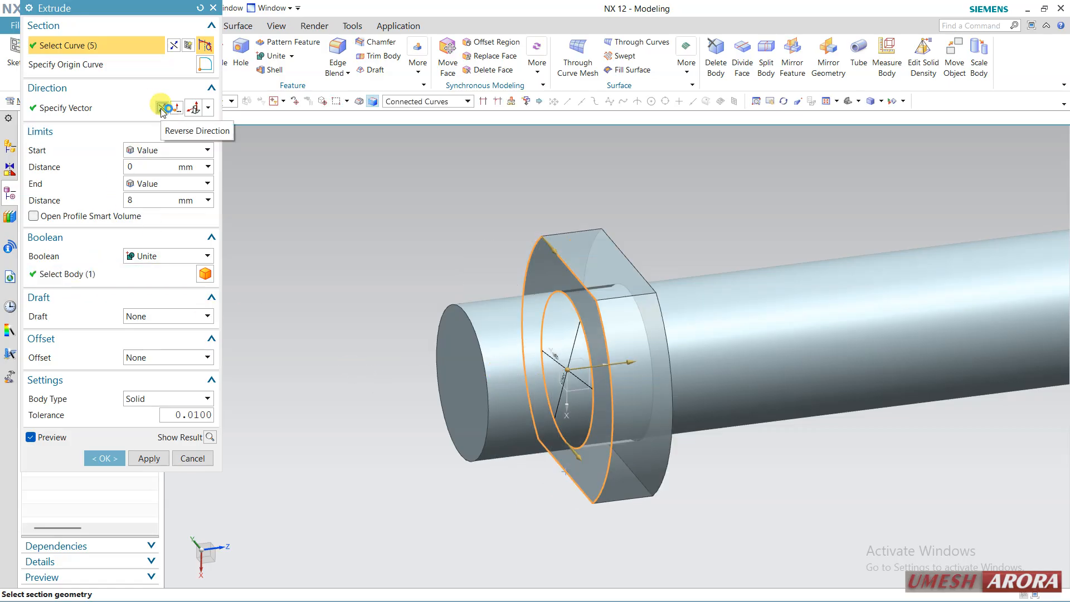
{"action": "left_click", "coordinate": [149, 197]}
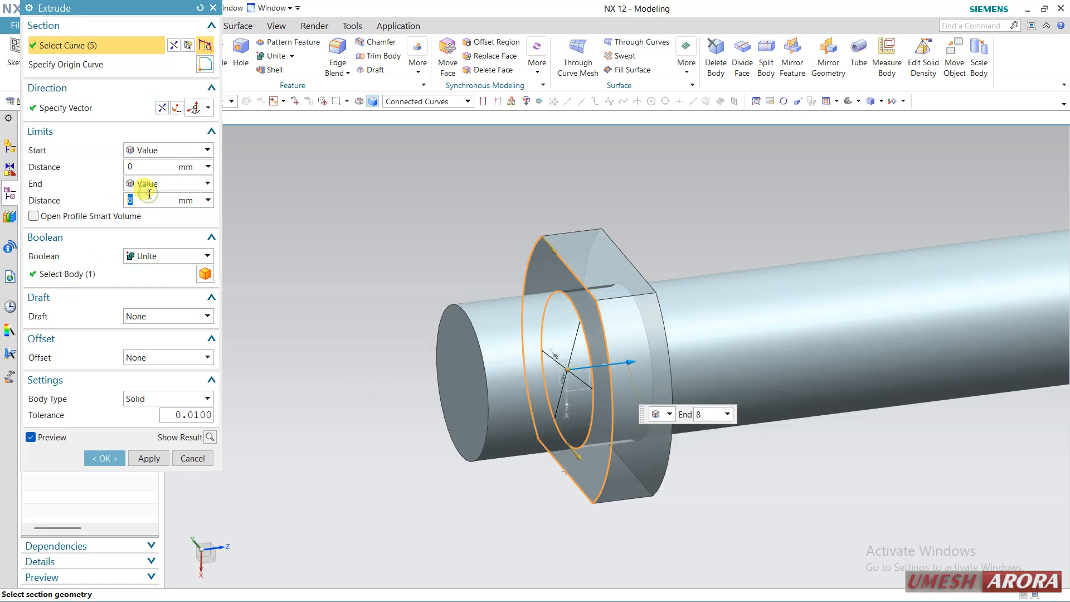
{"action": "left_click", "coordinate": [149, 193]}
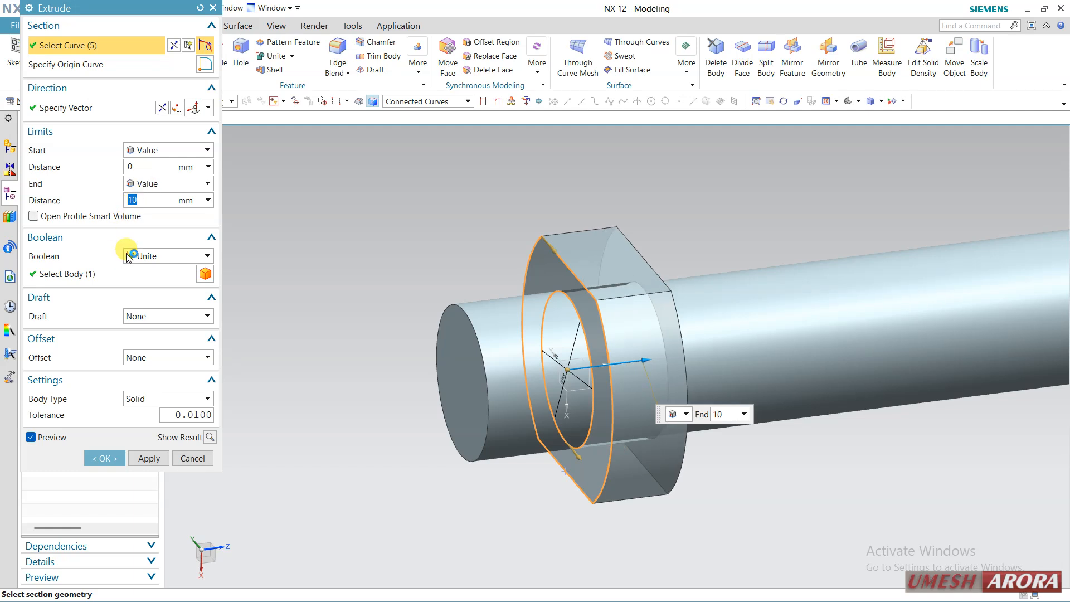
{"action": "left_click", "coordinate": [99, 459]}
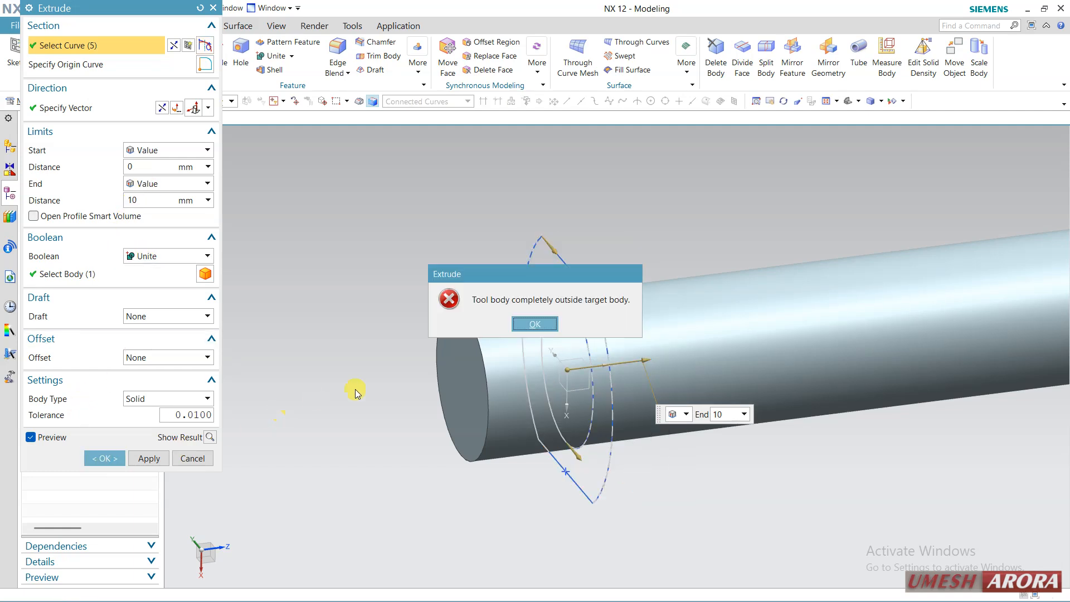
{"action": "left_click", "coordinate": [537, 329]}
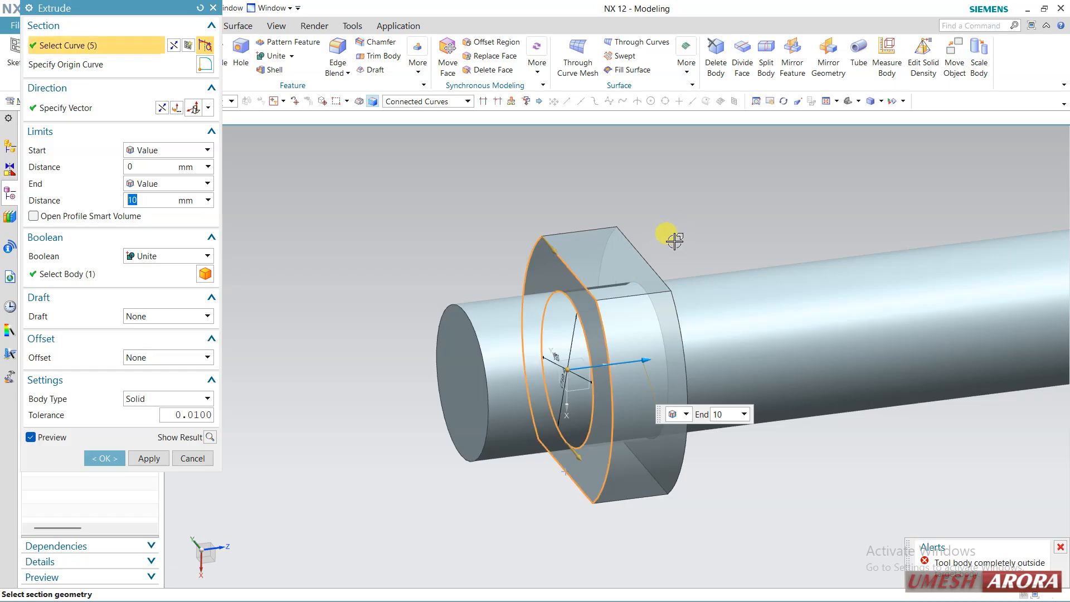
Inspect the contact between the collar preview and the shaft at close range, and cancel the extrusion.
{"action": "middle_click_drag", "start_coordinate": [674, 234], "coordinate": [594, 236]}
{"action": "scroll", "coordinate": [482, 332], "scroll_direction": "up", "scroll_amount": 5}
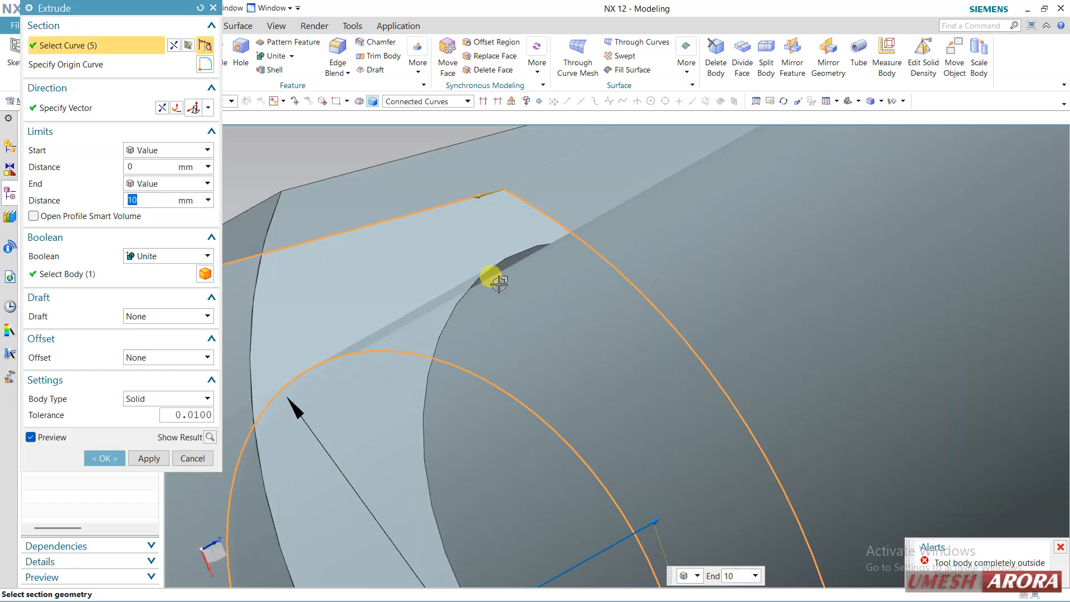
{"action": "scroll", "coordinate": [491, 272], "scroll_direction": "down", "scroll_amount": 6}
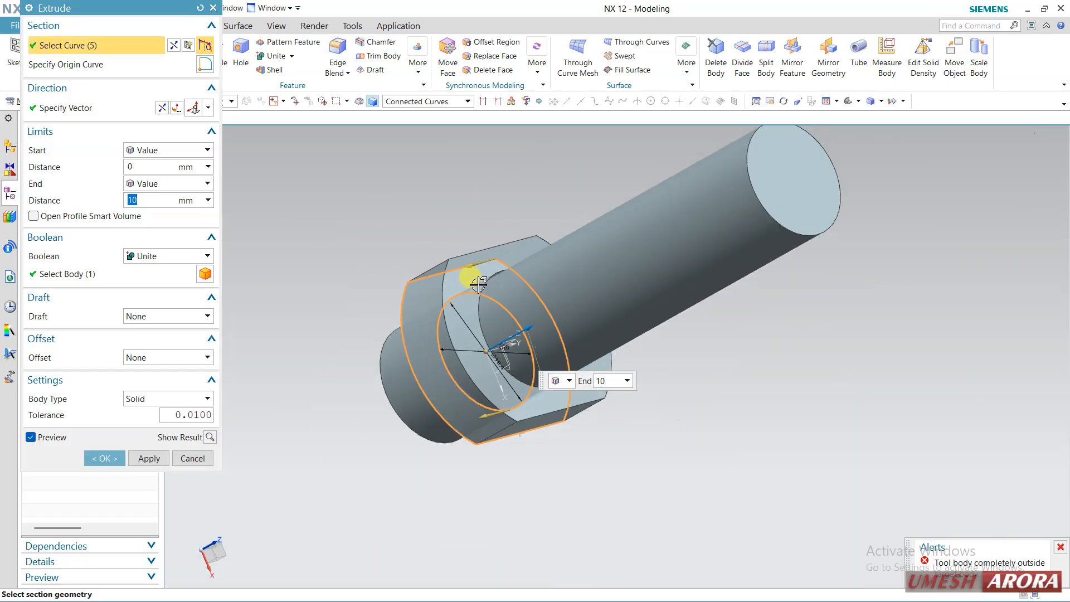
{"action": "middle_click_drag", "start_coordinate": [480, 275], "coordinate": [536, 262]}
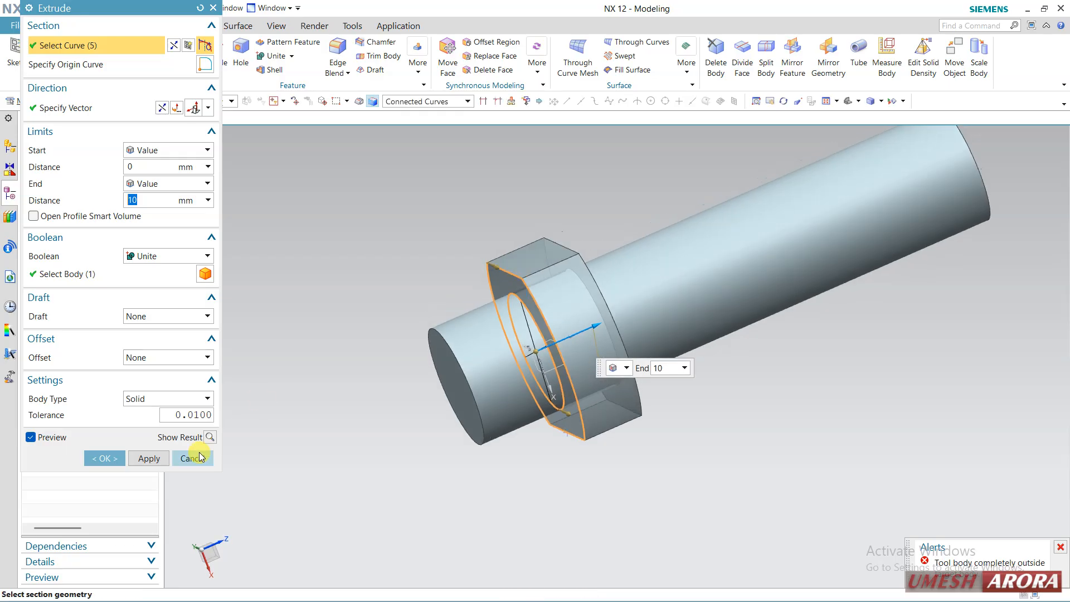
{"action": "left_click", "coordinate": [190, 468]}
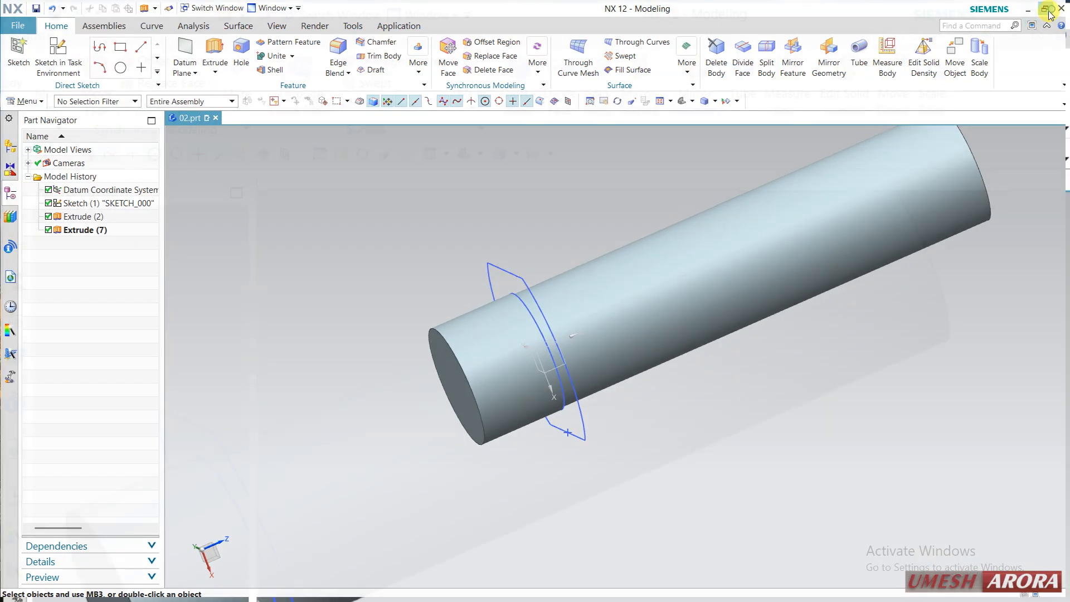
Switch to WhatsApp, open the Industrial Housing Pin drawing from the chat, and enlarge its dimensioned views beside the model.
{"action": "left_click", "coordinate": [1047, 10]}
{"action": "key", "text": "super"}
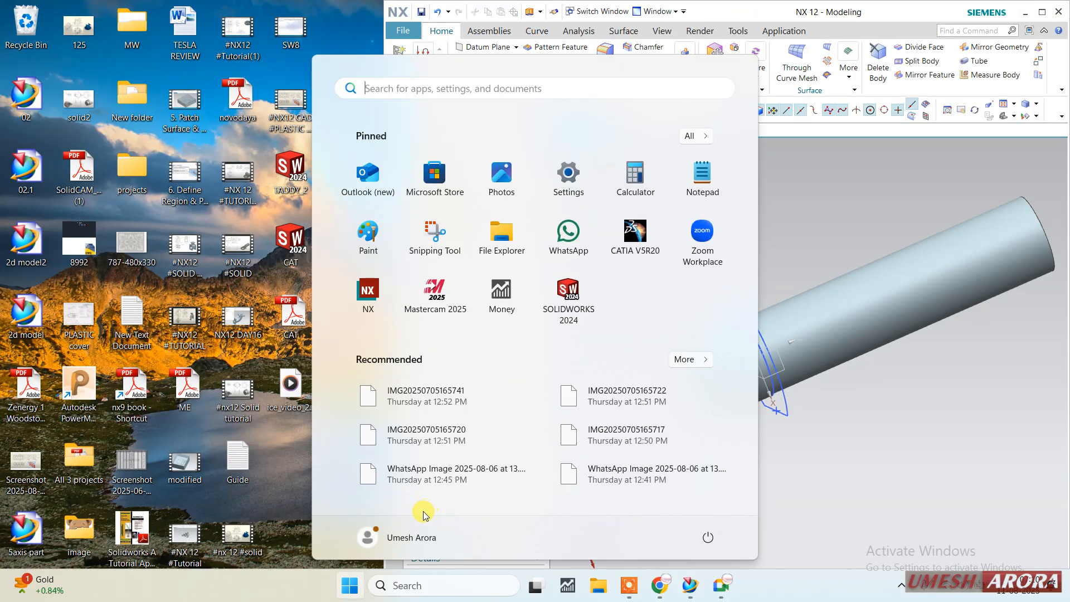
{"action": "left_click", "coordinate": [569, 231]}
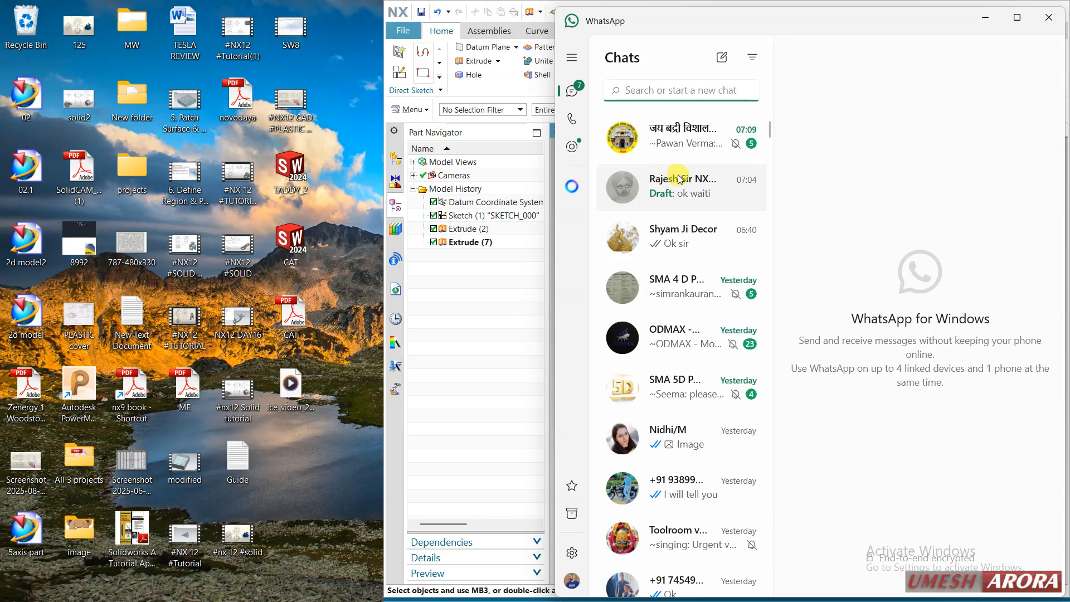
{"action": "left_click", "coordinate": [713, 191]}
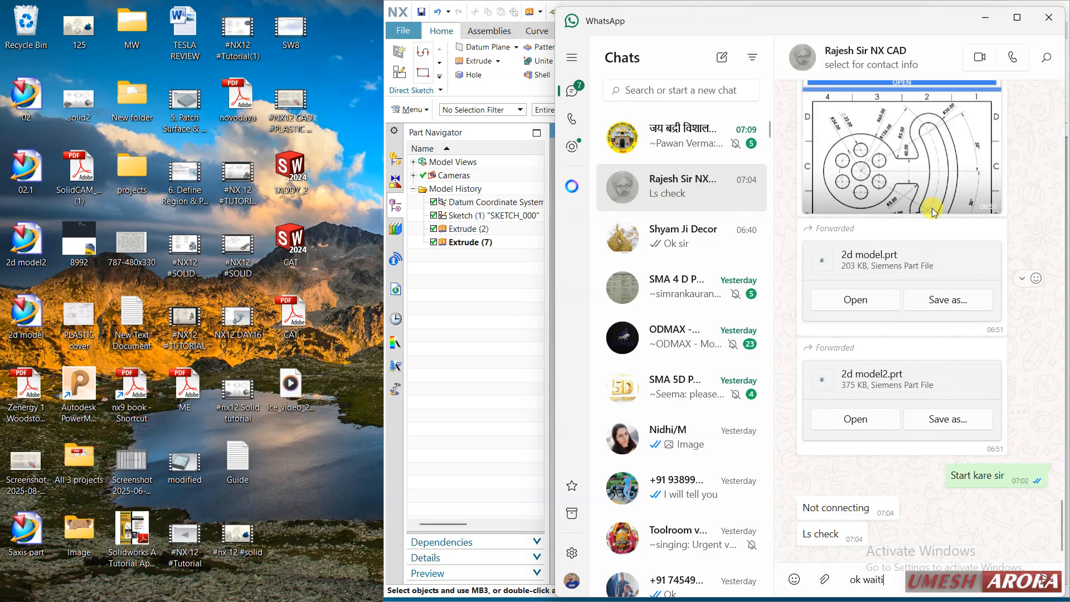
{"action": "scroll", "coordinate": [936, 224], "scroll_direction": "up", "scroll_amount": 2}
{"action": "scroll", "coordinate": [936, 224], "scroll_direction": "up", "scroll_amount": 8}
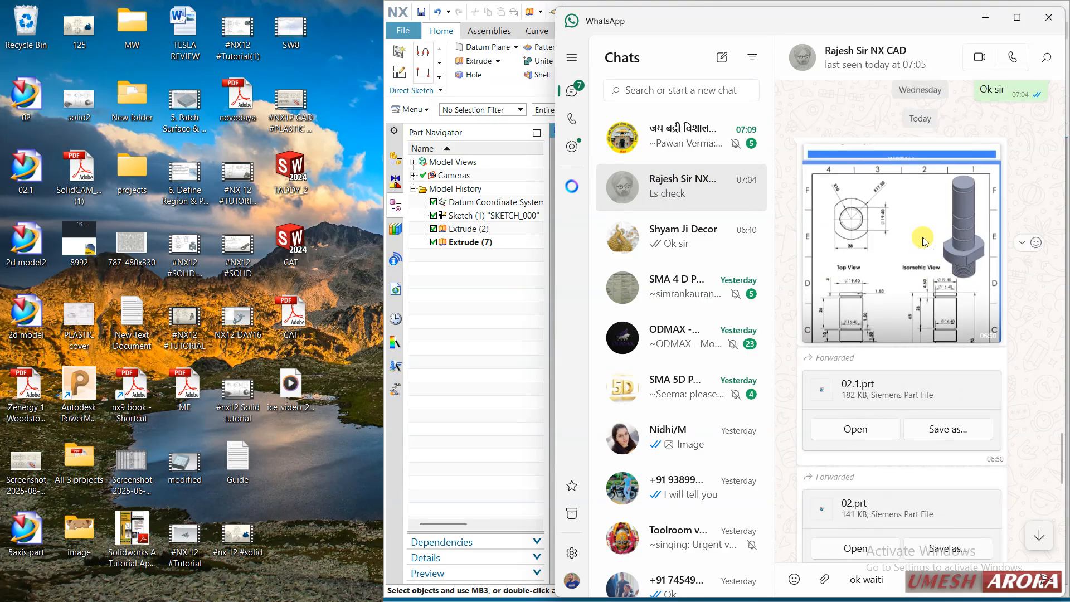
{"action": "left_click", "coordinate": [920, 234]}
{"action": "left_click_drag", "start_coordinate": [900, 20], "coordinate": [321, 14]}
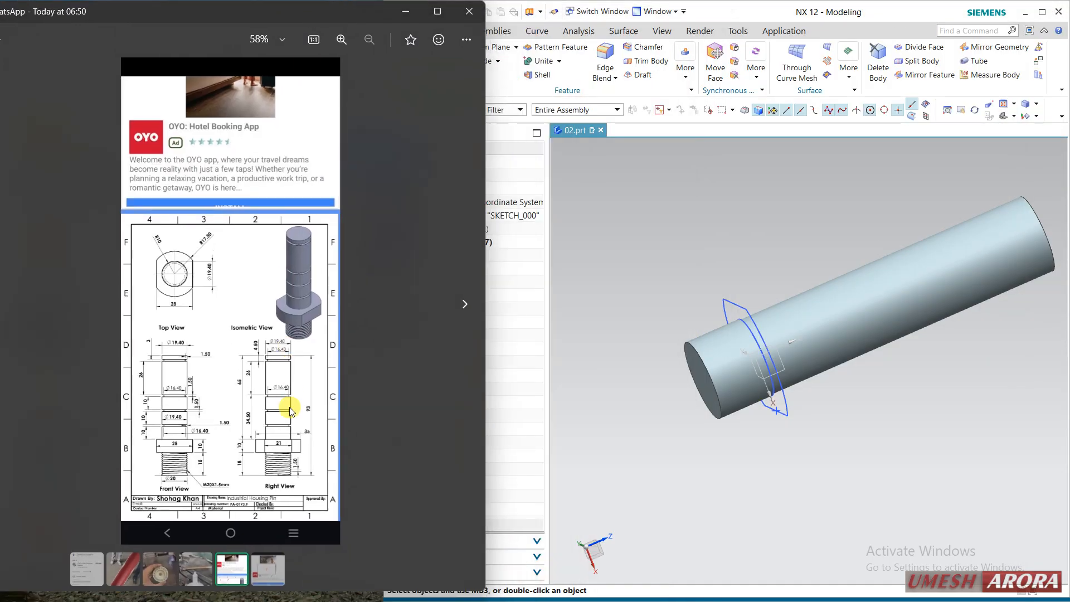
{"action": "scroll", "coordinate": [281, 408], "scroll_direction": "up", "scroll_amount": 5}
{"action": "scroll", "coordinate": [257, 353], "scroll_direction": "down", "scroll_amount": 3}
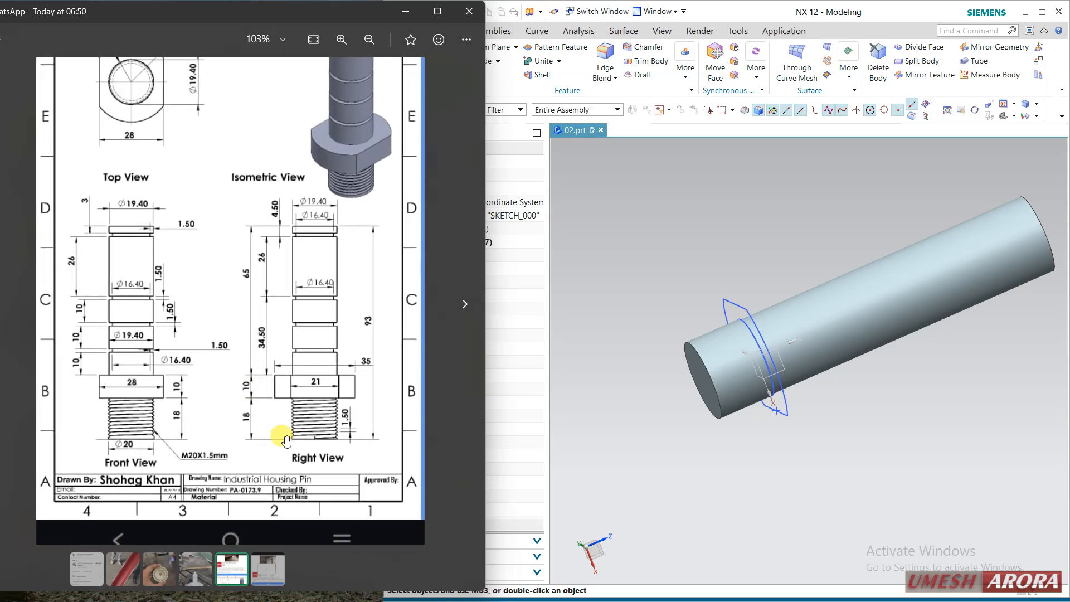
{"action": "left_click_drag", "start_coordinate": [218, 277], "coordinate": [217, 330]}
Return to NX and examine the diameter change between the two shaft sections at the sketch plane against the drawing.
{"action": "left_click", "coordinate": [627, 291]}
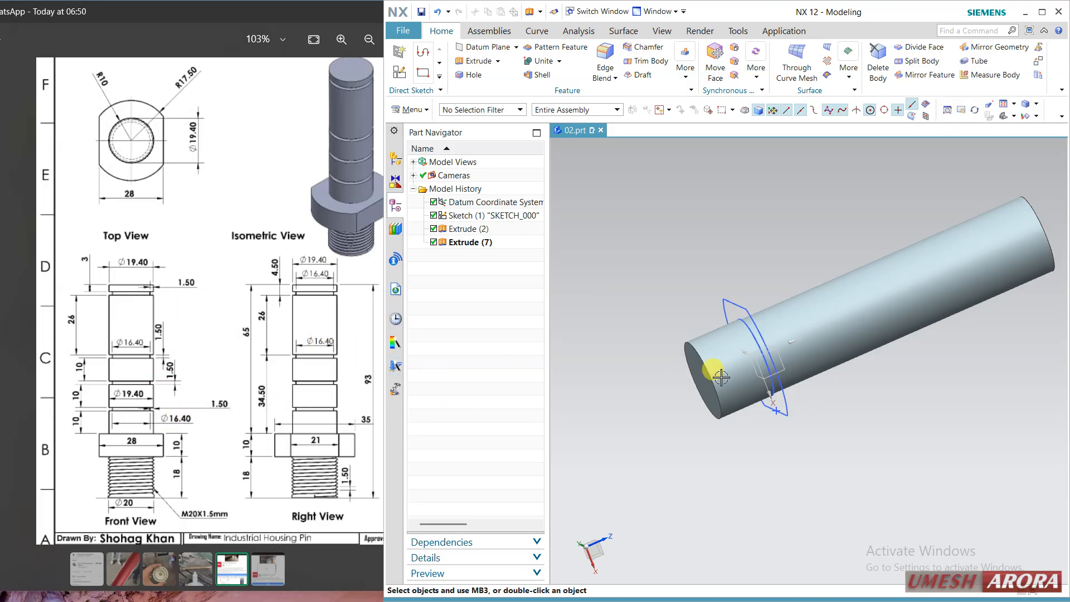
{"action": "middle_click_drag", "start_coordinate": [720, 378], "coordinate": [688, 415]}
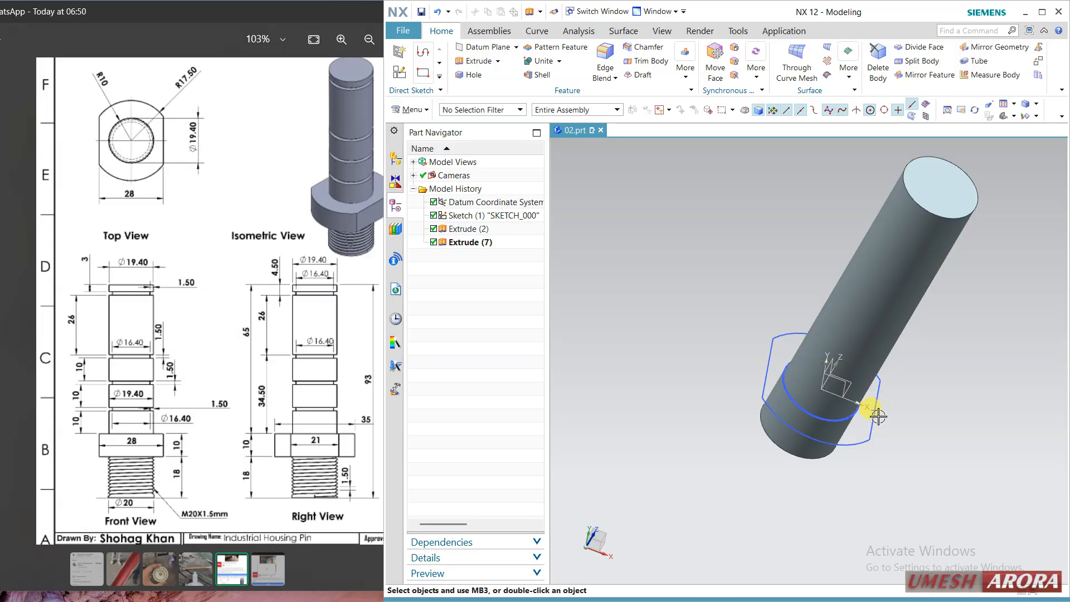
{"action": "scroll", "coordinate": [746, 408], "scroll_direction": "up", "scroll_amount": 6}
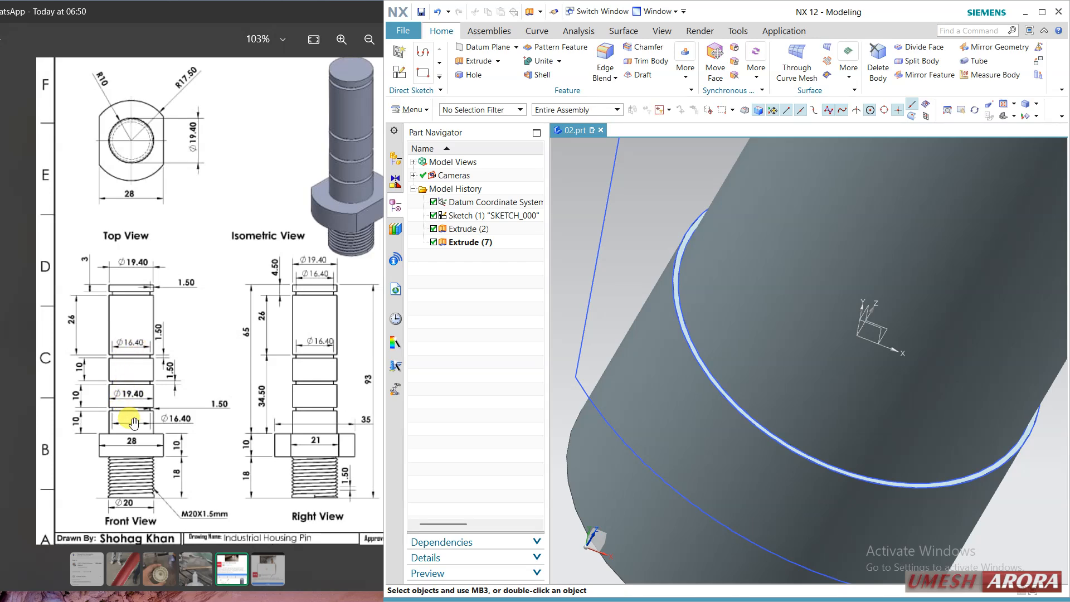
{"action": "scroll", "coordinate": [804, 358], "scroll_direction": "up", "scroll_amount": 3}
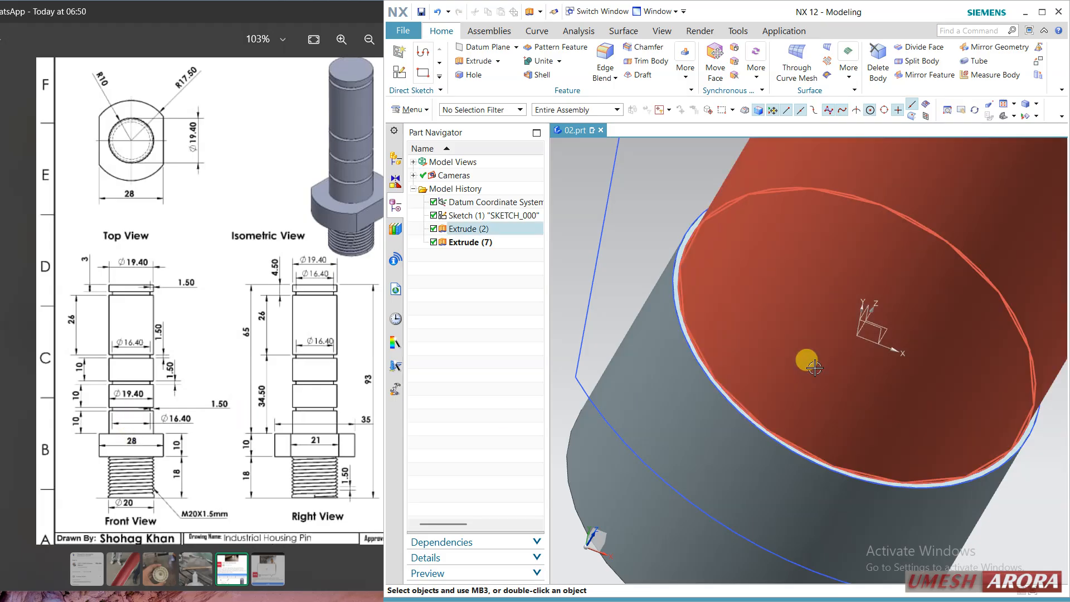
{"action": "mouse_move", "coordinate": [804, 359]}
{"action": "middle_mouse_down"}
{"action": "mouse_move", "coordinate": [760, 358]}
{"action": "mouse_move", "coordinate": [741, 334]}
{"action": "mouse_move", "coordinate": [727, 336]}
{"action": "middle_mouse_up"}
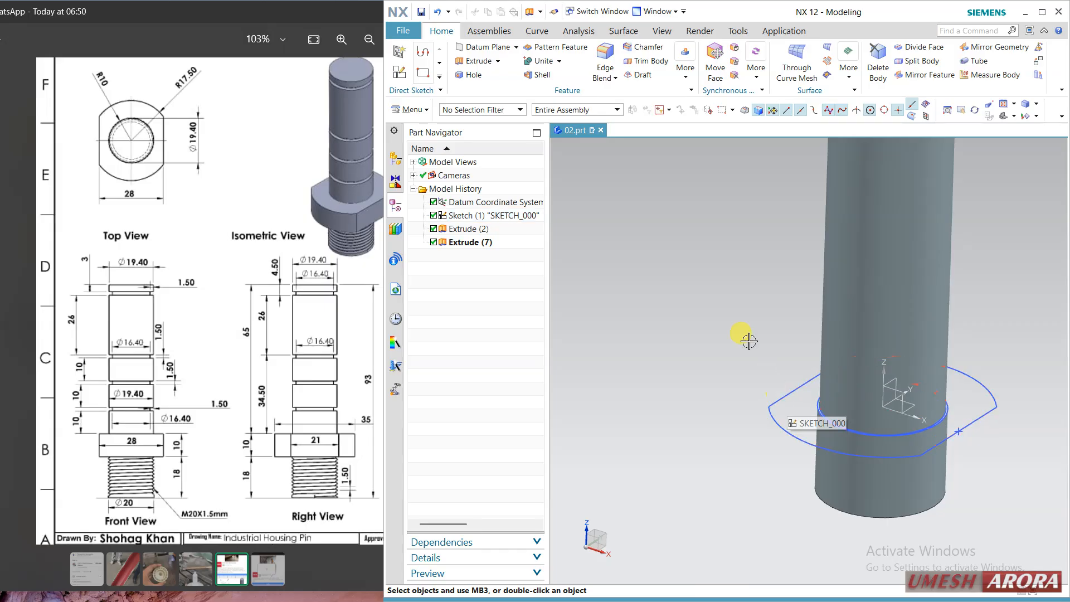
{"action": "left_click", "coordinate": [404, 31]}
{"action": "left_click", "coordinate": [419, 72]}
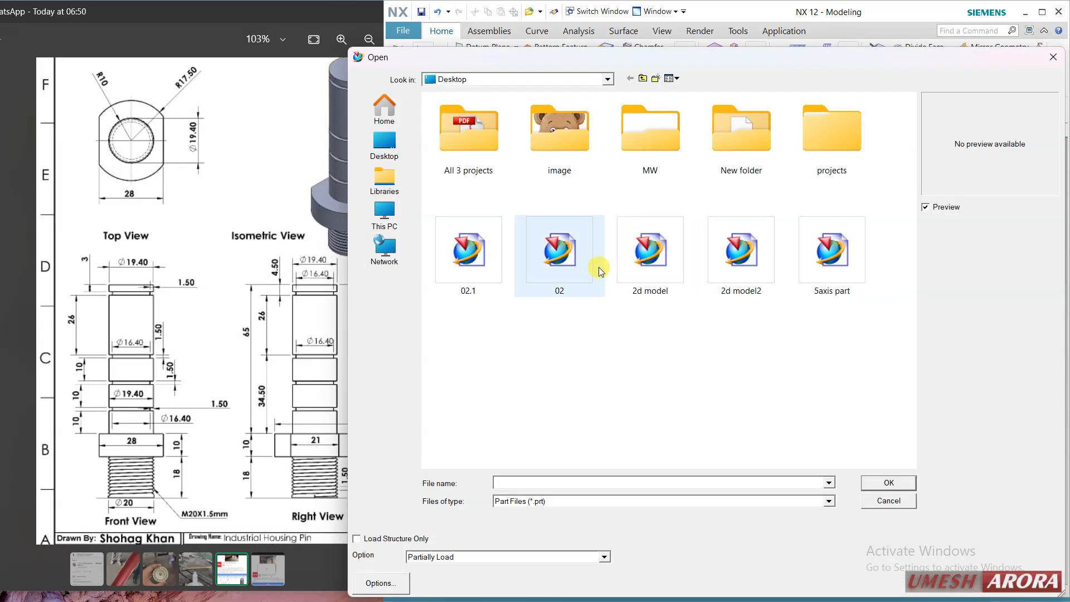
{"action": "left_click", "coordinate": [558, 262]}
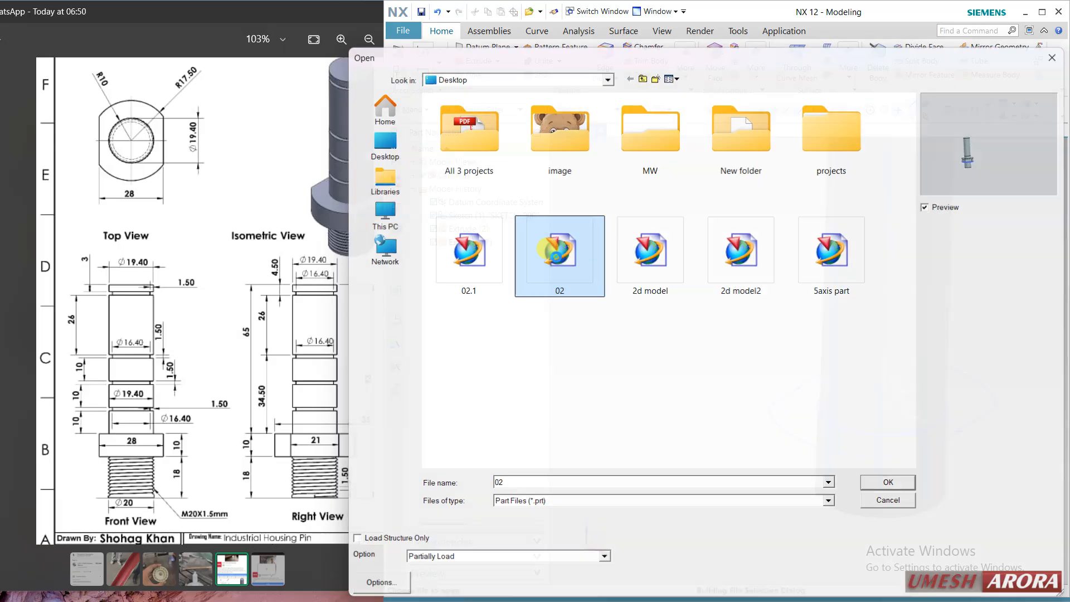
{"action": "double_click", "coordinate": [556, 259]}
{"action": "left_click", "coordinate": [845, 354]}
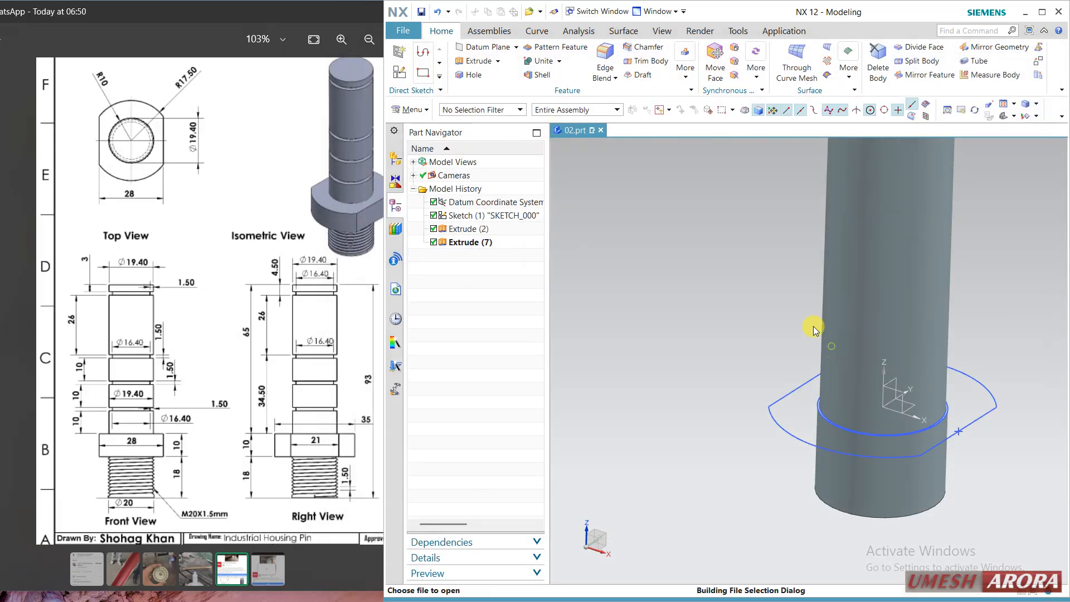
Open the part file 02.1 from the Desktop and view the revolved pin from the front.
{"action": "key", "text": "ctrl+o"}
{"action": "left_click", "coordinate": [489, 217]}
{"action": "double_click", "coordinate": [489, 217]}
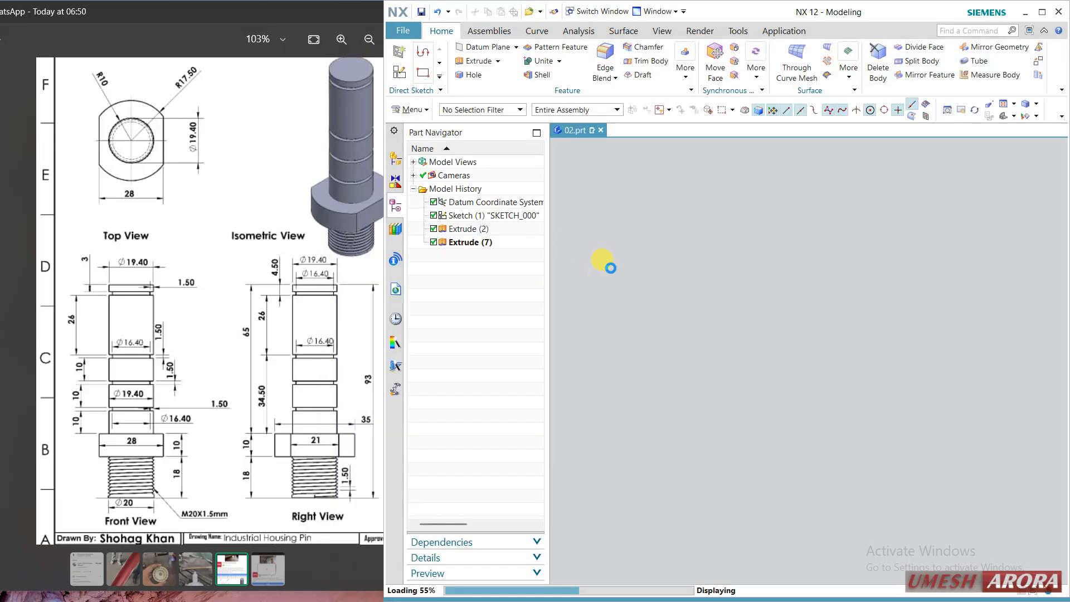
{"action": "middle_click_drag", "start_coordinate": [652, 312], "coordinate": [638, 389]}
{"action": "scroll", "coordinate": [661, 322], "scroll_direction": "up", "scroll_amount": 4}
{"action": "middle_click_drag", "start_coordinate": [685, 345], "coordinate": [637, 346]}
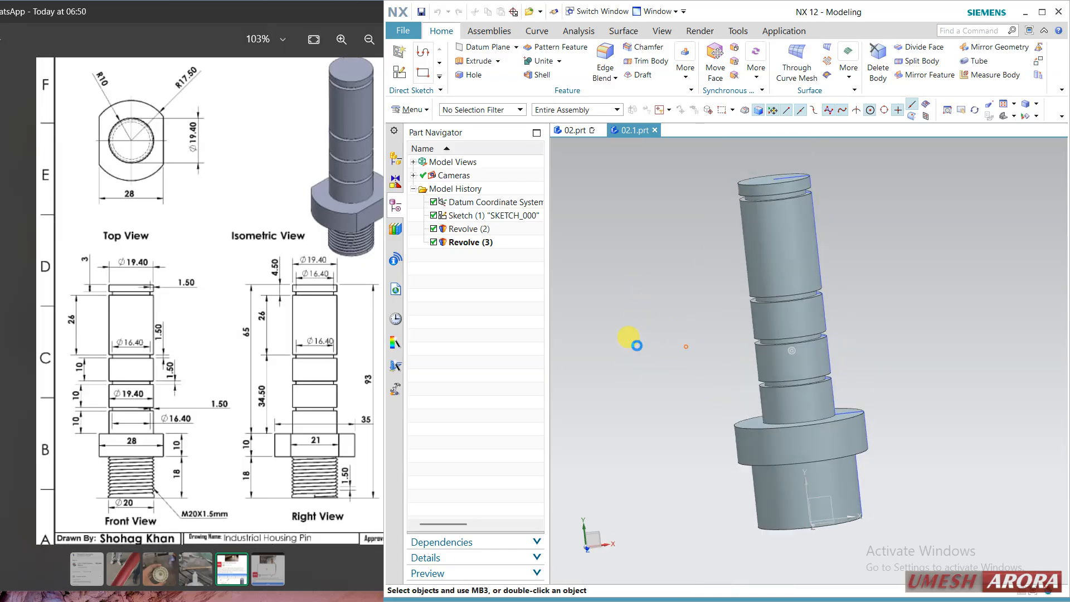
{"action": "key", "text": "F8"}
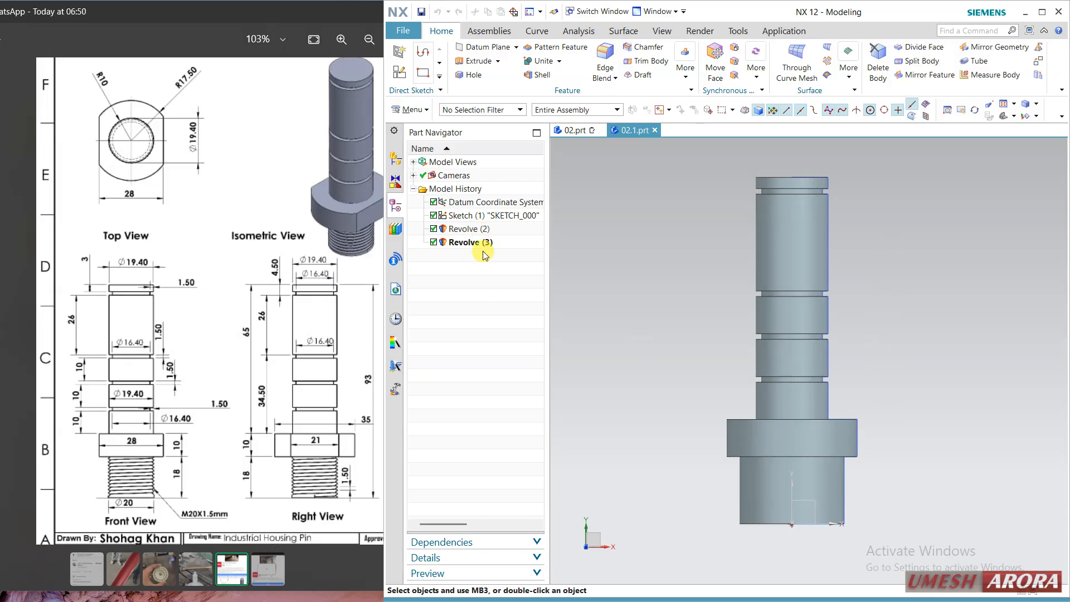
Edit the last revolve, which forms the pin's lowest cylinder, and set its Boolean to Unite.
{"action": "middle_click_drag", "start_coordinate": [681, 304], "coordinate": [727, 467]}
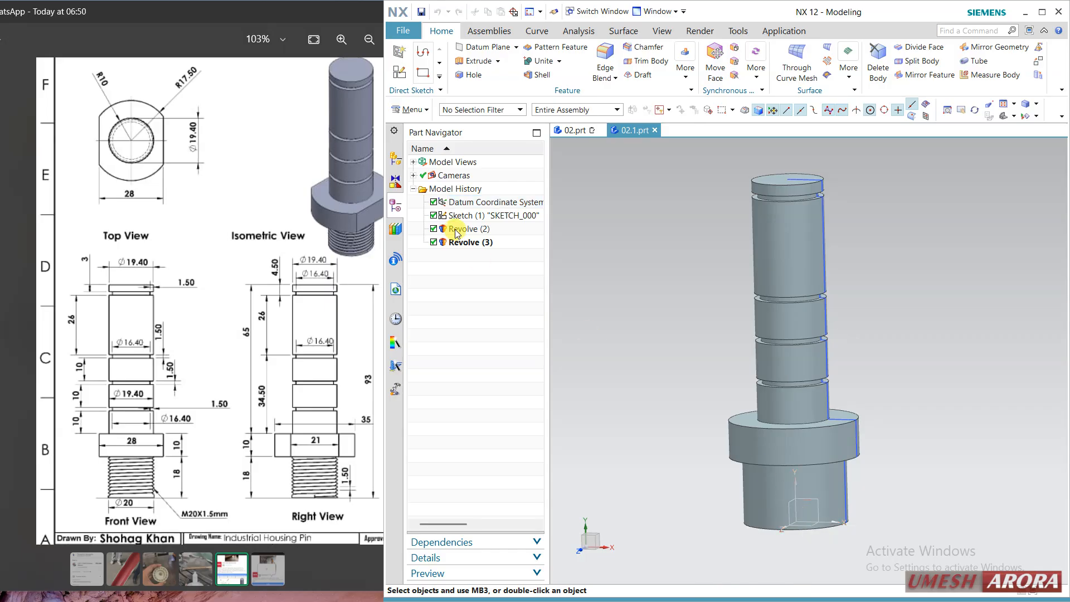
{"action": "double_click", "coordinate": [465, 243]}
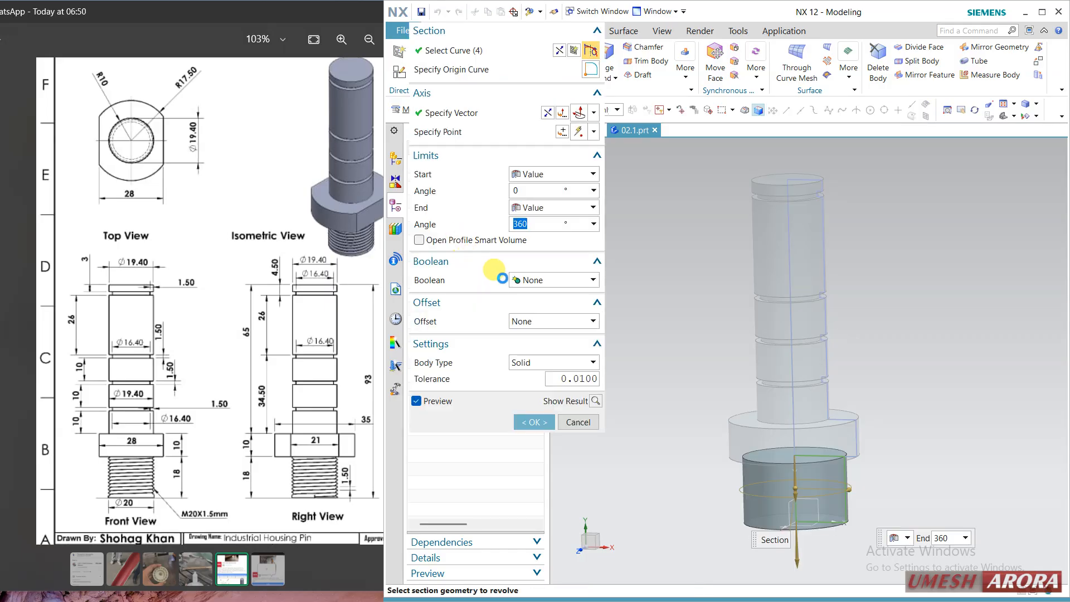
{"action": "left_click", "coordinate": [538, 281]}
{"action": "left_click", "coordinate": [539, 310]}
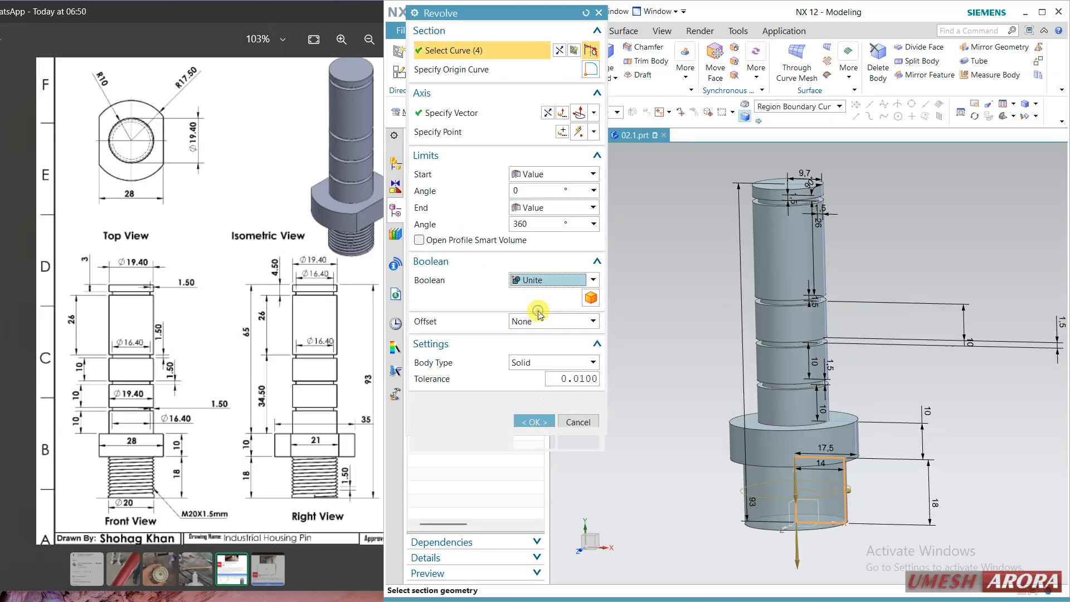
{"action": "left_click", "coordinate": [532, 441]}
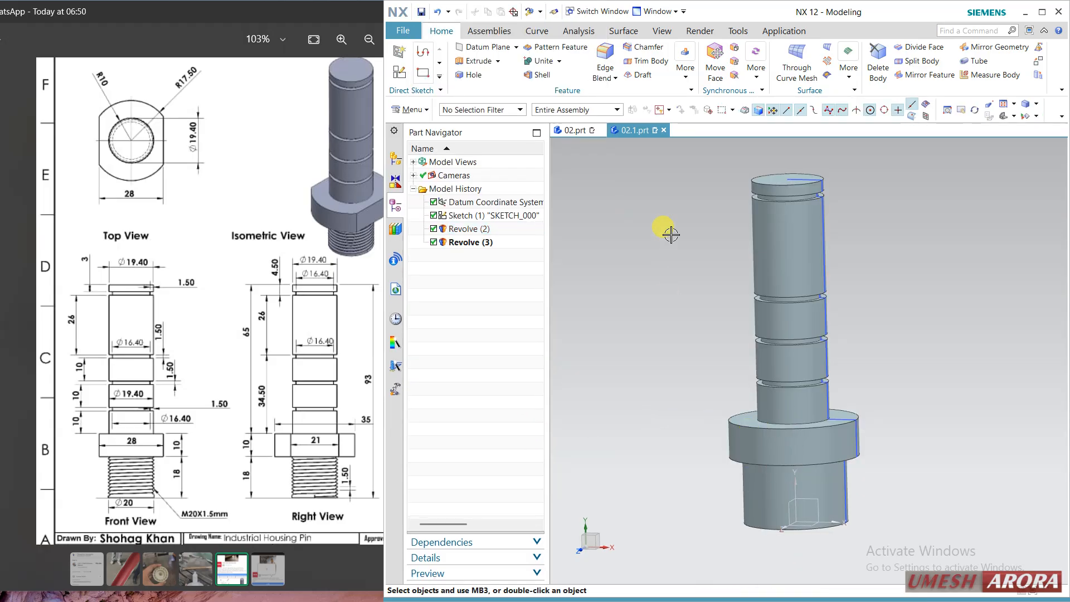
Create a new sketch on the datum plane perpendicular to the pin's axis at its base.
{"action": "middle_click_drag", "start_coordinate": [678, 258], "coordinate": [640, 222]}
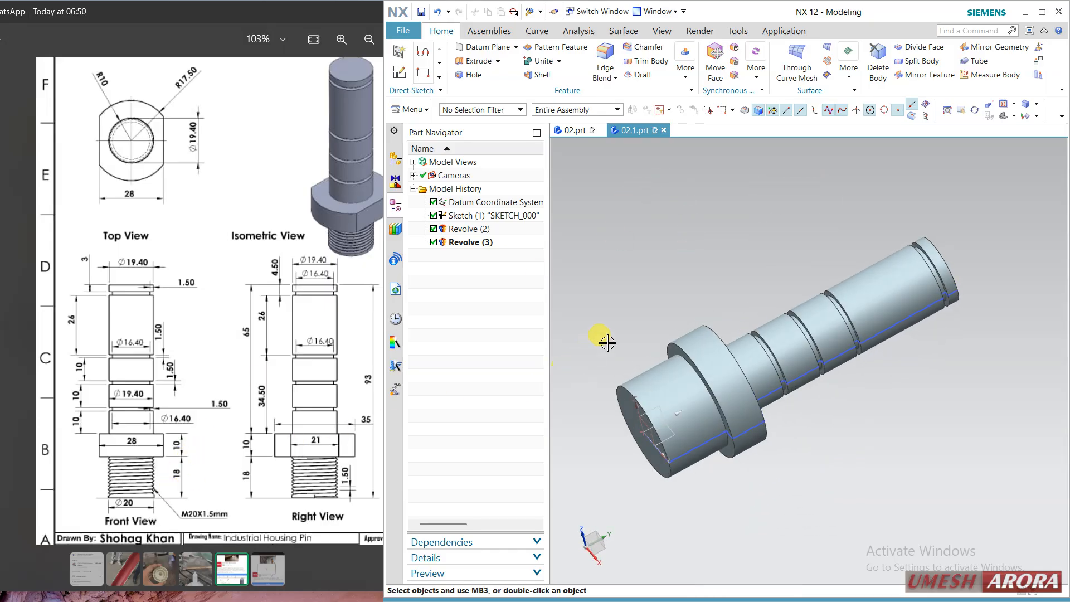
{"action": "middle_click_drag", "start_coordinate": [607, 343], "coordinate": [641, 296]}
{"action": "left_click", "coordinate": [413, 110]}
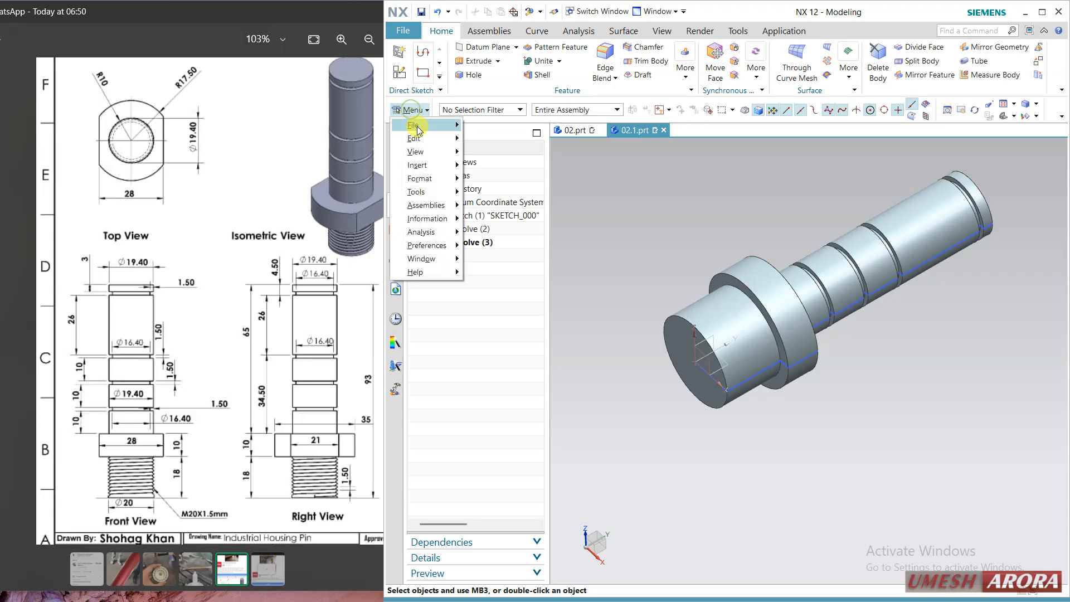
{"action": "left_click", "coordinate": [698, 184]}
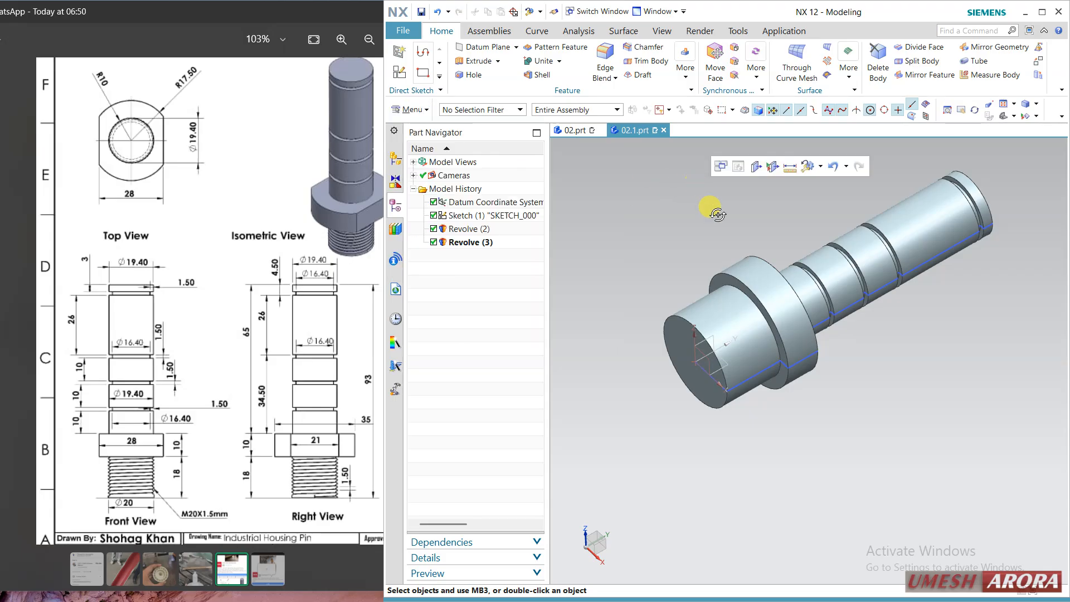
{"action": "middle_click_drag", "start_coordinate": [718, 214], "coordinate": [147, 95]}
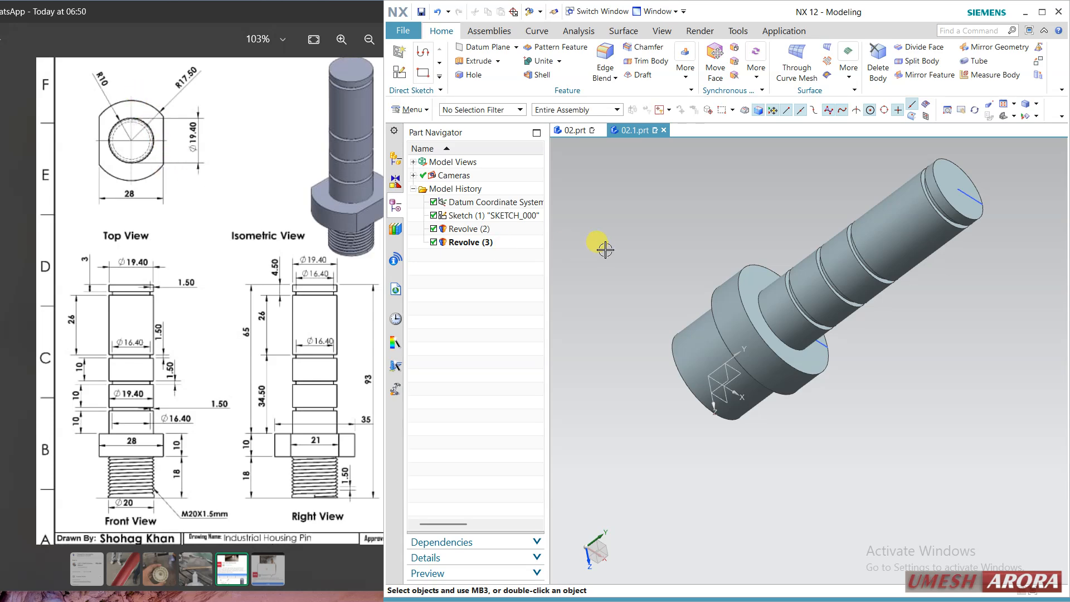
{"action": "mouse_move", "coordinate": [605, 249]}
{"action": "middle_mouse_down"}
{"action": "mouse_move", "coordinate": [637, 286]}
{"action": "mouse_move", "coordinate": [585, 303]}
{"action": "mouse_move", "coordinate": [616, 250]}
{"action": "middle_mouse_up"}
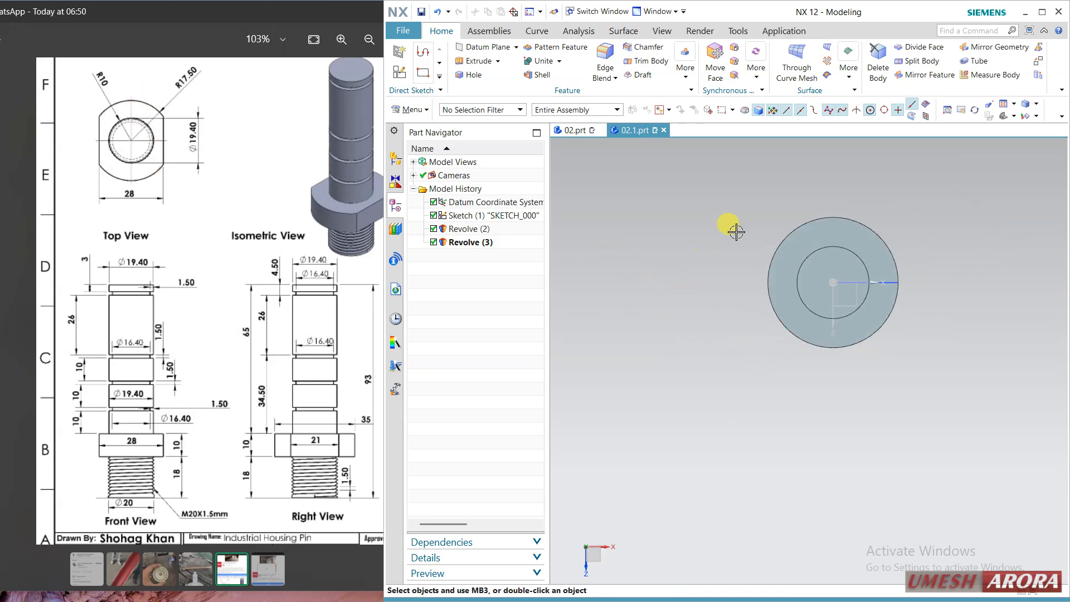
{"action": "left_click", "coordinate": [395, 75]}
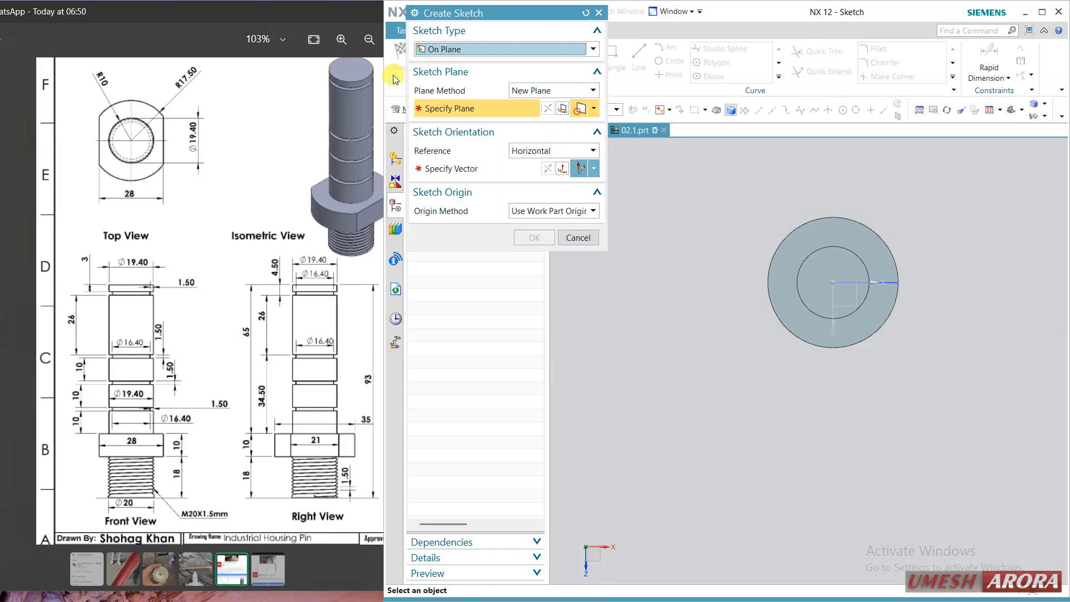
{"action": "left_click", "coordinate": [856, 292]}
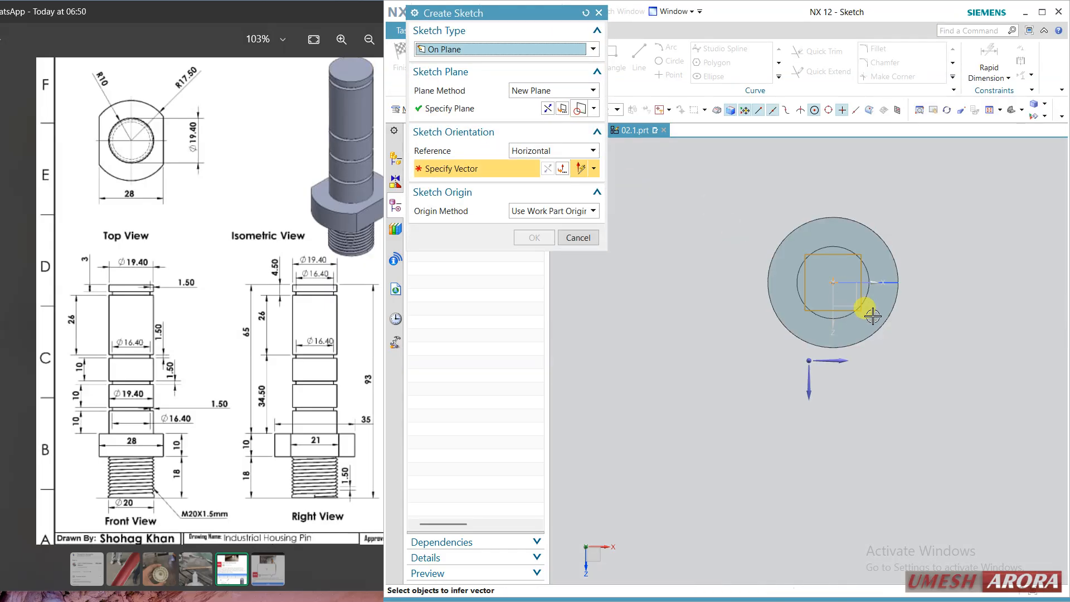
{"action": "left_click", "coordinate": [741, 315]}
{"action": "middle_click", "coordinate": [802, 236]}
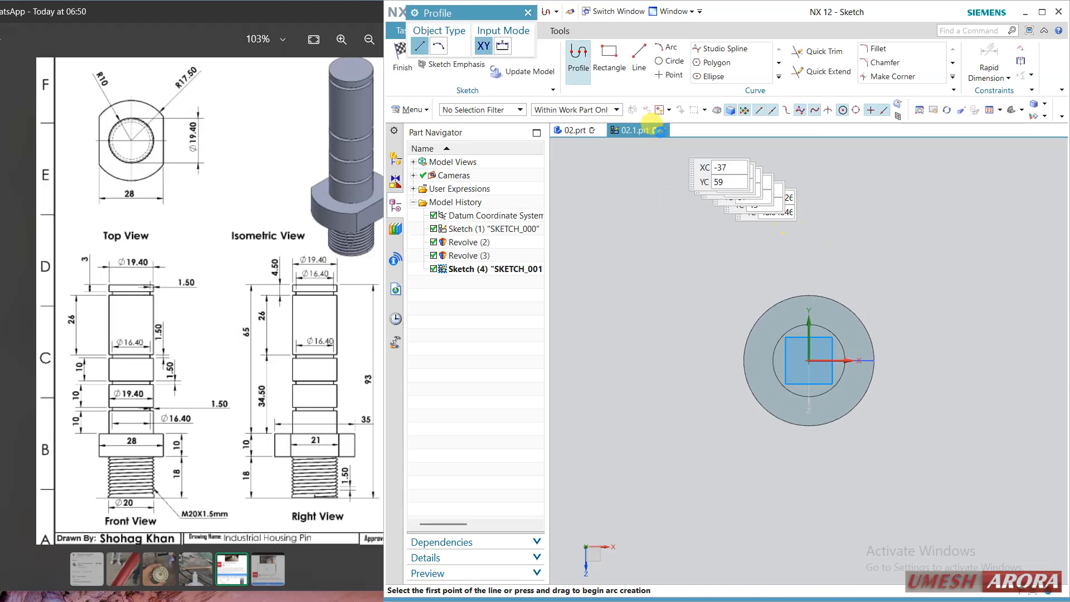
Sketch a rectangle about 44 by 54.8 mm, centred on the pin's axis and enclosing the collar.
{"action": "left_click", "coordinate": [610, 58]}
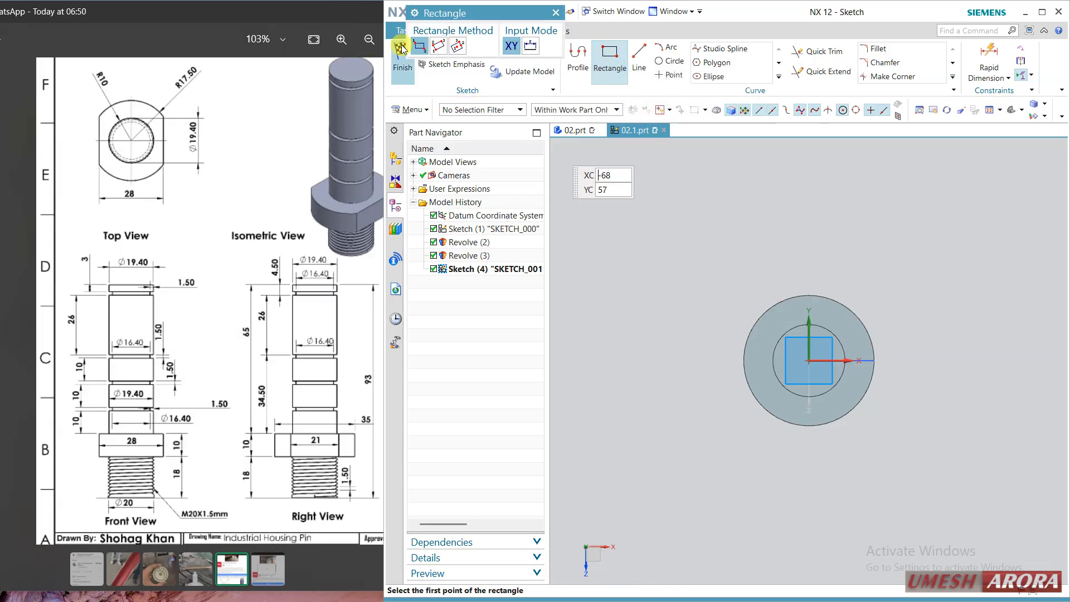
{"action": "left_click", "coordinate": [457, 46]}
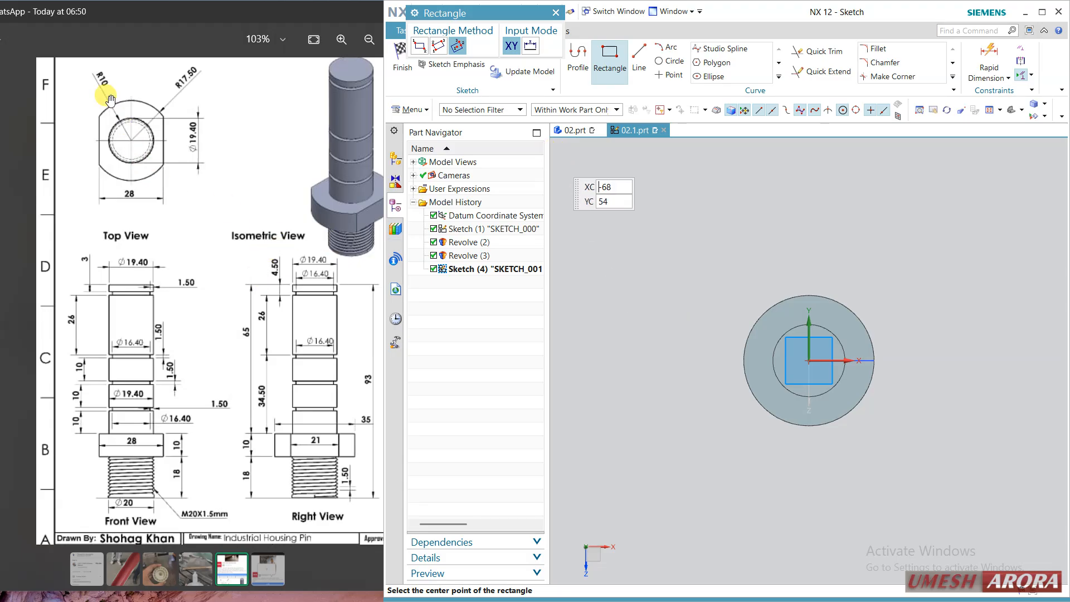
{"action": "left_click", "coordinate": [808, 362]}
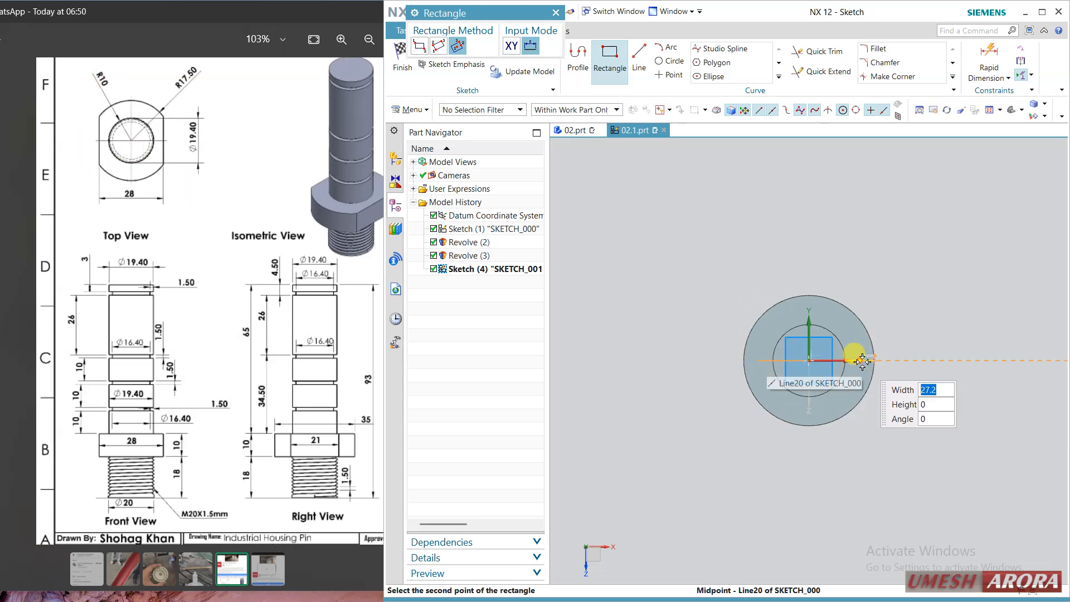
{"action": "left_click", "coordinate": [891, 362]}
{"action": "left_click", "coordinate": [824, 256]}
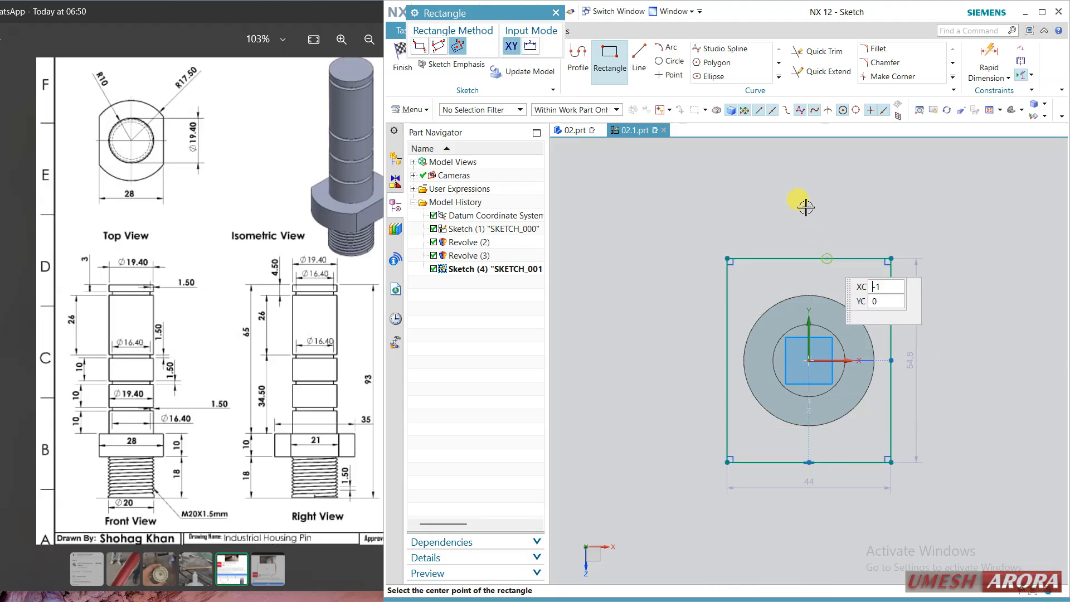
{"action": "key", "text": "Escape"}
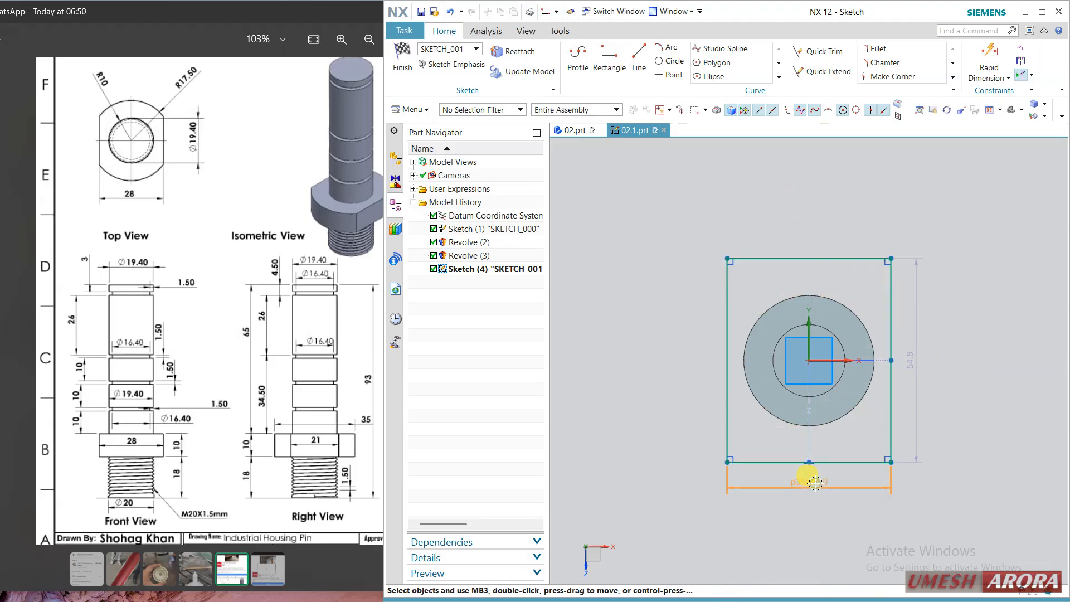
Set the rectangle's width to 28 mm, stretch its height to about 41.5 mm beyond the collar, and finish the sketch.
{"action": "double_click", "coordinate": [812, 480]}
{"action": "type", "text": "28"}
{"action": "key", "text": "Return"}
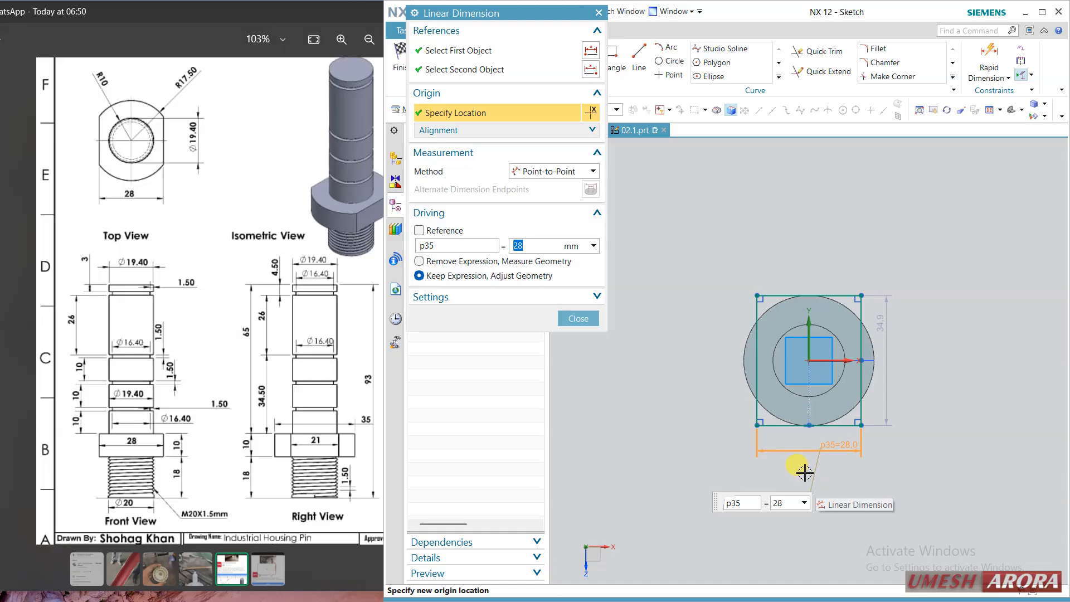
{"action": "scroll", "coordinate": [877, 362], "scroll_direction": "up", "scroll_amount": 2}
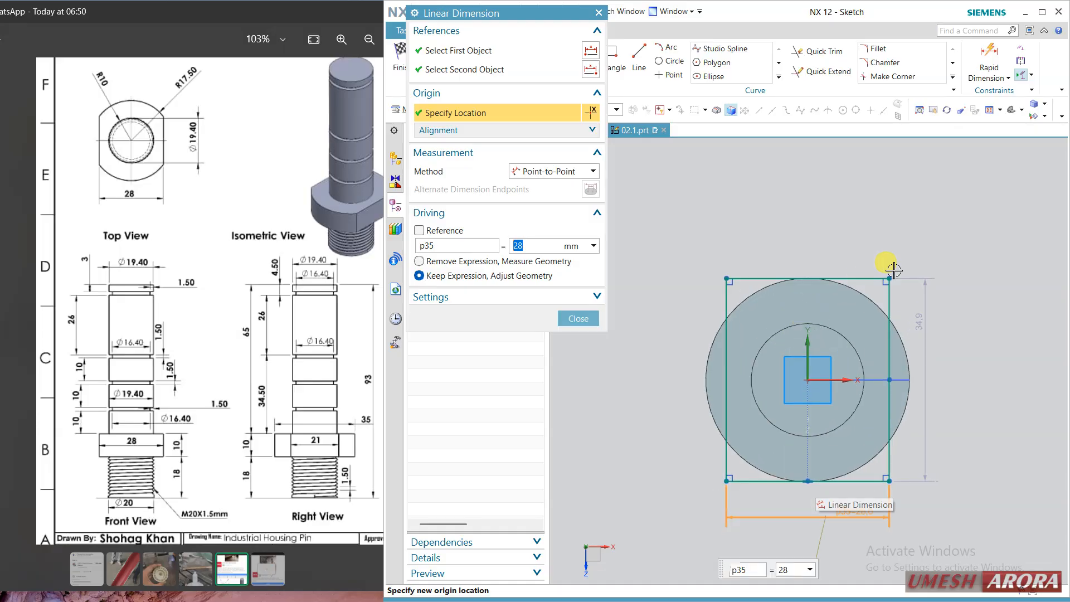
{"action": "left_click", "coordinate": [578, 318]}
{"action": "left_click_drag", "start_coordinate": [889, 278], "coordinate": [890, 260]}
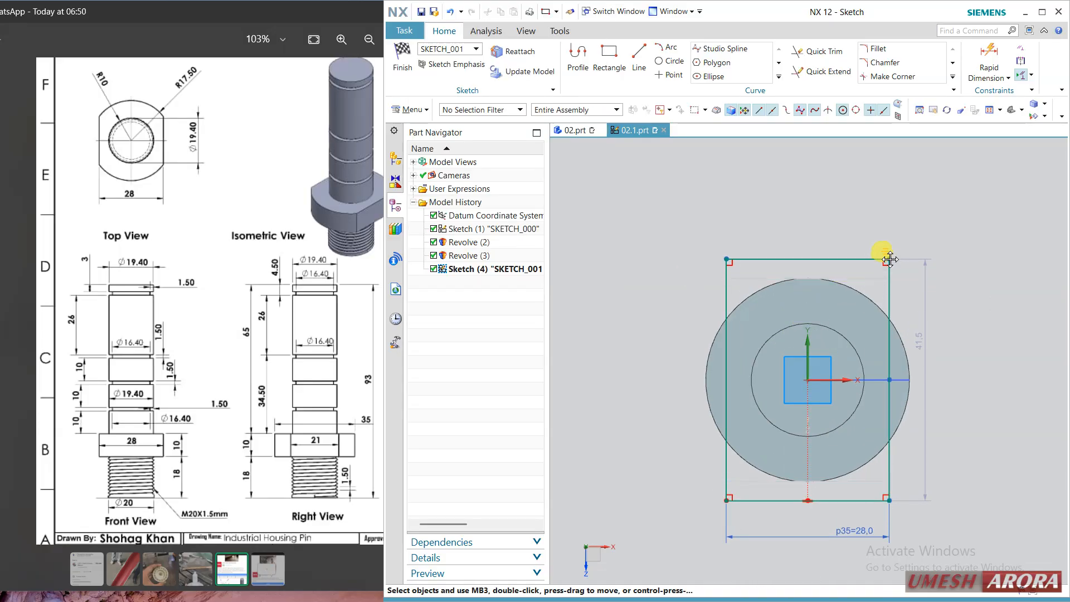
{"action": "left_click", "coordinate": [402, 61]}
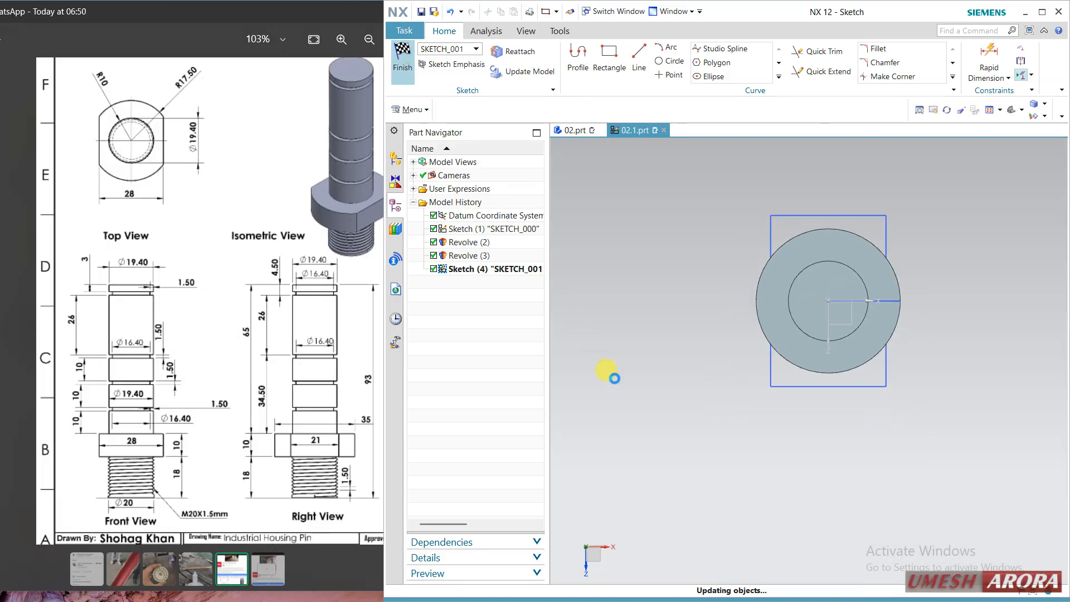
Set up an extrusion of the whole 28 mm rectangle to a 31 mm end distance, set Boolean to Subtract and preview the cut.
{"action": "mouse_move", "coordinate": [729, 437]}
{"action": "middle_mouse_down"}
{"action": "mouse_move", "coordinate": [741, 382]}
{"action": "mouse_move", "coordinate": [756, 386]}
{"action": "middle_mouse_up"}
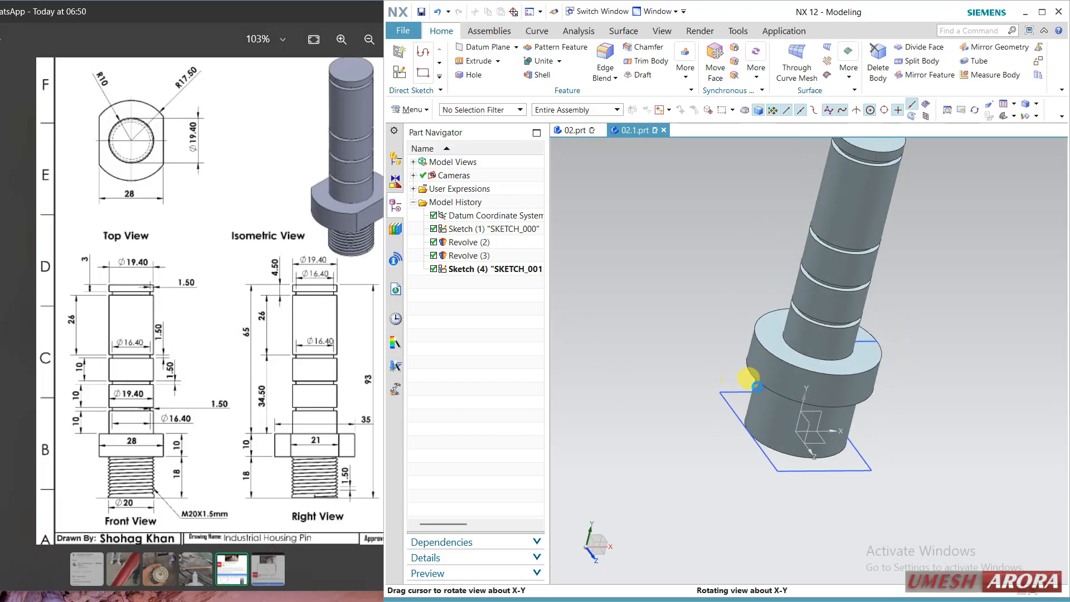
{"action": "left_click", "coordinate": [477, 61]}
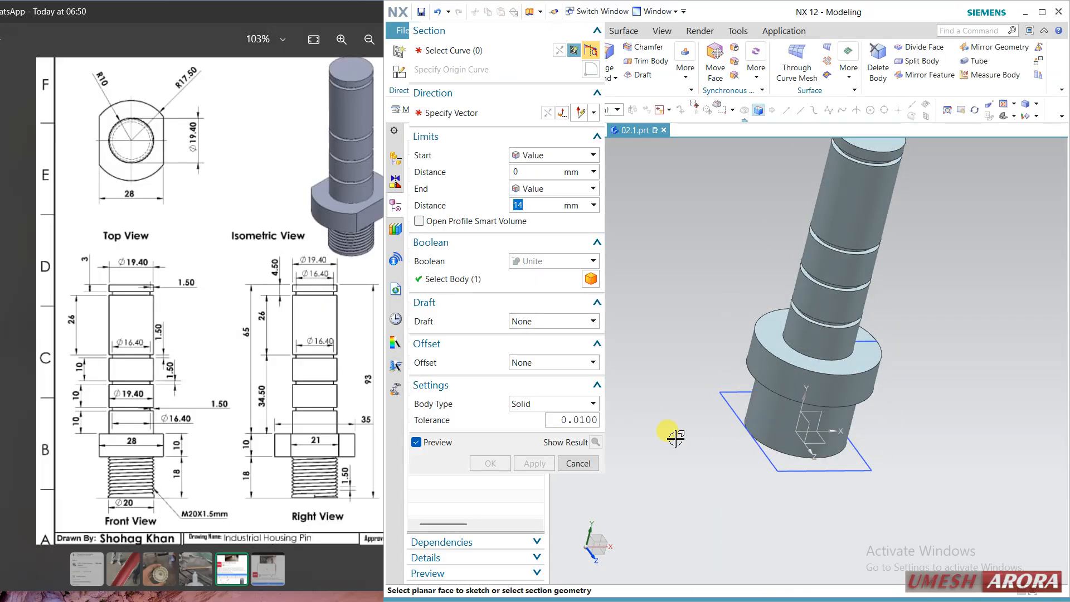
{"action": "mouse_move", "coordinate": [675, 437]}
{"action": "middle_mouse_down"}
{"action": "mouse_move", "coordinate": [650, 449]}
{"action": "mouse_move", "coordinate": [678, 447]}
{"action": "middle_mouse_up"}
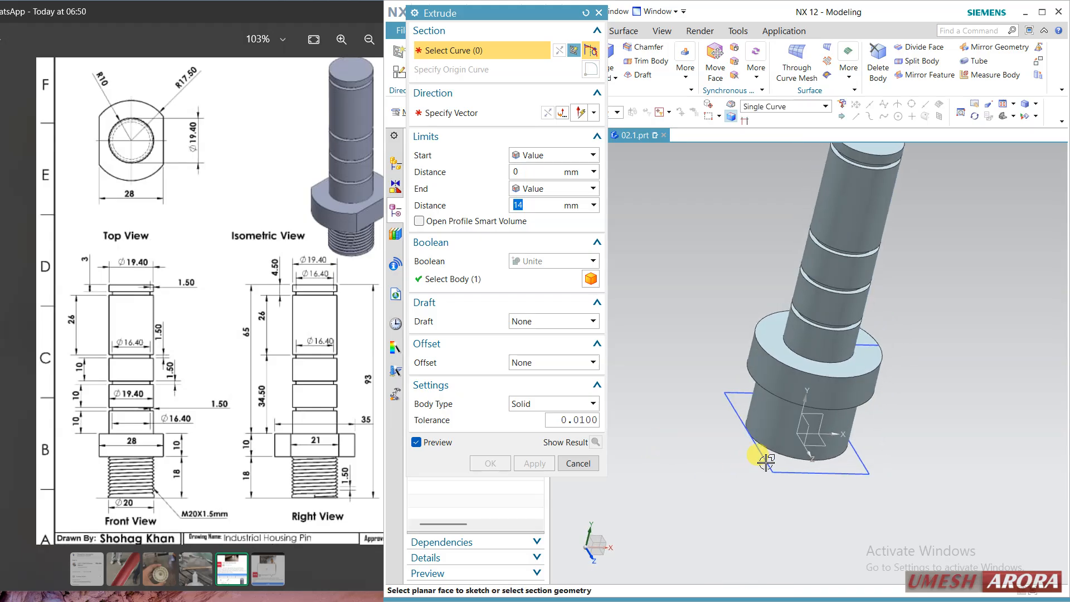
{"action": "left_click", "coordinate": [768, 106]}
{"action": "left_click", "coordinate": [779, 132]}
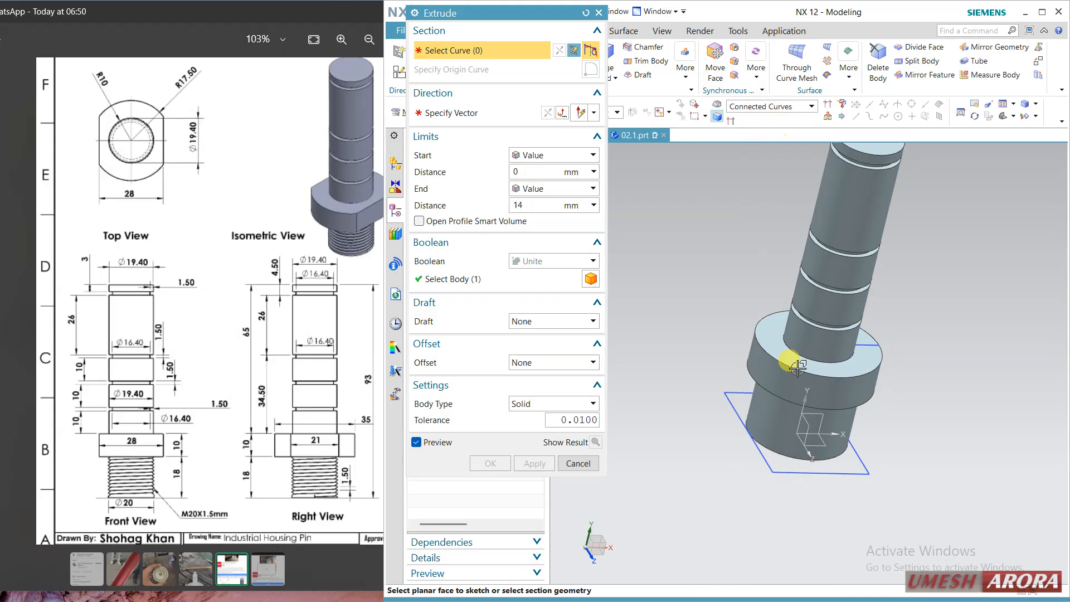
{"action": "left_click", "coordinate": [787, 471]}
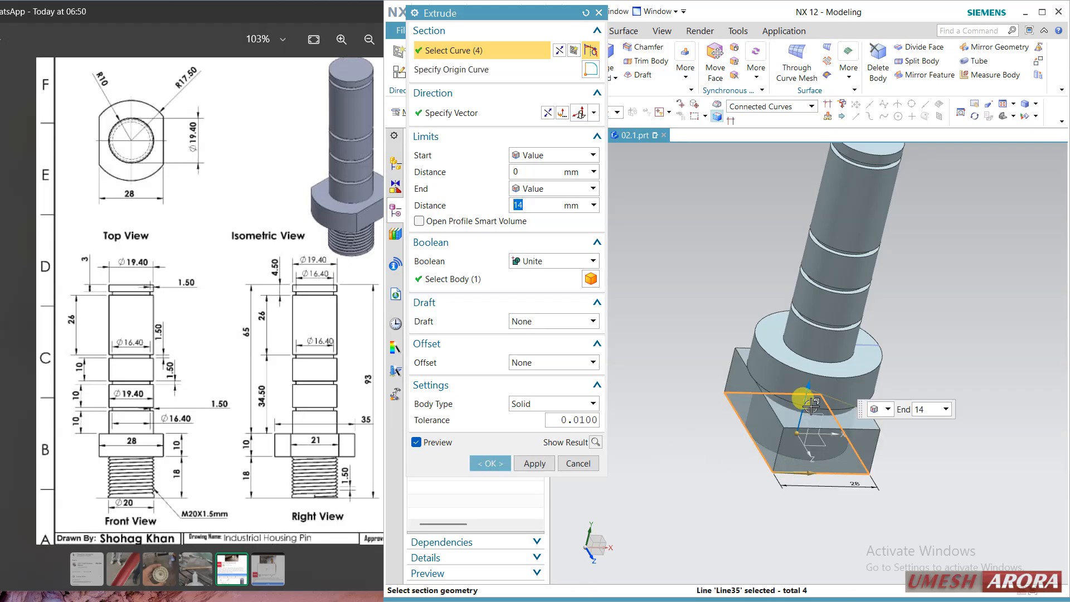
{"action": "left_click_drag", "start_coordinate": [810, 390], "coordinate": [816, 325]}
{"action": "left_click", "coordinate": [545, 261]}
{"action": "left_click", "coordinate": [537, 294]}
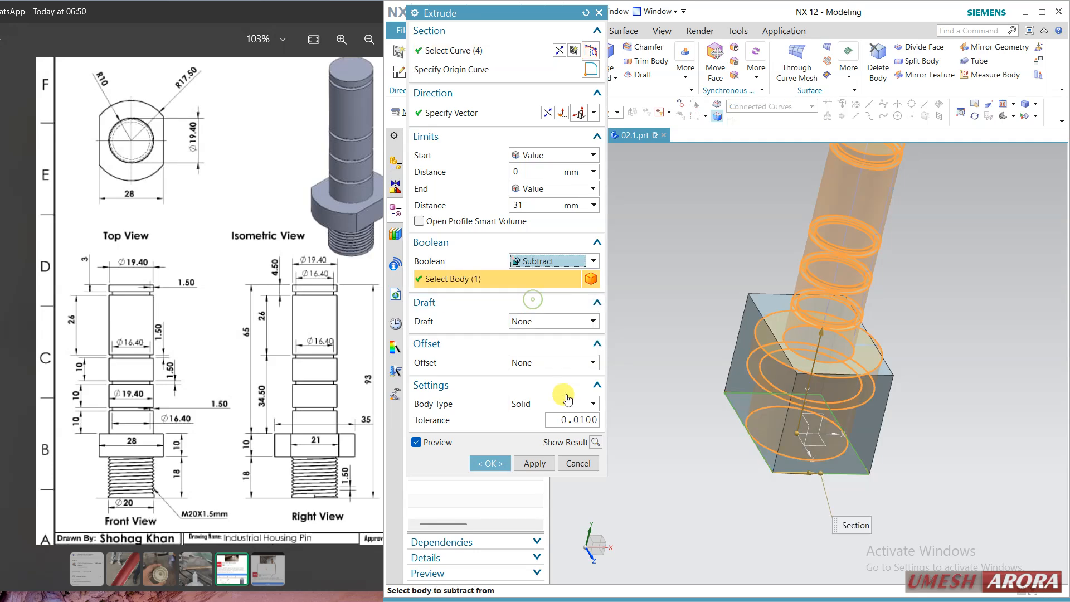
{"action": "left_click", "coordinate": [595, 442]}
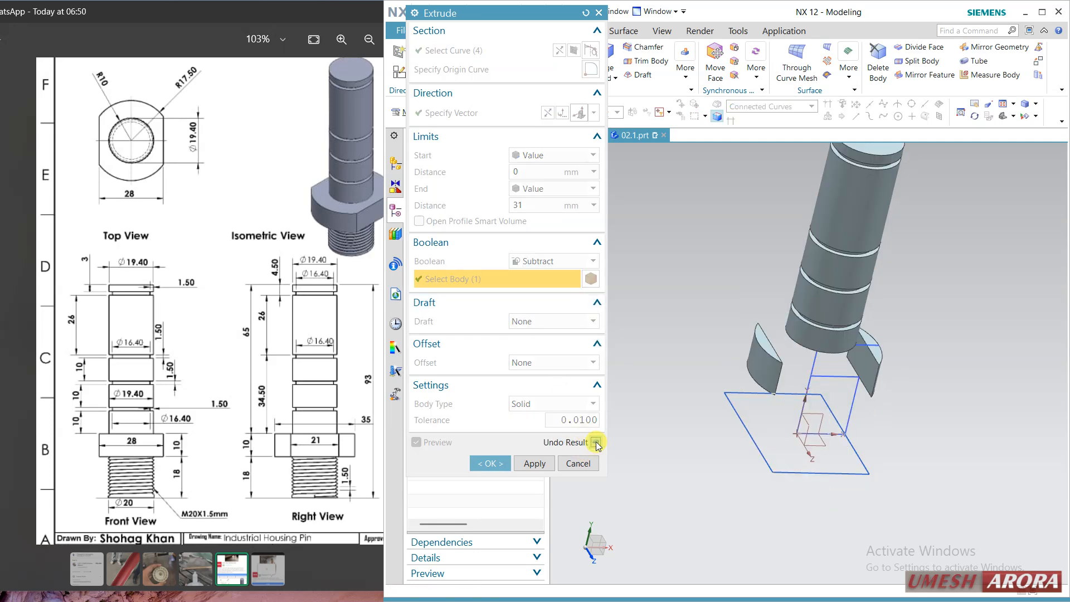
{"action": "left_click", "coordinate": [596, 442]}
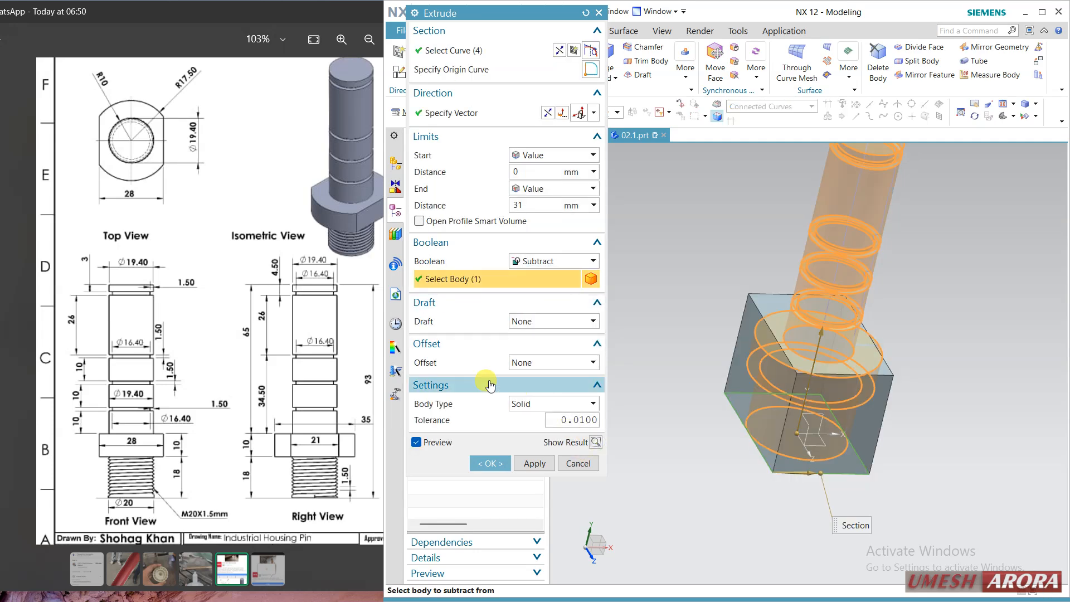
Give the cut a two-sided offset from 0 to 8 mm and a 15 mm start distance, preview it and accept the extrusion.
{"action": "left_click", "coordinate": [523, 363]}
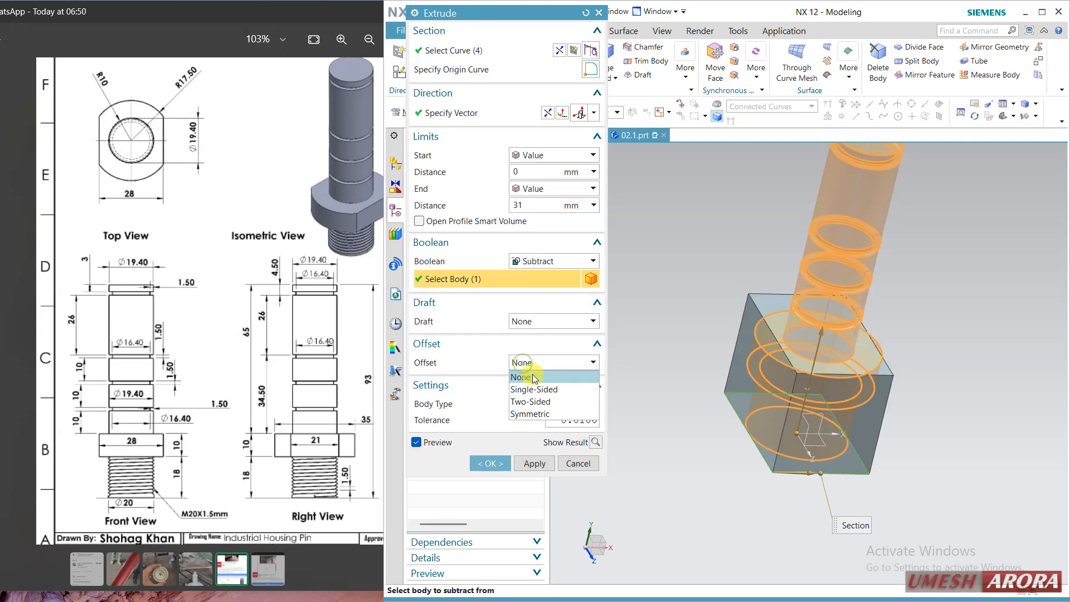
{"action": "left_click", "coordinate": [526, 402]}
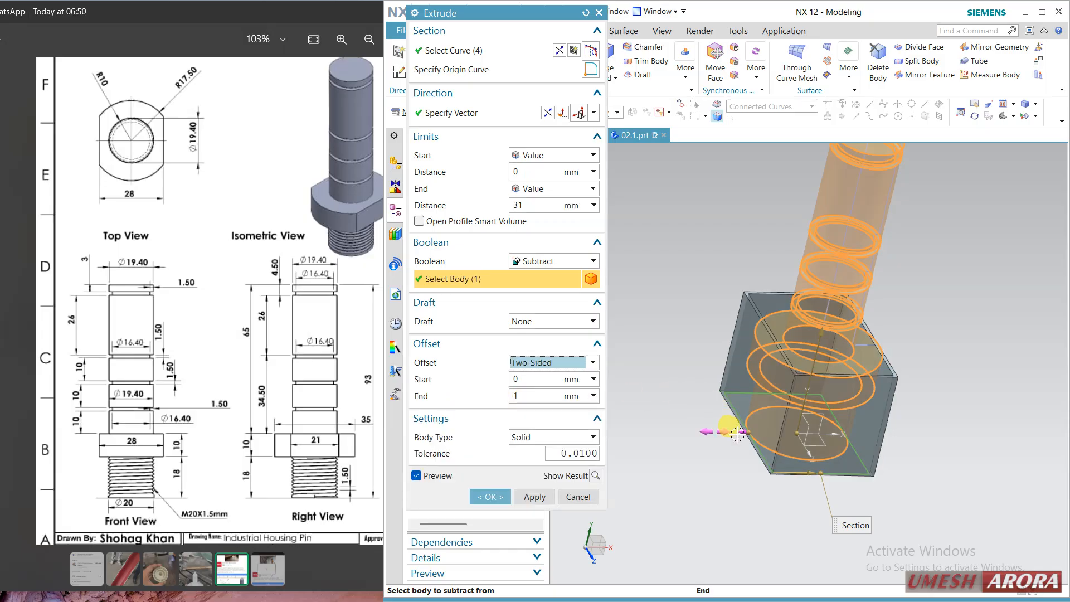
{"action": "left_click_drag", "start_coordinate": [738, 434], "coordinate": [710, 436]}
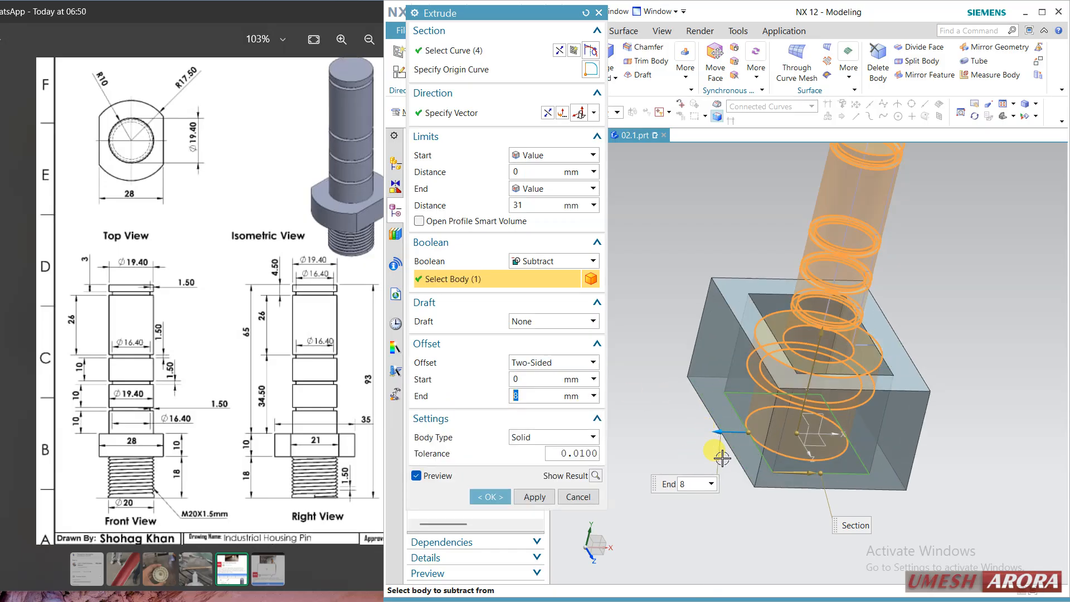
{"action": "middle_click_drag", "start_coordinate": [903, 436], "coordinate": [955, 359]}
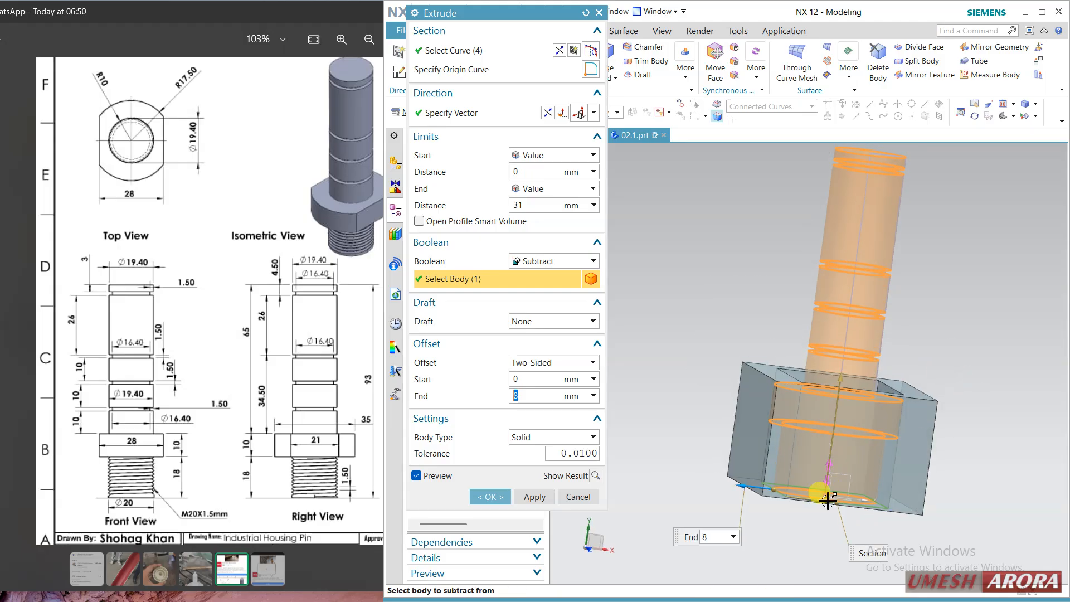
{"action": "left_click_drag", "start_coordinate": [829, 500], "coordinate": [832, 440]}
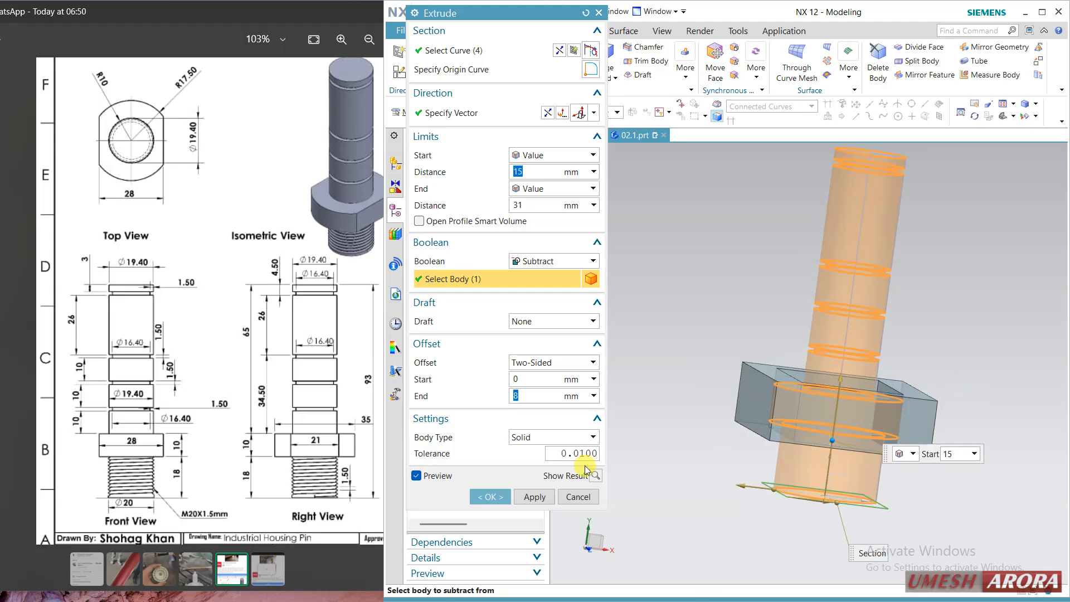
{"action": "mouse_move", "coordinate": [646, 419]}
{"action": "middle_mouse_down"}
{"action": "mouse_move", "coordinate": [641, 430]}
{"action": "mouse_move", "coordinate": [657, 423]}
{"action": "middle_mouse_up"}
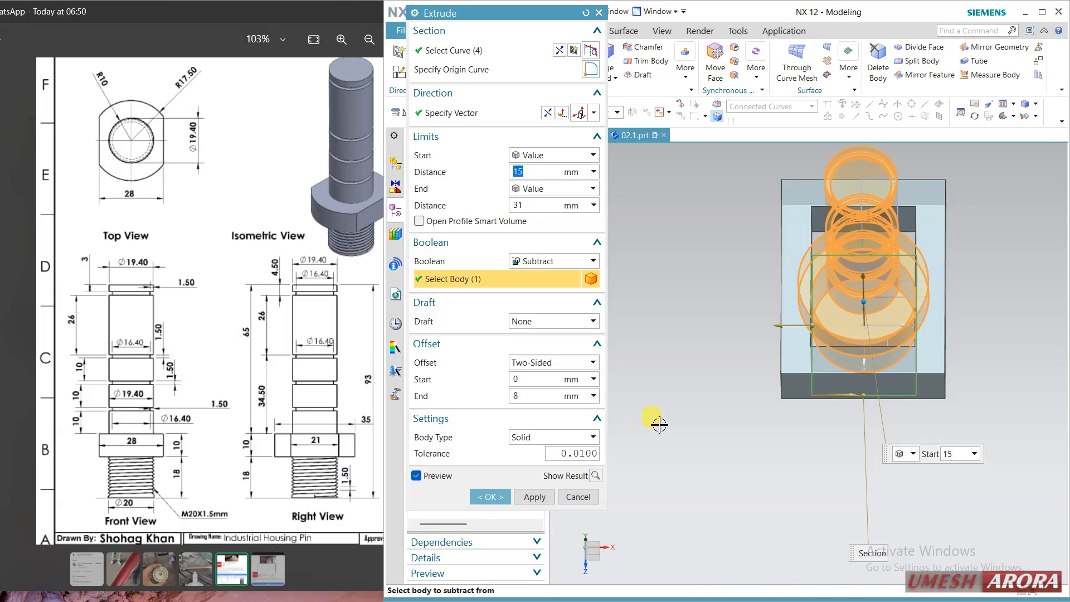
{"action": "middle_click_drag", "start_coordinate": [967, 270], "coordinate": [949, 302]}
{"action": "left_click", "coordinate": [595, 475]}
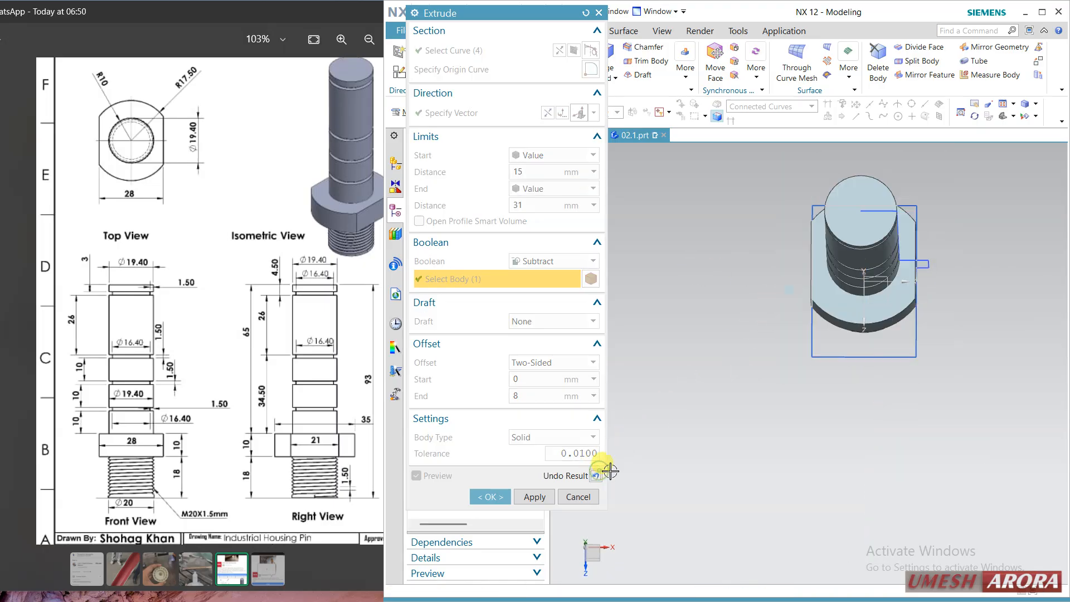
{"action": "middle_click_drag", "start_coordinate": [704, 424], "coordinate": [758, 343]}
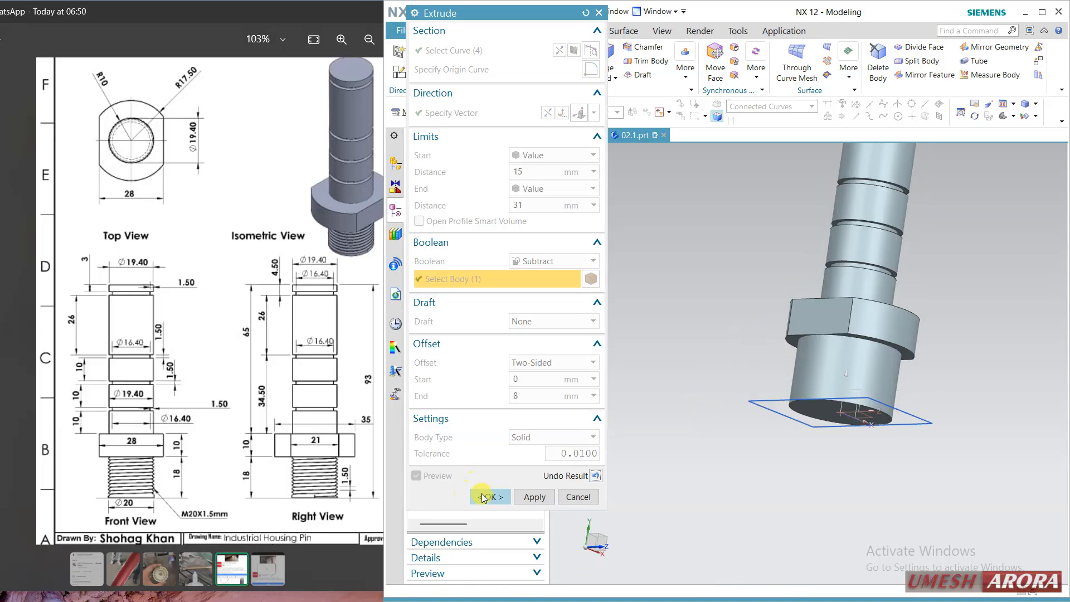
{"action": "left_click", "coordinate": [482, 496]}
{"action": "mouse_move", "coordinate": [587, 310]}
{"action": "middle_mouse_down"}
{"action": "mouse_move", "coordinate": [652, 461]}
{"action": "mouse_move", "coordinate": [647, 426]}
{"action": "middle_mouse_up"}
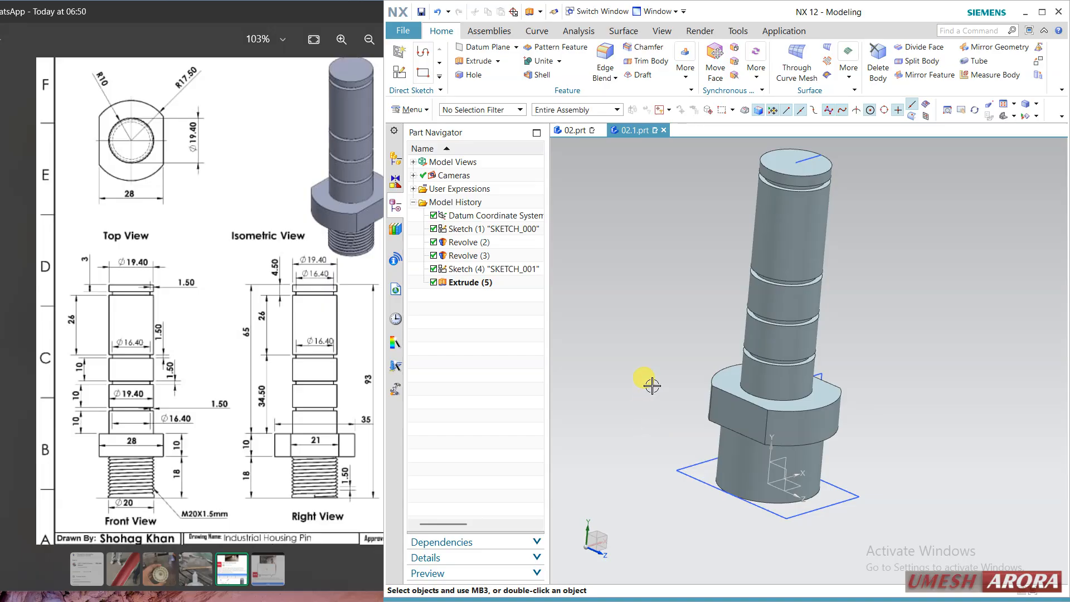
{"action": "left_click", "coordinate": [413, 29]}
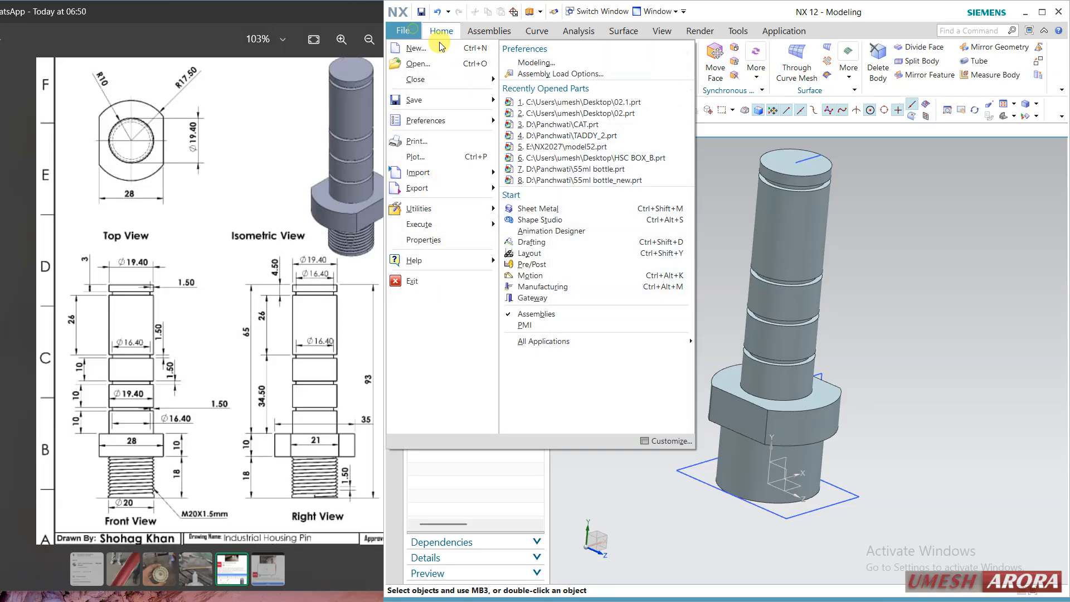
{"action": "left_click", "coordinate": [438, 62]}
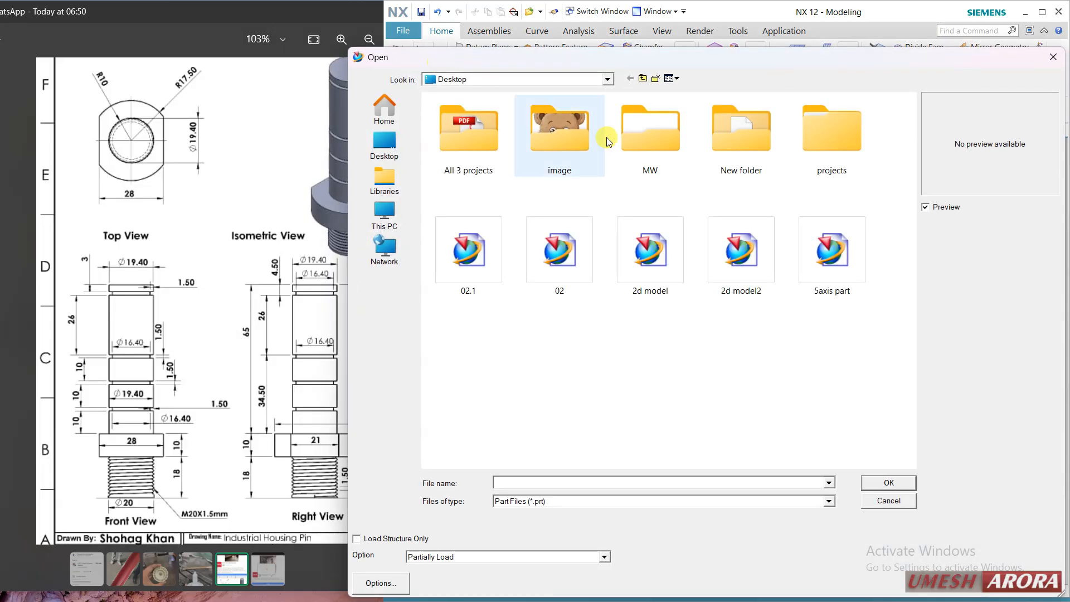
{"action": "left_click", "coordinate": [887, 500]}
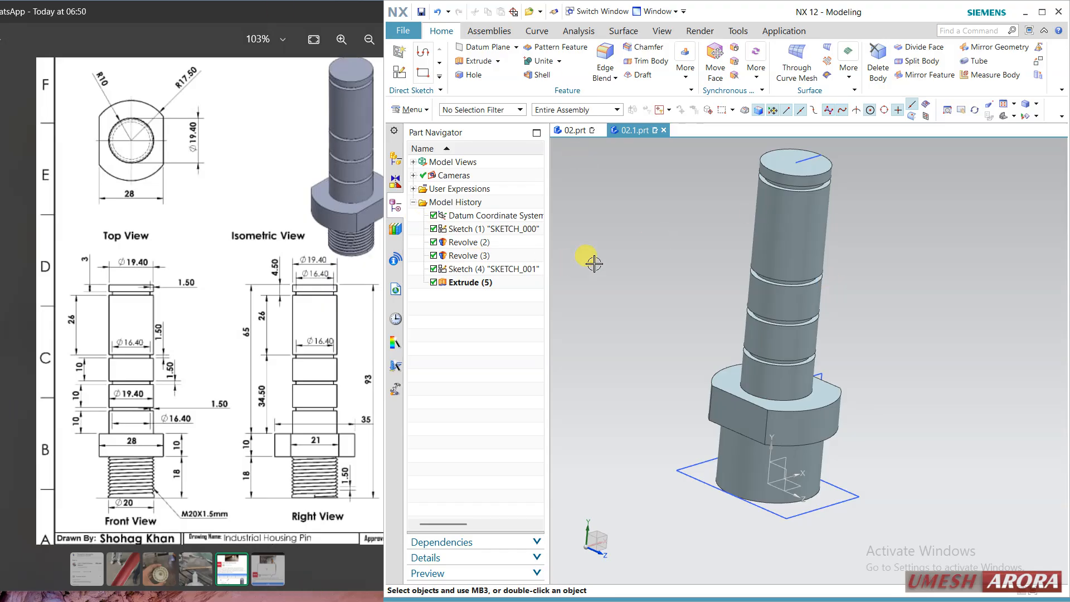
{"action": "middle_click_drag", "start_coordinate": [652, 229], "coordinate": [675, 310], "text": "shift"}
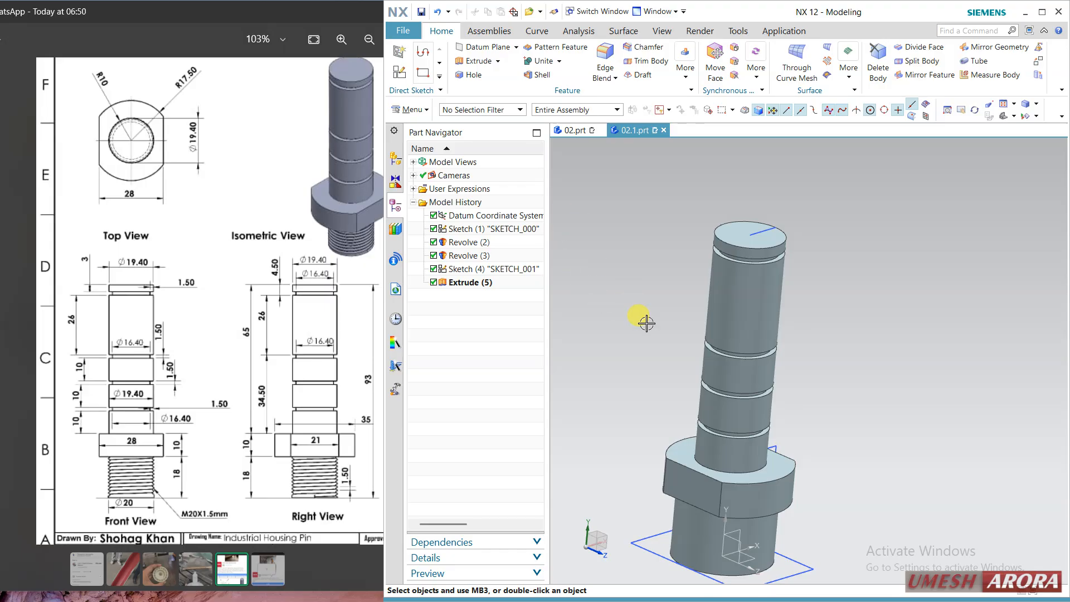
{"action": "scroll", "coordinate": [635, 324], "scroll_direction": "down", "scroll_amount": 2}
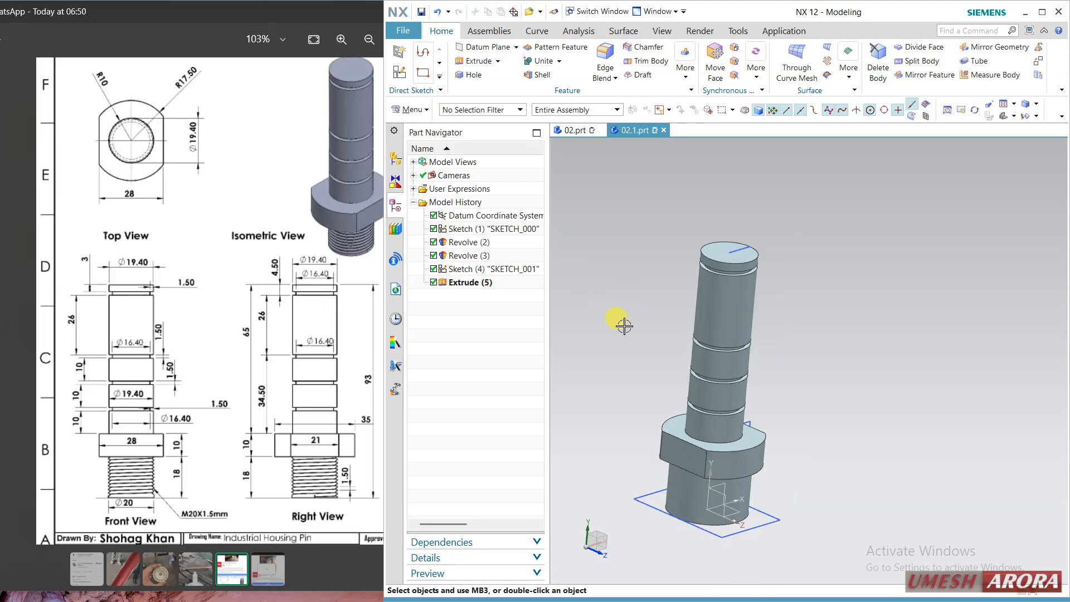
{"action": "left_click", "coordinate": [408, 73]}
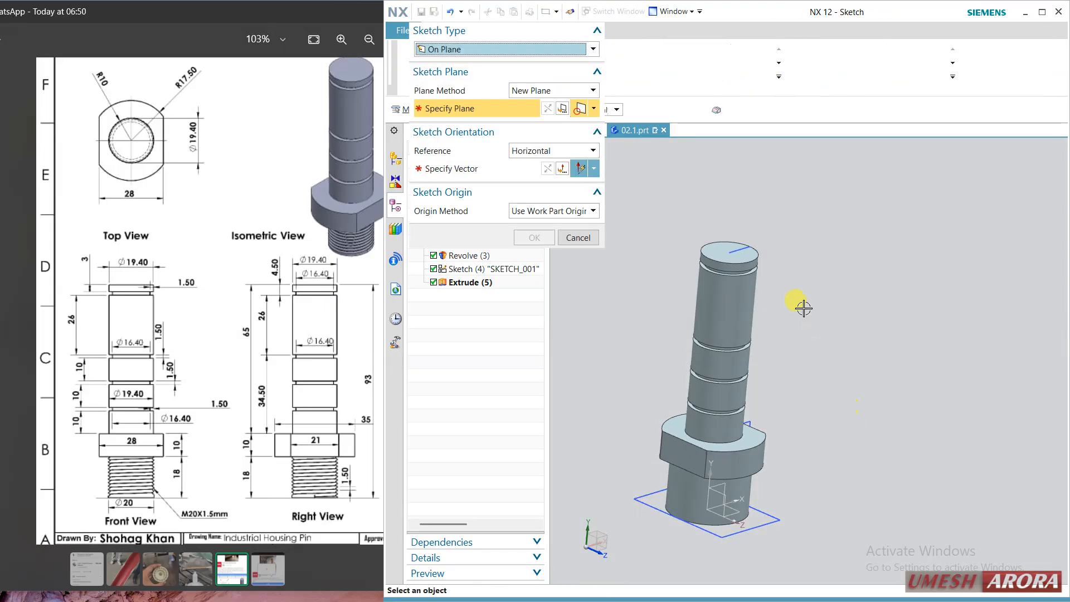
{"action": "left_click", "coordinate": [578, 237]}
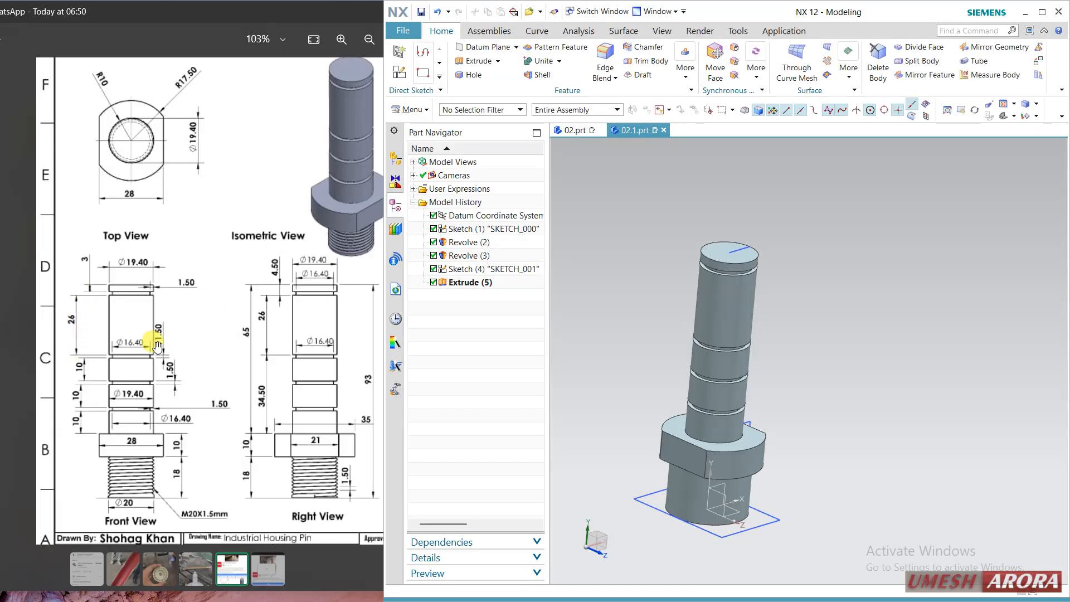
Create a datum plane offset 21 mm from the pin's top face, reversed so that it lies down inside the shaft.
{"action": "left_click", "coordinate": [477, 44]}
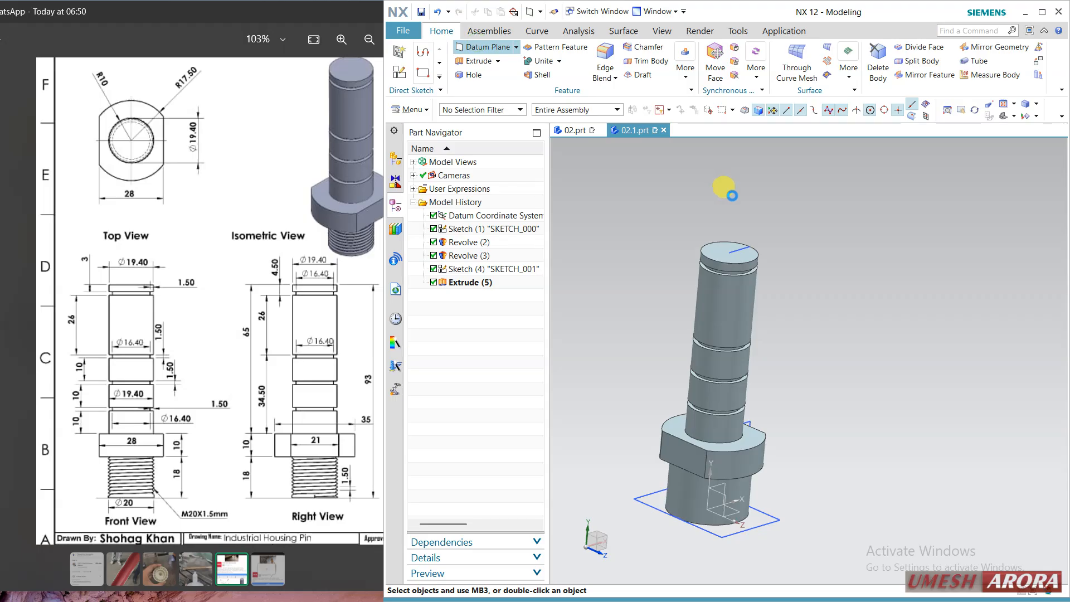
{"action": "left_click", "coordinate": [725, 250]}
{"action": "type", "text": "2"}
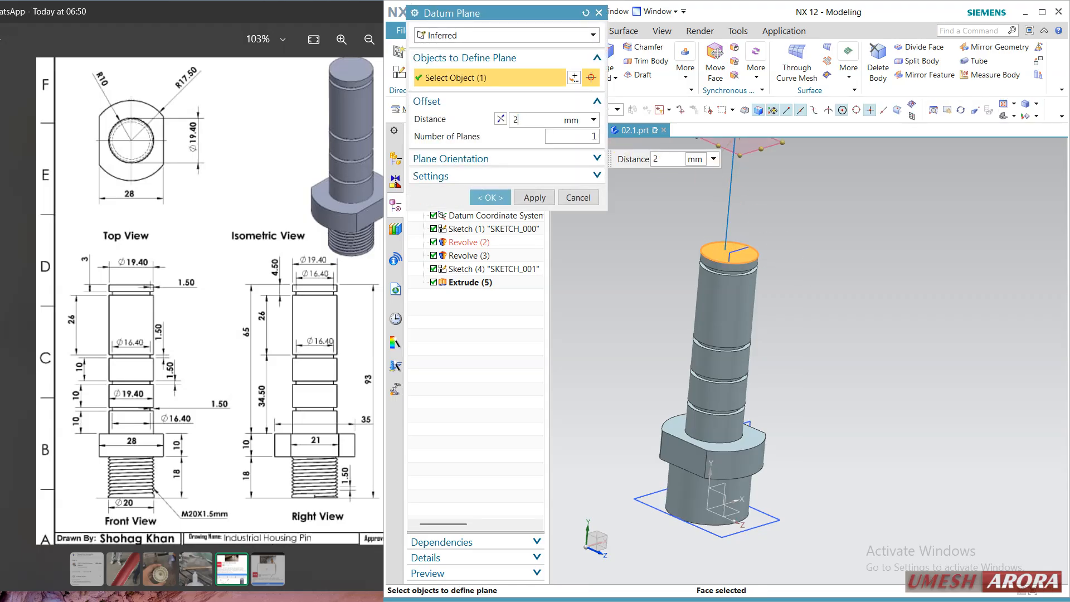
{"action": "type", "text": "6"}
{"action": "key", "text": "Return"}
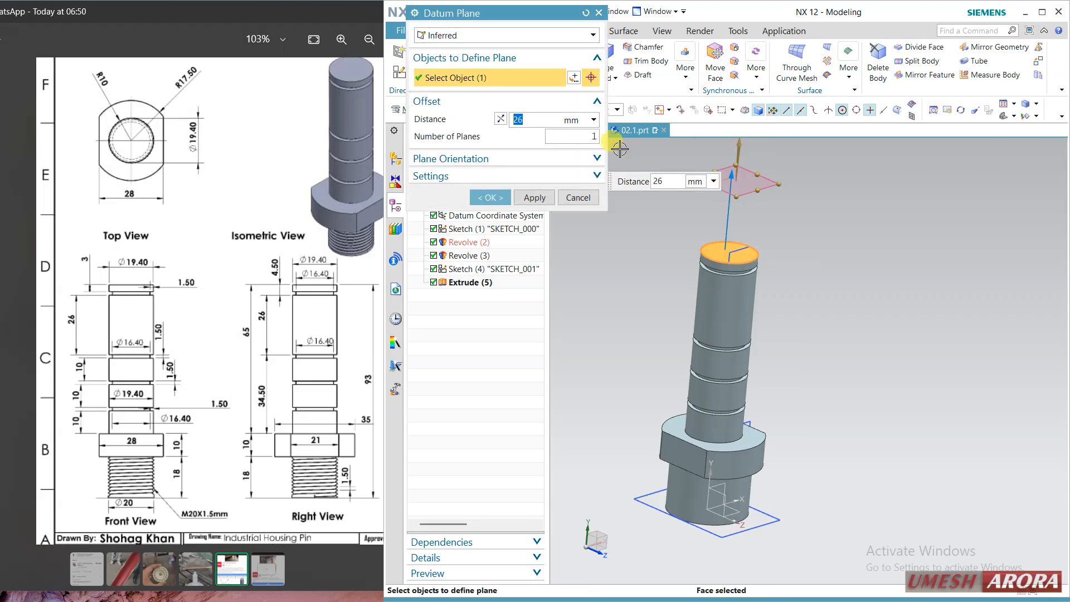
{"action": "left_click", "coordinate": [501, 118]}
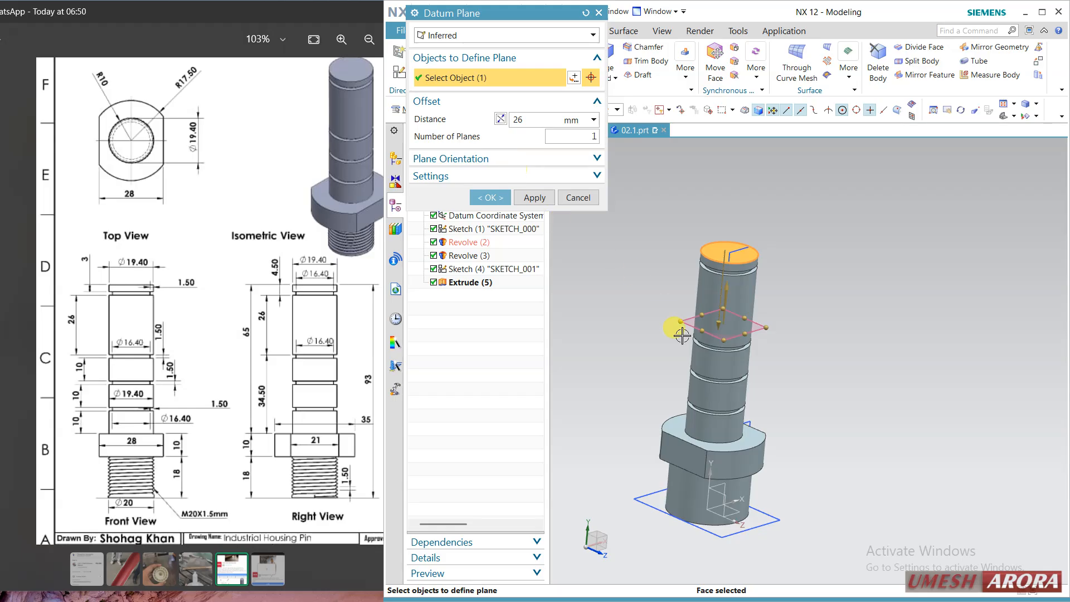
{"action": "double_click", "coordinate": [535, 120]}
{"action": "type", "text": "2"}
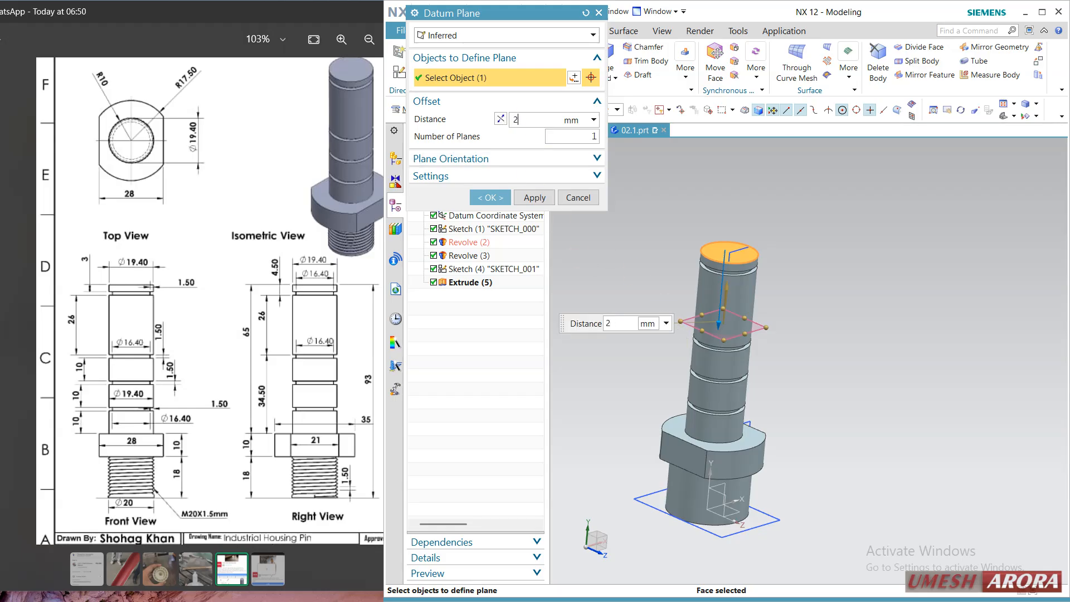
{"action": "type", "text": "1"}
{"action": "left_click", "coordinate": [480, 198]}
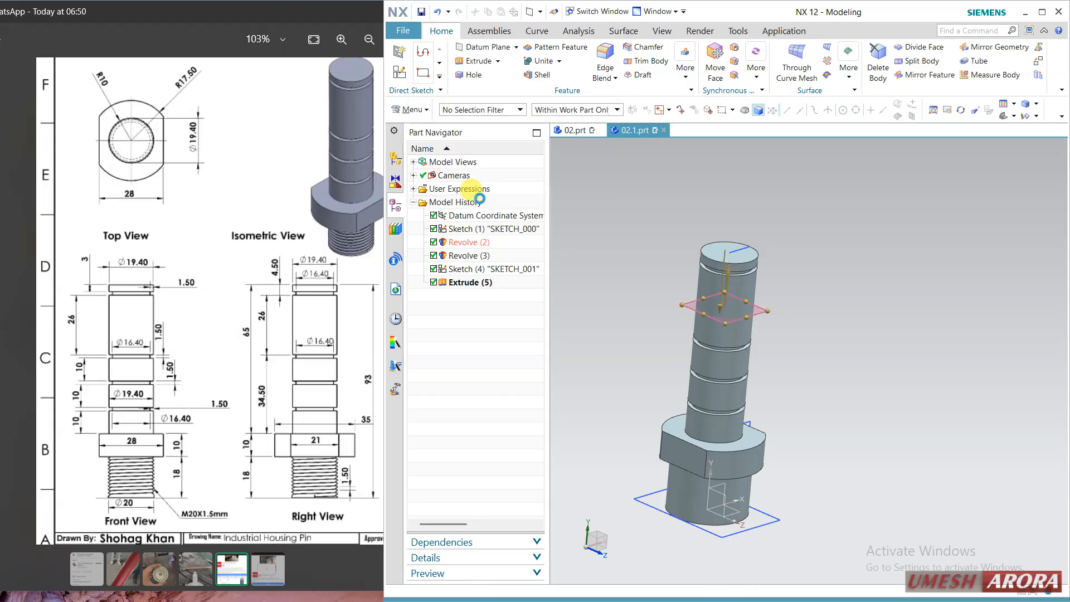
Create a sketch on the new datum plane with the X axis as its horizontal reference.
{"action": "left_click", "coordinate": [688, 298]}
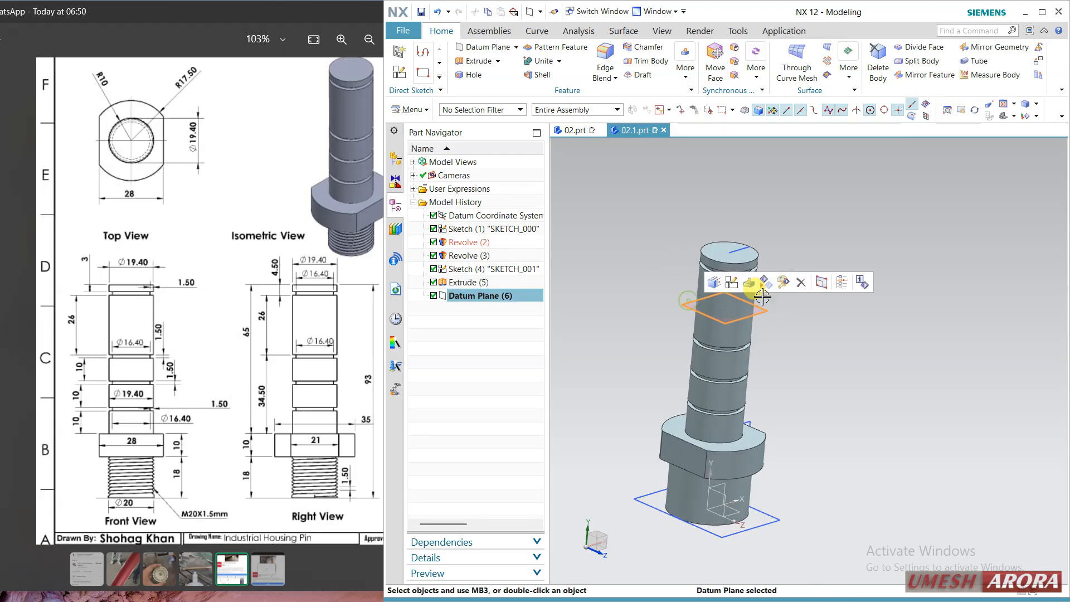
{"action": "left_click", "coordinate": [734, 283]}
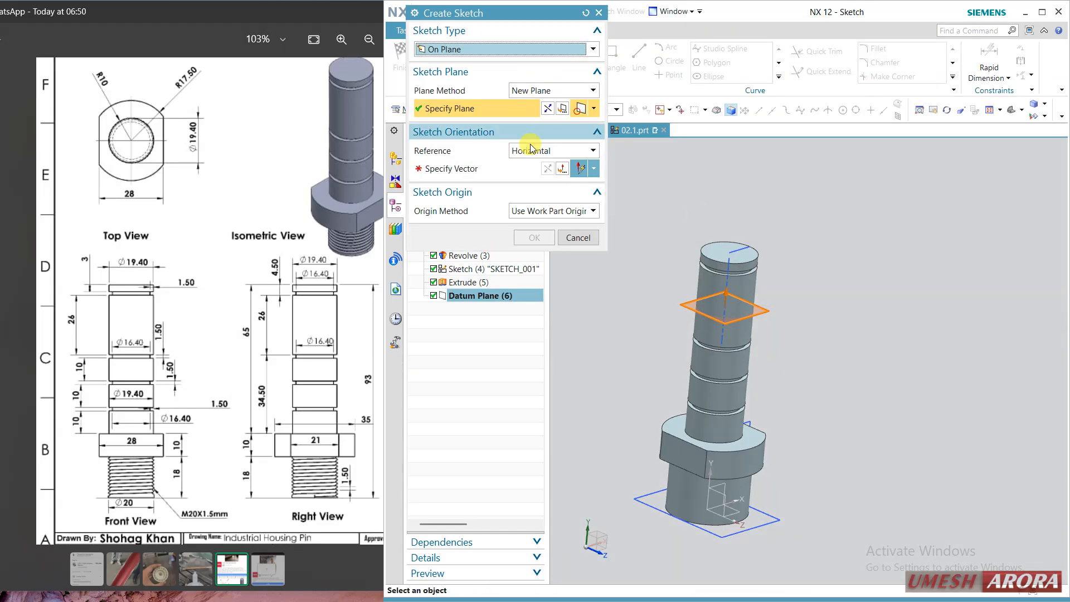
{"action": "left_click", "coordinate": [522, 175]}
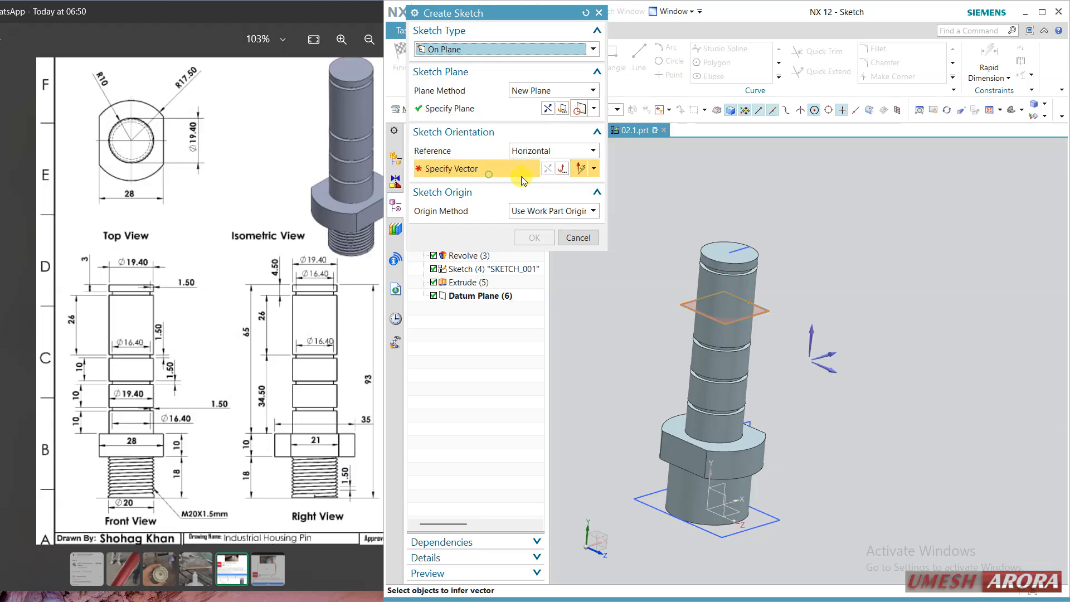
{"action": "left_click", "coordinate": [832, 355]}
{"action": "middle_click", "coordinate": [864, 278]}
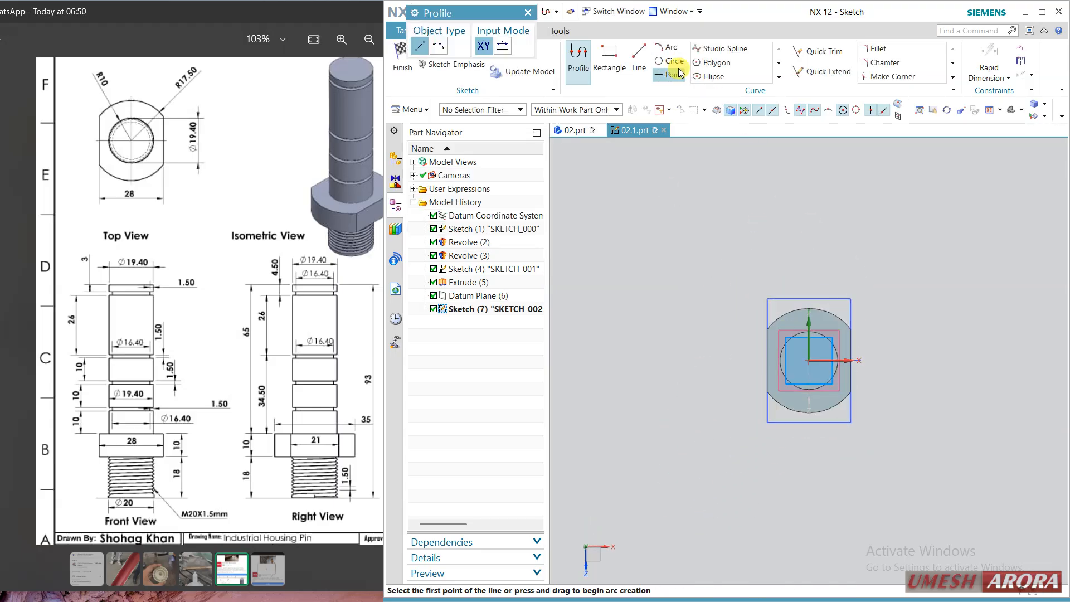
Draw a 19.4 mm diameter circle centred on the sketch origin and finish the sketch.
{"action": "left_click", "coordinate": [673, 62]}
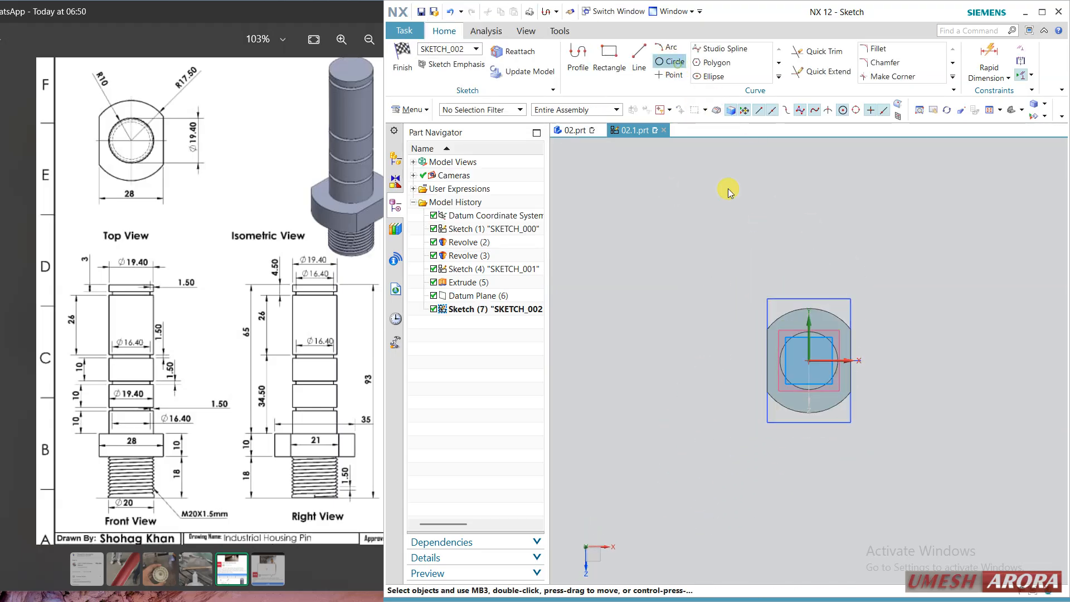
{"action": "left_click", "coordinate": [812, 365]}
{"action": "type", "text": "19."}
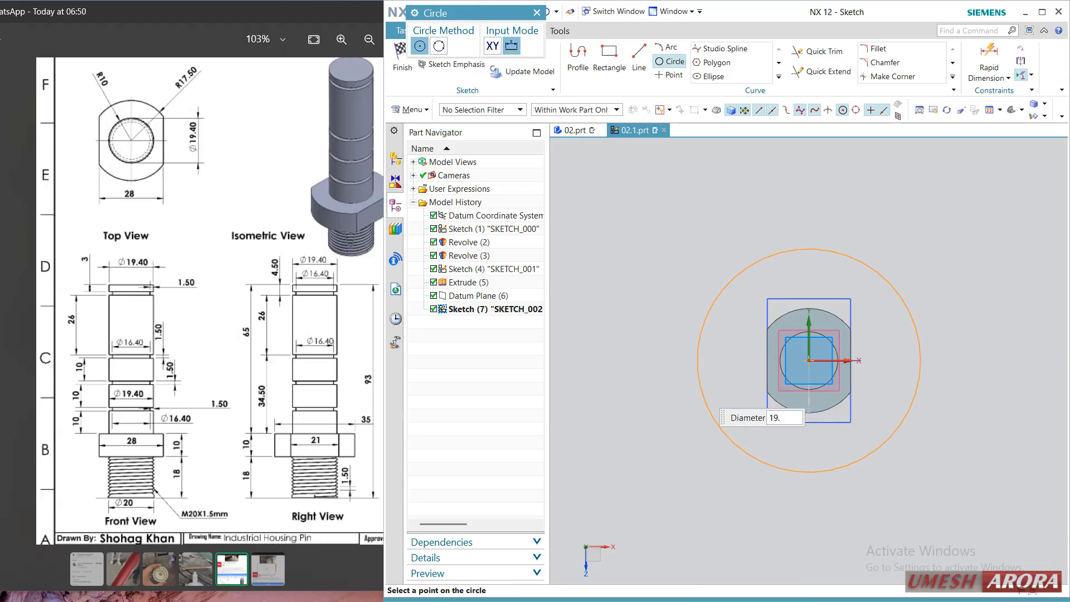
{"action": "type", "text": "4"}
{"action": "key", "text": "Return"}
{"action": "scroll", "coordinate": [841, 375], "scroll_direction": "up", "scroll_amount": 3}
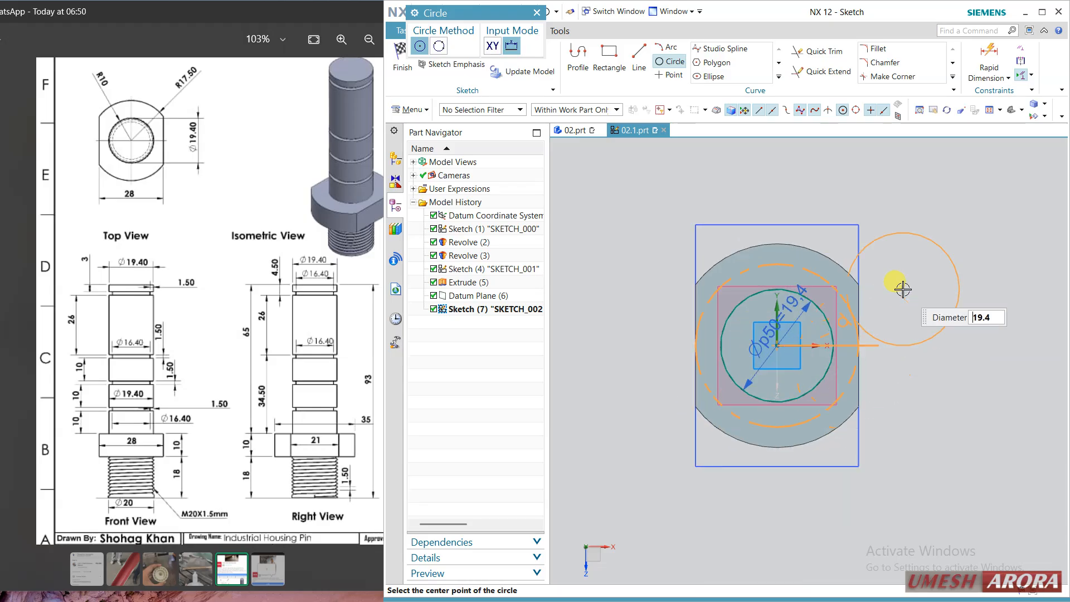
{"action": "key", "text": "Escape"}
{"action": "left_click", "coordinate": [404, 69]}
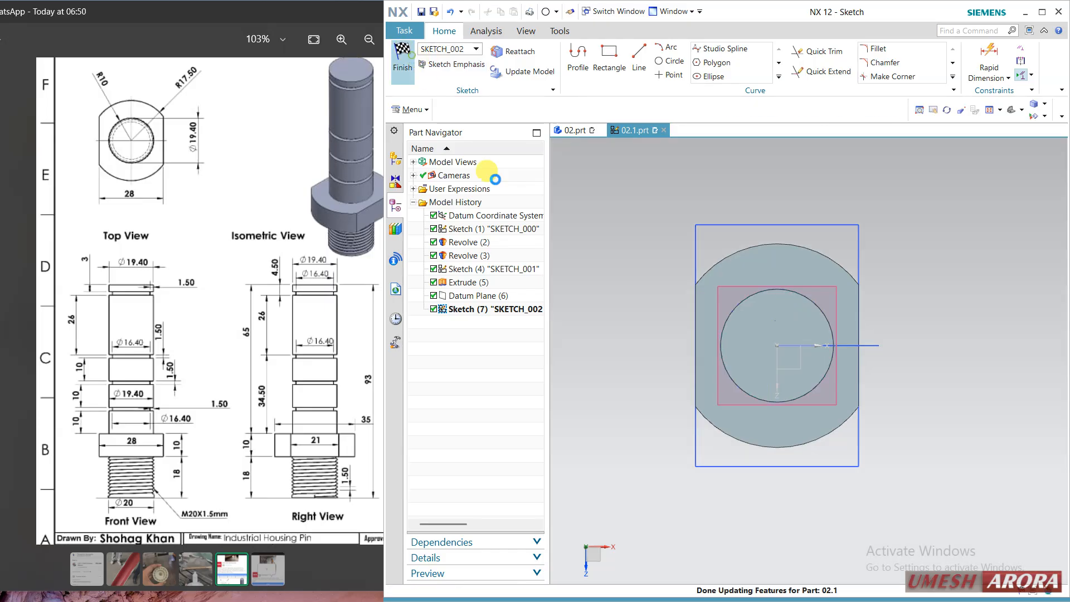
Try to subtract the 19.4 mm circle from the shaft with a 3 mm start and 0 mm end distance, and preview the cut.
{"action": "left_click", "coordinate": [484, 308]}
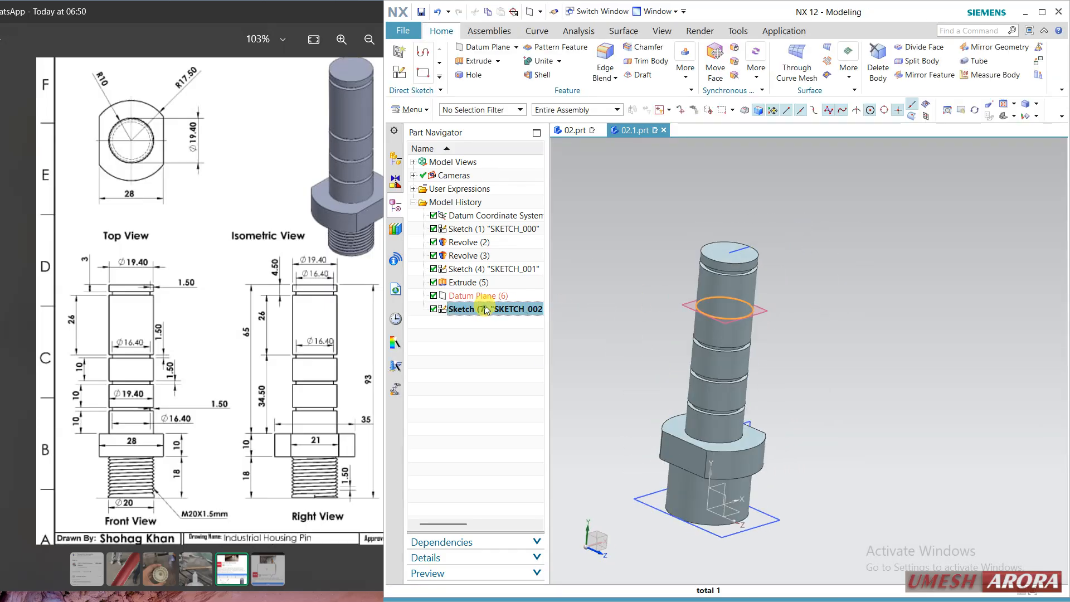
{"action": "left_click", "coordinate": [472, 59]}
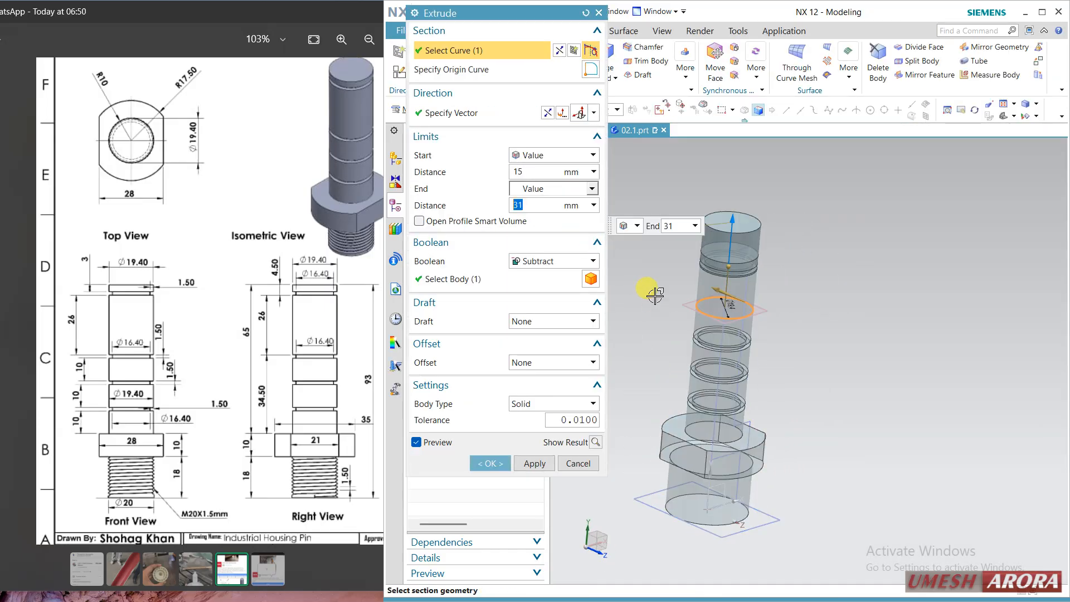
{"action": "scroll", "coordinate": [719, 289], "scroll_direction": "up", "scroll_amount": 4}
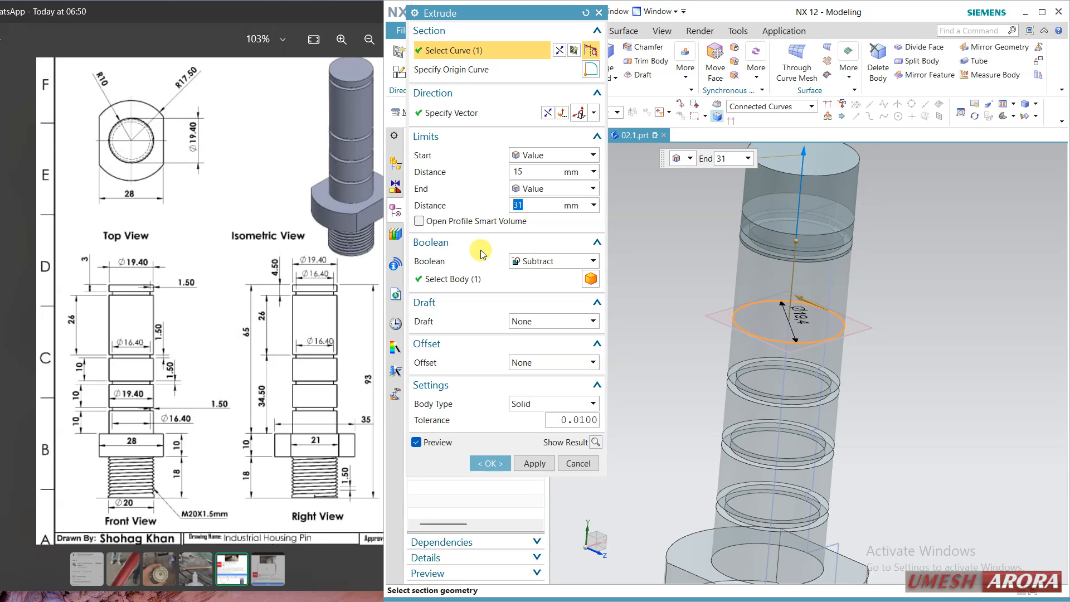
{"action": "type", "text": "0"}
{"action": "key", "text": "Return"}
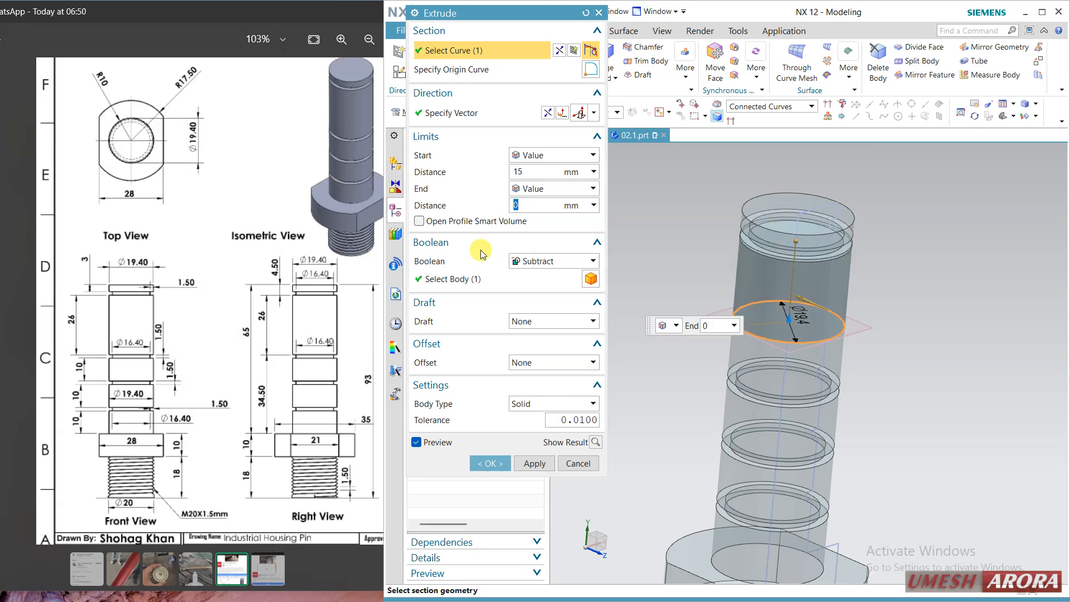
{"action": "left_click", "coordinate": [532, 173]}
{"action": "key", "text": "Return"}
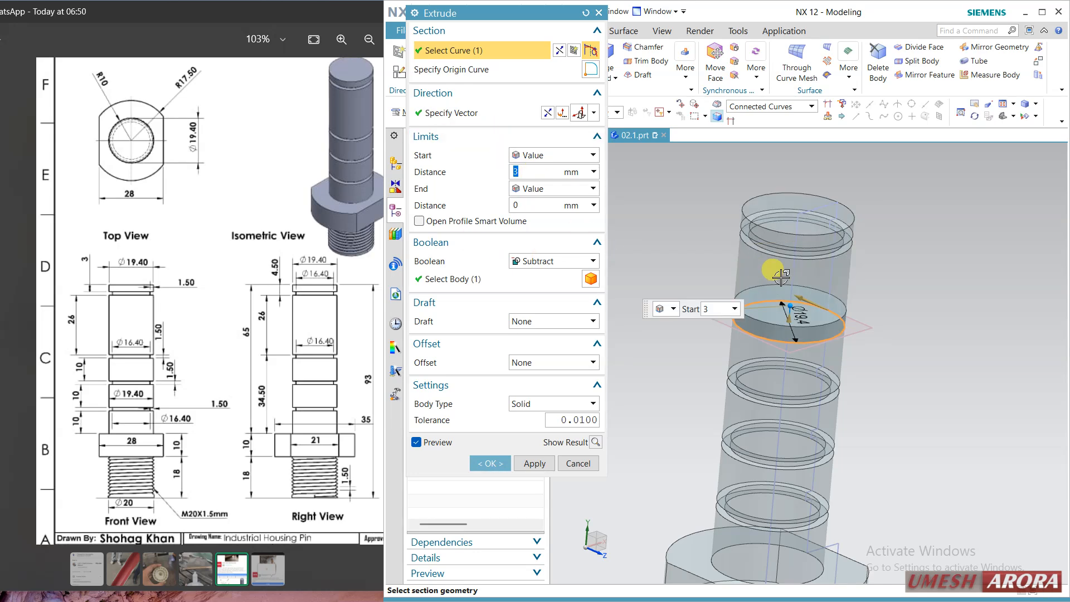
{"action": "scroll", "coordinate": [745, 306], "scroll_direction": "up", "scroll_amount": 3}
{"action": "left_click", "coordinate": [594, 441]}
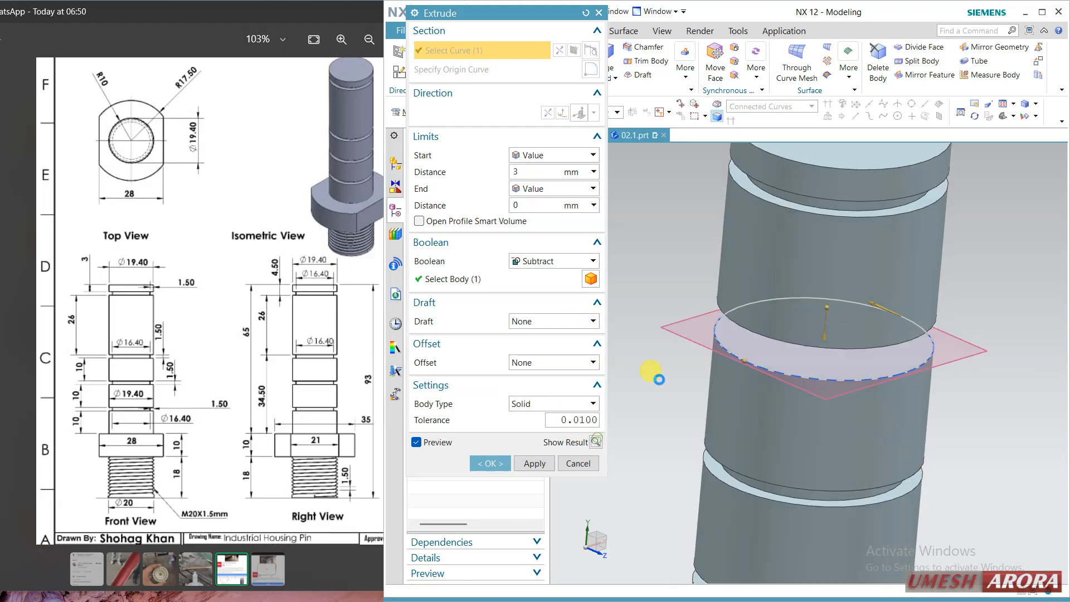
{"action": "middle_click_drag", "start_coordinate": [768, 326], "coordinate": [767, 302]}
{"action": "left_click", "coordinate": [600, 442]}
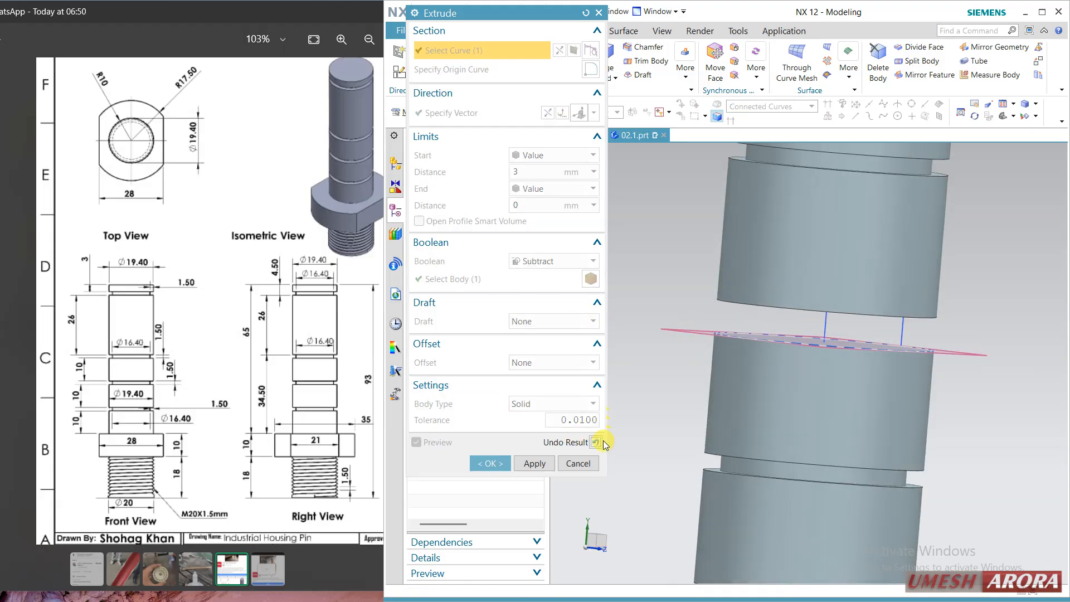
{"action": "mouse_move", "coordinate": [686, 287]}
{"action": "middle_mouse_down"}
{"action": "mouse_move", "coordinate": [645, 304]}
{"action": "mouse_move", "coordinate": [675, 294]}
{"action": "middle_mouse_up"}
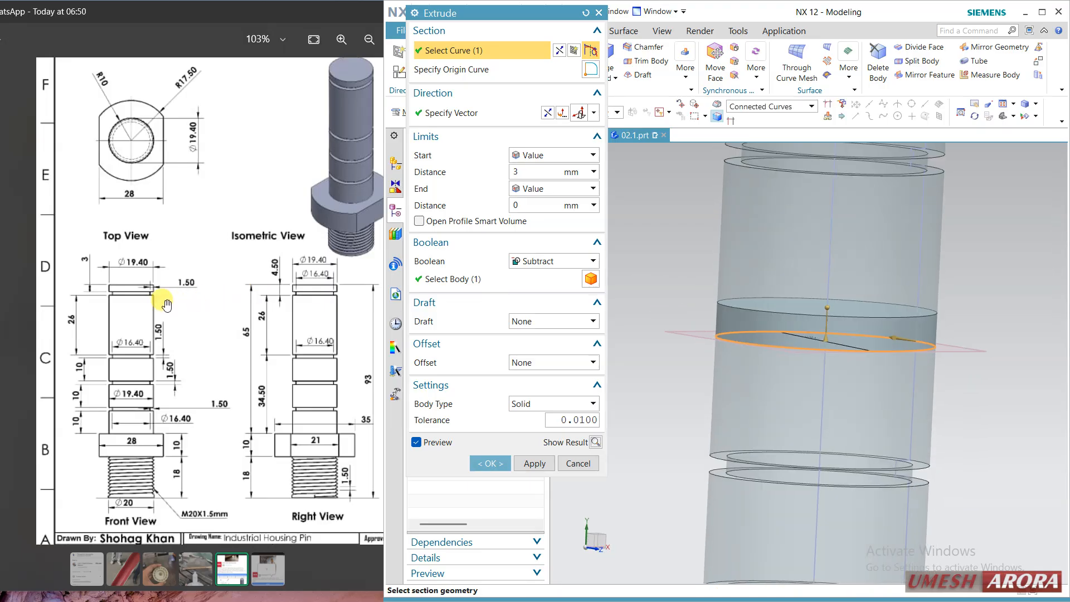
{"action": "left_click", "coordinate": [578, 463]}
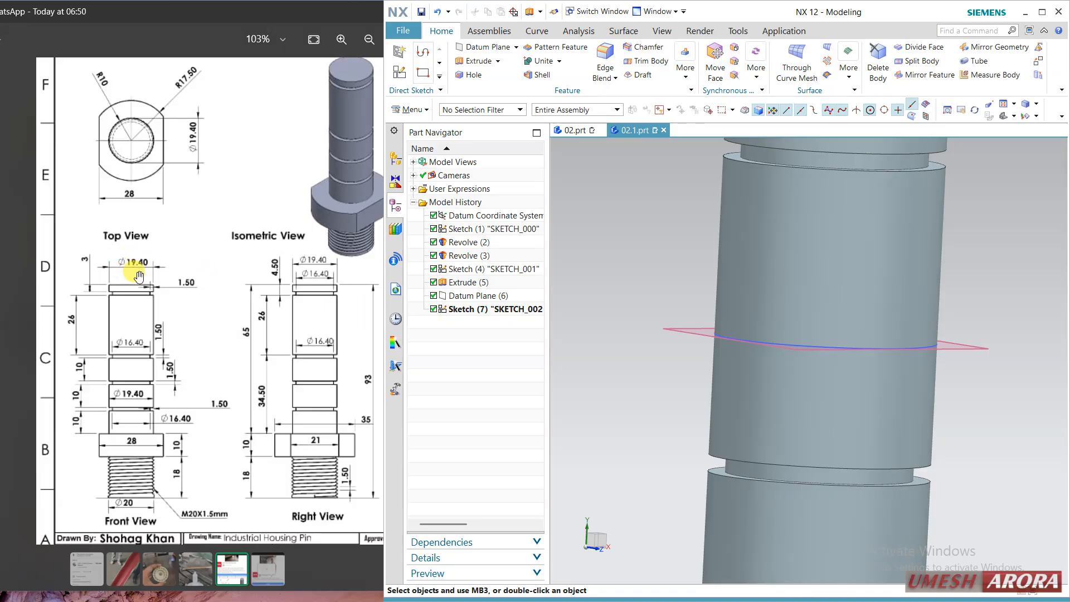
Edit the circle's sketch on the offset datum plane, set the diameter to 16.4 mm and finish the sketch.
{"action": "double_click", "coordinate": [466, 311]}
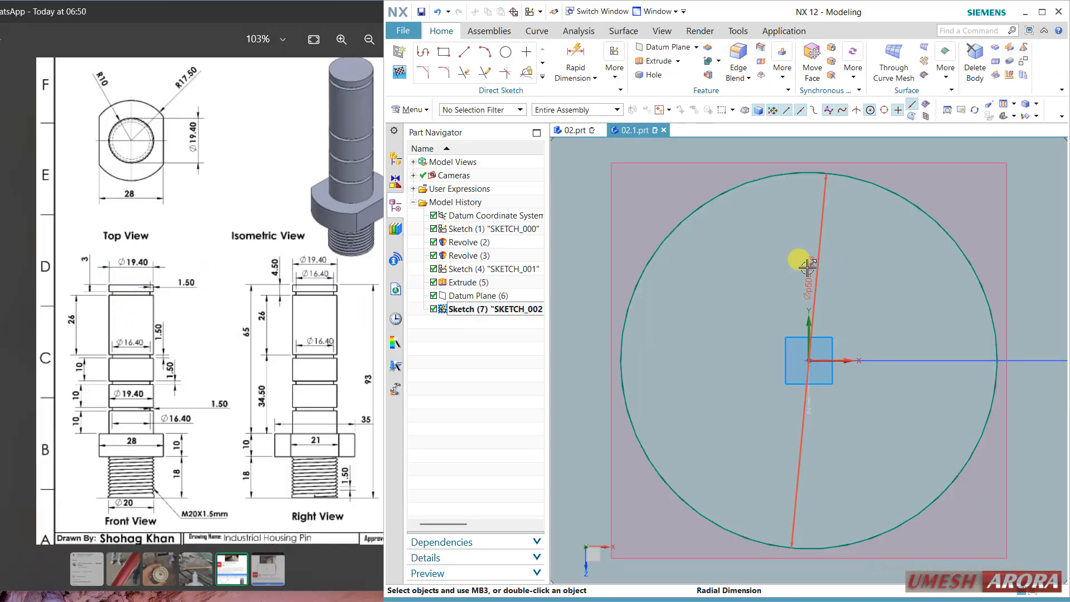
{"action": "double_click", "coordinate": [807, 268]}
{"action": "type", "text": "16.4"}
{"action": "key", "text": "Return"}
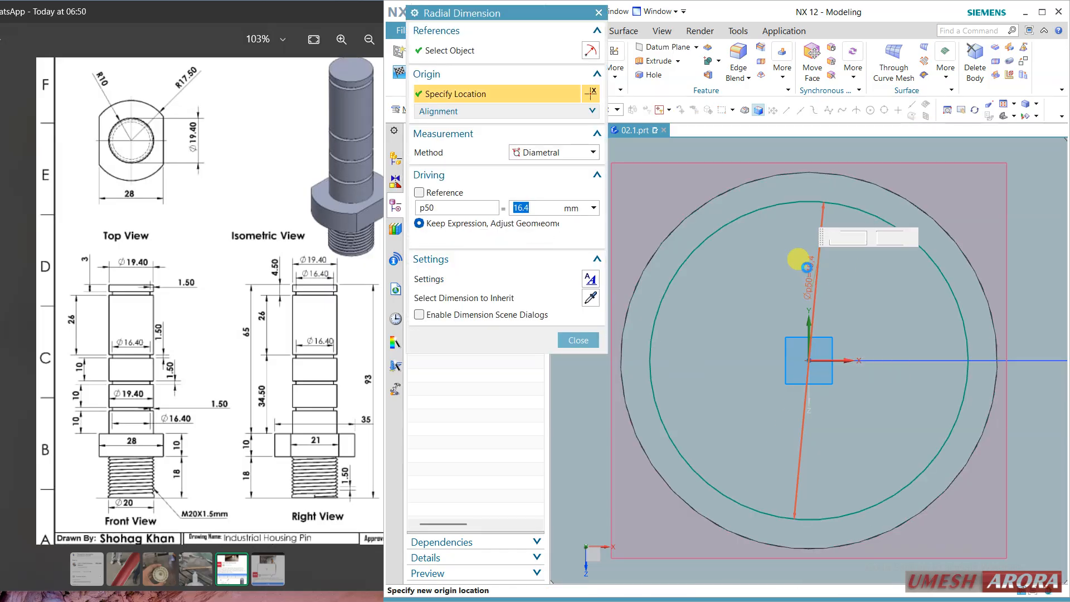
{"action": "left_click", "coordinate": [570, 343]}
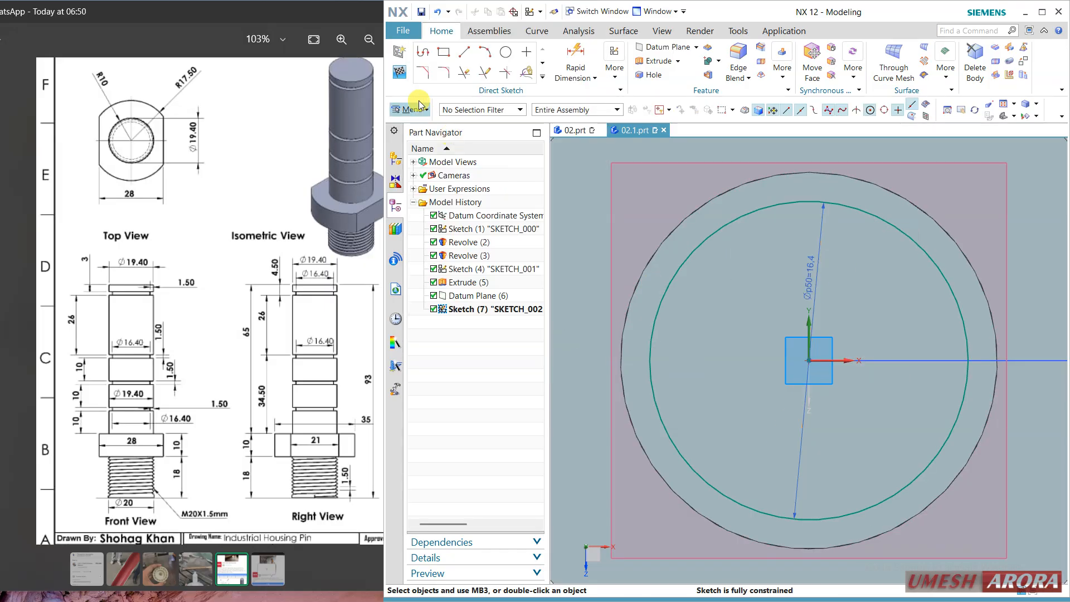
{"action": "left_click", "coordinate": [400, 72]}
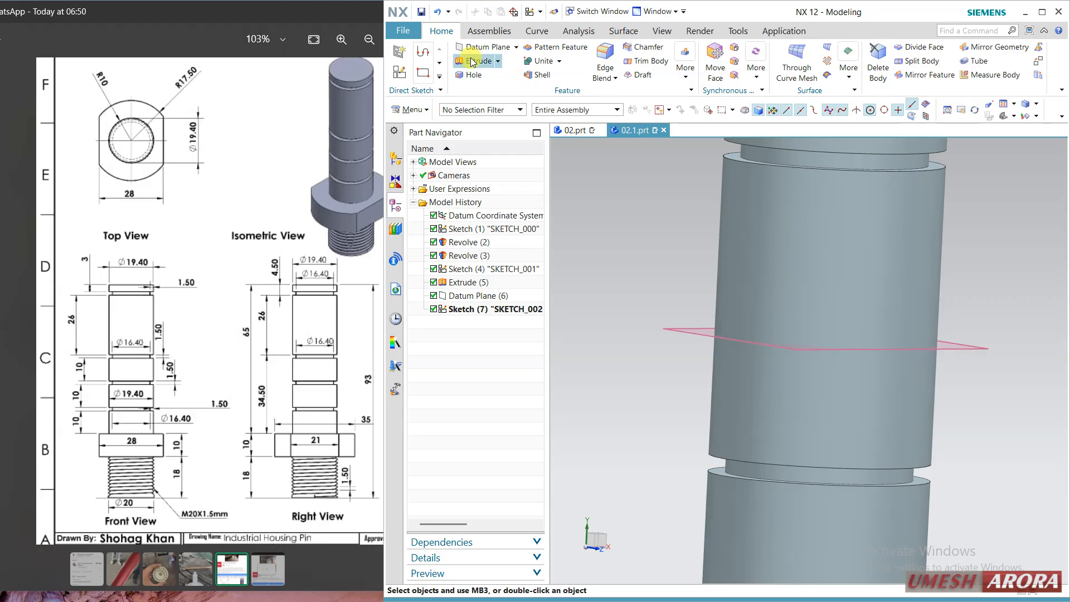
Set up a Subtract extrusion of the 16.4 mm circle with a 3 mm start and 0 mm end distance.
{"action": "left_click", "coordinate": [470, 309]}
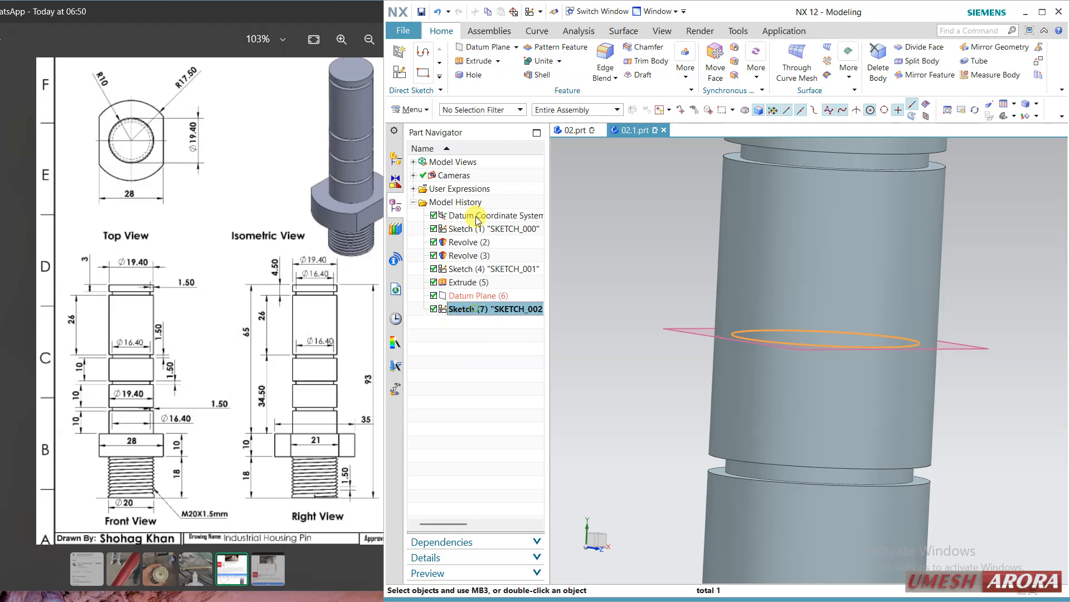
{"action": "left_click", "coordinate": [478, 61]}
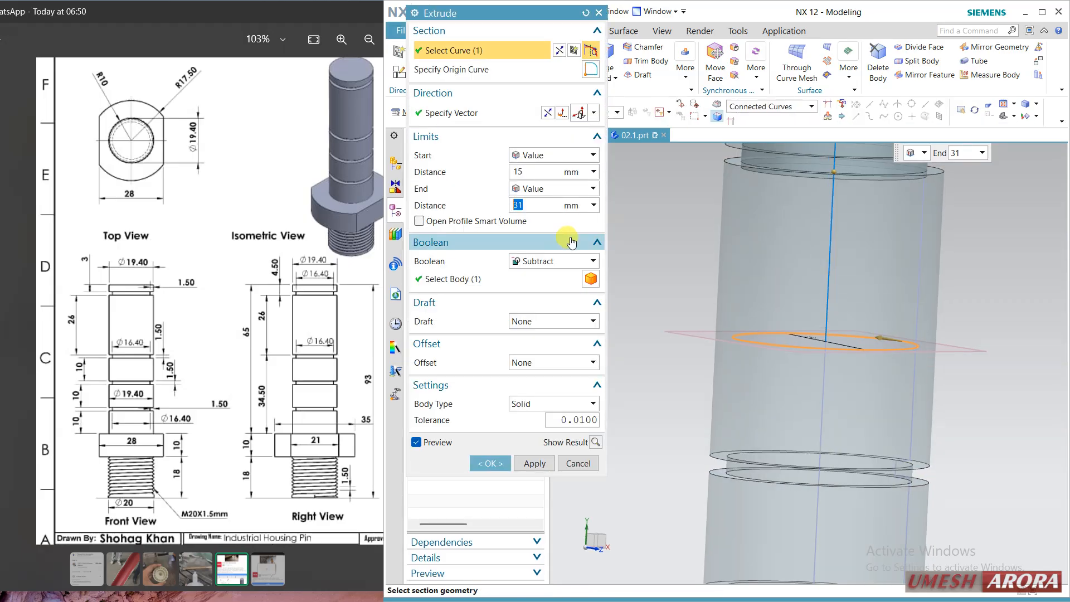
{"action": "key", "text": "Return"}
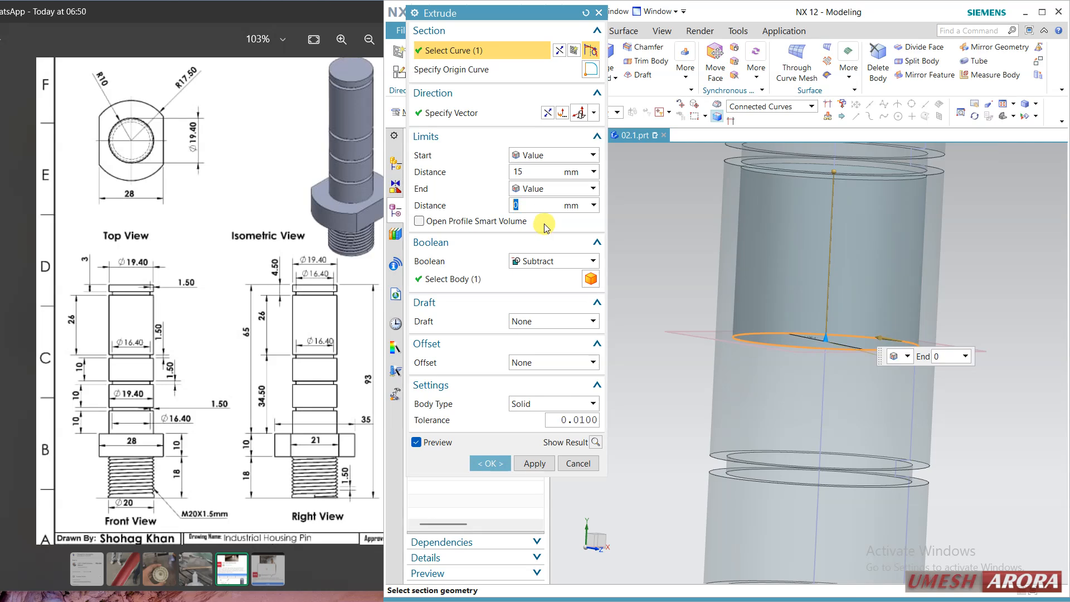
{"action": "left_click", "coordinate": [538, 174]}
{"action": "type", "text": "3"}
{"action": "key", "text": "Return"}
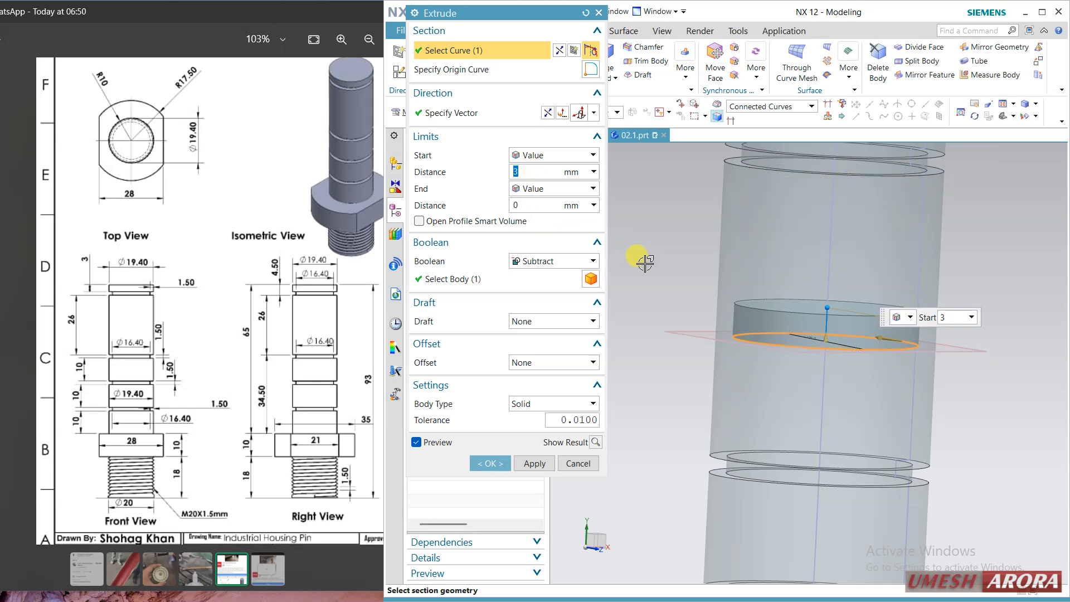
Give the shaft groove cut a two-sided offset from 0 to 8 mm, preview it and accept the extrusion.
{"action": "left_click", "coordinate": [530, 363]}
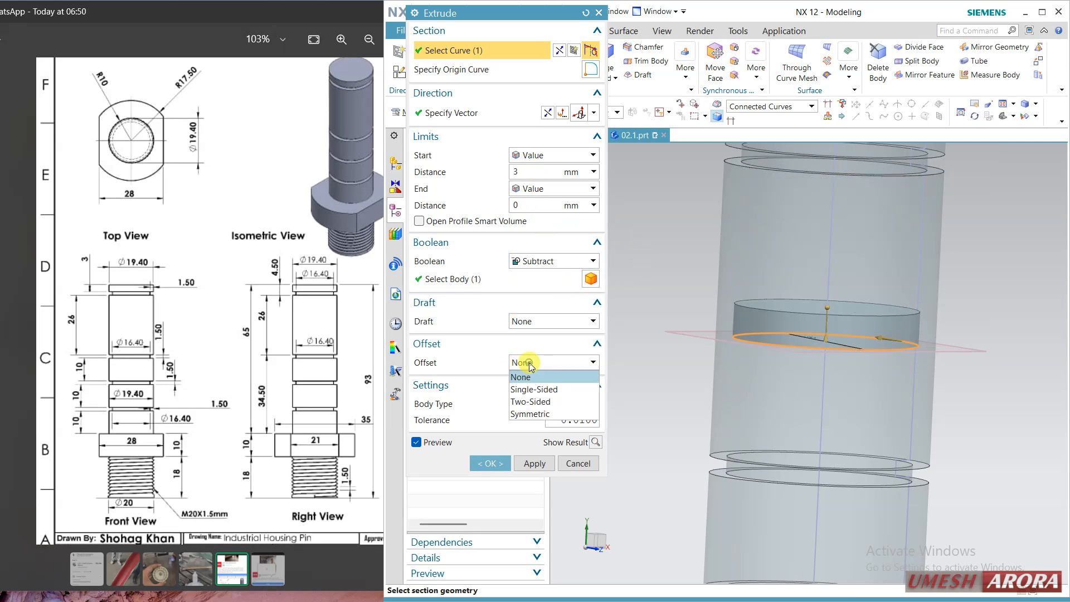
{"action": "left_click", "coordinate": [527, 402]}
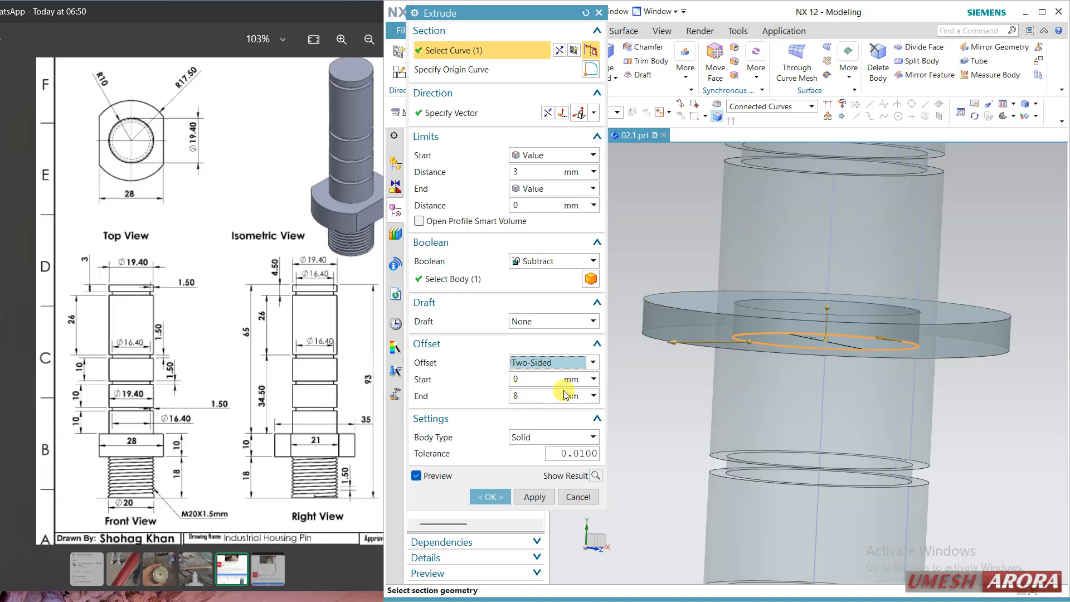
{"action": "middle_click_drag", "start_coordinate": [736, 338], "coordinate": [649, 392]}
{"action": "left_click", "coordinate": [596, 476]}
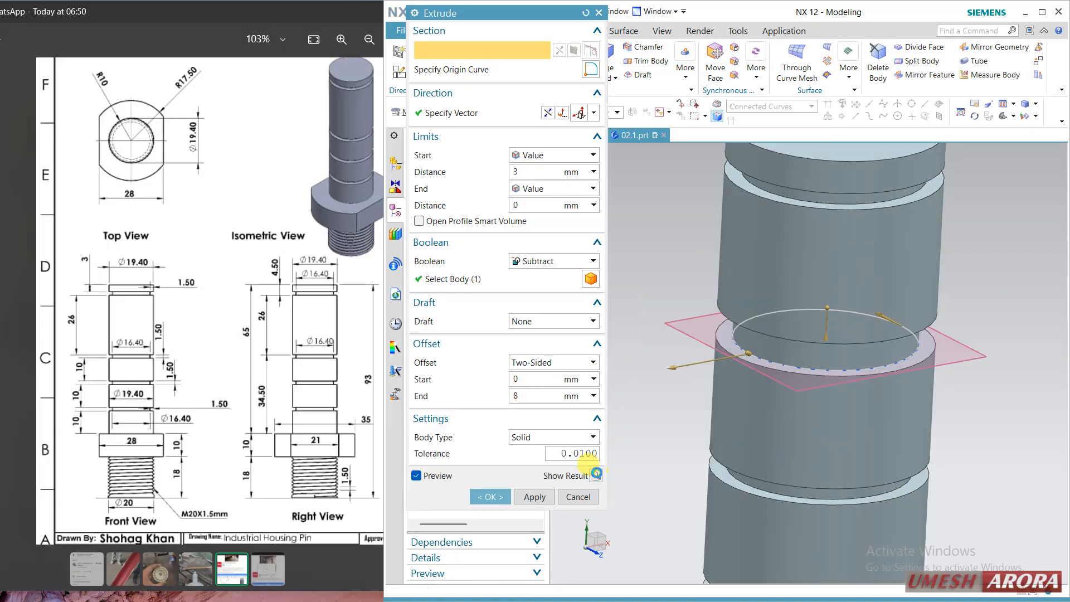
{"action": "middle_click_drag", "start_coordinate": [635, 437], "coordinate": [634, 398]}
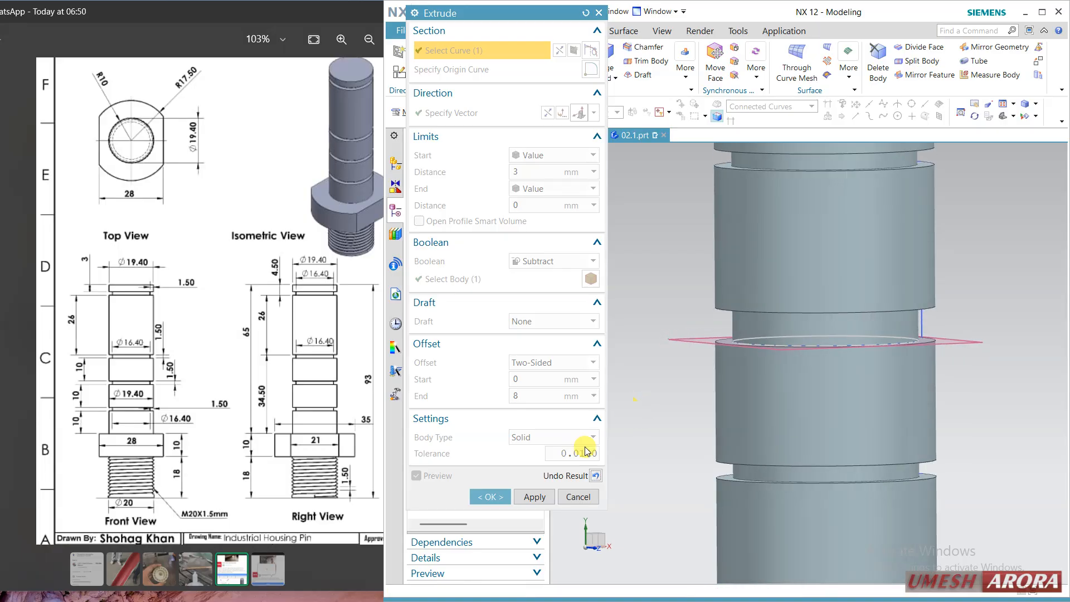
{"action": "left_click", "coordinate": [490, 497]}
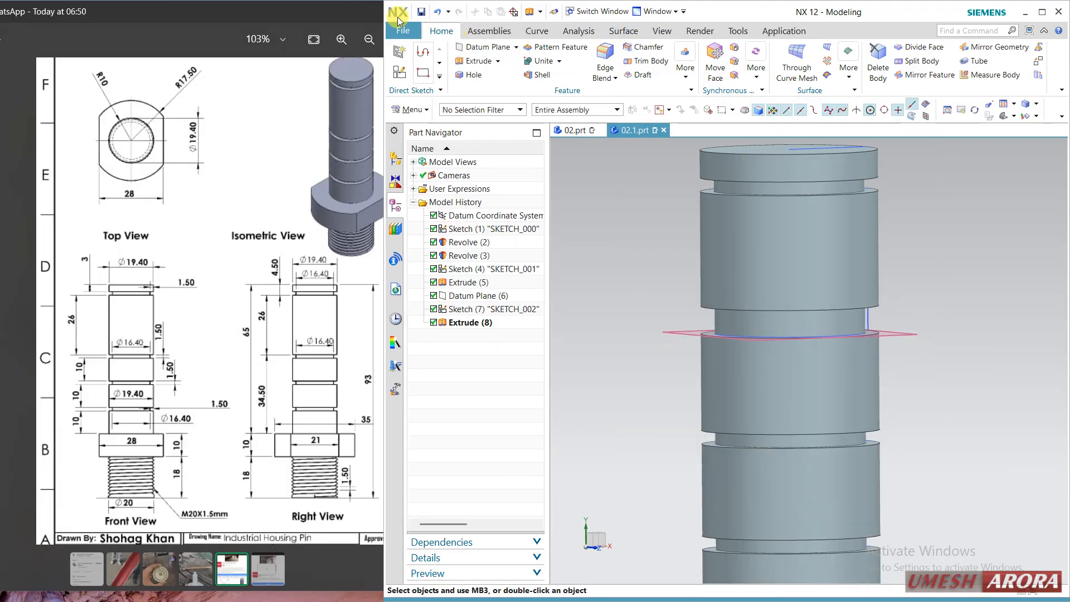
{"action": "middle_click_drag", "start_coordinate": [603, 259], "coordinate": [618, 266]}
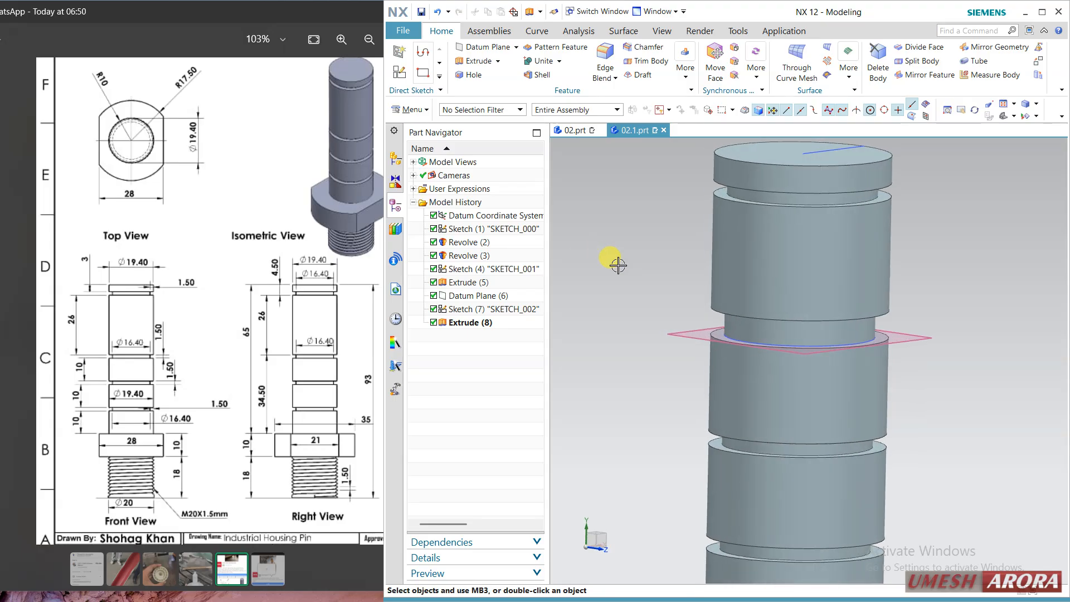
Open the part file 2d model from the Desktop and open its sketch for editing.
{"action": "left_click", "coordinate": [403, 31]}
{"action": "left_click", "coordinate": [408, 68]}
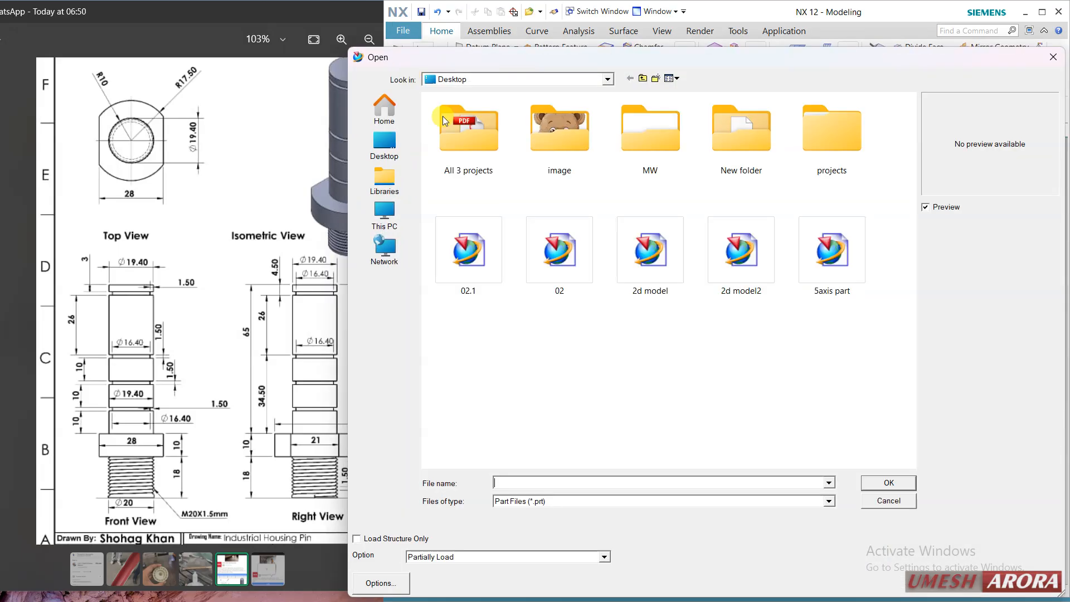
{"action": "left_click", "coordinate": [673, 258]}
{"action": "double_click", "coordinate": [673, 258]}
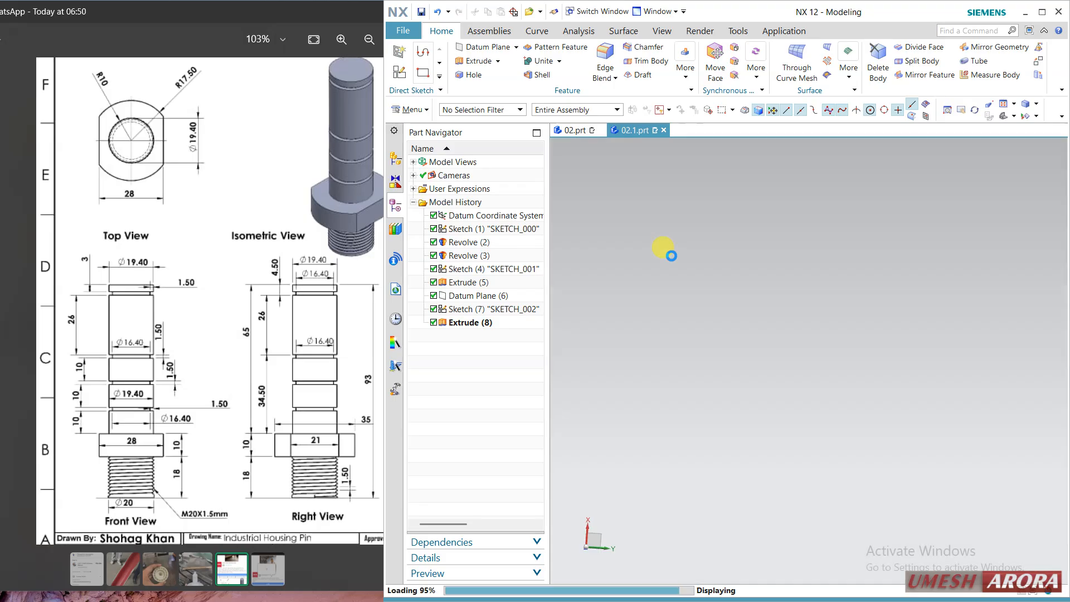
{"action": "double_click", "coordinate": [790, 331]}
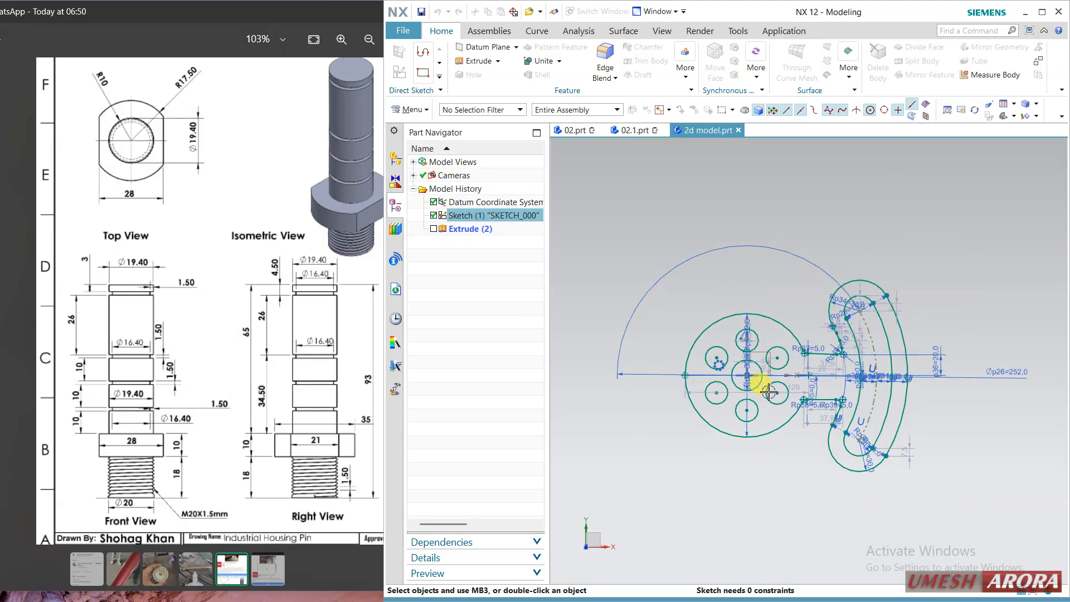
Turn the sketch view upright with the curved slot below the round flange, maximize the window and examine the profile's dimensions.
{"action": "scroll", "coordinate": [792, 334], "scroll_direction": "down", "scroll_amount": 3}
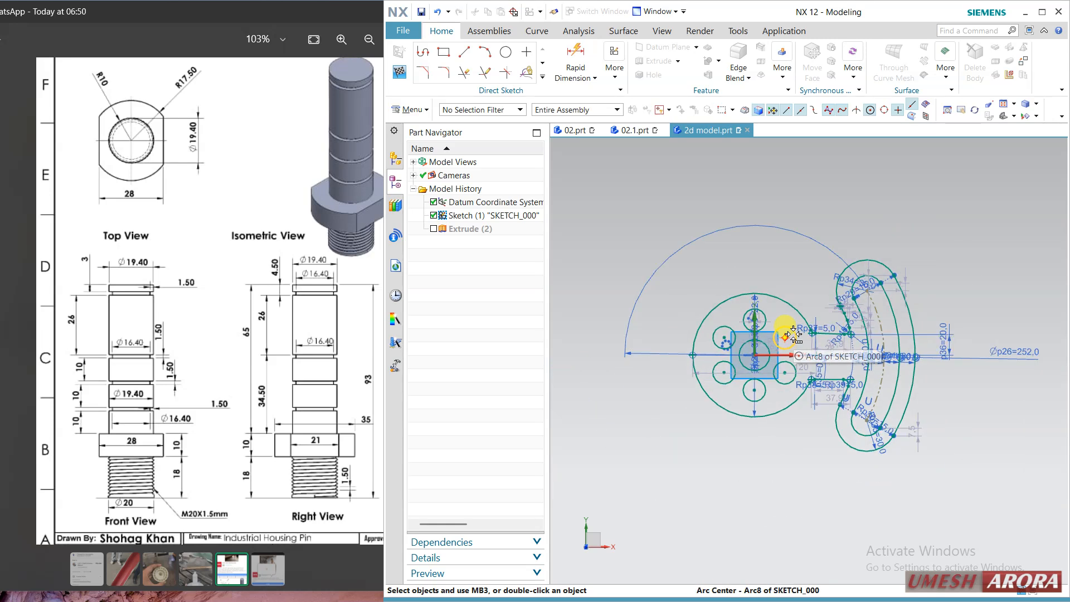
{"action": "scroll", "coordinate": [803, 341], "scroll_direction": "up", "scroll_amount": 3}
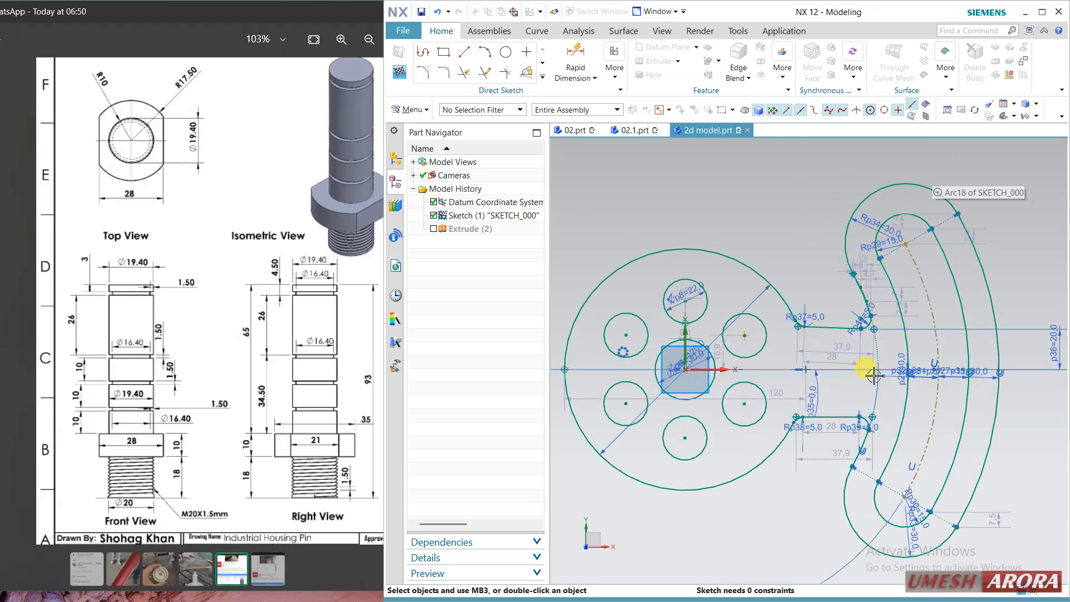
{"action": "mouse_move", "coordinate": [824, 263]}
{"action": "middle_mouse_down"}
{"action": "mouse_move", "coordinate": [824, 251]}
{"action": "mouse_move", "coordinate": [788, 231]}
{"action": "mouse_move", "coordinate": [707, 257]}
{"action": "mouse_move", "coordinate": [730, 275]}
{"action": "middle_mouse_up"}
{"action": "key", "text": "F8"}
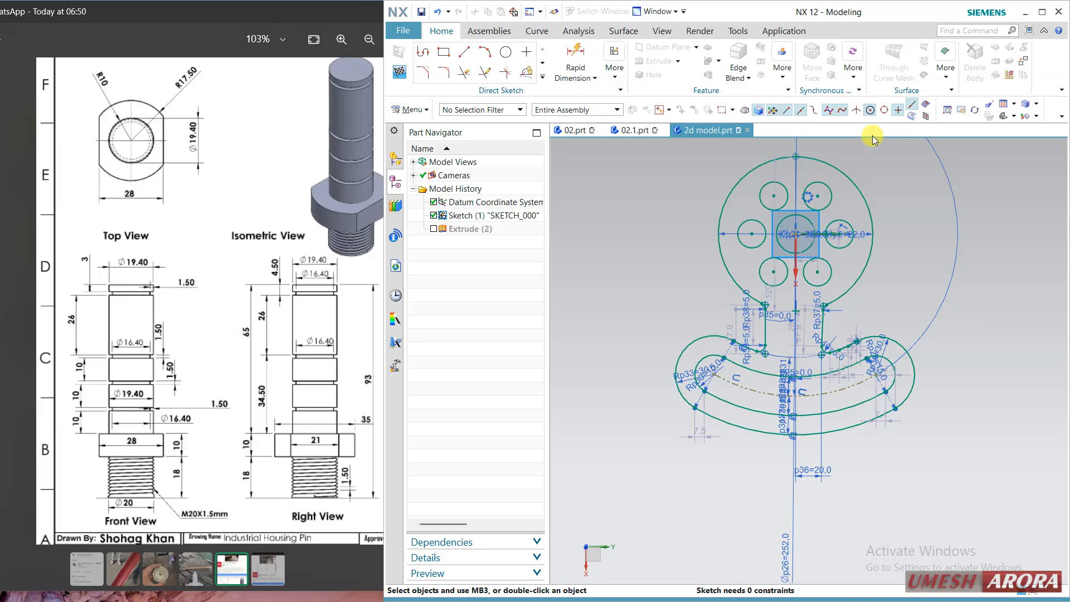
{"action": "left_click", "coordinate": [1042, 12]}
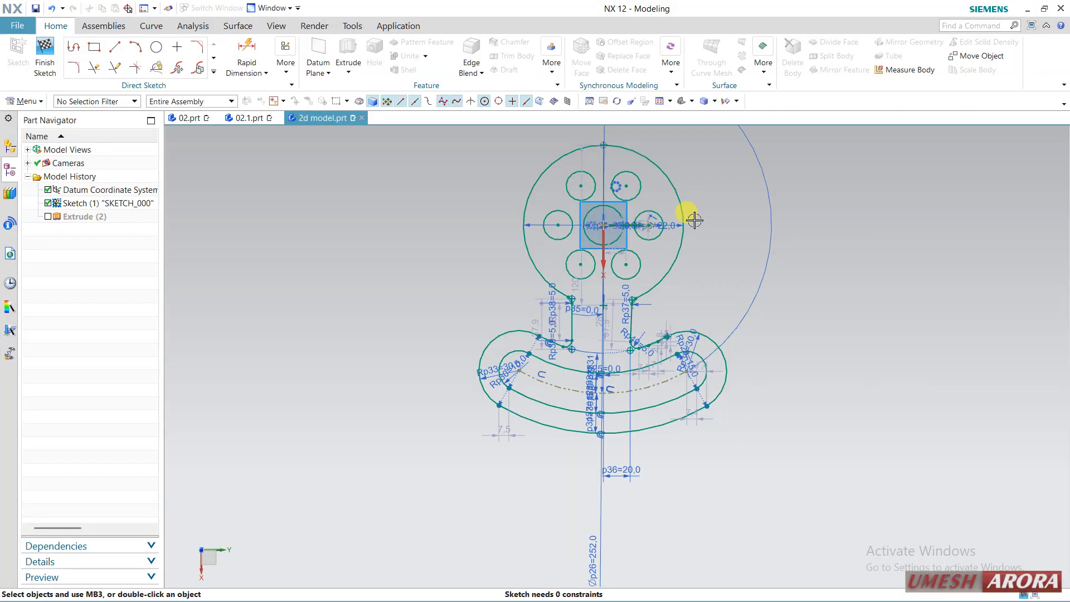
{"action": "mouse_move", "coordinate": [687, 216]}
{"action": "middle_mouse_down", "text": "shift"}
{"action": "mouse_move", "coordinate": [700, 234]}
{"action": "mouse_move", "coordinate": [660, 272]}
{"action": "middle_mouse_up", "text": "shift"}
{"action": "scroll", "coordinate": [552, 334], "scroll_direction": "up", "scroll_amount": 3}
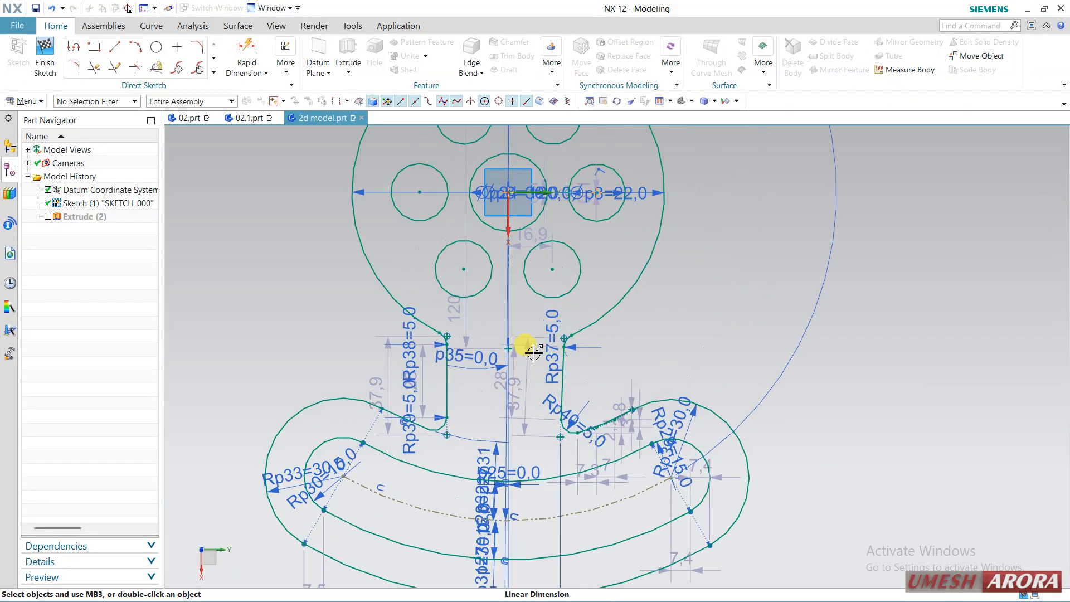
Undo the last two sketch changes and look over the flange, neck and curved slot profile.
{"action": "scroll", "coordinate": [501, 292], "scroll_direction": "down", "scroll_amount": 2}
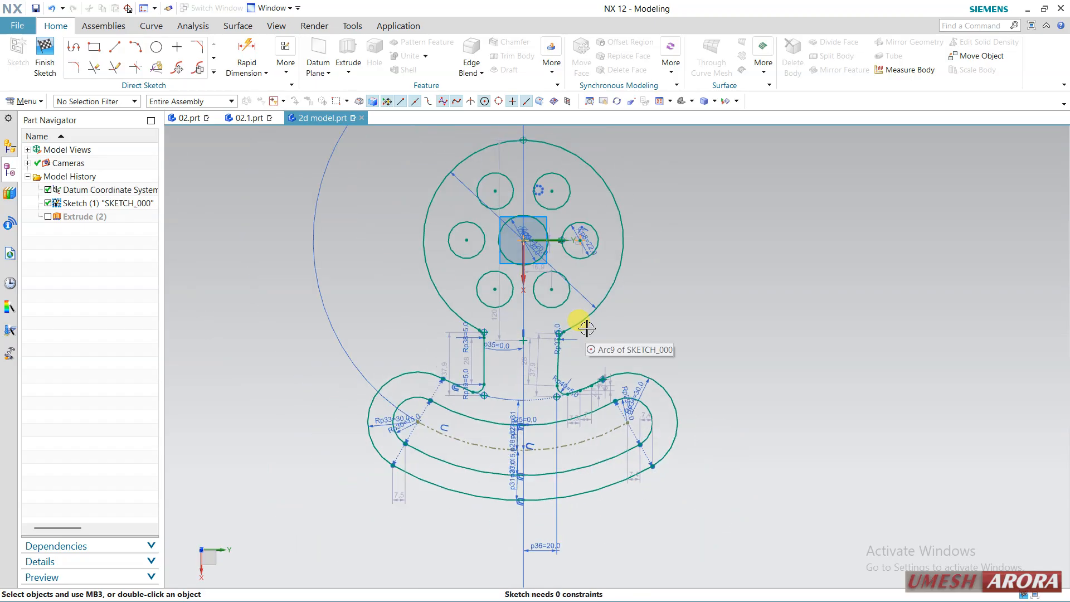
{"action": "scroll", "coordinate": [449, 432], "scroll_direction": "up", "scroll_amount": 1}
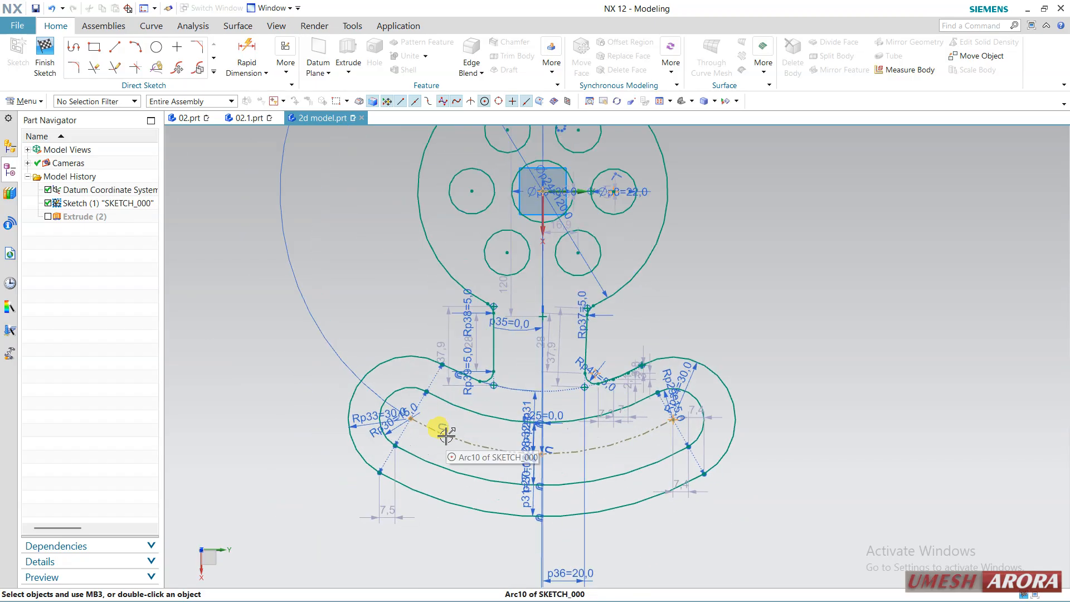
{"action": "left_click_drag", "start_coordinate": [373, 472], "coordinate": [376, 472]}
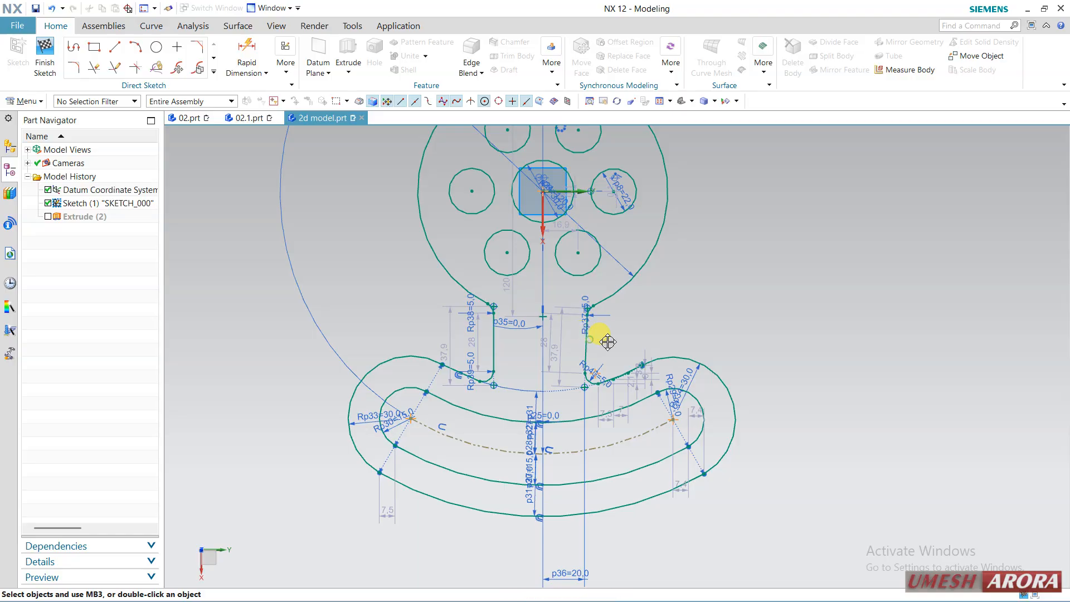
{"action": "key", "text": "ctrl+z"}
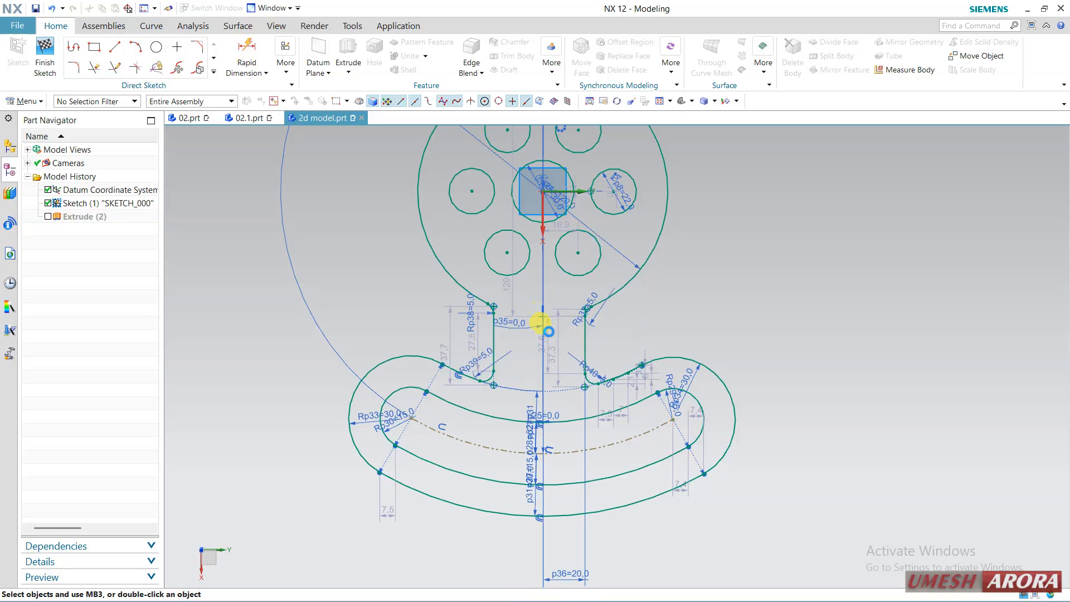
{"action": "key", "text": "ctrl+z"}
{"action": "scroll", "coordinate": [676, 318], "scroll_direction": "down", "scroll_amount": 1}
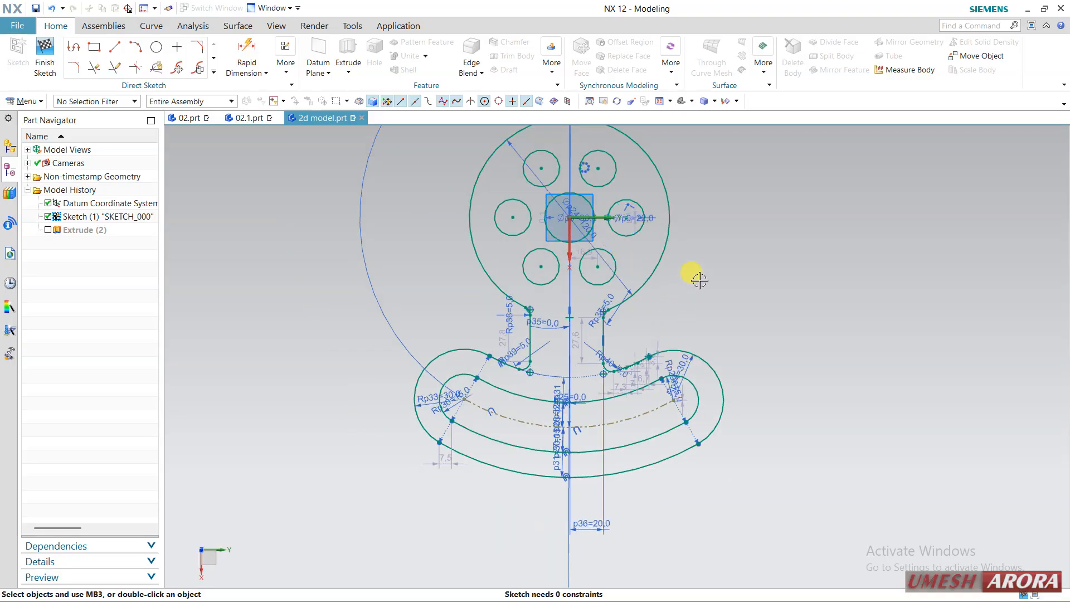
{"action": "middle_click_drag", "start_coordinate": [701, 283], "coordinate": [694, 353], "text": "shift"}
{"action": "scroll", "coordinate": [557, 239], "scroll_direction": "up", "scroll_amount": 1}
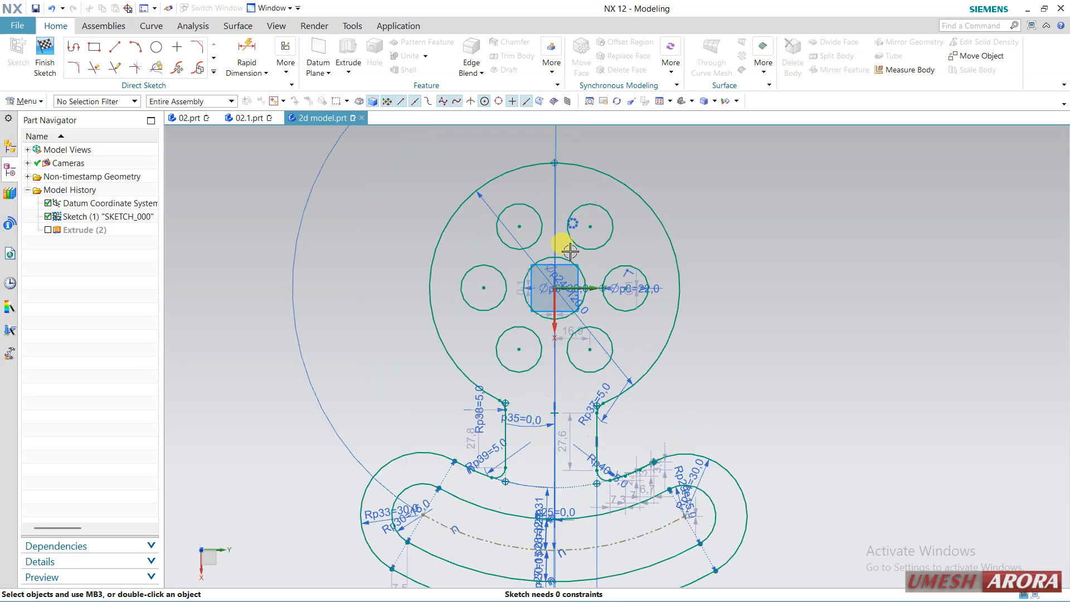
{"action": "middle_click_drag", "start_coordinate": [736, 384], "coordinate": [735, 296], "text": "shift"}
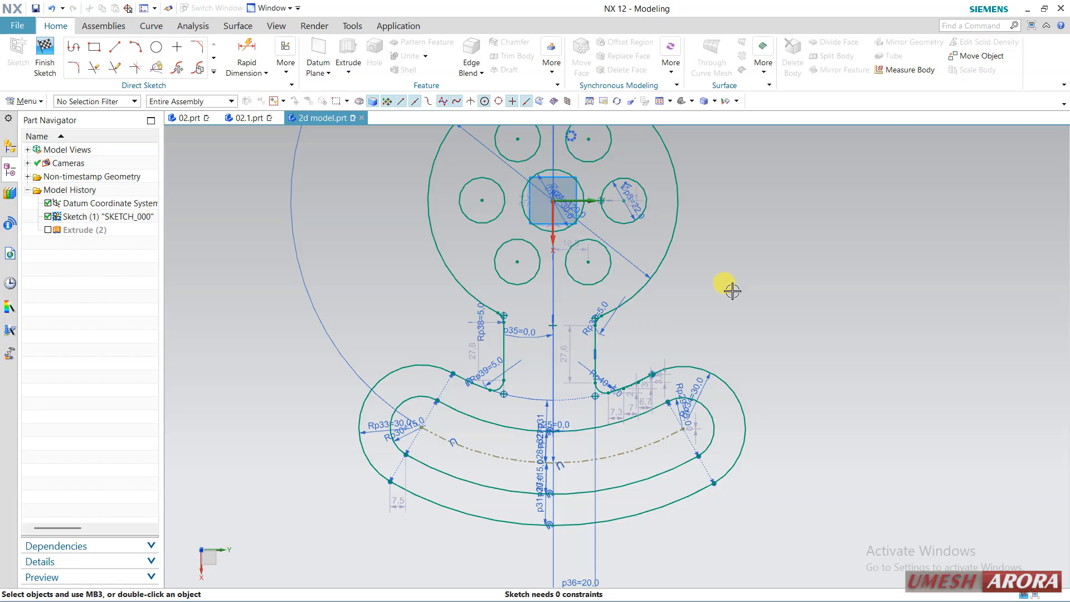
{"action": "scroll", "coordinate": [733, 290], "scroll_direction": "down", "scroll_amount": 1}
Restore the modeling window to a smaller size and show the flange and curved slot drawing in the image viewer at 103%.
{"action": "left_click", "coordinate": [1044, 8]}
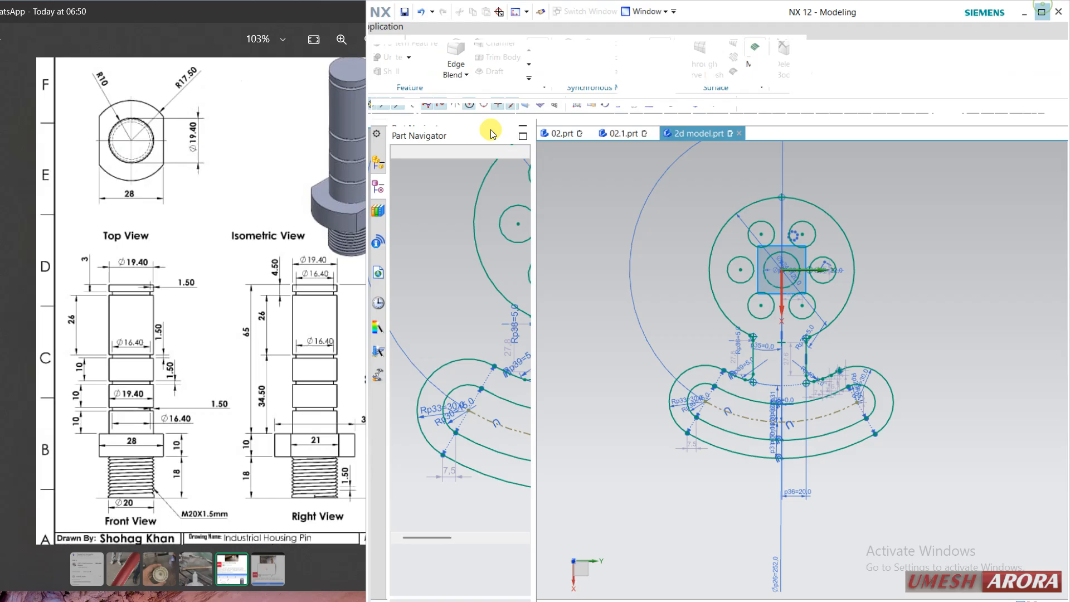
{"action": "left_click", "coordinate": [108, 299]}
{"action": "left_click", "coordinate": [269, 579]}
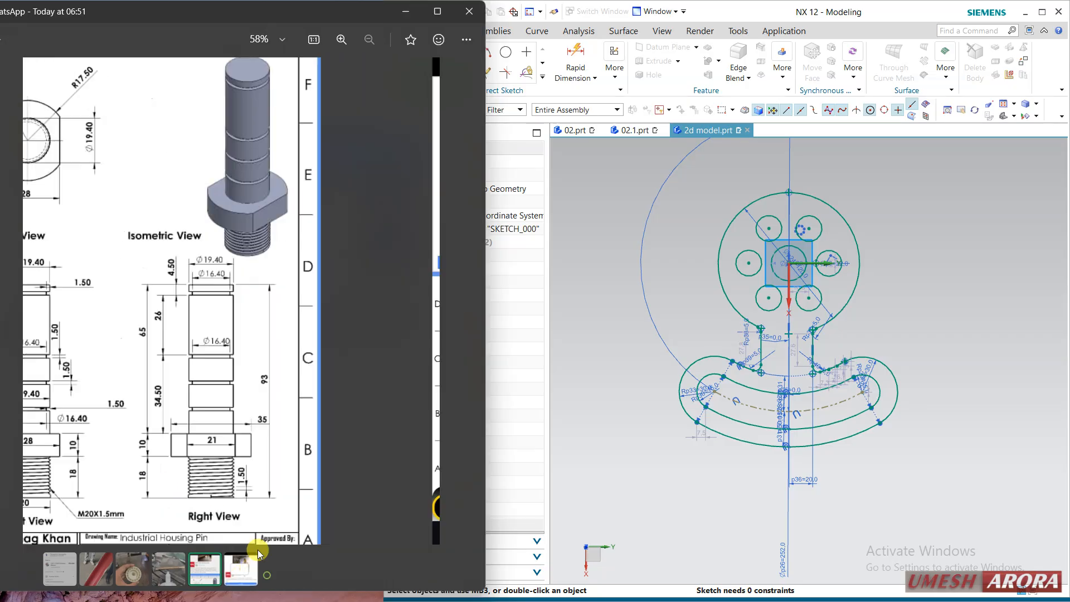
{"action": "scroll", "coordinate": [217, 387], "scroll_direction": "up", "scroll_amount": 5}
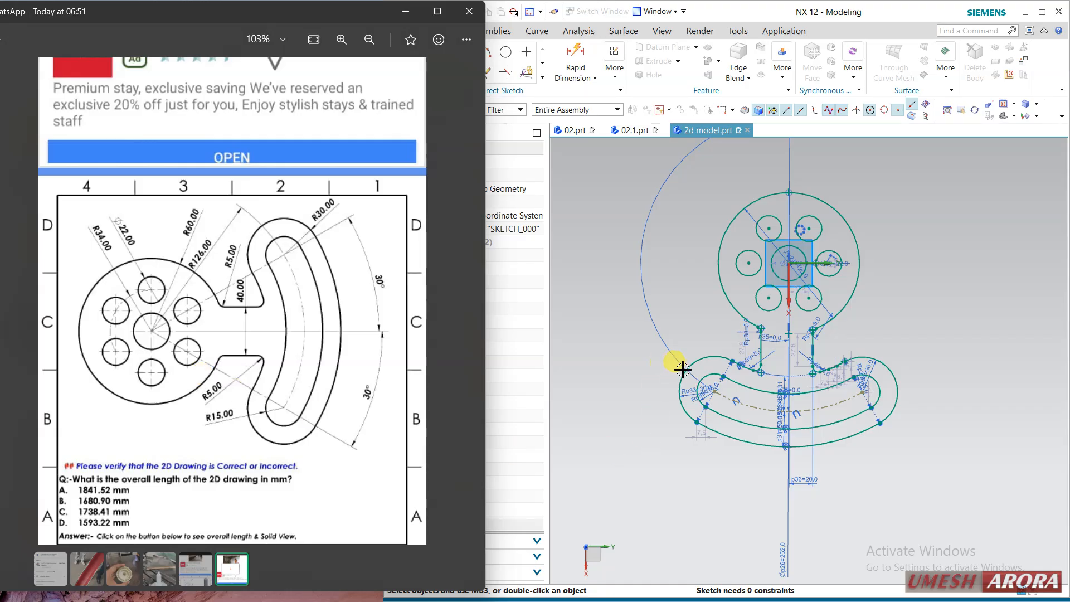
Remove the spline between the neck's right lower R5 fillet and the outer R30 slot arc with Quick Trim.
{"action": "scroll", "coordinate": [748, 223], "scroll_direction": "up", "scroll_amount": 3}
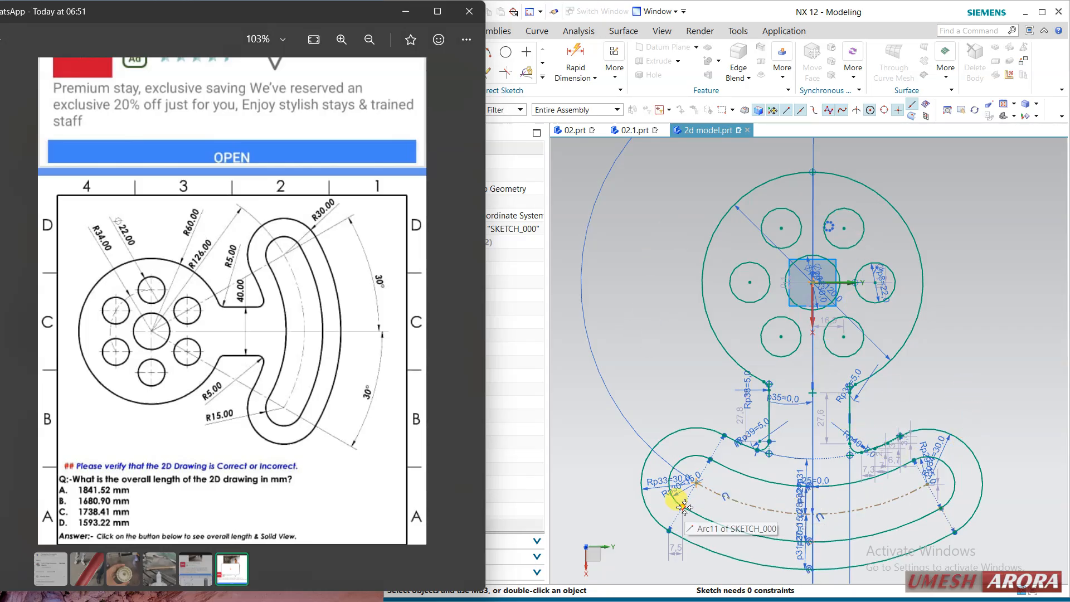
{"action": "scroll", "coordinate": [909, 449], "scroll_direction": "up", "scroll_amount": 5}
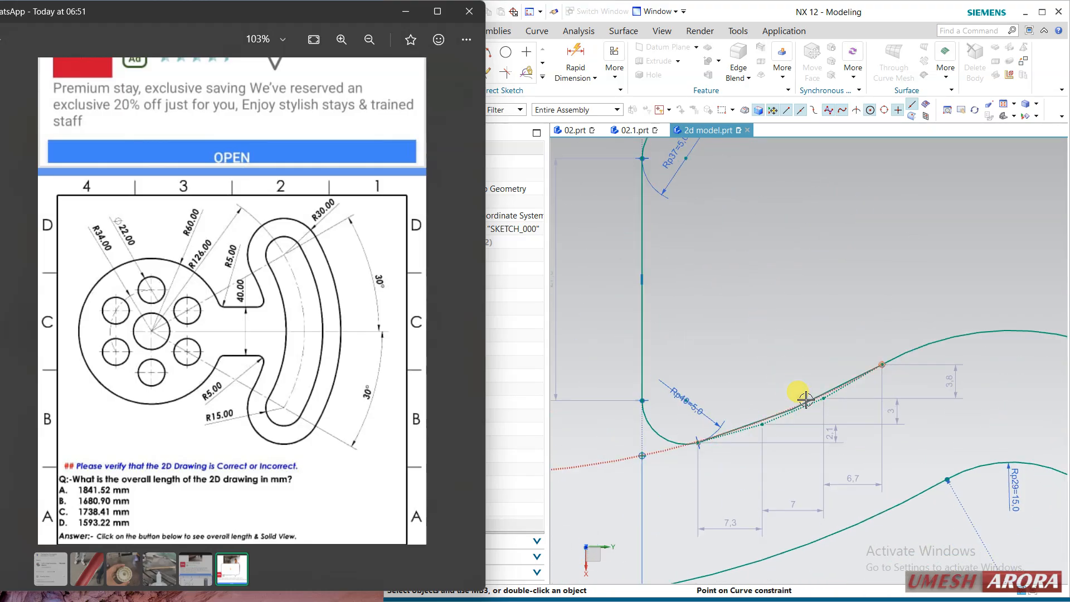
{"action": "scroll", "coordinate": [815, 386], "scroll_direction": "down", "scroll_amount": 3}
{"action": "scroll", "coordinate": [815, 385], "scroll_direction": "down", "scroll_amount": 4}
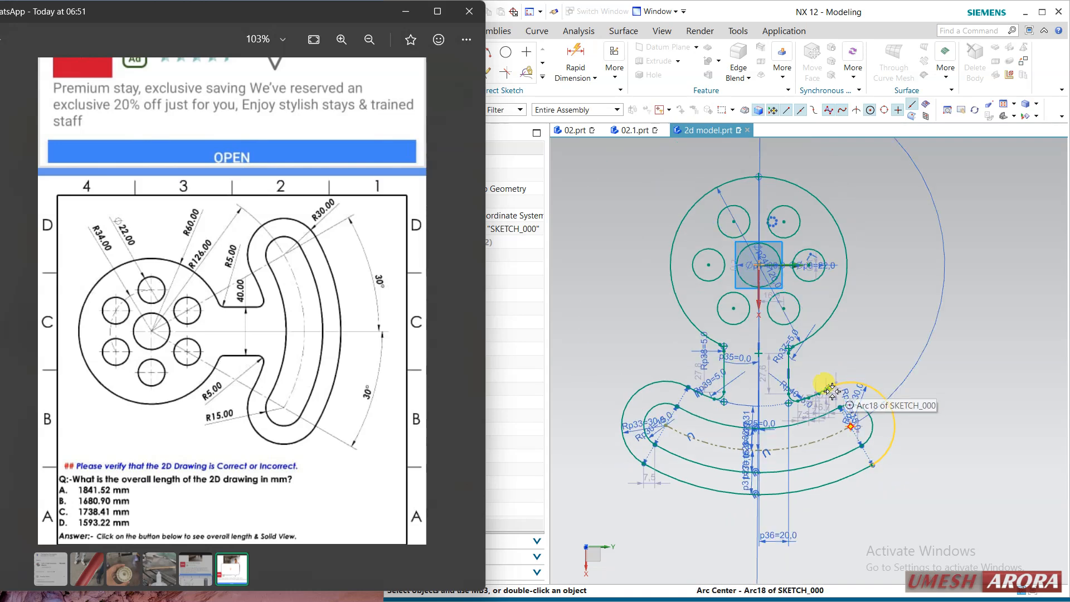
{"action": "scroll", "coordinate": [843, 384], "scroll_direction": "up", "scroll_amount": 6}
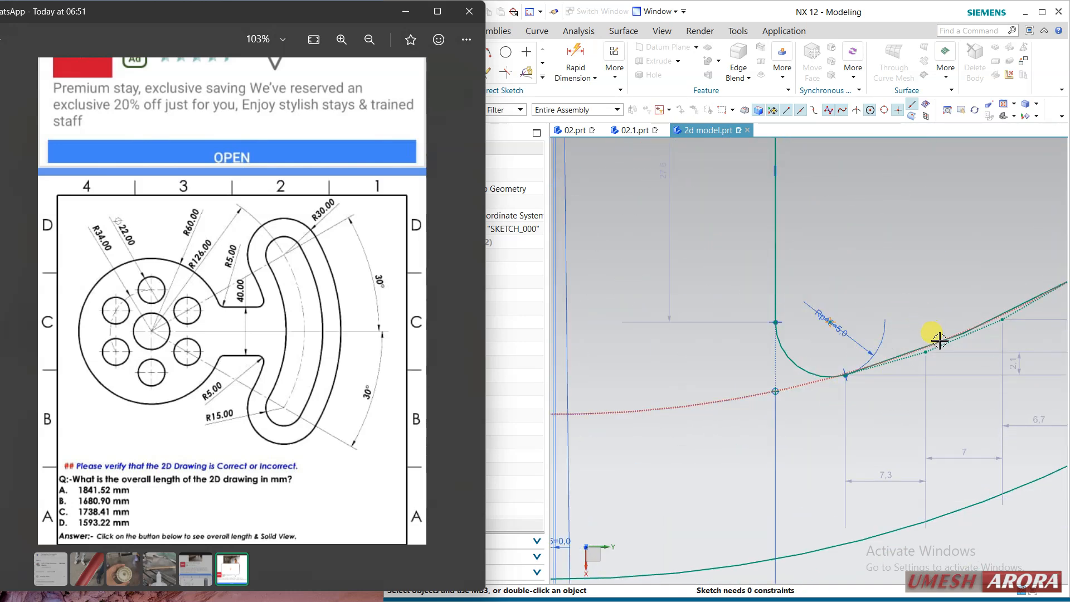
{"action": "scroll", "coordinate": [847, 387], "scroll_direction": "down", "scroll_amount": 4}
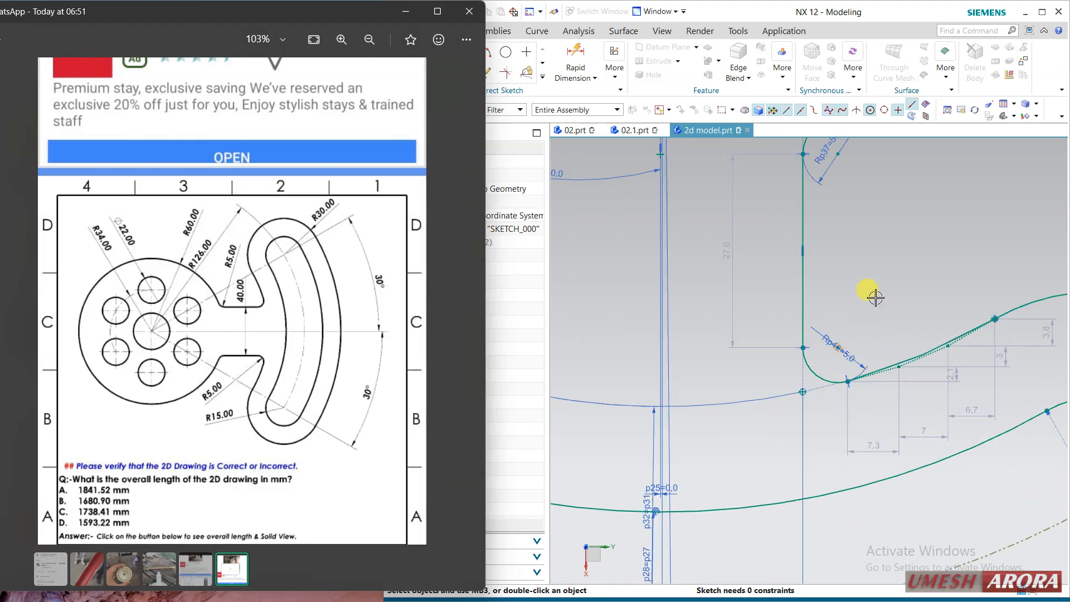
{"action": "left_click", "coordinate": [544, 92]}
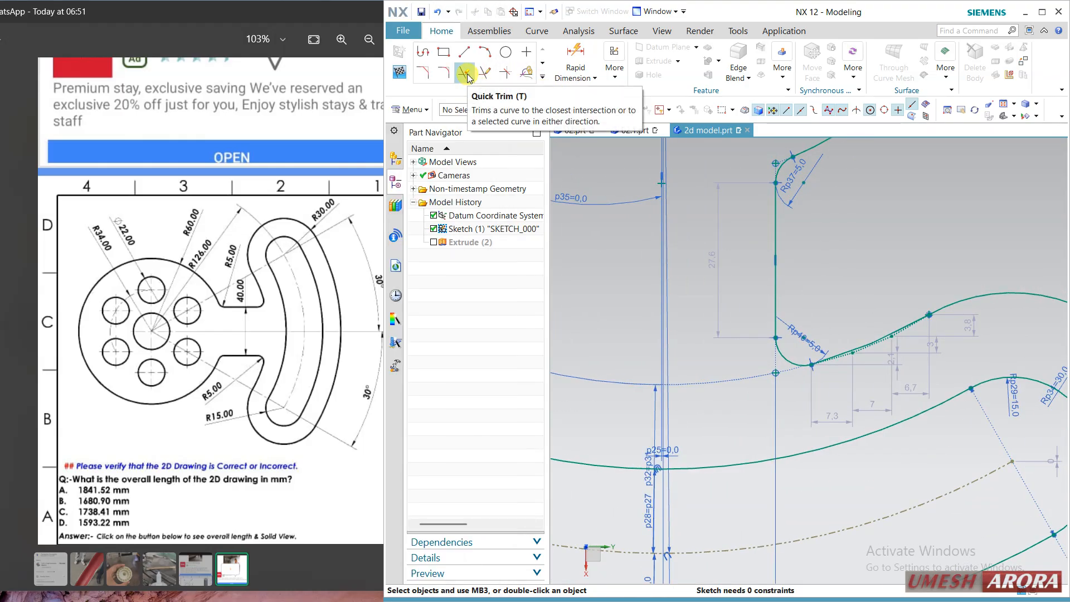
{"action": "left_click", "coordinate": [464, 73]}
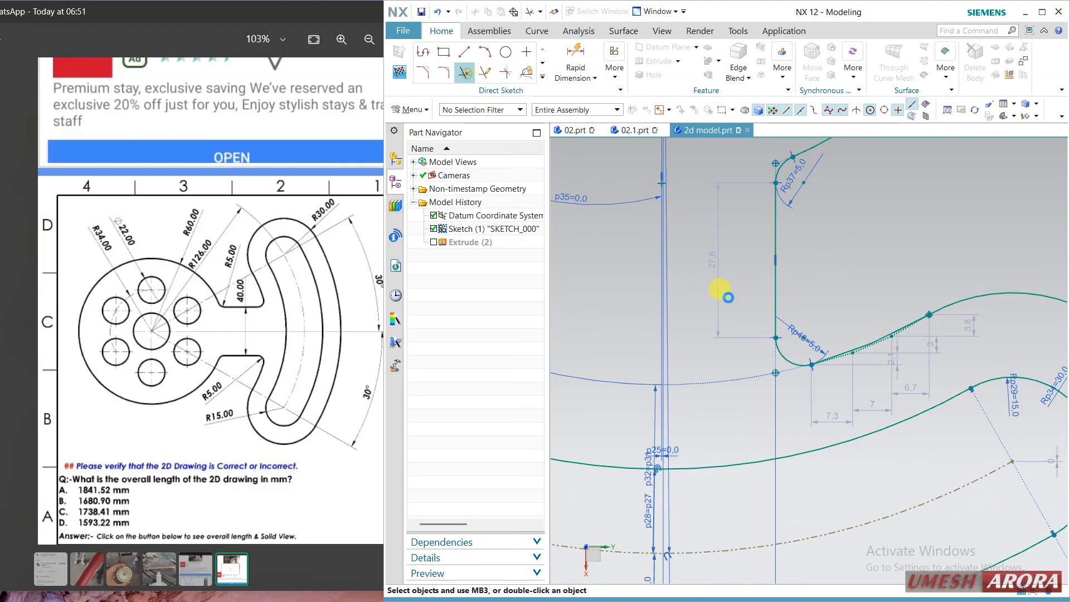
{"action": "left_click", "coordinate": [865, 344]}
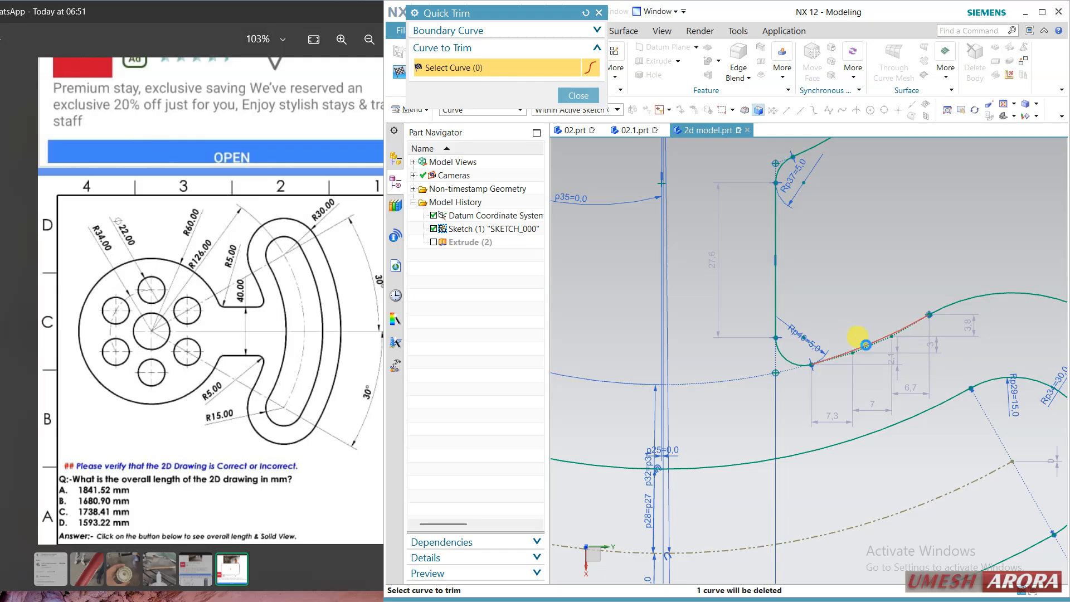
{"action": "middle_click", "coordinate": [833, 393]}
Draw a 192 mm diameter circle centred on the flange, passing through the inner endpoint of the right R30 arc.
{"action": "scroll", "coordinate": [875, 391], "scroll_direction": "down", "scroll_amount": 3}
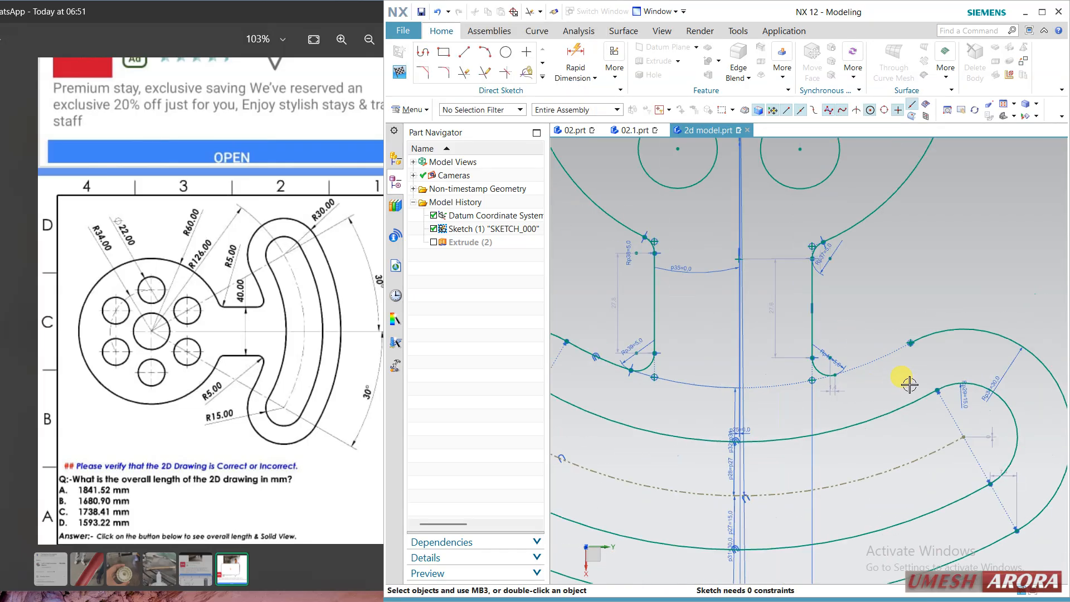
{"action": "left_click", "coordinate": [506, 52]}
{"action": "middle_click_drag", "start_coordinate": [848, 274], "coordinate": [843, 360], "text": "shift"}
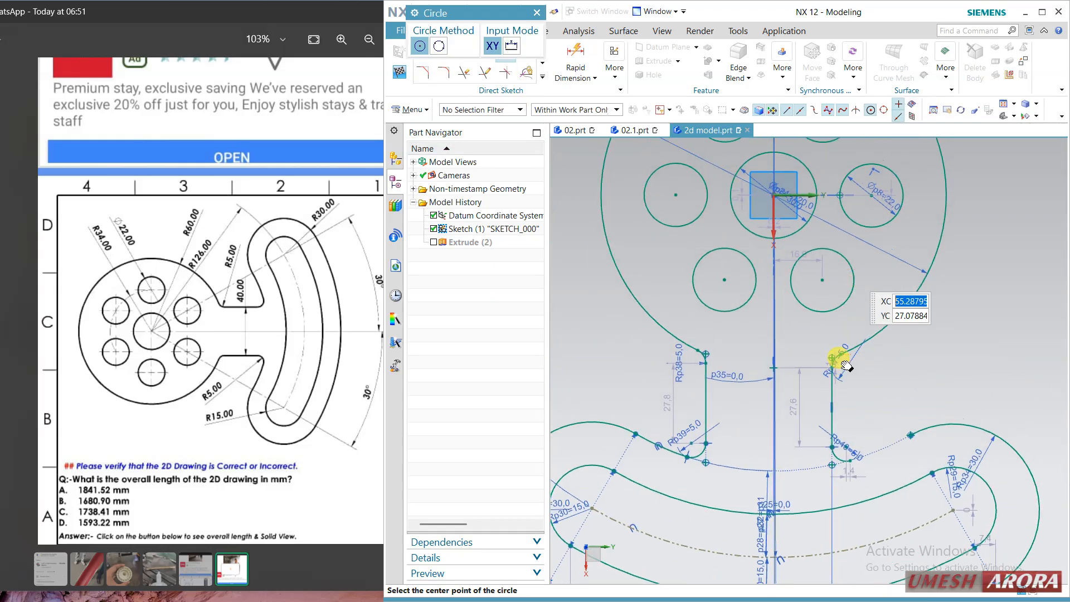
{"action": "left_click", "coordinate": [772, 197]}
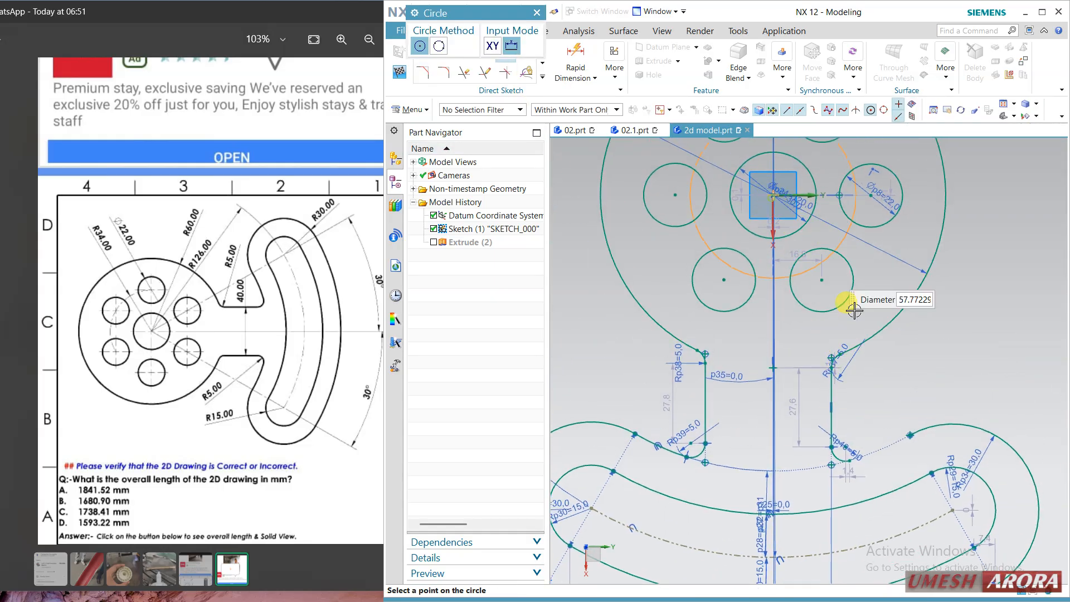
{"action": "left_click", "coordinate": [910, 435]}
{"action": "middle_click", "coordinate": [638, 252]}
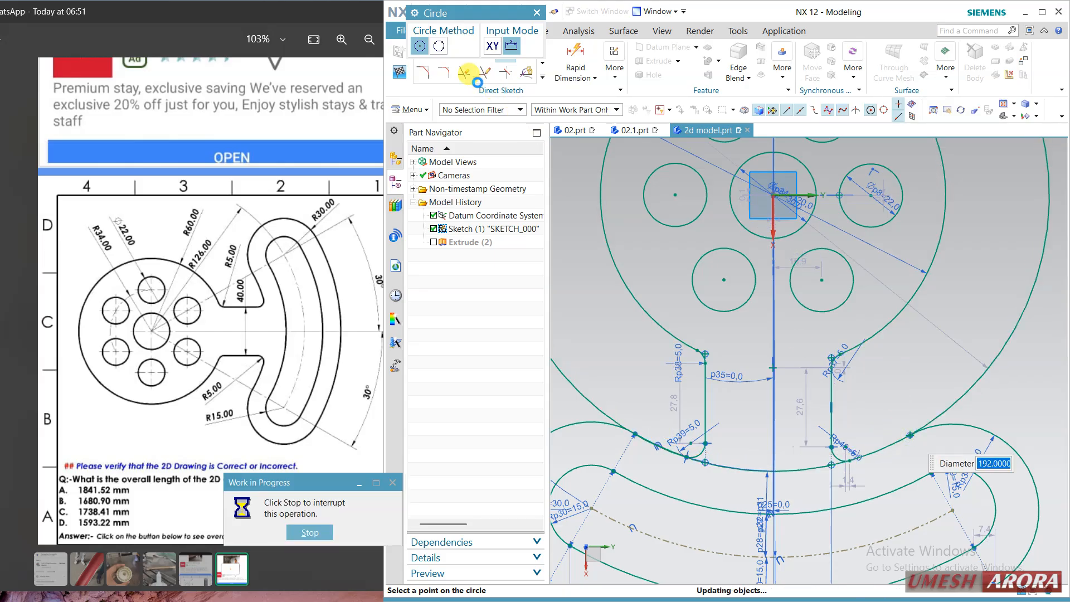
Trim the 192 mm circle so only the arc between the neck's right lower fillet and the right R30 arc remains.
{"action": "left_click", "coordinate": [463, 72]}
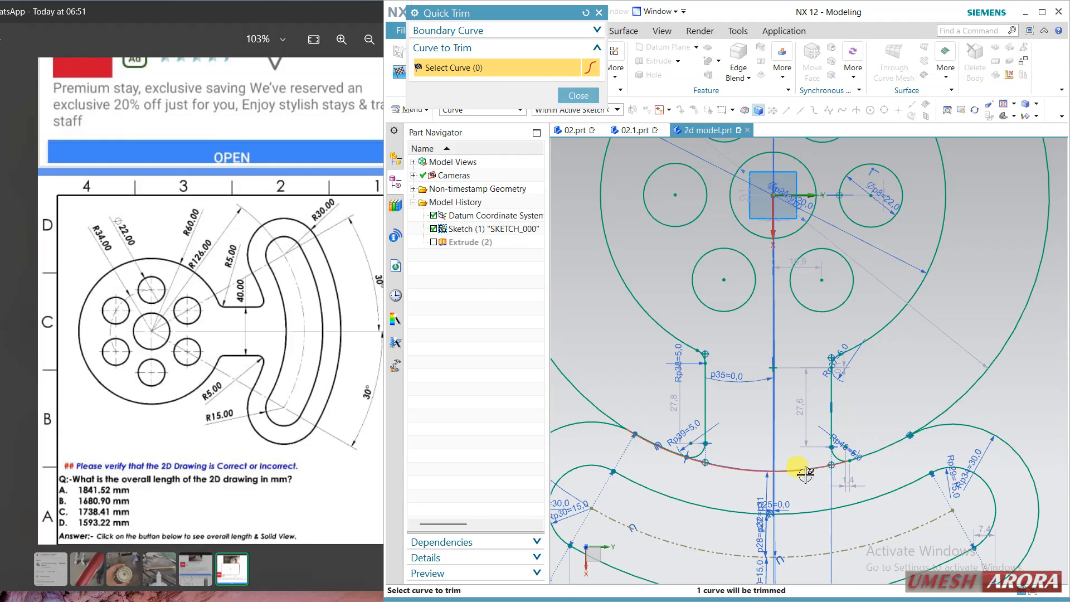
{"action": "left_click", "coordinate": [581, 391]}
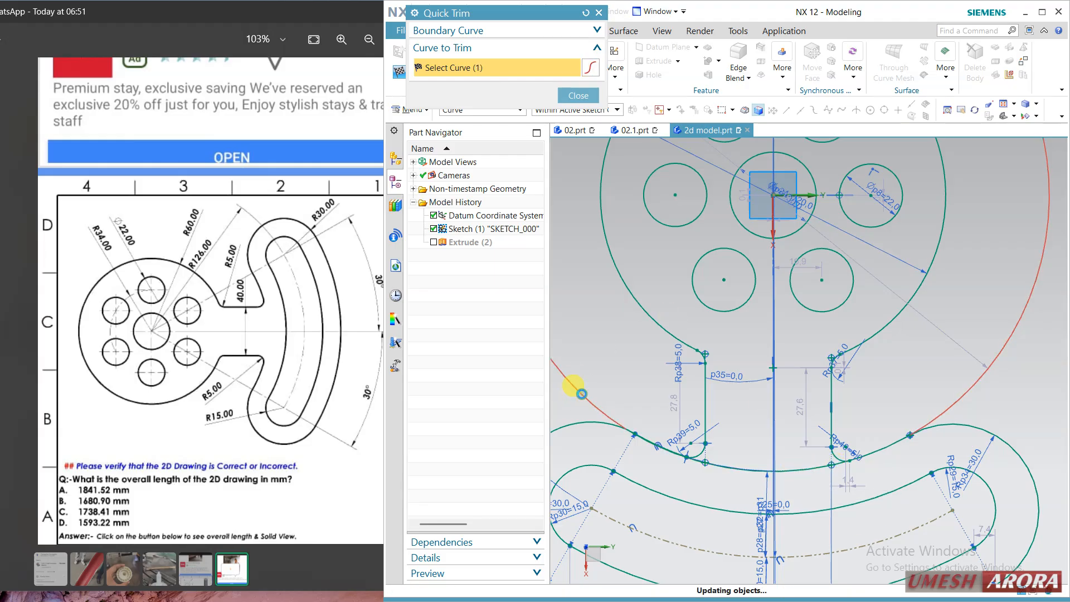
{"action": "left_click", "coordinate": [797, 470]}
{"action": "left_click", "coordinate": [732, 466]}
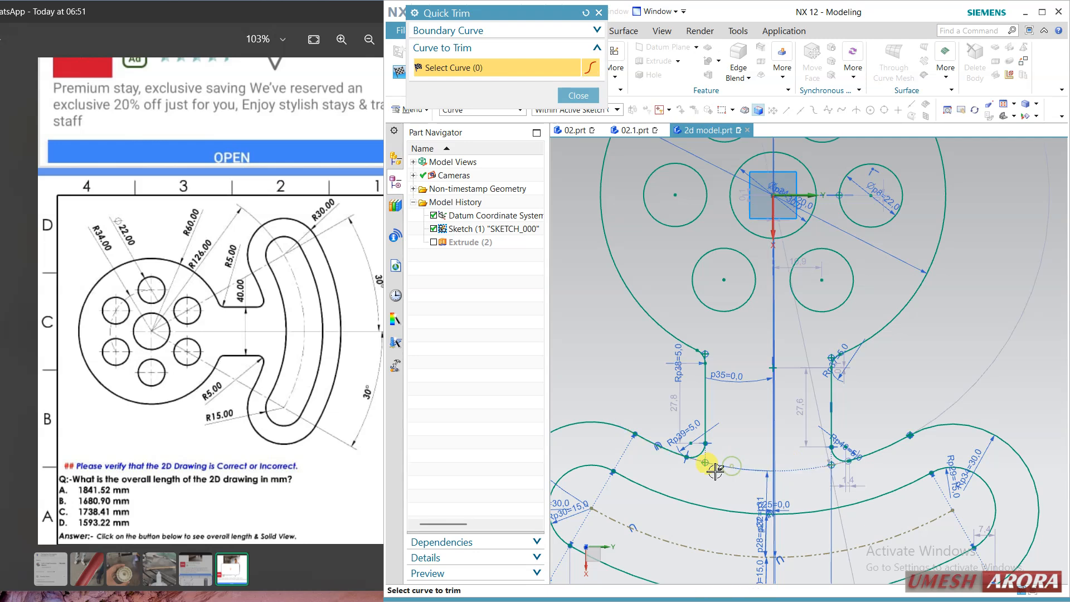
{"action": "scroll", "coordinate": [910, 469], "scroll_direction": "up", "scroll_amount": 2}
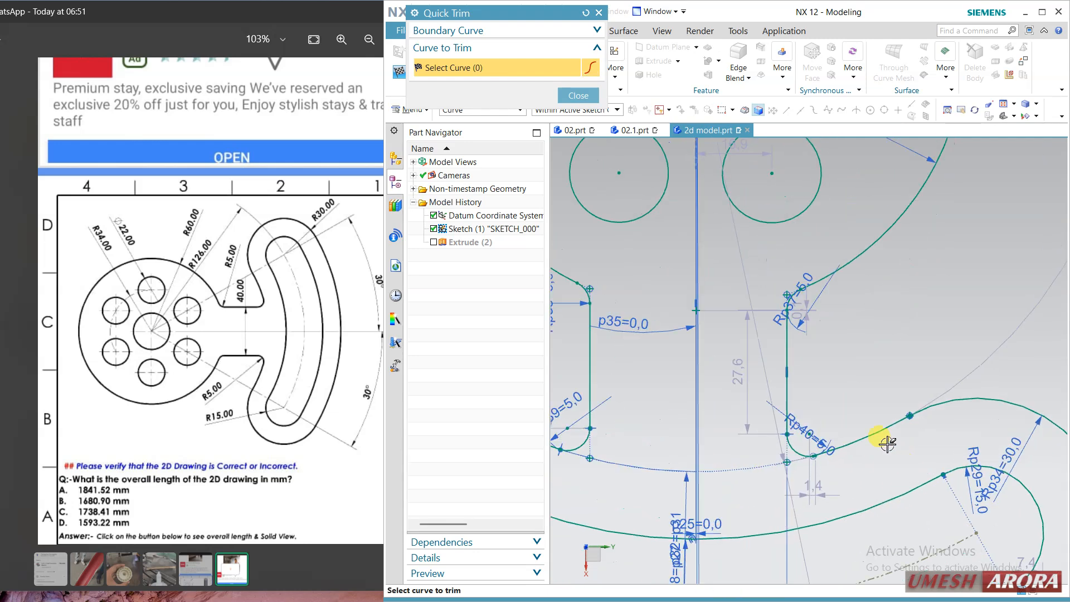
{"action": "scroll", "coordinate": [881, 457], "scroll_direction": "down", "scroll_amount": 2}
{"action": "scroll", "coordinate": [881, 458], "scroll_direction": "down", "scroll_amount": 3}
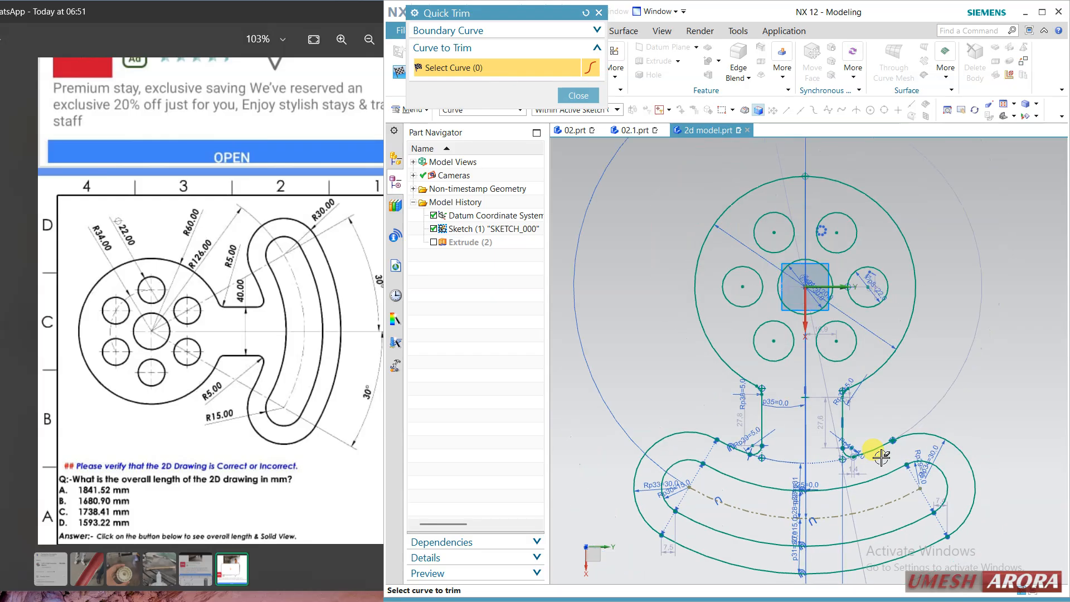
{"action": "scroll", "coordinate": [879, 529], "scroll_direction": "up", "scroll_amount": 4}
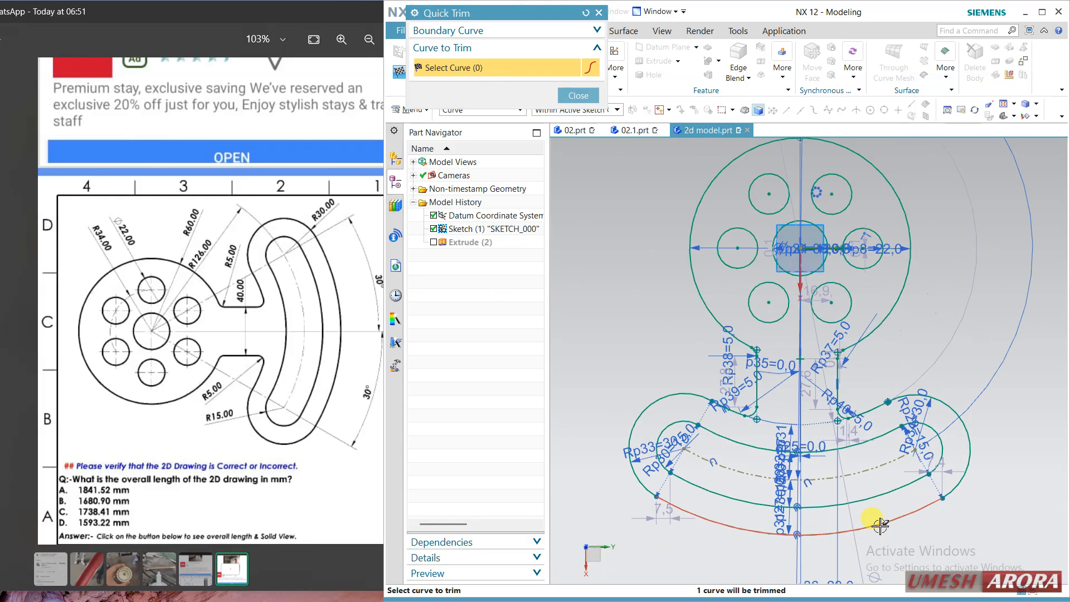
{"action": "left_click", "coordinate": [577, 91]}
Maximize the modeling window and finish the sketch.
{"action": "scroll", "coordinate": [836, 413], "scroll_direction": "down", "scroll_amount": 1}
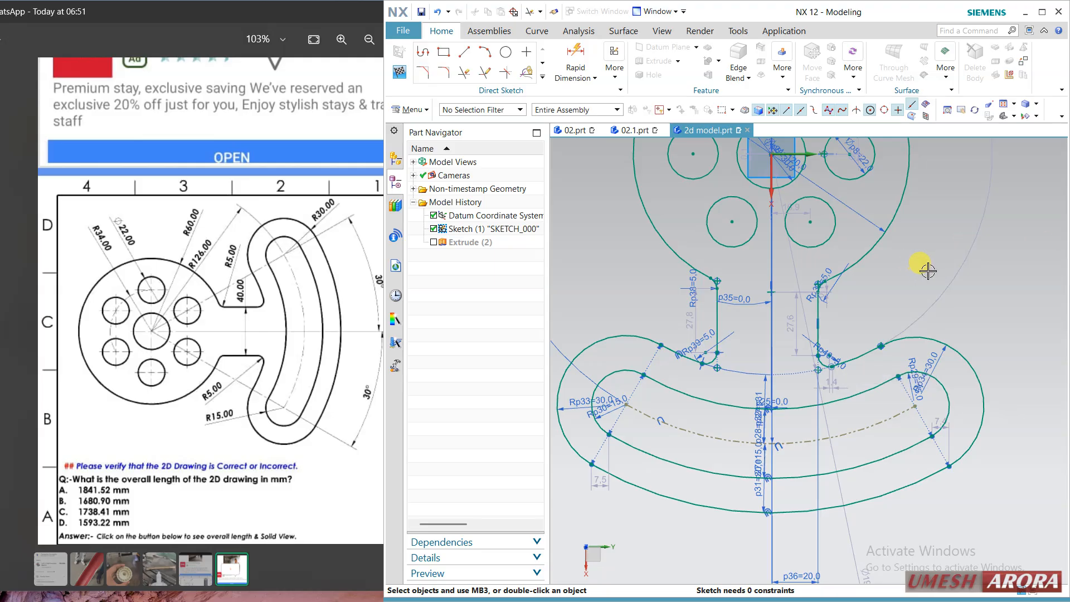
{"action": "scroll", "coordinate": [914, 262], "scroll_direction": "down", "scroll_amount": 4}
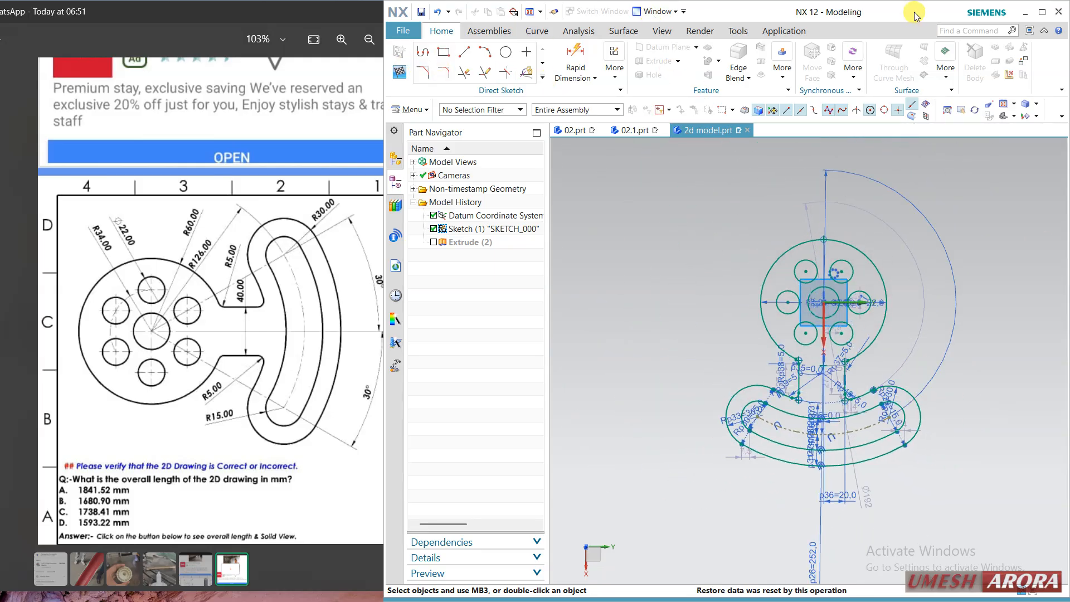
{"action": "left_click", "coordinate": [1042, 12]}
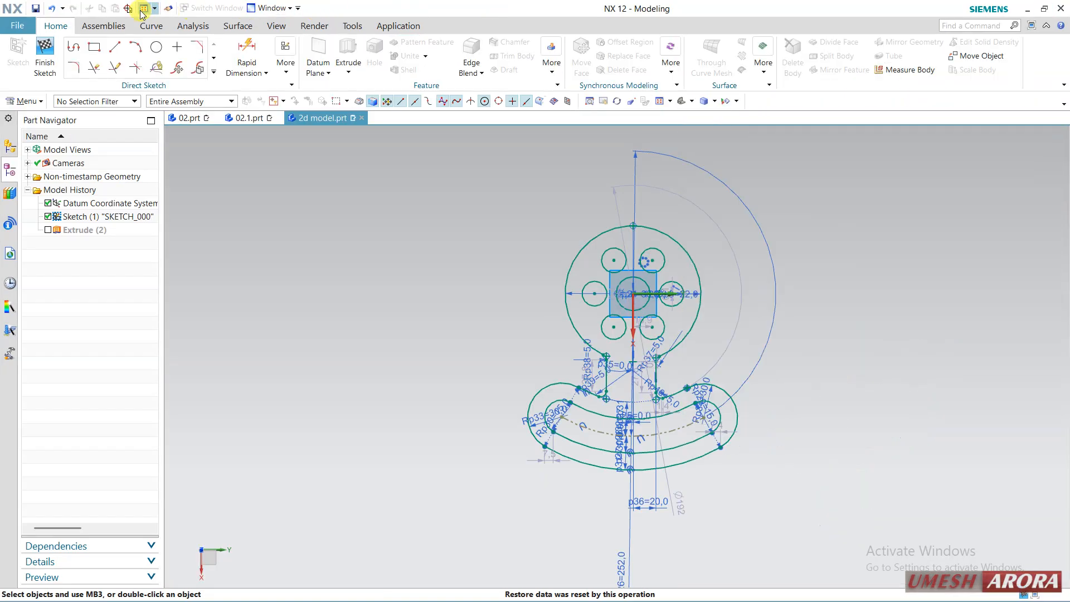
{"action": "left_click", "coordinate": [48, 61]}
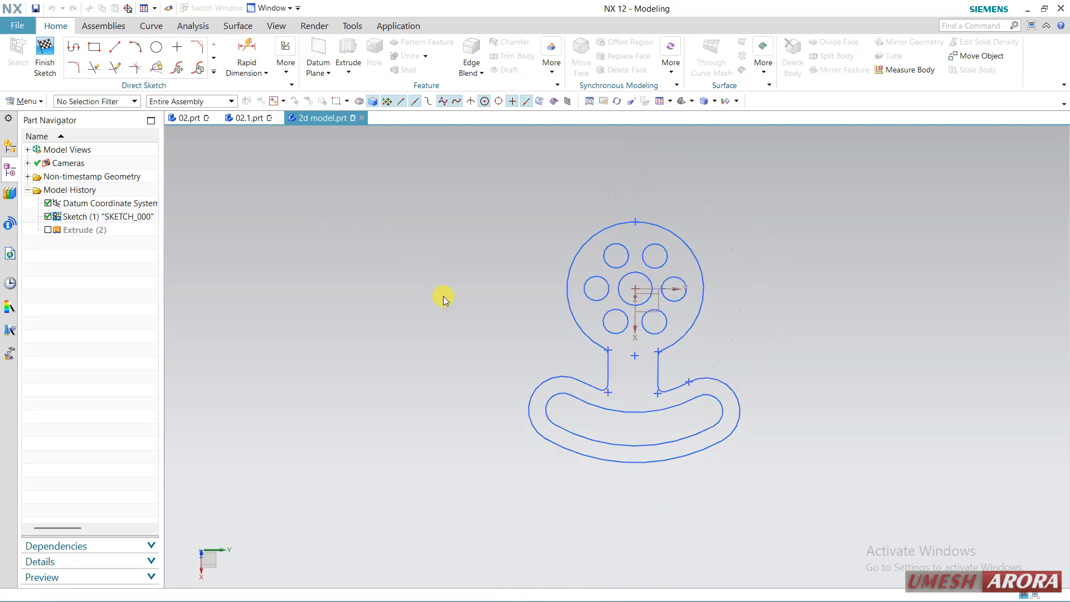
Start opening a part from the Desktop and select the file 5axis part.
{"action": "left_click", "coordinate": [17, 26]}
{"action": "left_click", "coordinate": [22, 72]}
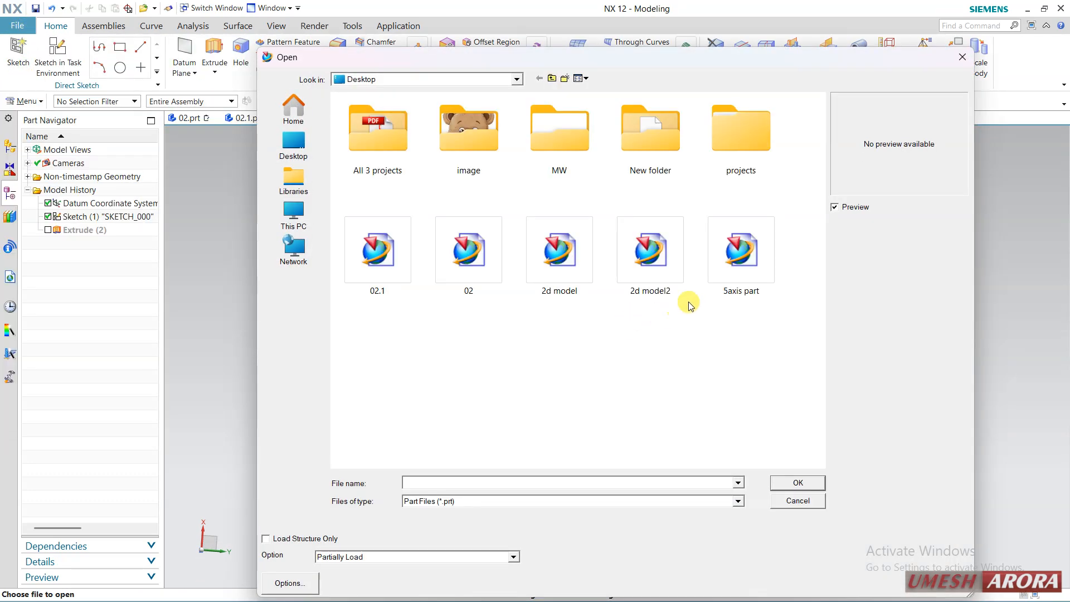
{"action": "left_click", "coordinate": [737, 262]}
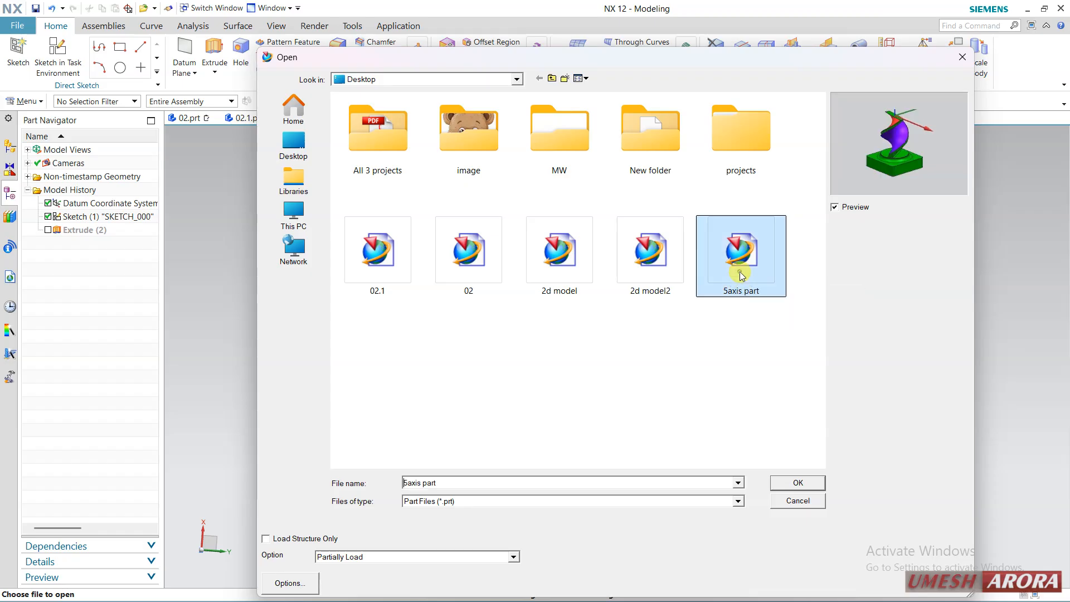
Cancel opening another part and close the 2d model, 02.1 and 02 parts without saving them.
{"action": "left_click", "coordinate": [798, 500]}
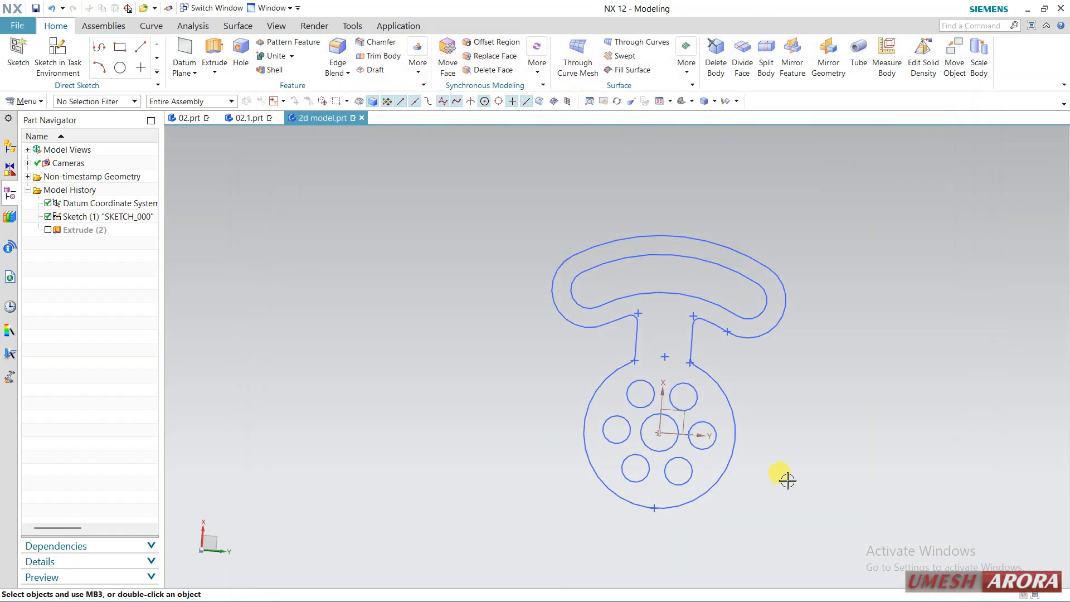
{"action": "left_click", "coordinate": [363, 118]}
{"action": "left_click", "coordinate": [540, 336]}
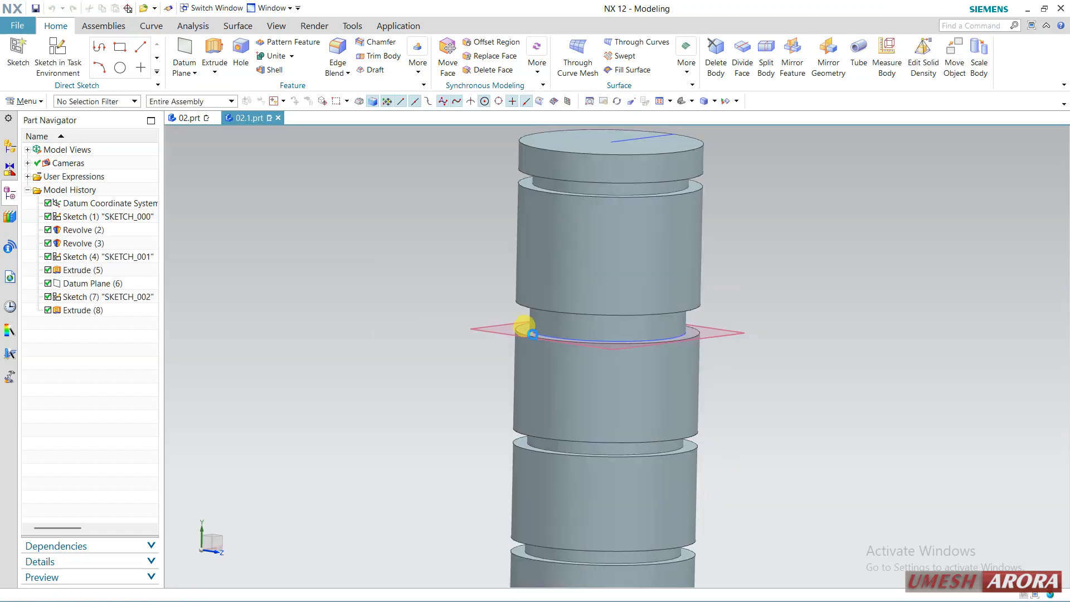
{"action": "left_click", "coordinate": [277, 118]}
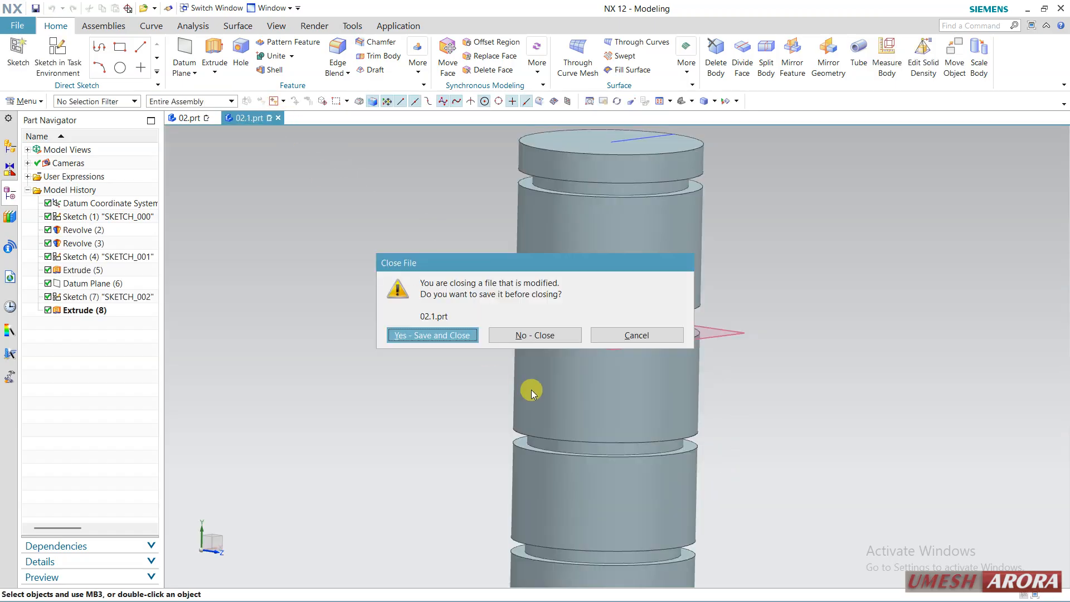
{"action": "left_click", "coordinate": [518, 334]}
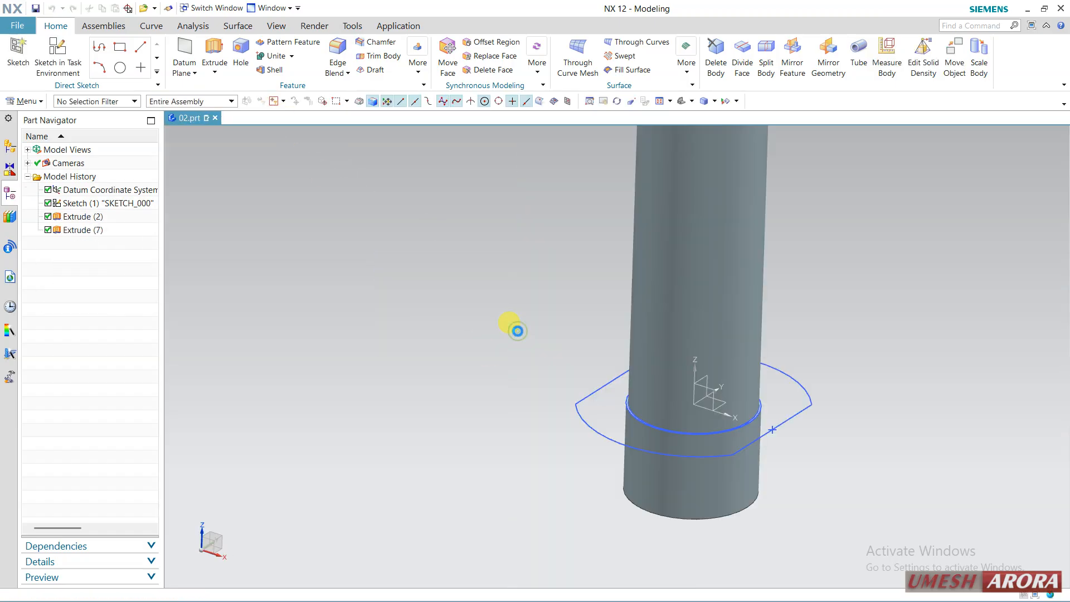
{"action": "left_click", "coordinate": [215, 118]}
{"action": "left_click", "coordinate": [519, 335]}
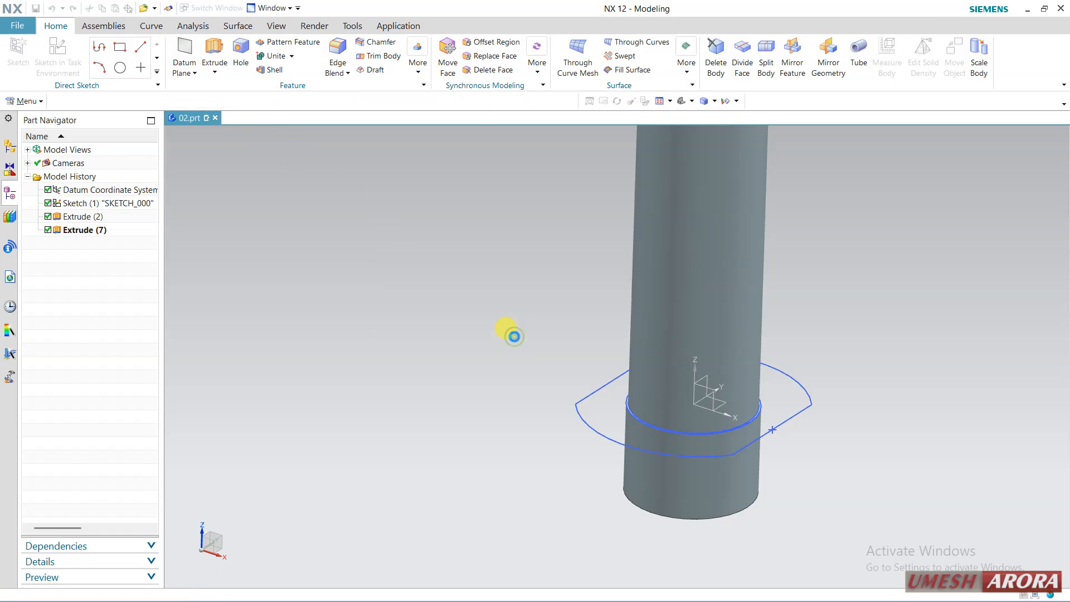
Open assembly2 from the BLOWER folder inside New folder on the Desktop.
{"action": "left_click", "coordinate": [45, 51]}
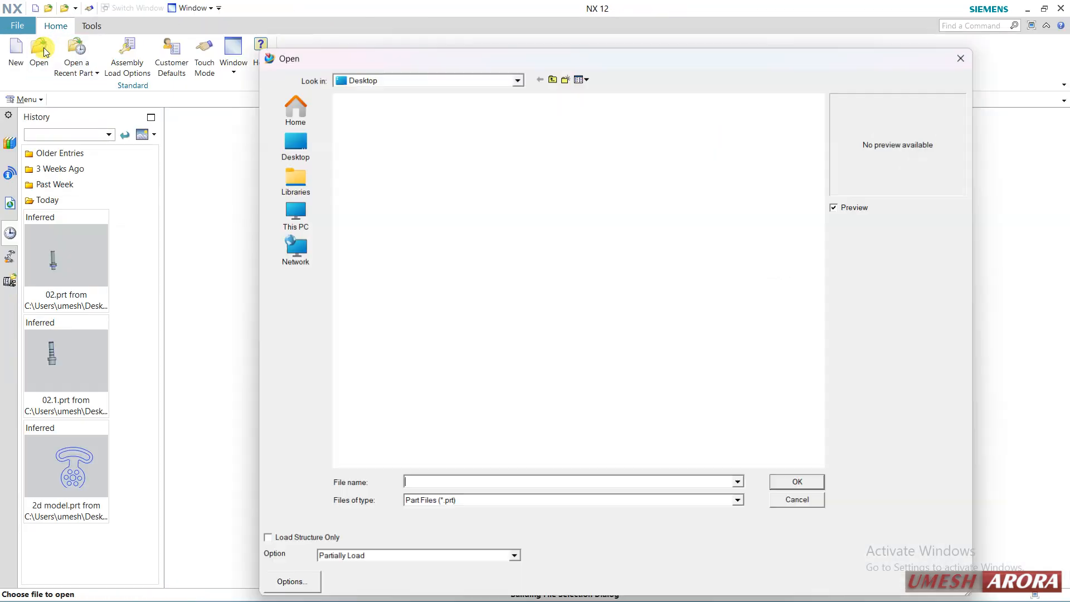
{"action": "double_click", "coordinate": [652, 134]}
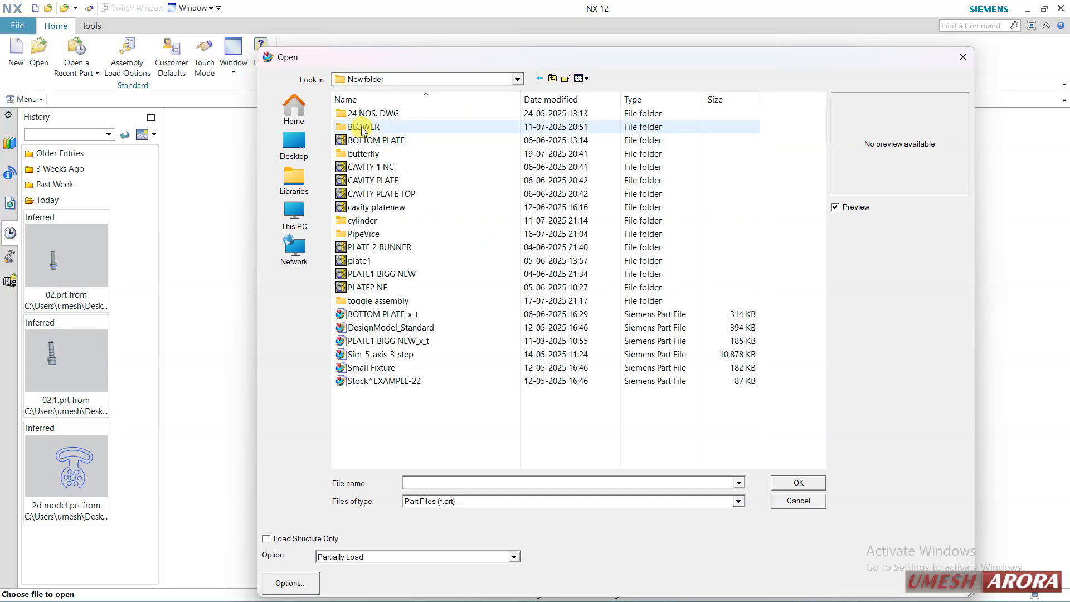
{"action": "double_click", "coordinate": [361, 127]}
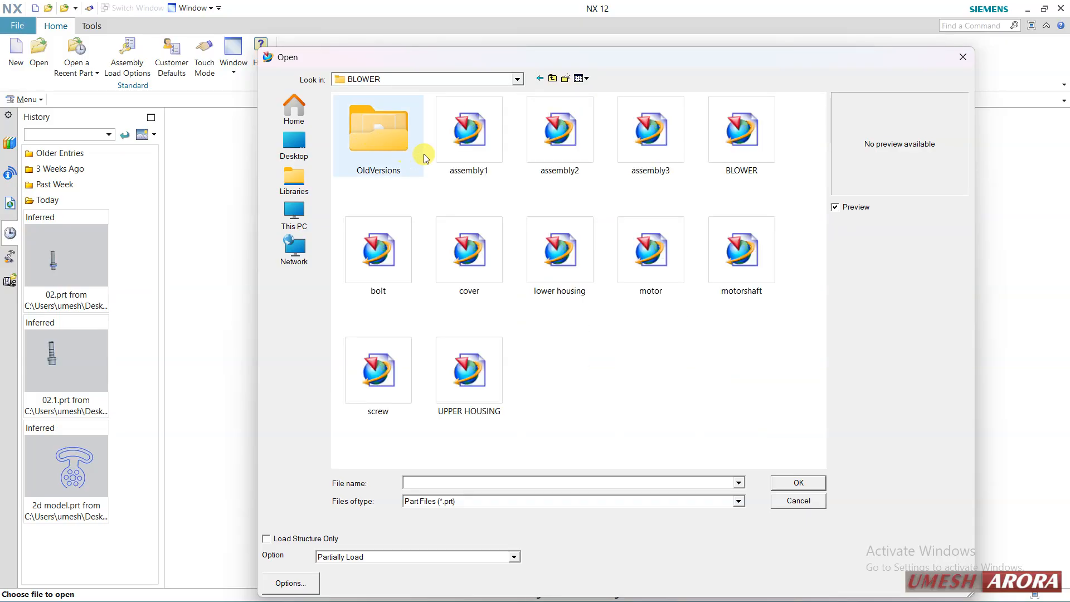
{"action": "left_click", "coordinate": [452, 153]}
{"action": "left_click", "coordinate": [542, 147]}
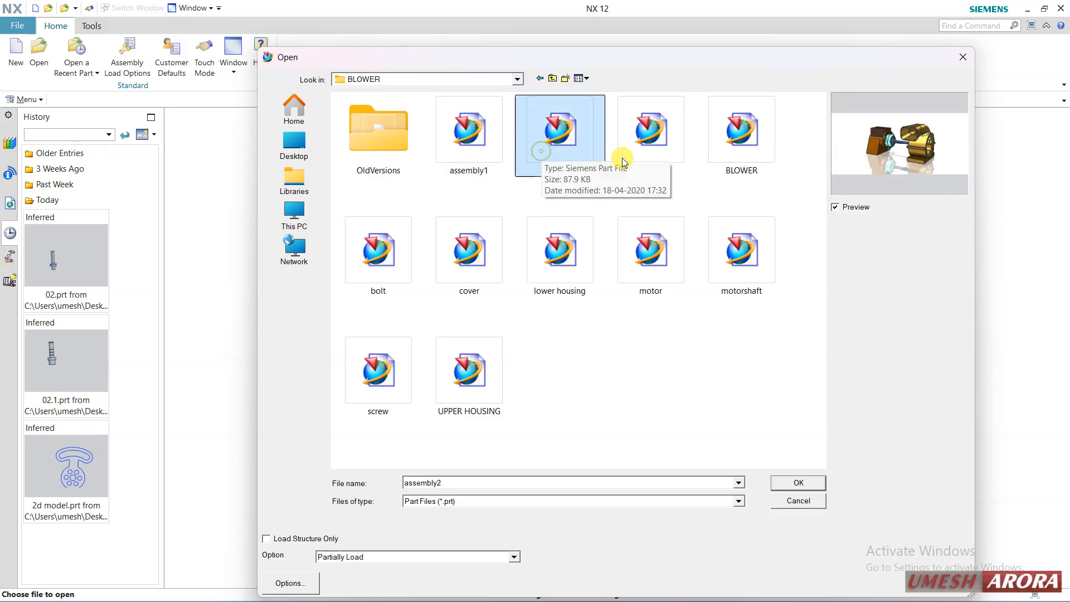
{"action": "left_click", "coordinate": [807, 485]}
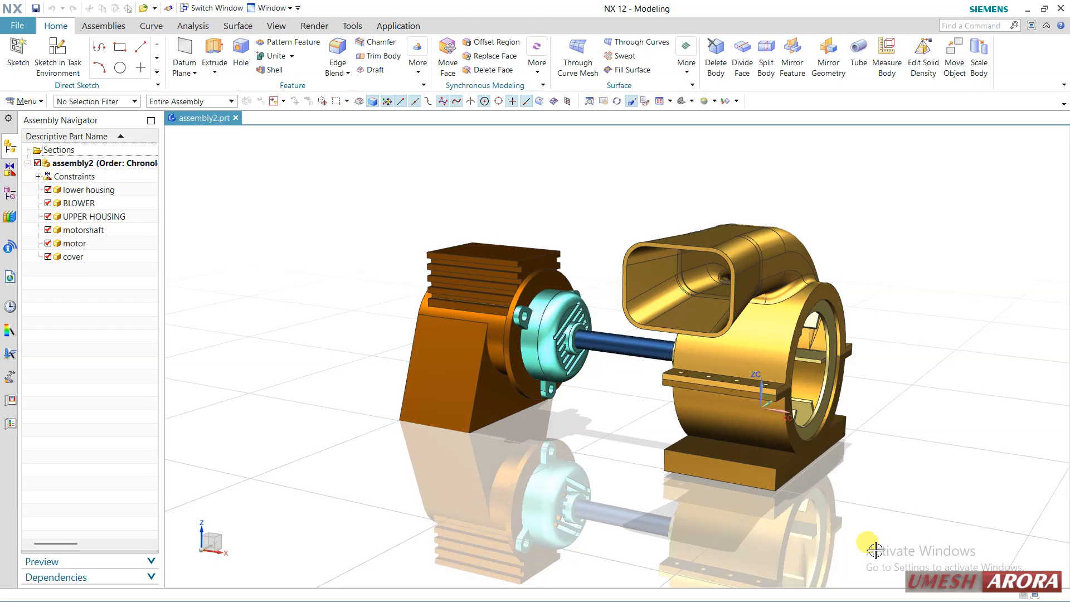
Hide the cover, motor, motorshaft, UPPER HOUSING, BLOWER and lower housing components of assembly2 one by one.
{"action": "middle_click_drag", "start_coordinate": [947, 479], "coordinate": [865, 463]}
{"action": "mouse_move", "coordinate": [721, 291]}
{"action": "middle_mouse_down"}
{"action": "mouse_move", "coordinate": [695, 324]}
{"action": "mouse_move", "coordinate": [725, 301]}
{"action": "mouse_move", "coordinate": [714, 305]}
{"action": "middle_mouse_up"}
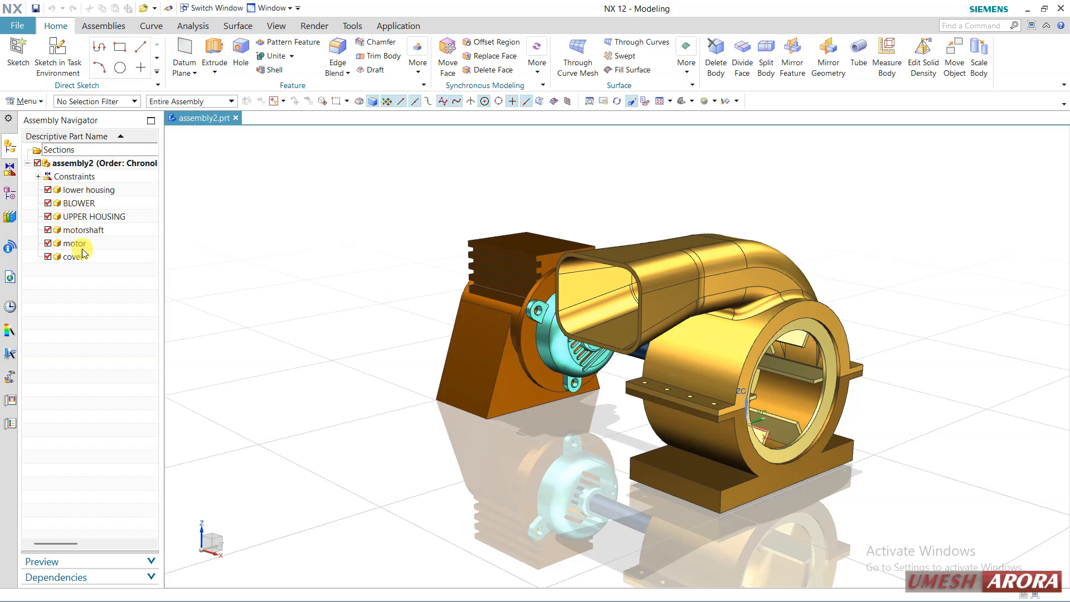
{"action": "left_click", "coordinate": [48, 257]}
{"action": "middle_click_drag", "start_coordinate": [270, 311], "coordinate": [379, 326]}
{"action": "left_click", "coordinate": [47, 244]}
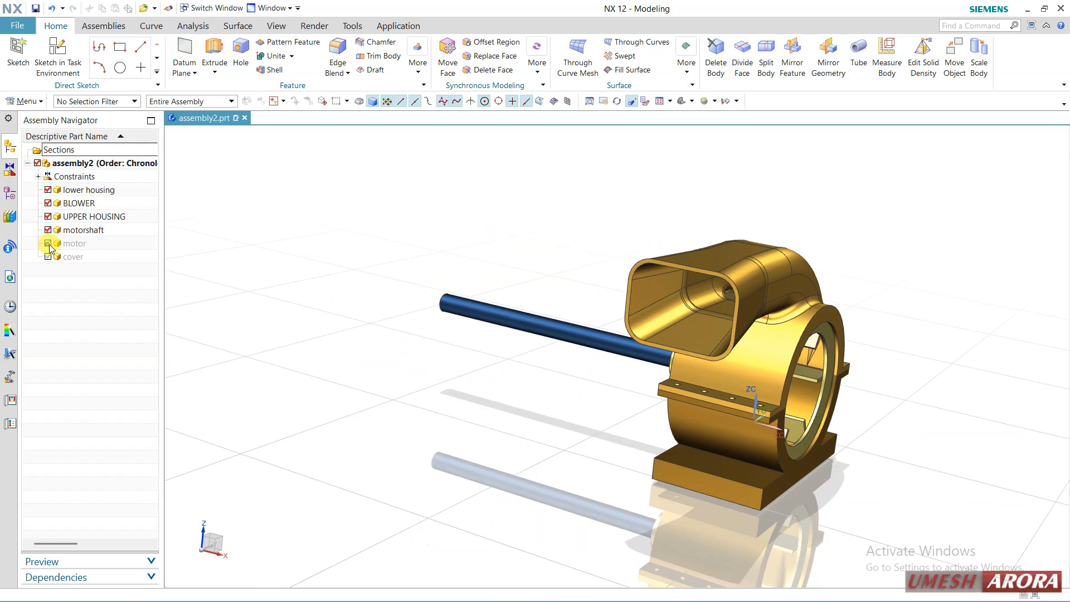
{"action": "left_click", "coordinate": [48, 230]}
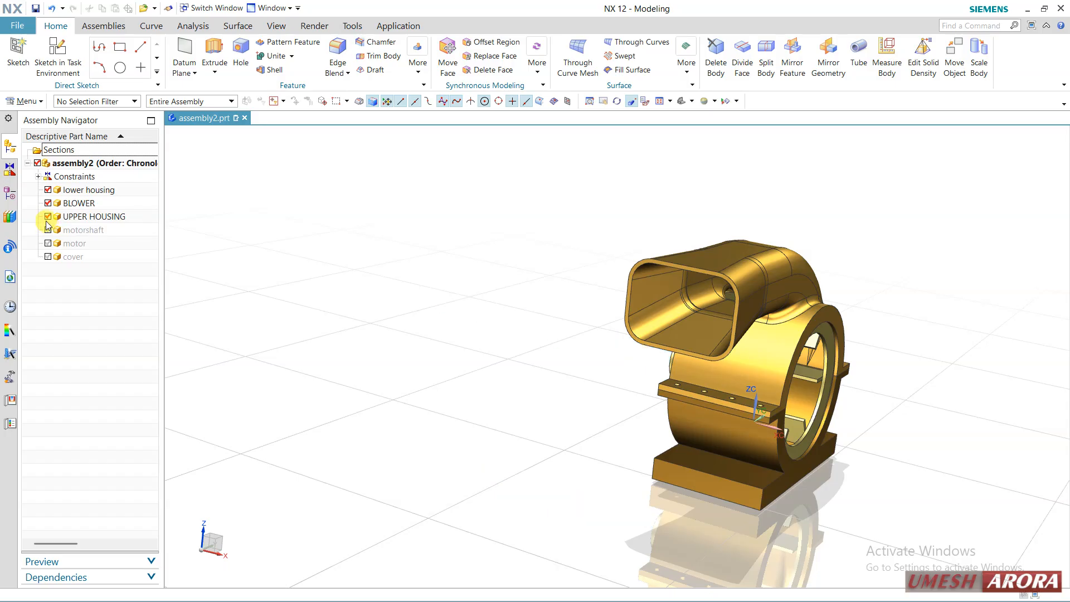
{"action": "left_click", "coordinate": [48, 217]}
{"action": "left_click", "coordinate": [48, 203]}
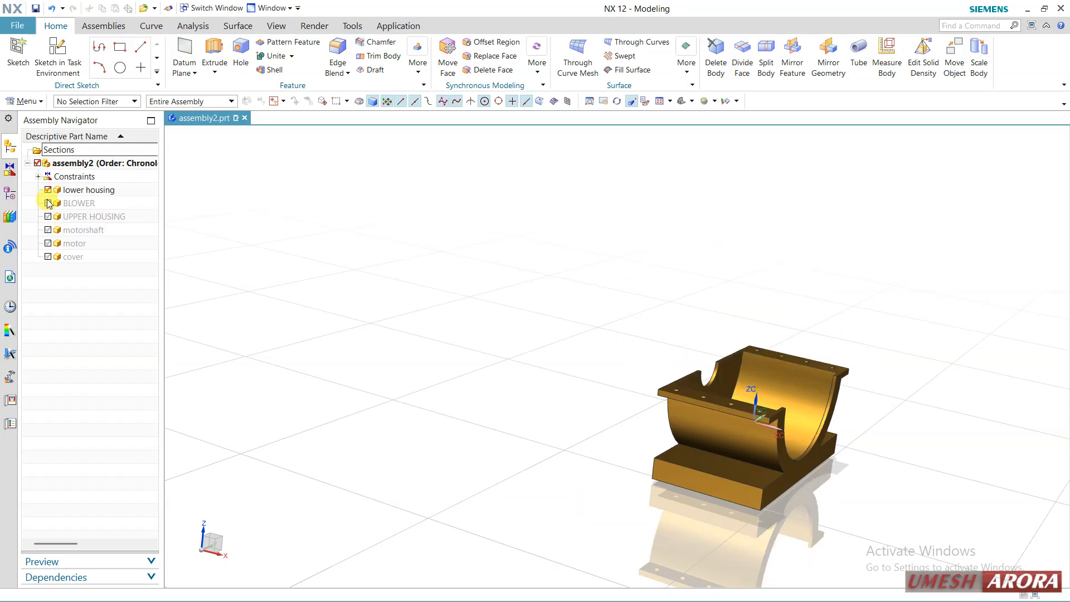
{"action": "left_click", "coordinate": [47, 190]}
Show all components of assembly2 again, from the lower housing through to the cover.
{"action": "left_click", "coordinate": [48, 190]}
{"action": "left_click", "coordinate": [48, 204]}
{"action": "left_click", "coordinate": [48, 217]}
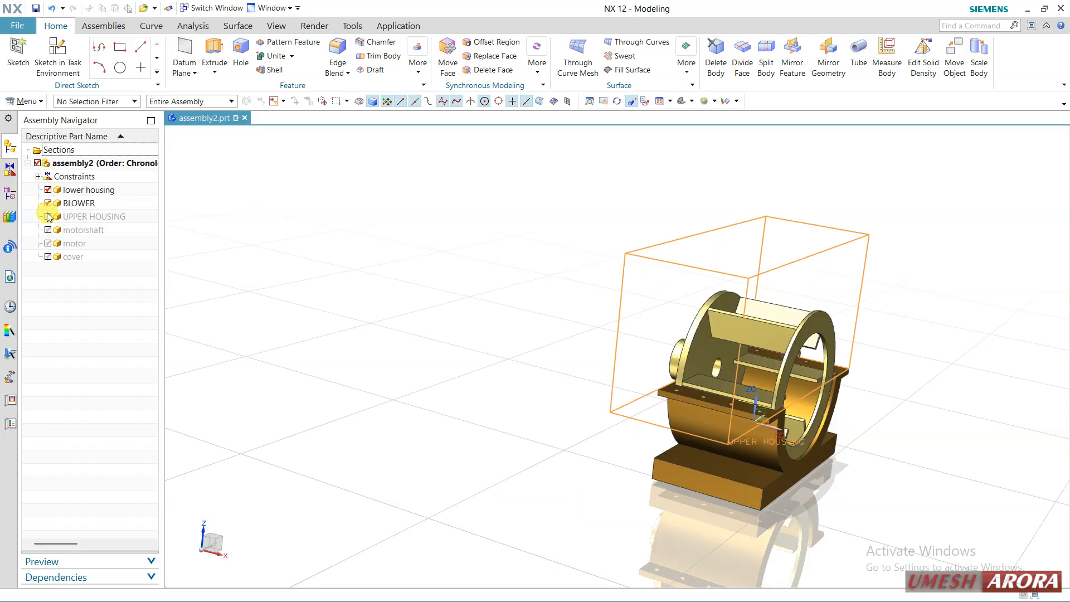
{"action": "left_click", "coordinate": [48, 230]}
{"action": "left_click", "coordinate": [48, 244]}
{"action": "left_click", "coordinate": [48, 257]}
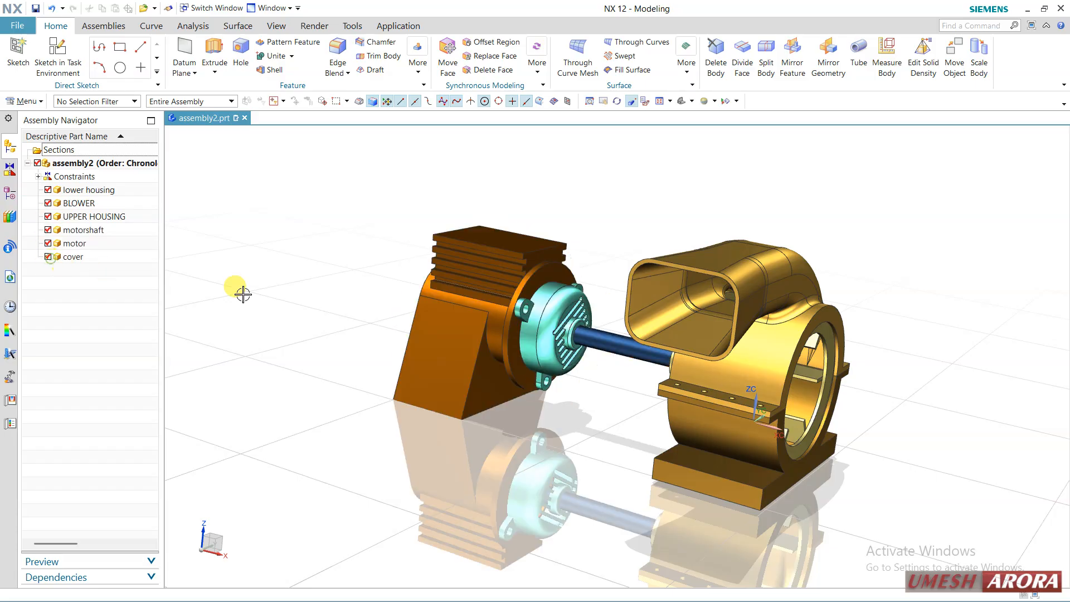
{"action": "middle_click_drag", "start_coordinate": [539, 301], "coordinate": [580, 282]}
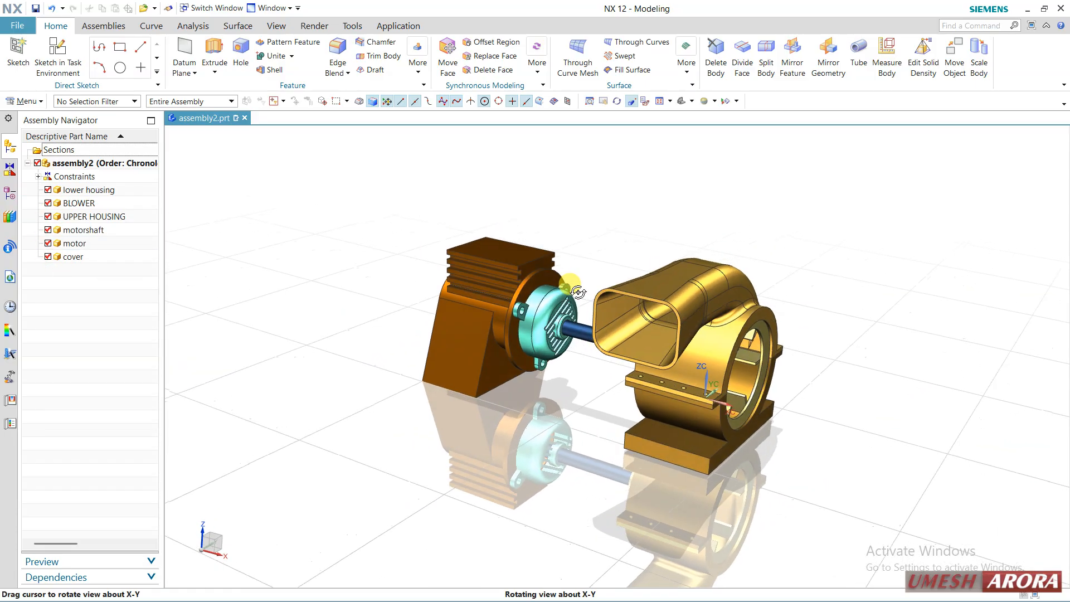
{"action": "scroll", "coordinate": [649, 244], "scroll_direction": "up", "scroll_amount": 1}
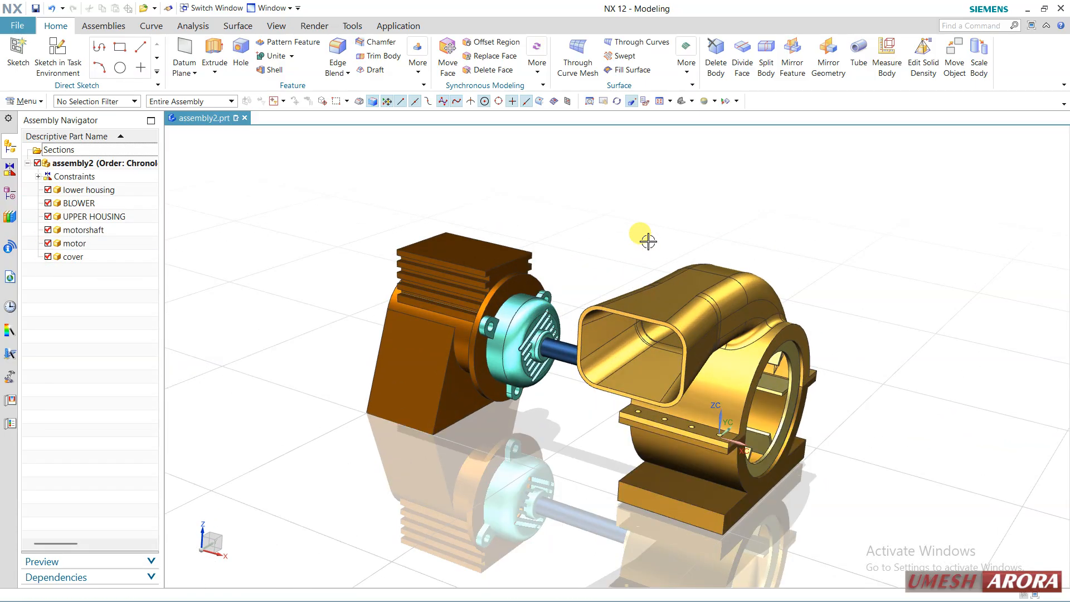
Create a new assembly file in millimeters named assembly4.prt in the BLOWER folder.
{"action": "left_click", "coordinate": [18, 26]}
{"action": "left_click", "coordinate": [35, 41]}
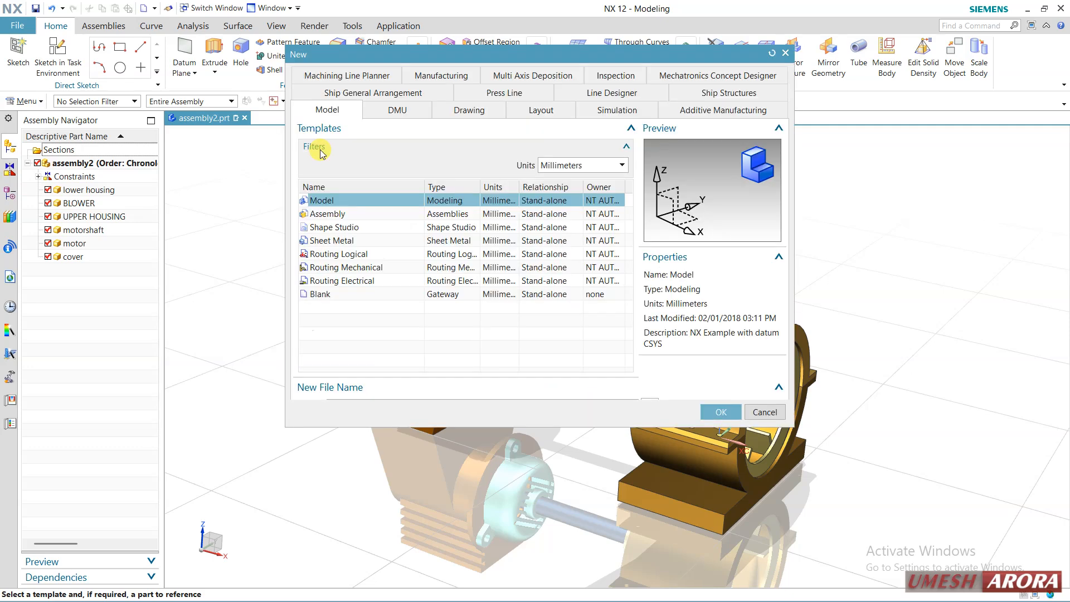
{"action": "left_click", "coordinate": [337, 215]}
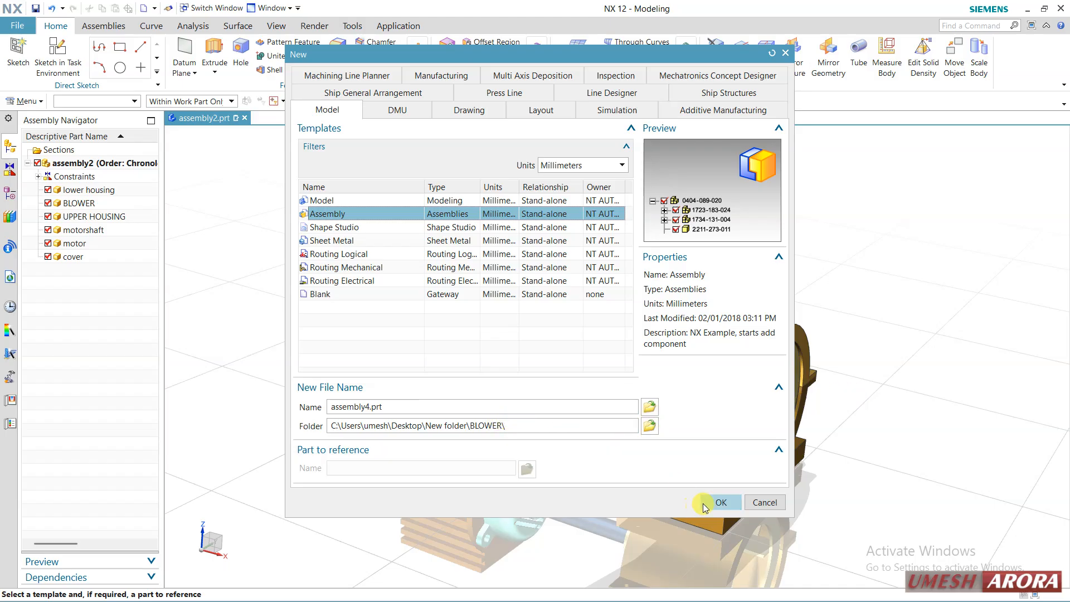
{"action": "left_click", "coordinate": [721, 502]}
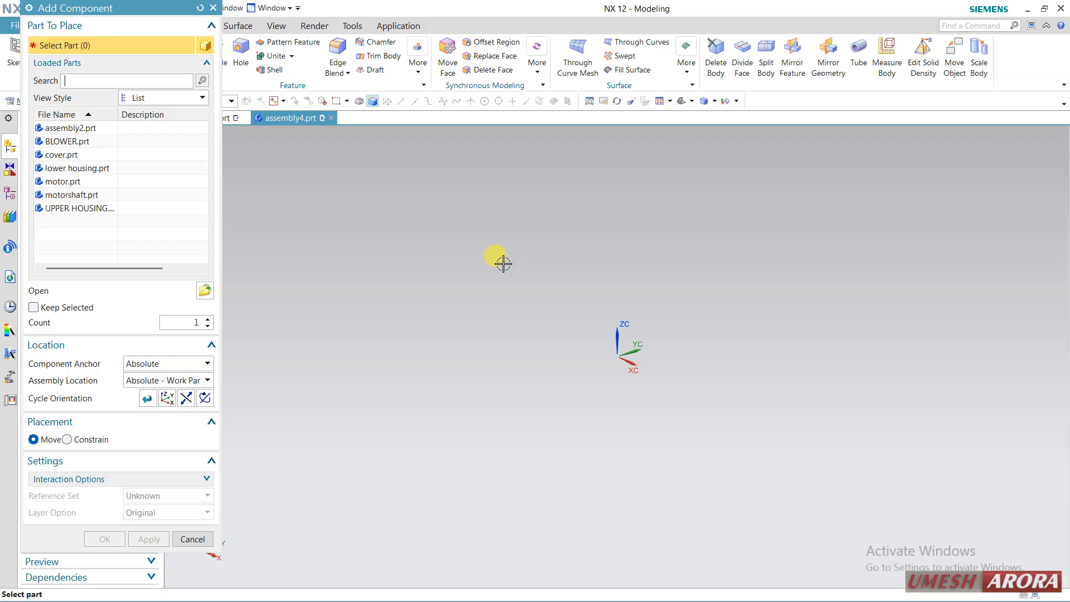
Add lower housing.prt as the first component at the absolute work part location and fix it with a Fix constraint.
{"action": "mouse_move", "coordinate": [117, 169]}
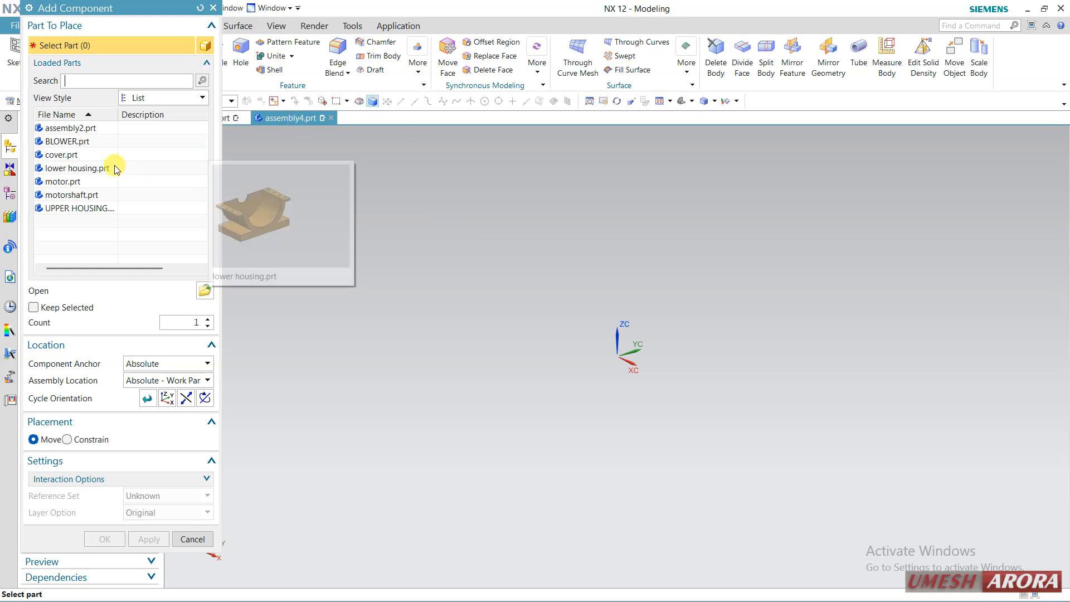
{"action": "left_click", "coordinate": [84, 174]}
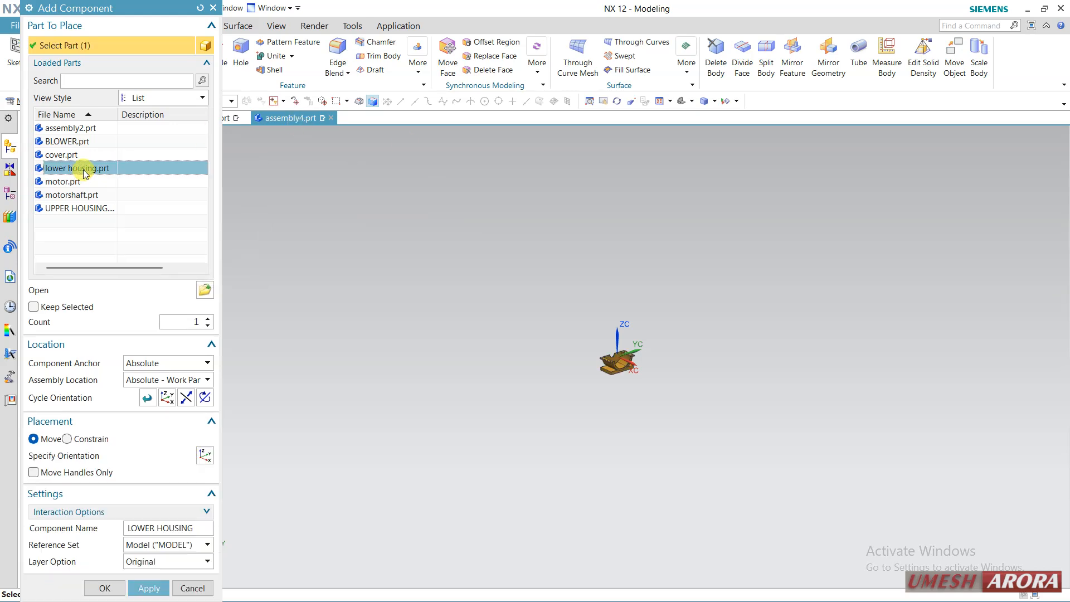
{"action": "scroll", "coordinate": [598, 347], "scroll_direction": "up", "scroll_amount": 3}
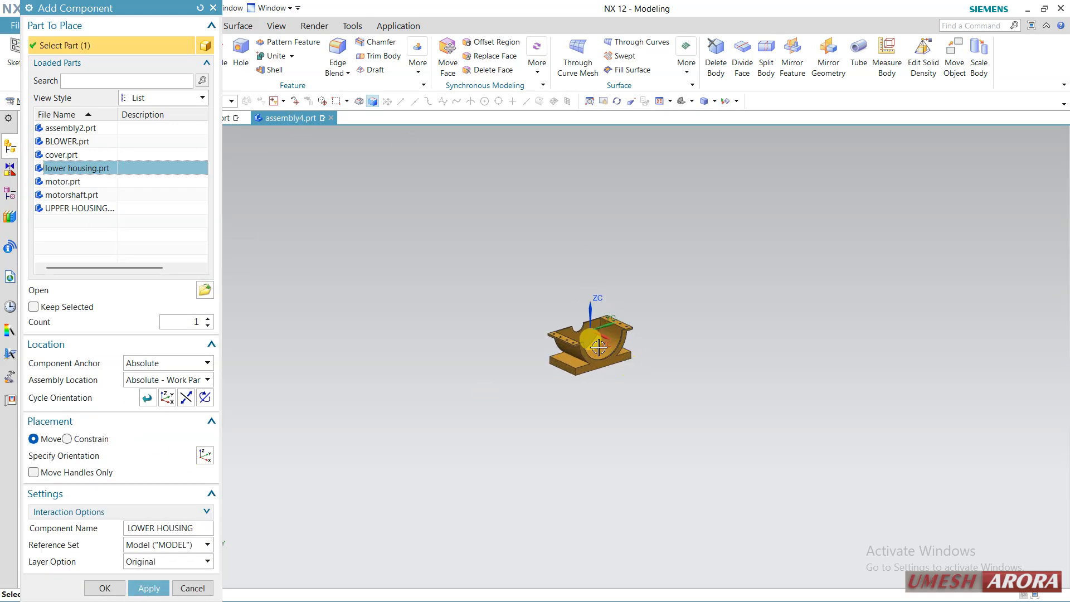
{"action": "scroll", "coordinate": [678, 392], "scroll_direction": "up", "scroll_amount": 4}
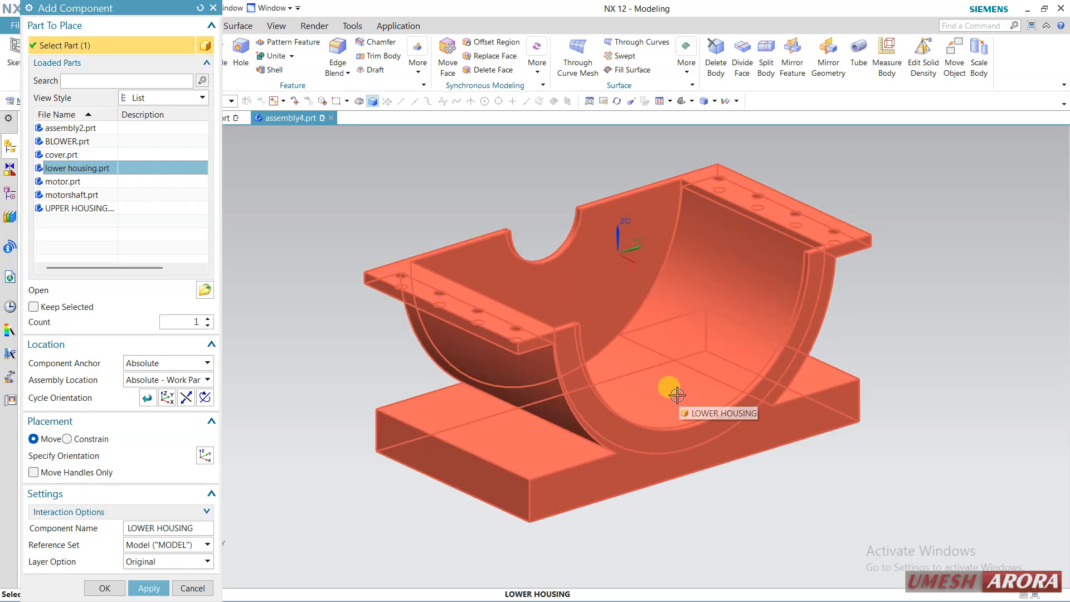
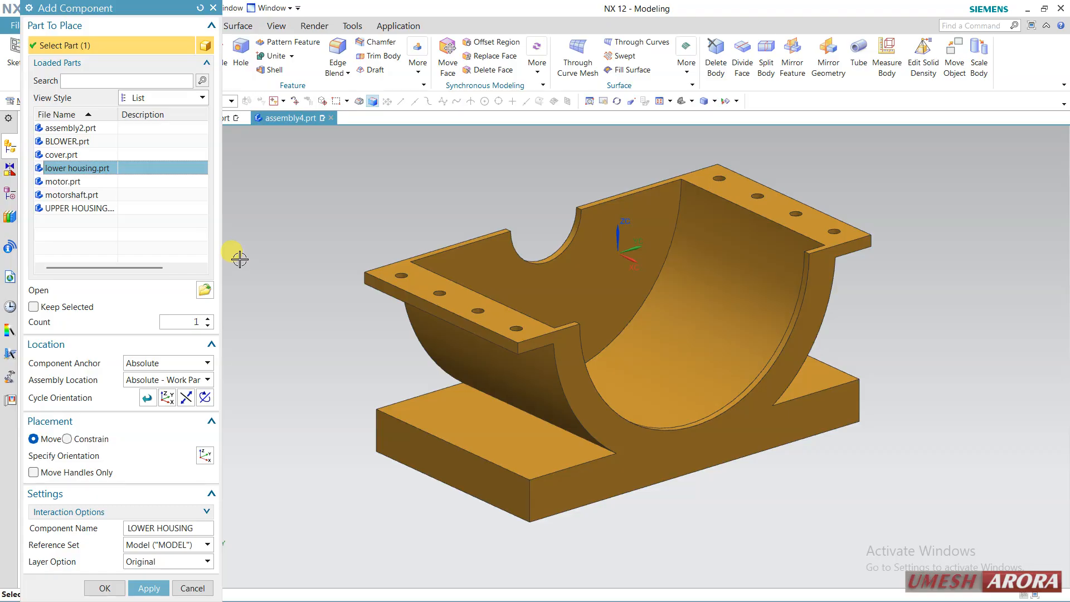
{"action": "left_click", "coordinate": [134, 586]}
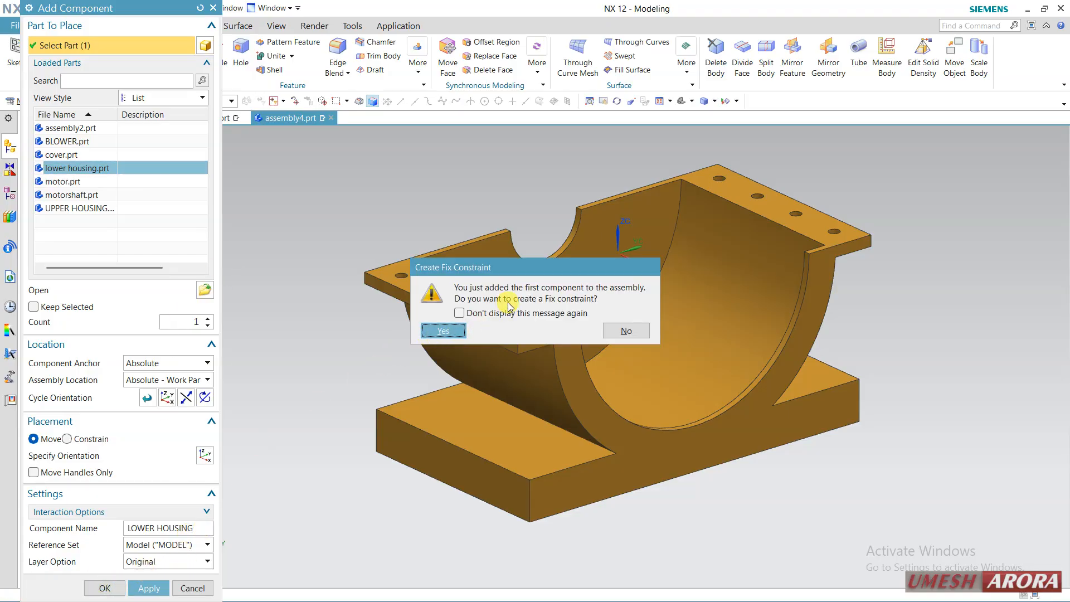
{"action": "left_click", "coordinate": [443, 331]}
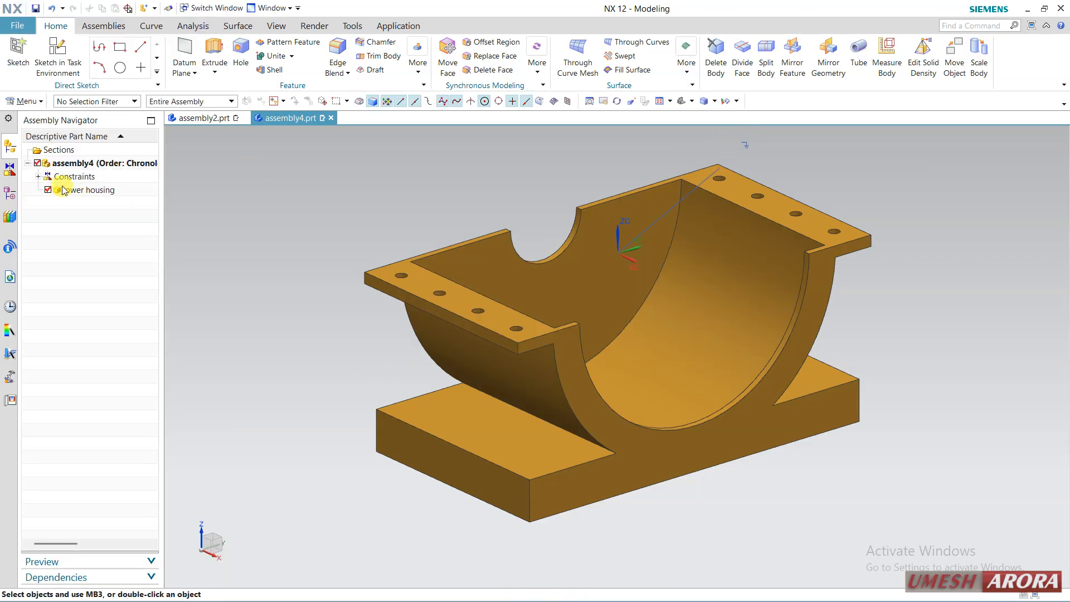
Examine the lower housing's Fix constraint in the assembly structure, the constraint list and the model.
{"action": "left_click", "coordinate": [38, 176]}
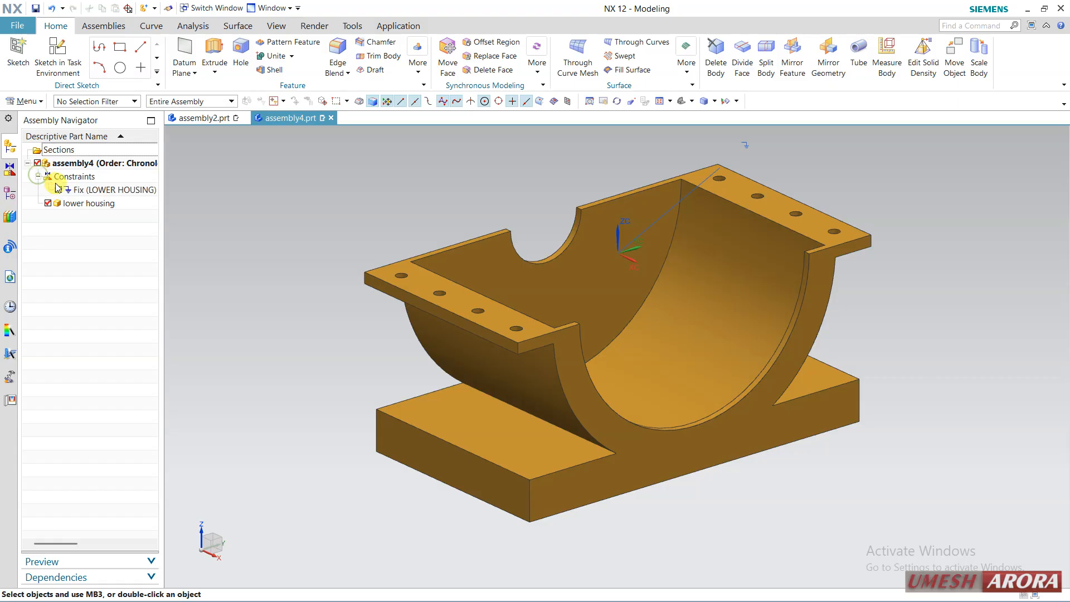
{"action": "left_click", "coordinate": [100, 191]}
{"action": "left_click", "coordinate": [75, 205]}
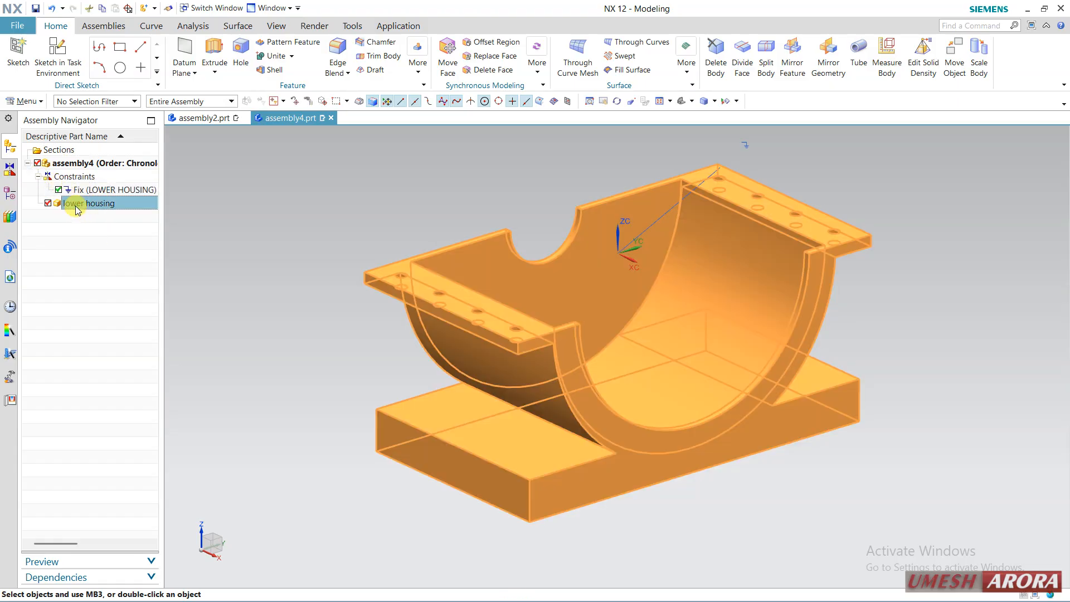
{"action": "left_click", "coordinate": [89, 241]}
{"action": "left_click", "coordinate": [11, 169]}
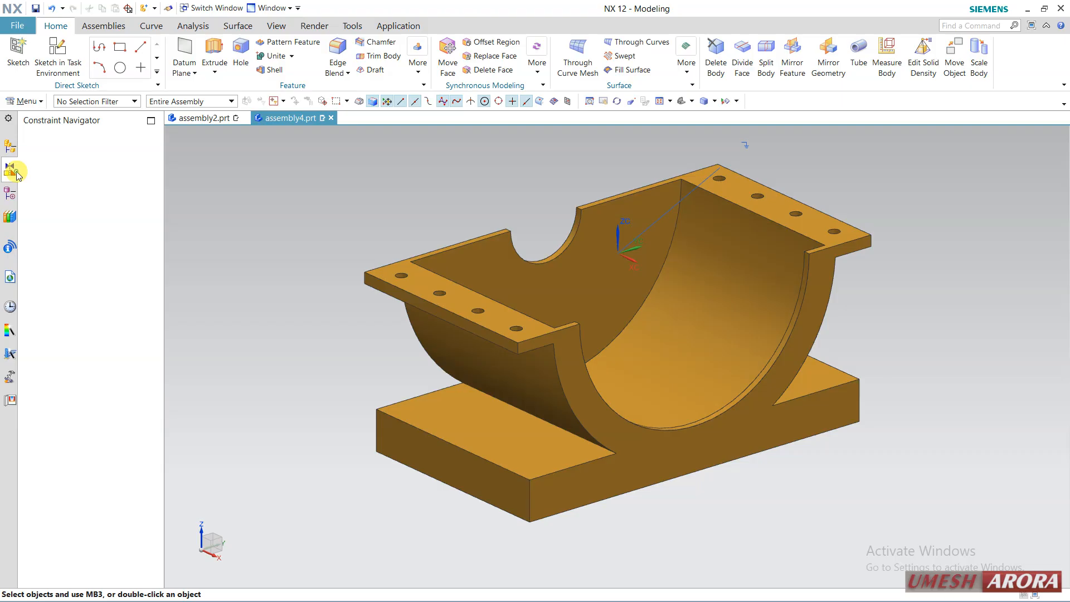
{"action": "left_click", "coordinate": [70, 165]}
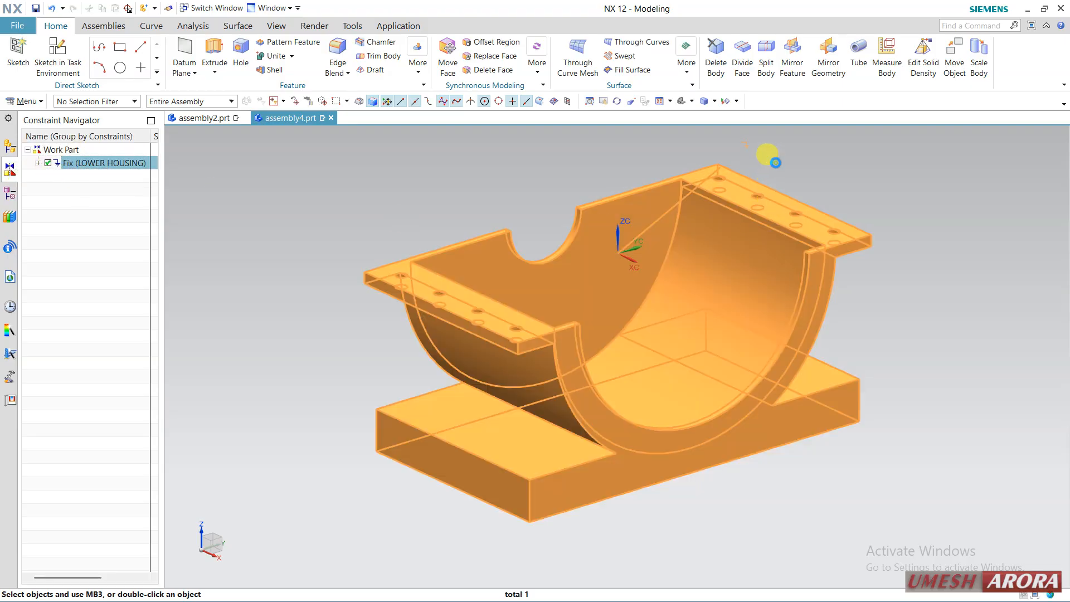
{"action": "left_click", "coordinate": [765, 156]}
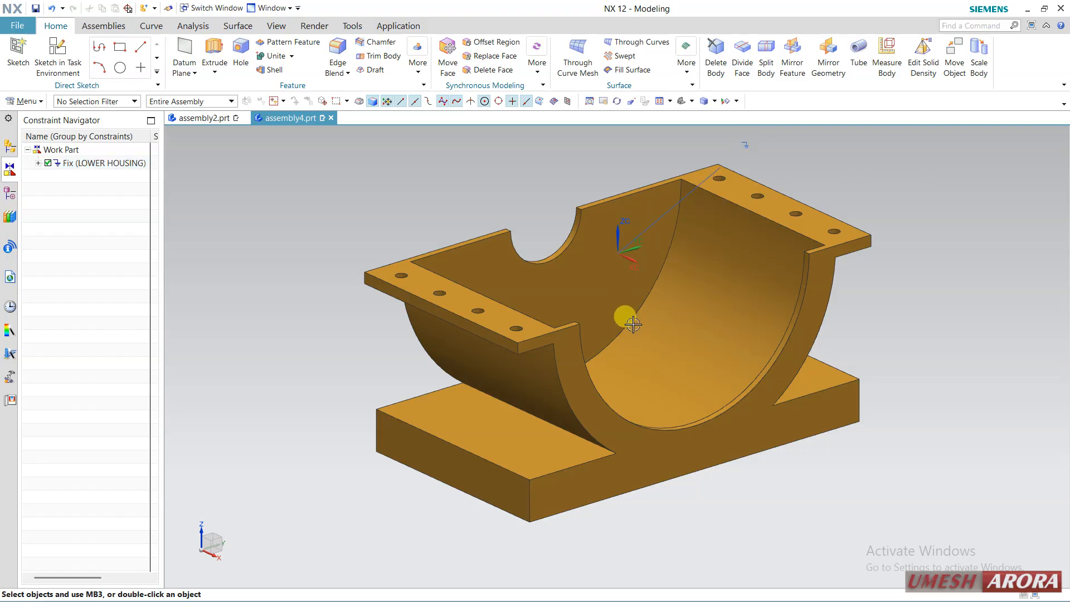
{"action": "middle_click_drag", "start_coordinate": [597, 296], "coordinate": [676, 306]}
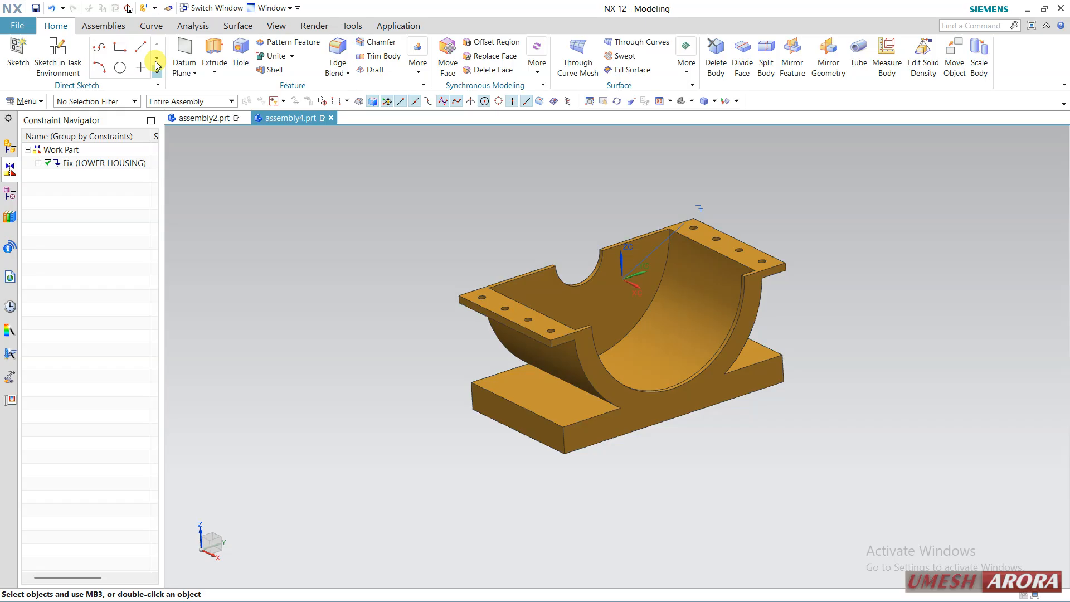
Try to move the fixed lower housing along the YC axis with Move Component, without overriding its Fix constraint.
{"action": "left_click", "coordinate": [115, 31]}
{"action": "left_click", "coordinate": [325, 49]}
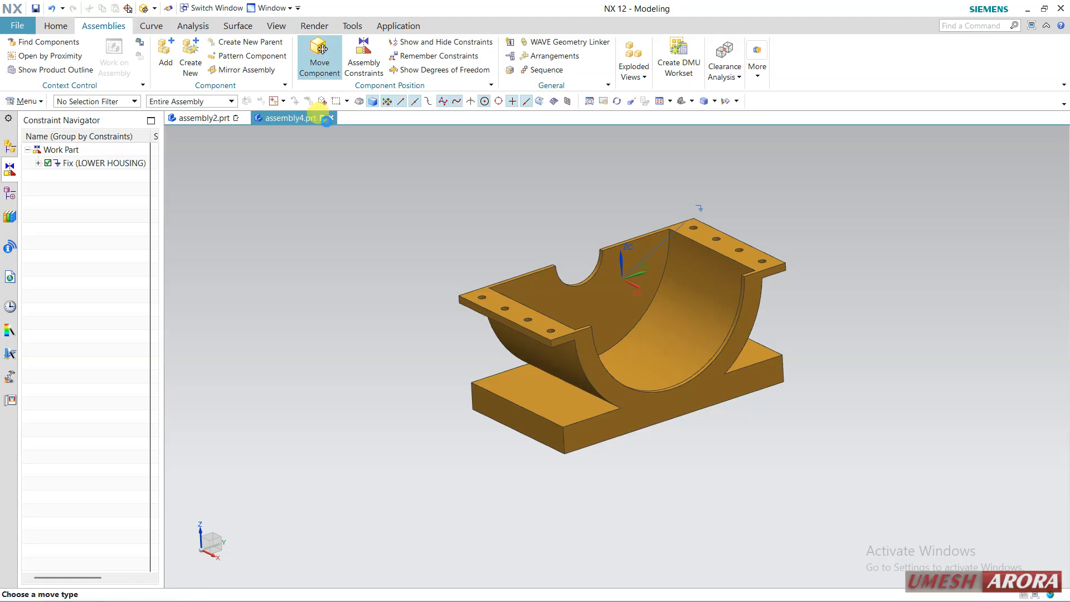
{"action": "left_click", "coordinate": [557, 340]}
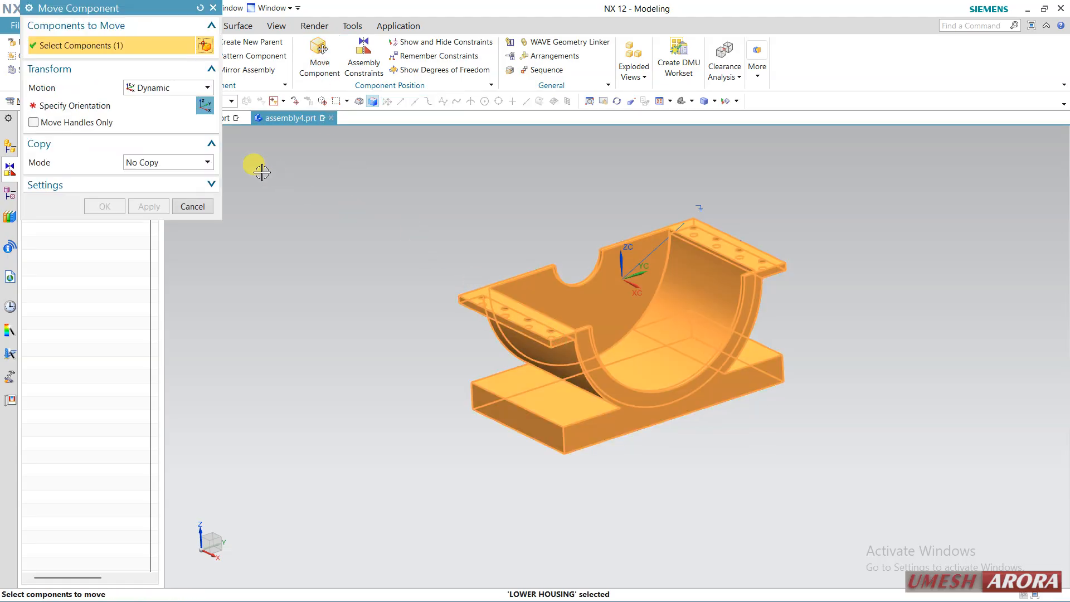
{"action": "left_click", "coordinate": [143, 105]}
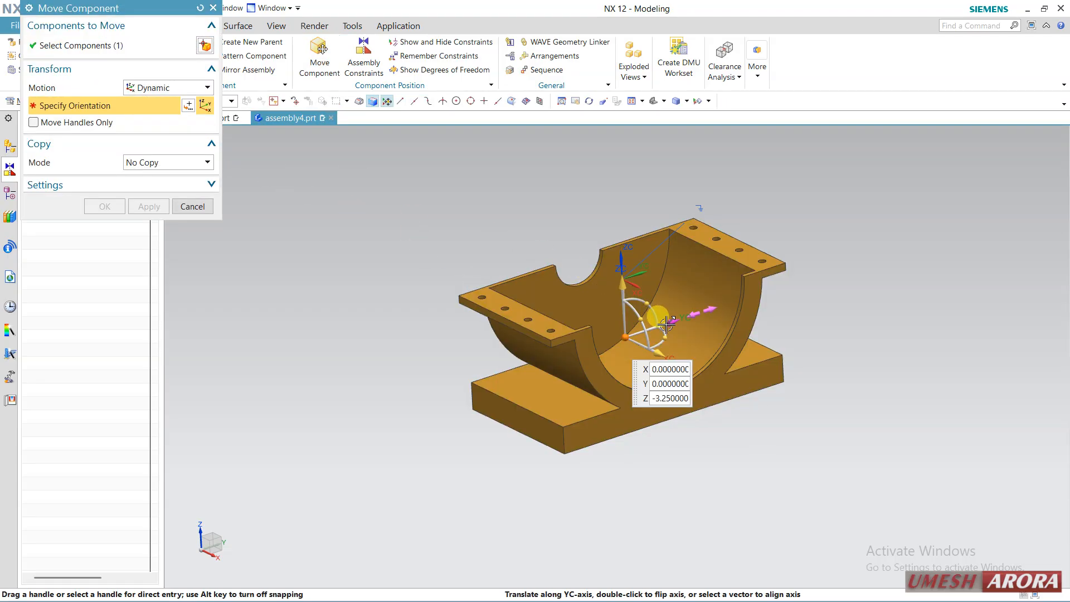
{"action": "left_click_drag", "start_coordinate": [671, 321], "coordinate": [795, 285]}
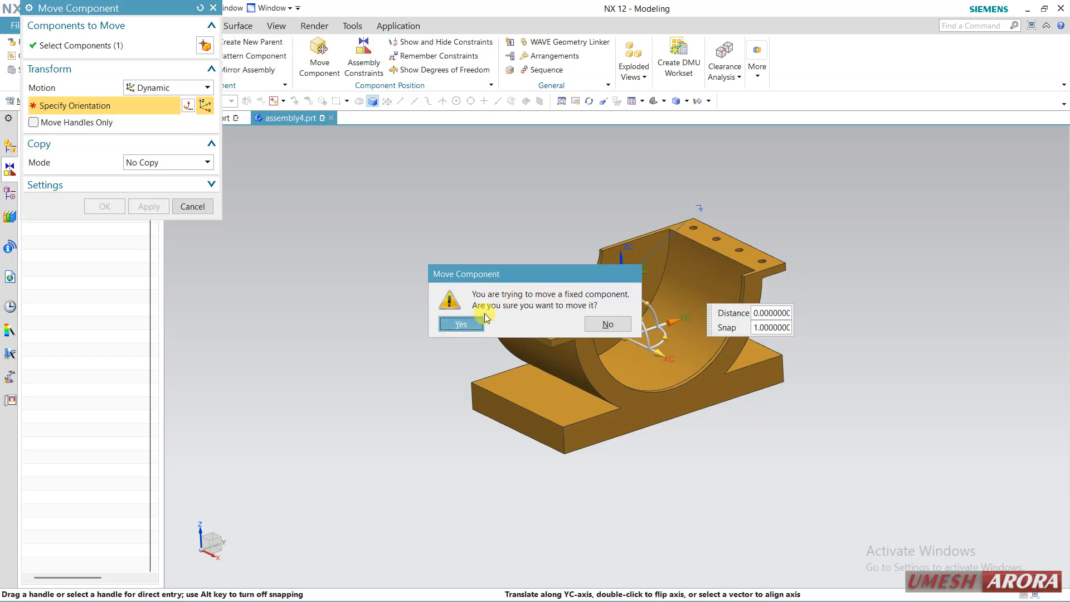
{"action": "left_click", "coordinate": [586, 329]}
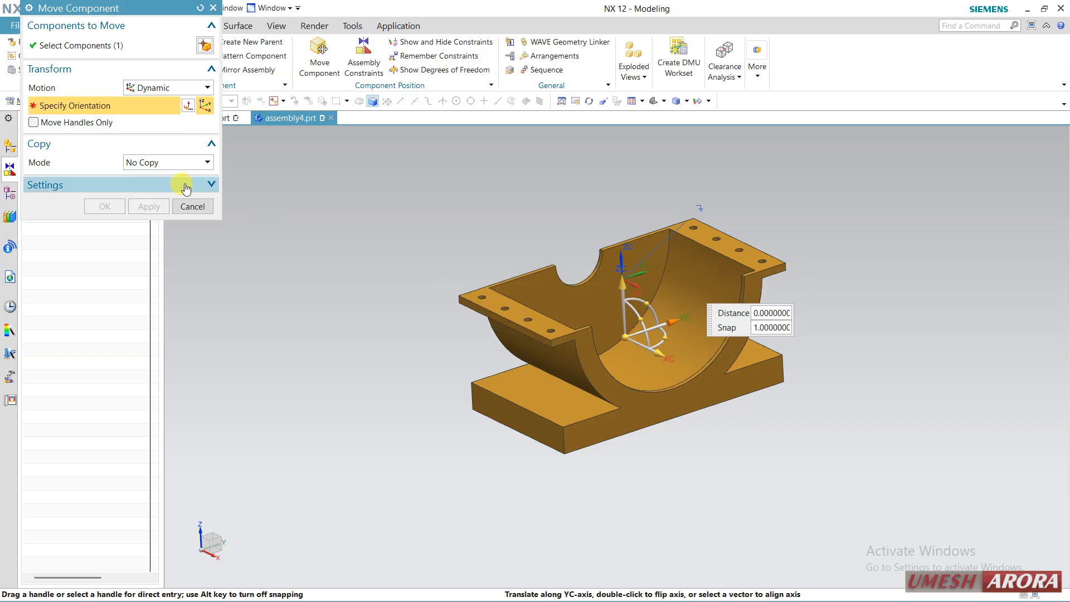
{"action": "left_click", "coordinate": [192, 207]}
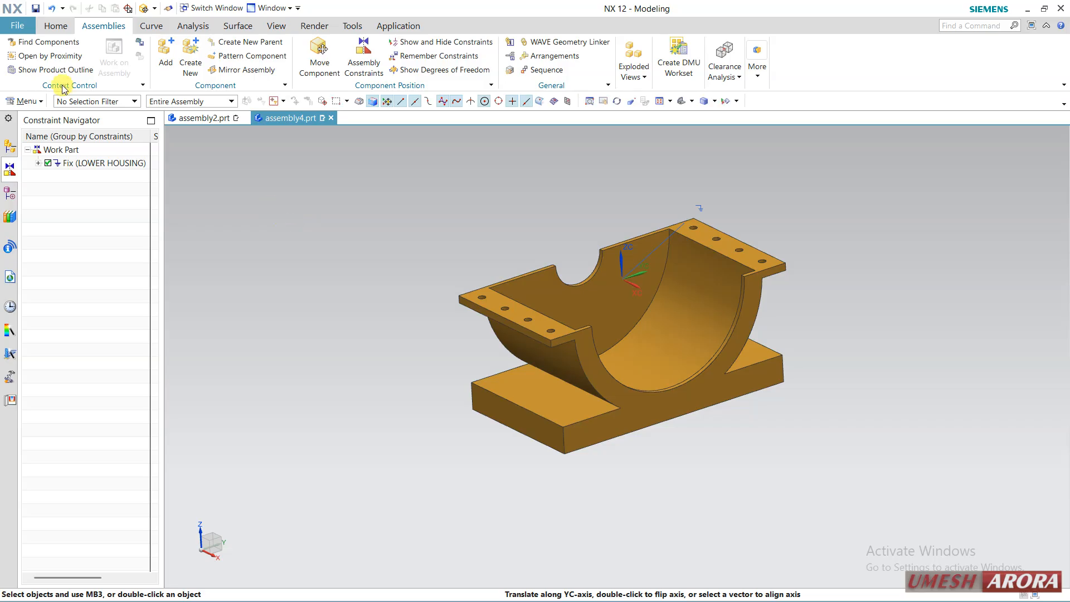
Add BLOWER.prt as a component, rotated onto its side about the YC axis and placed clear of the lower housing's open end.
{"action": "left_click", "coordinate": [166, 53]}
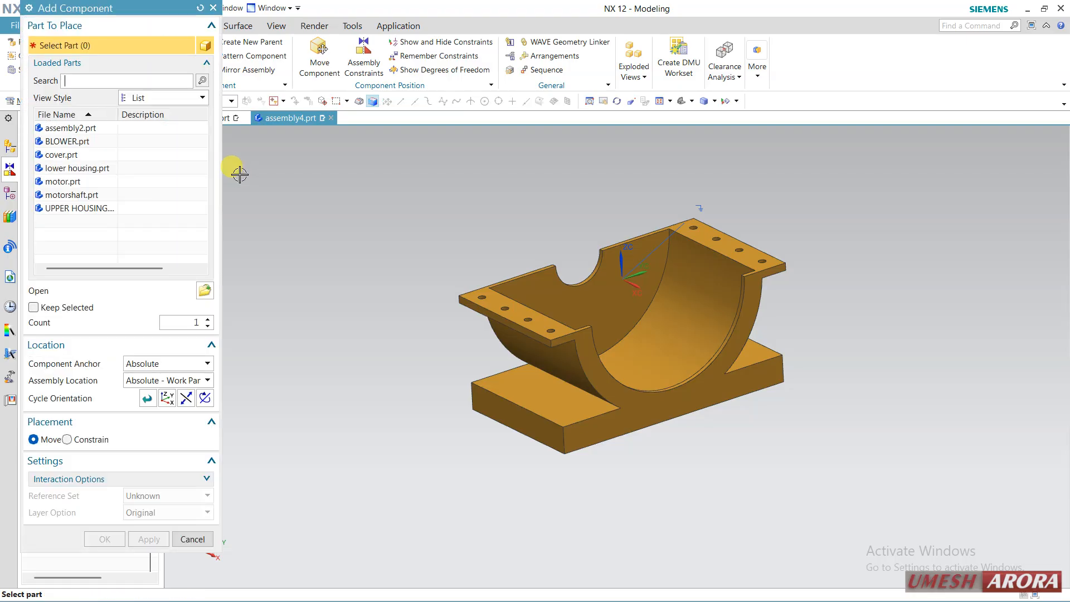
{"action": "left_click", "coordinate": [62, 142]}
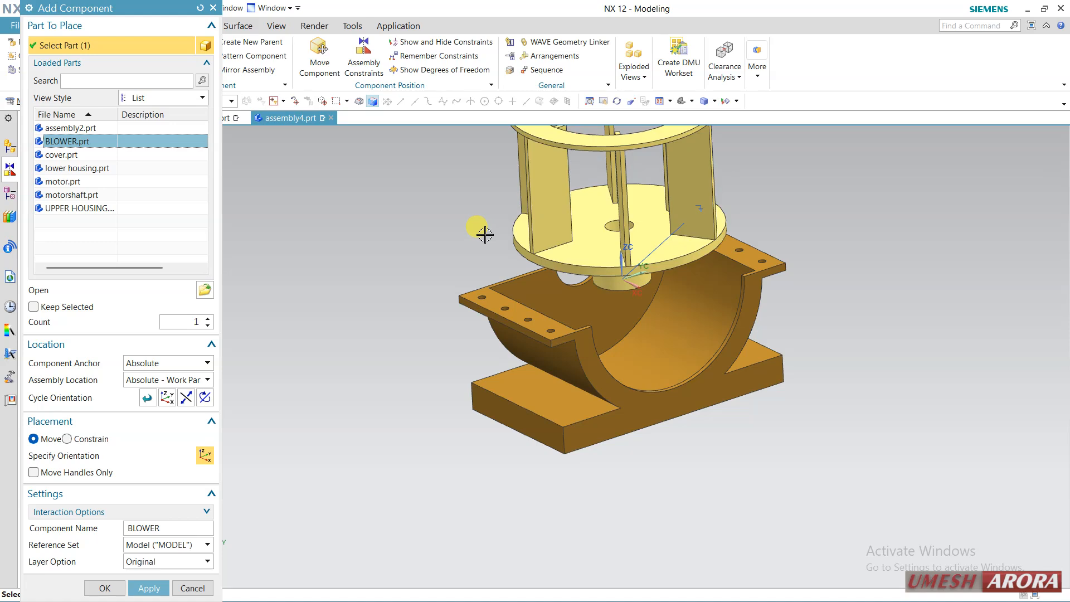
{"action": "middle_click_drag", "start_coordinate": [483, 232], "coordinate": [479, 311]}
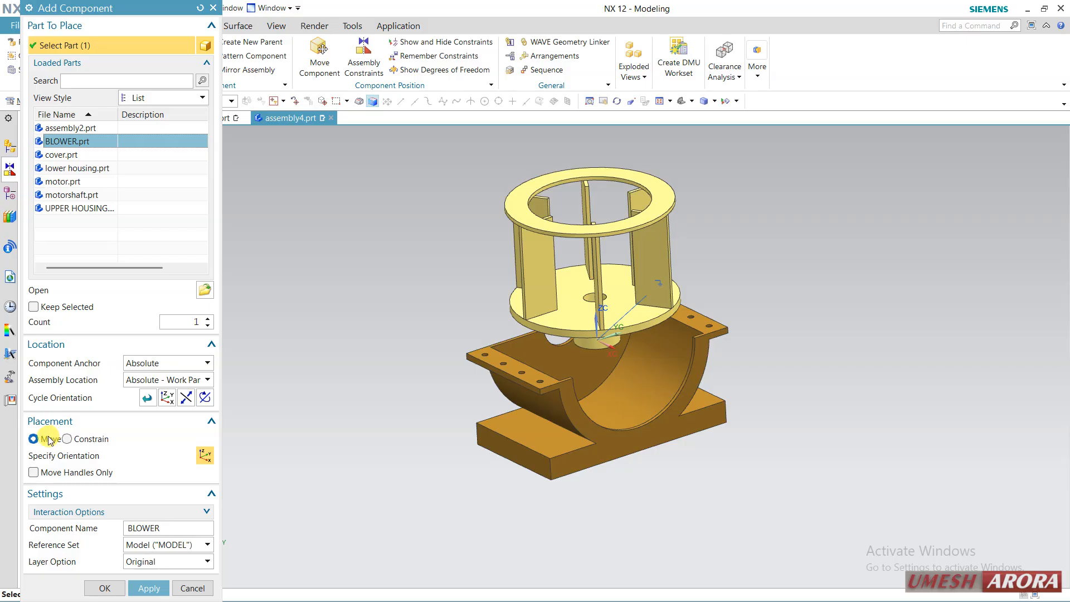
{"action": "left_click", "coordinate": [64, 455]}
{"action": "middle_click_drag", "start_coordinate": [367, 367], "coordinate": [386, 378]}
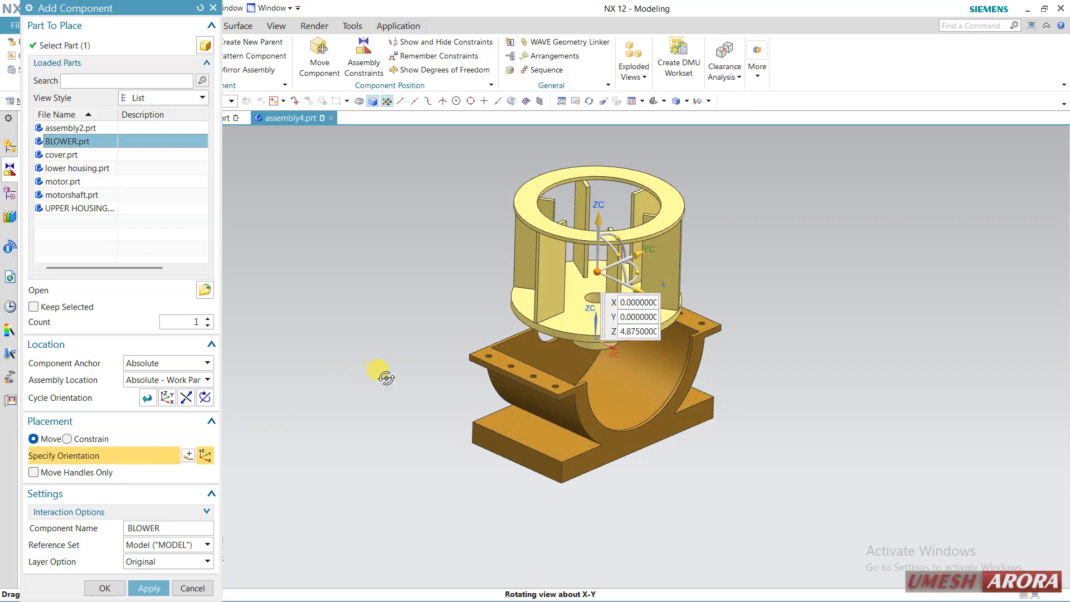
{"action": "left_click_drag", "start_coordinate": [614, 255], "coordinate": [599, 365]}
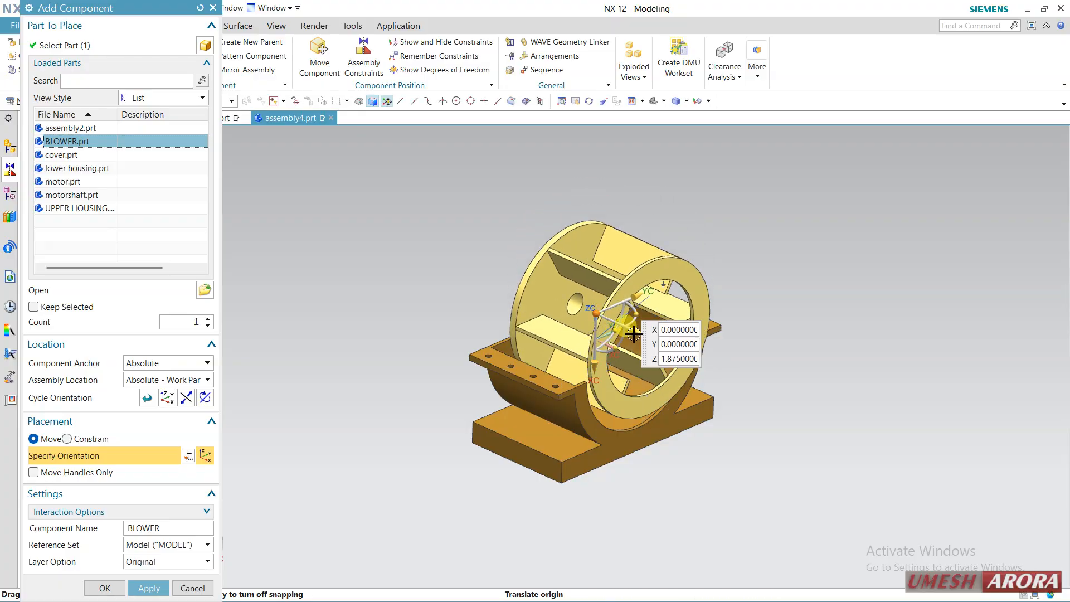
{"action": "left_click_drag", "start_coordinate": [634, 333], "coordinate": [596, 455]}
{"action": "left_click", "coordinate": [101, 588]}
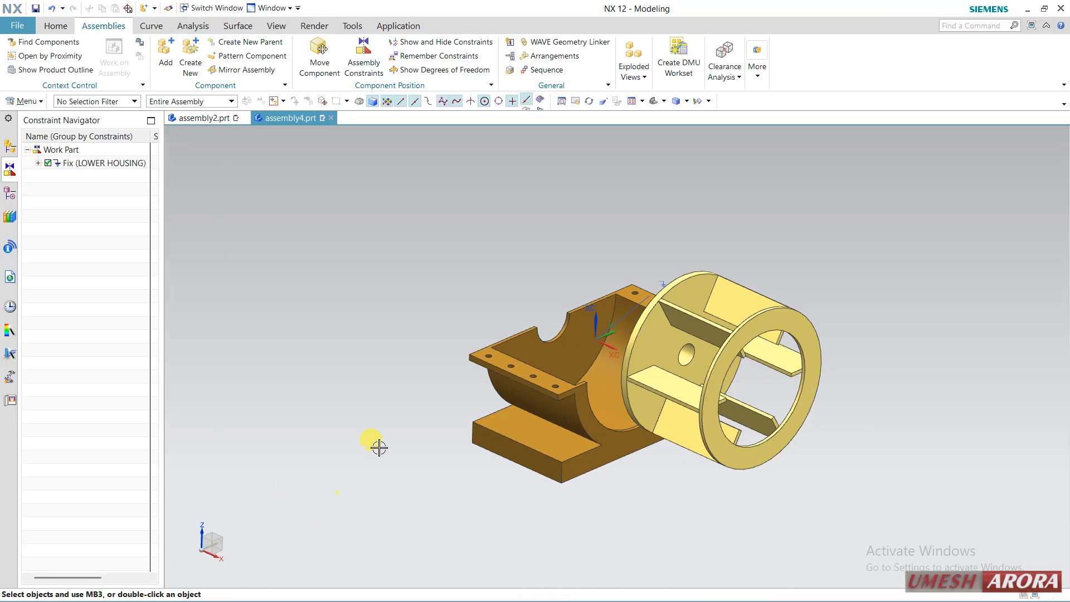
Align the blower hub's axis with the lower housing's cylindrical inner face using a Touch Align constraint set to Infer Center/Axis.
{"action": "middle_click_drag", "start_coordinate": [375, 444], "coordinate": [395, 460]}
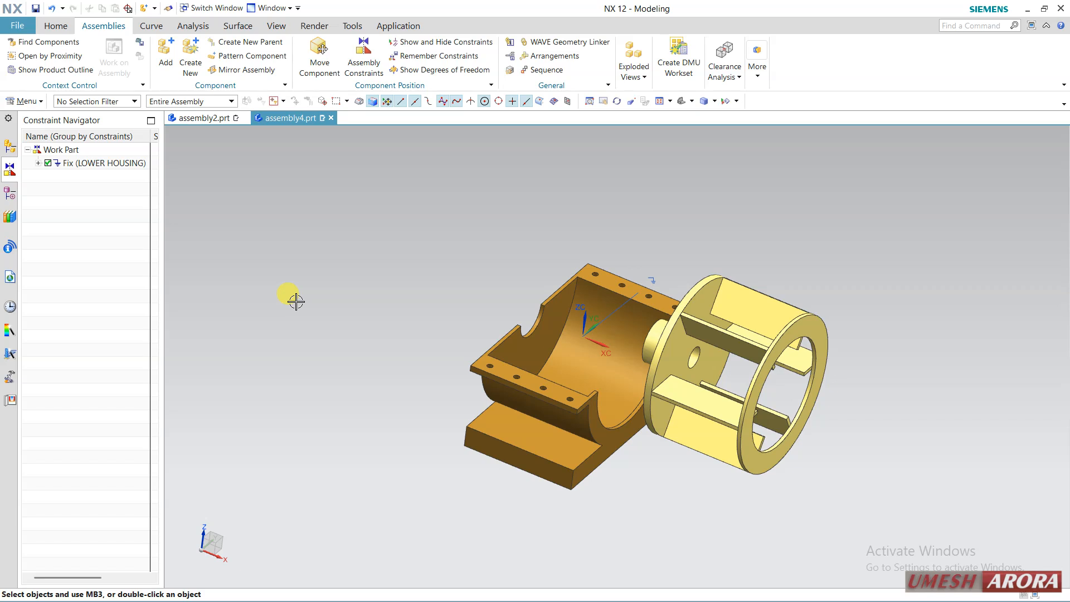
{"action": "left_click", "coordinate": [704, 330]}
{"action": "middle_click_drag", "start_coordinate": [749, 401], "coordinate": [928, 425]}
{"action": "key", "text": "F8"}
{"action": "middle_click_drag", "start_coordinate": [681, 458], "coordinate": [646, 411]}
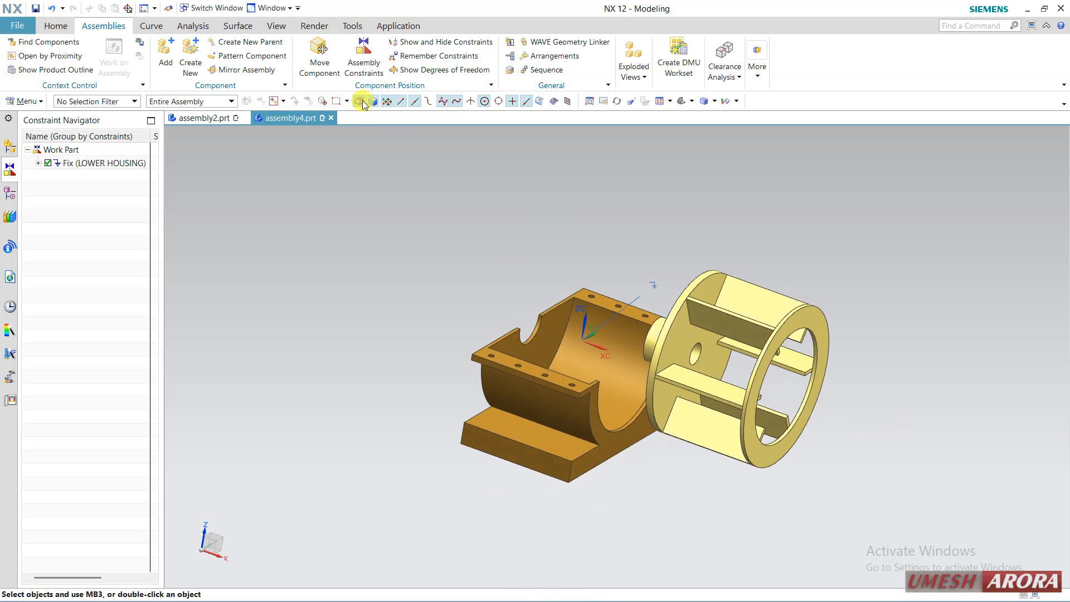
{"action": "left_click", "coordinate": [366, 65]}
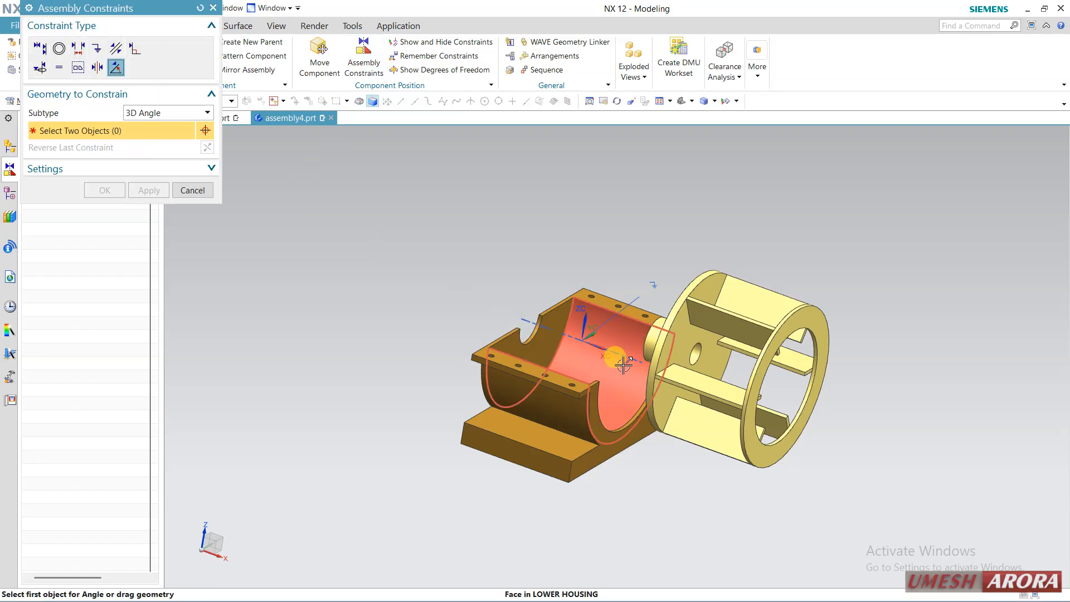
{"action": "left_click", "coordinate": [40, 48]}
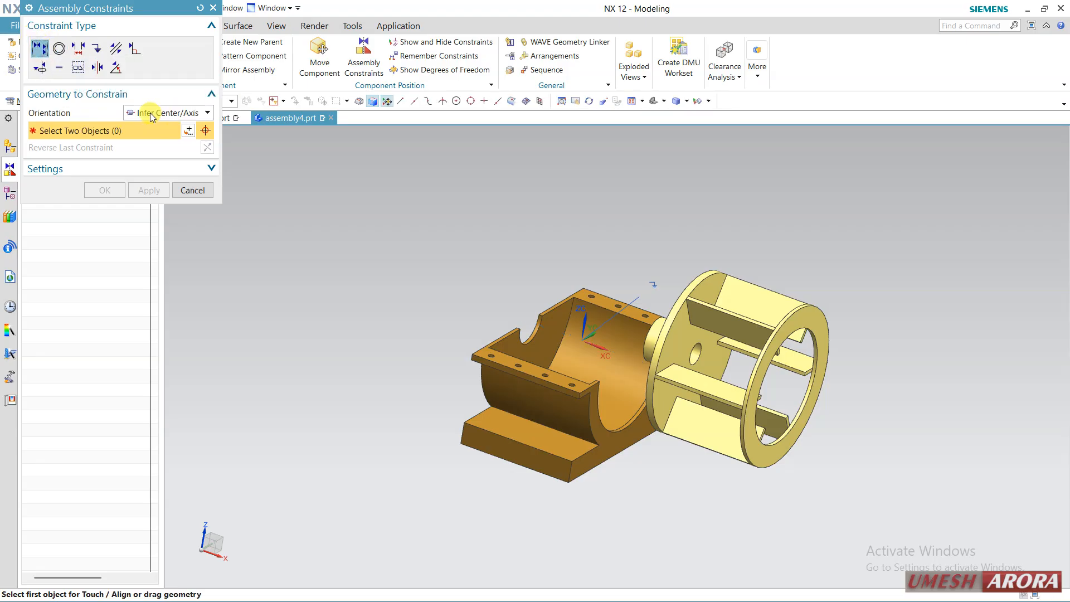
{"action": "left_click", "coordinate": [623, 340]}
{"action": "middle_click_drag", "start_coordinate": [681, 260], "coordinate": [676, 312]}
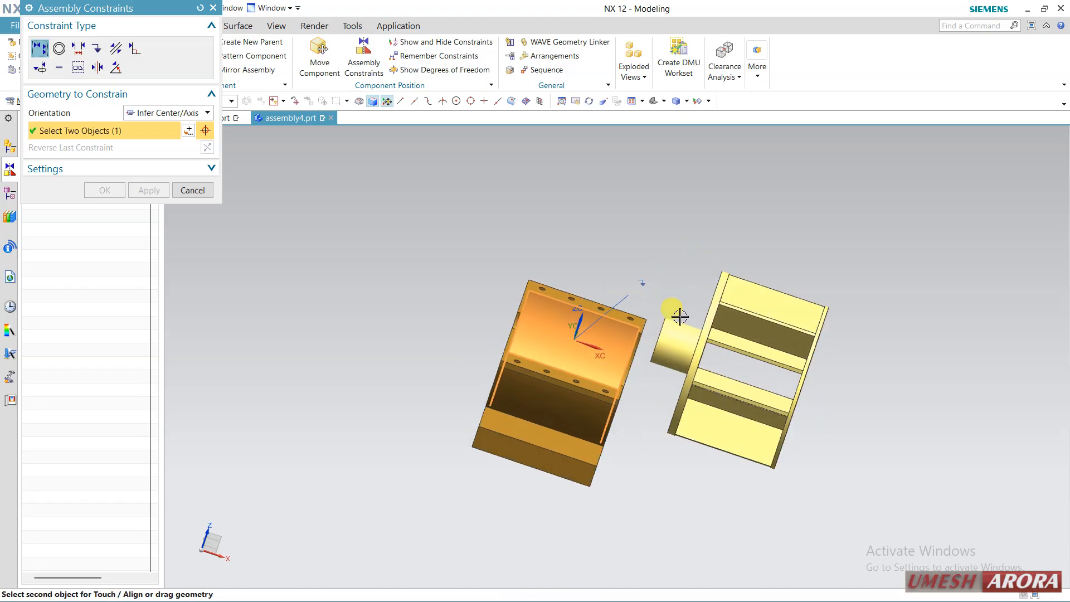
{"action": "left_click", "coordinate": [676, 323]}
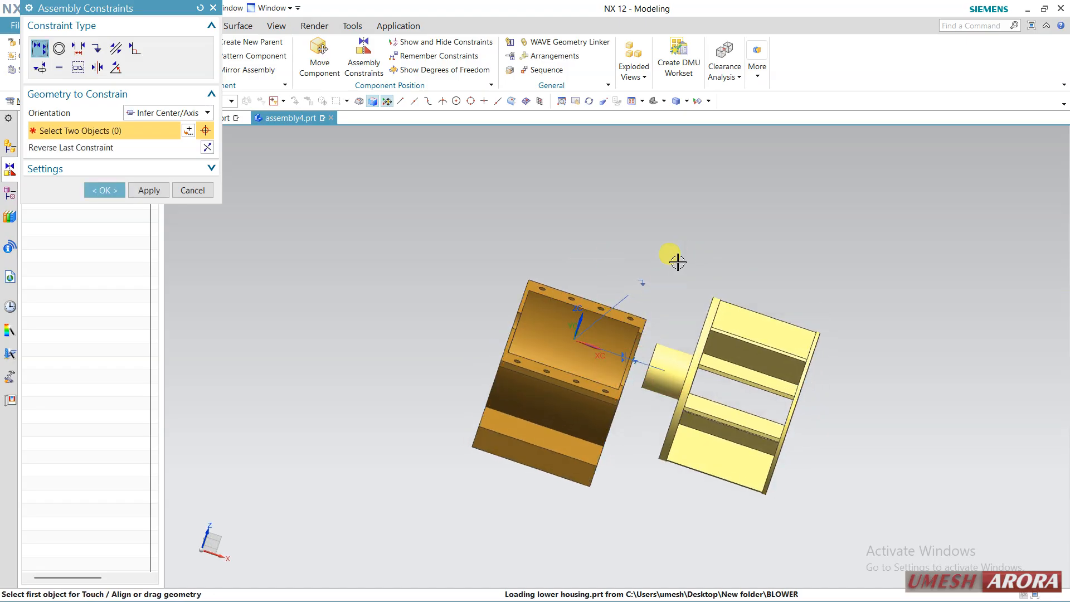
{"action": "middle_click_drag", "start_coordinate": [674, 260], "coordinate": [650, 251]}
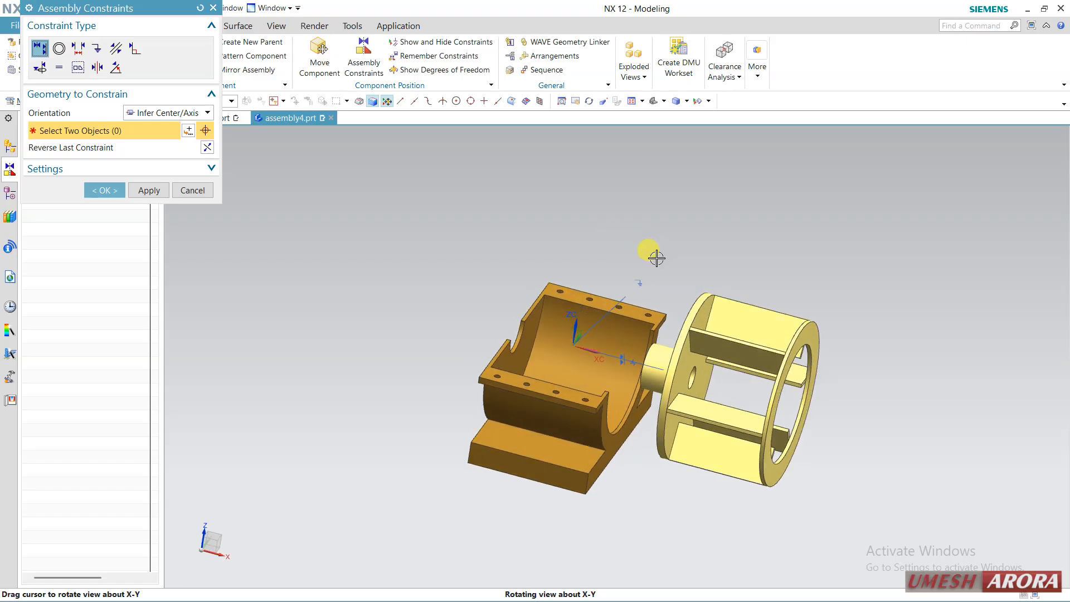
{"action": "left_click", "coordinate": [149, 190]}
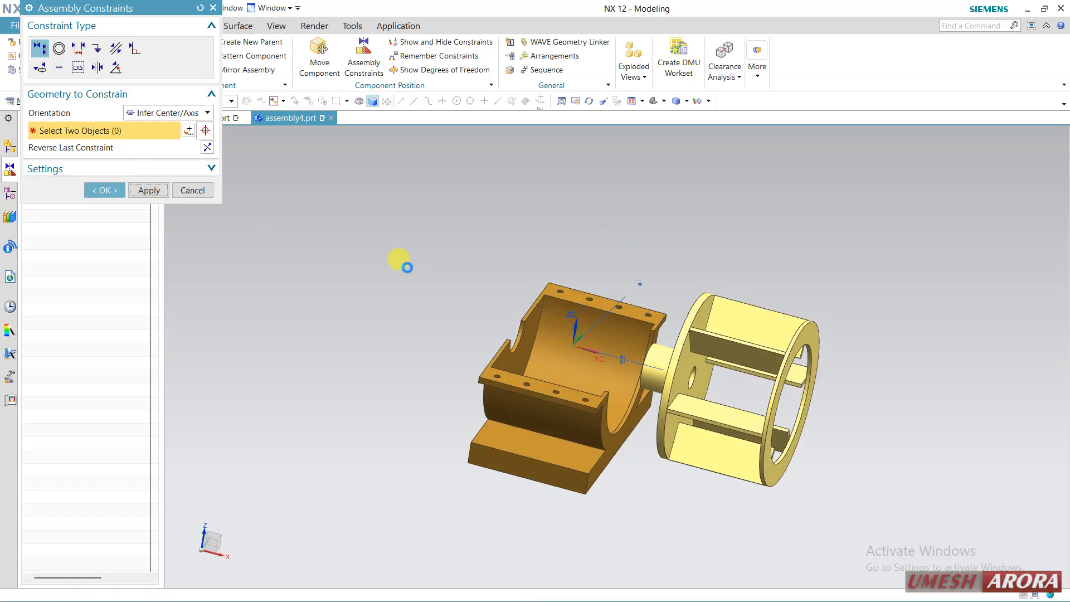
Add a 0 mm Distance constraint between the lower housing's end wall and the hub-side face of the blower's disc.
{"action": "middle_click_drag", "start_coordinate": [520, 306], "coordinate": [705, 327]}
{"action": "middle_click_drag", "start_coordinate": [657, 249], "coordinate": [613, 246]}
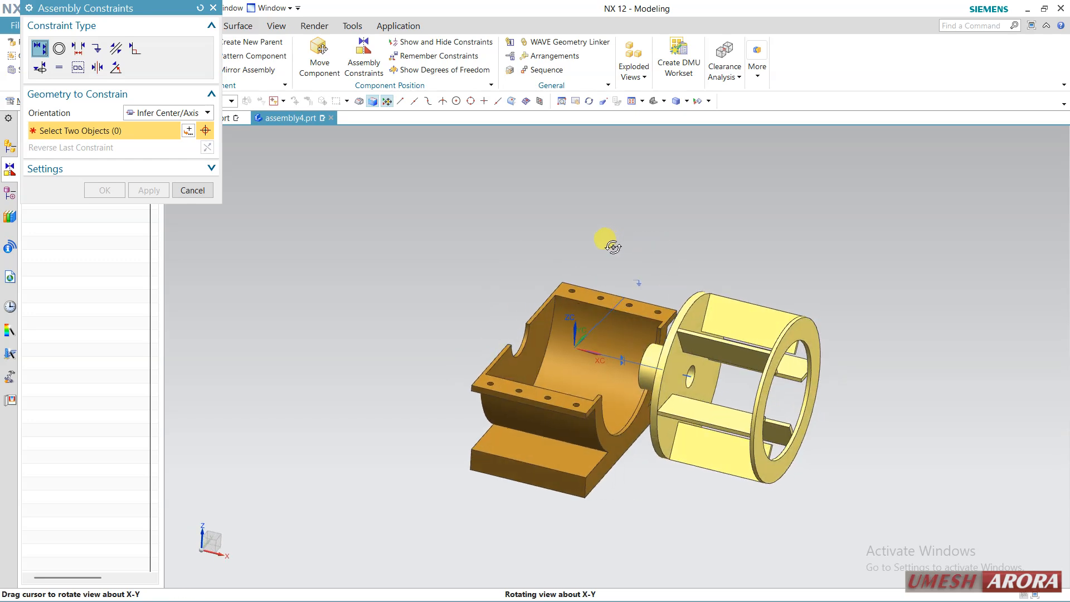
{"action": "left_click", "coordinate": [78, 49]}
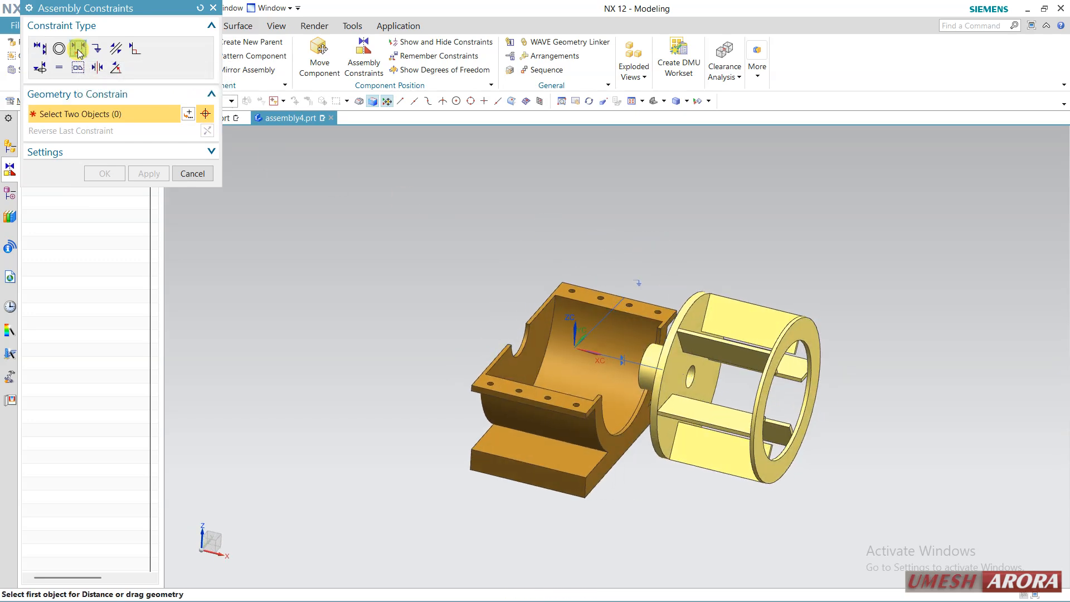
{"action": "left_click", "coordinate": [542, 327]}
{"action": "middle_click_drag", "start_coordinate": [411, 292], "coordinate": [545, 318]}
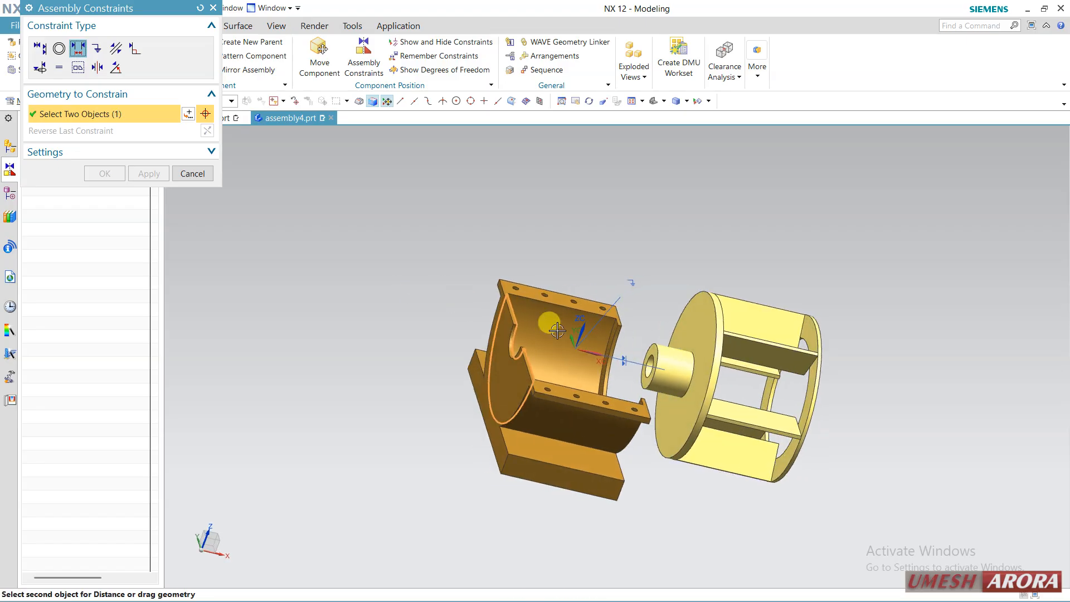
{"action": "left_click", "coordinate": [695, 333]}
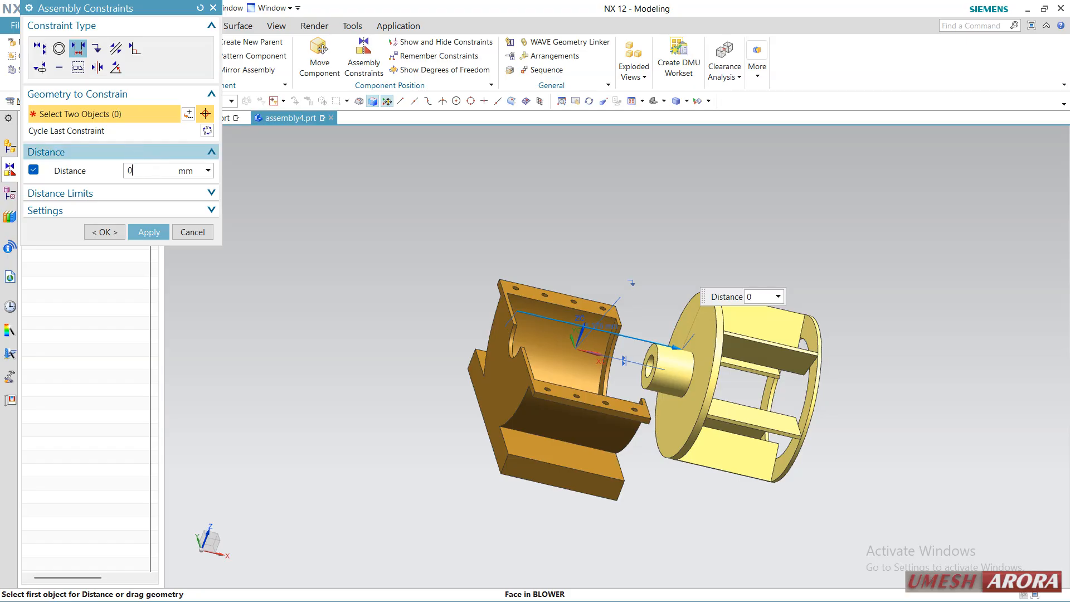
{"action": "type", "text": "0"}
{"action": "key", "text": "Return"}
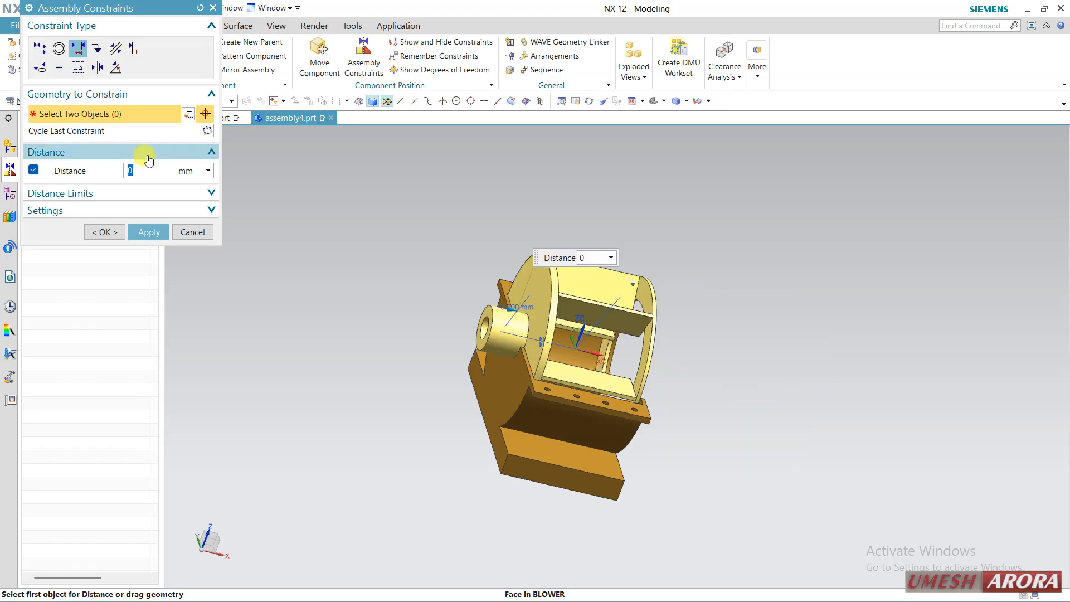
{"action": "left_click", "coordinate": [103, 231]}
Display the blower's remaining degrees of freedom and examine them from several sides.
{"action": "middle_click_drag", "start_coordinate": [690, 296], "coordinate": [649, 298]}
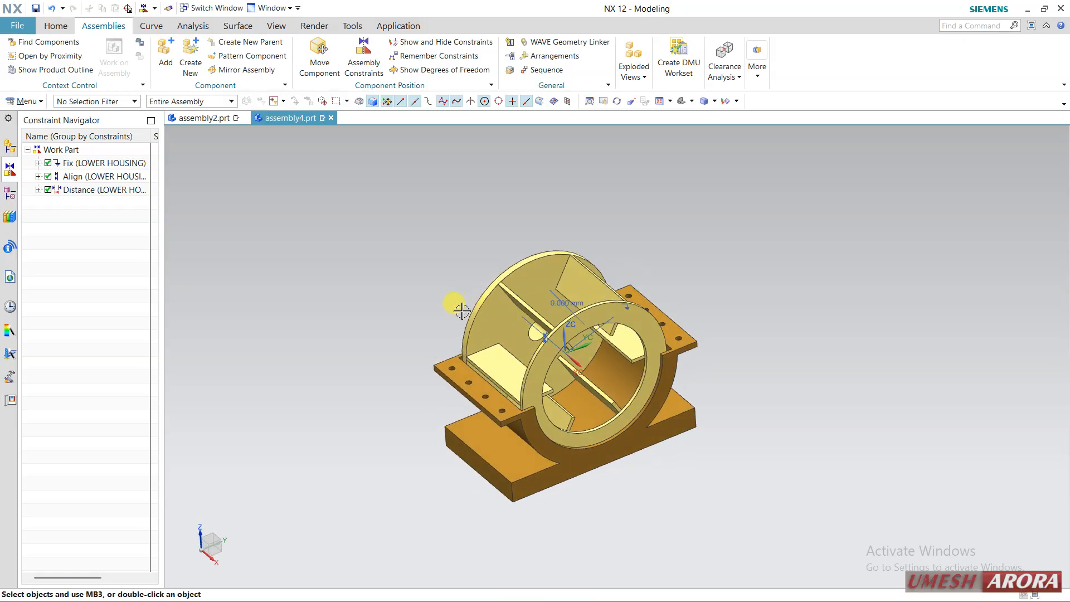
{"action": "scroll", "coordinate": [461, 310], "scroll_direction": "up", "scroll_amount": 1}
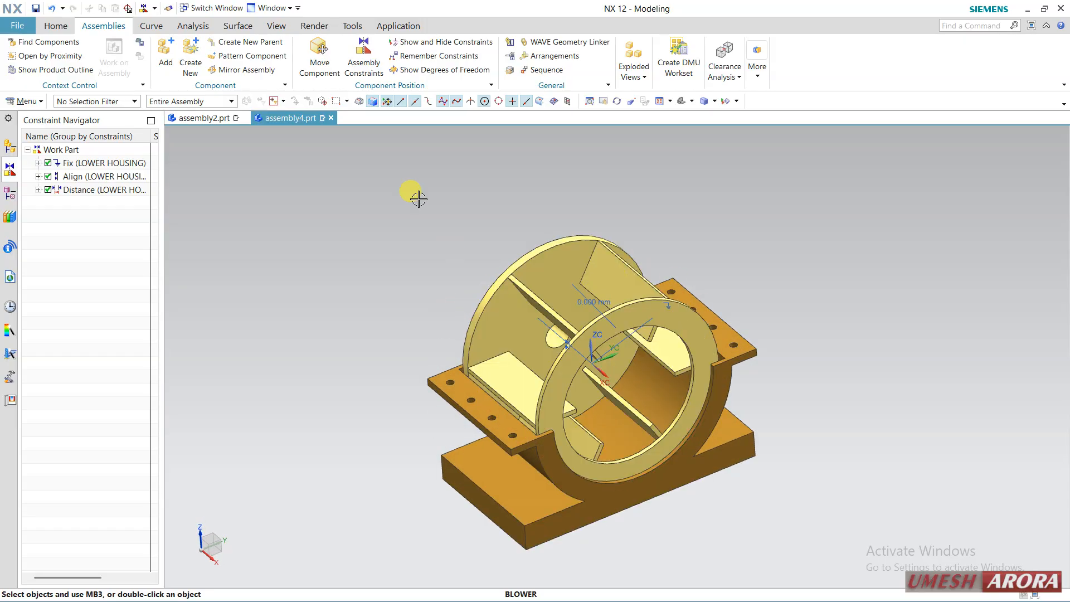
{"action": "left_click", "coordinate": [446, 73]}
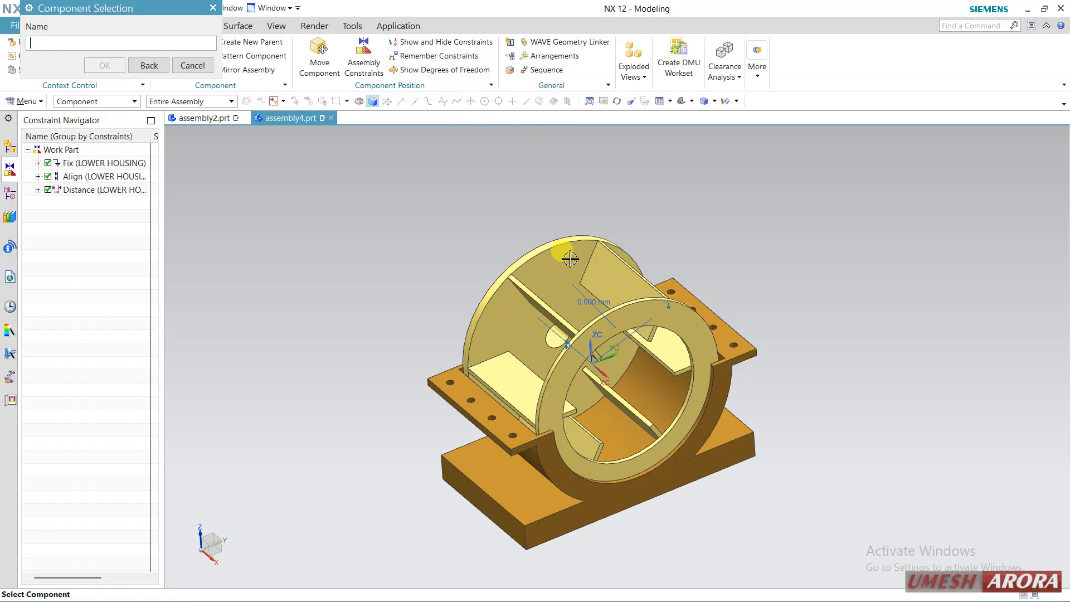
{"action": "left_click", "coordinate": [554, 246]}
{"action": "middle_click_drag", "start_coordinate": [824, 382], "coordinate": [713, 312]}
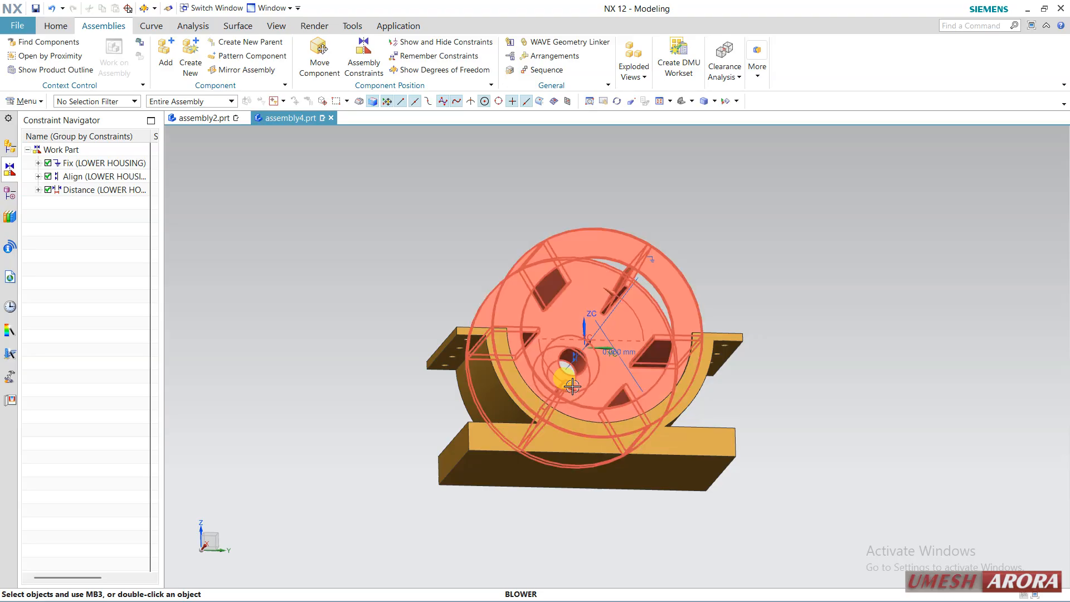
{"action": "middle_click_drag", "start_coordinate": [847, 329], "coordinate": [803, 257]}
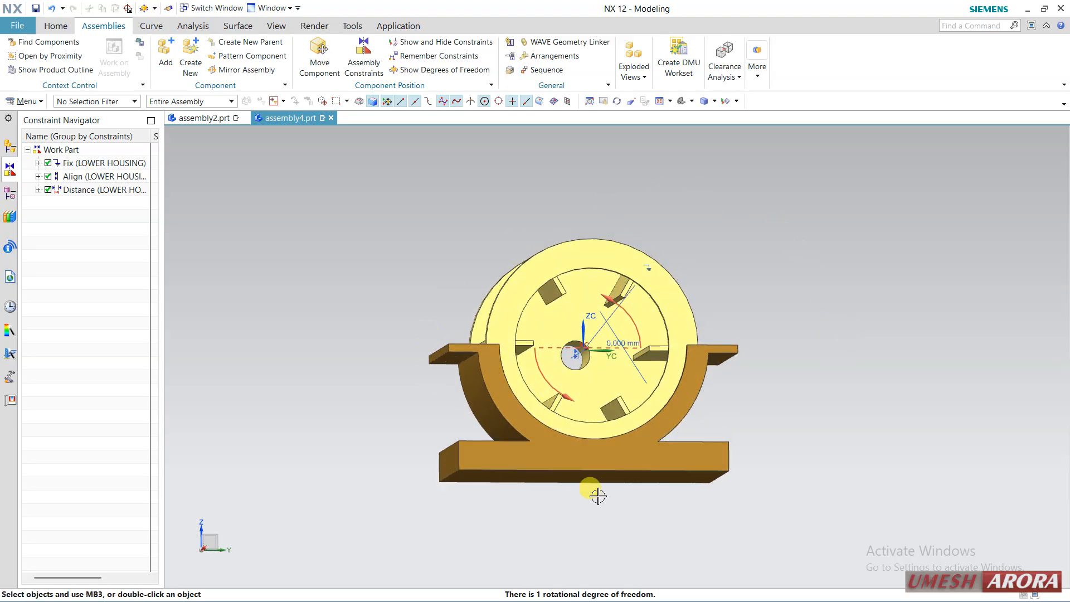
{"action": "middle_click_drag", "start_coordinate": [382, 239], "coordinate": [394, 253]}
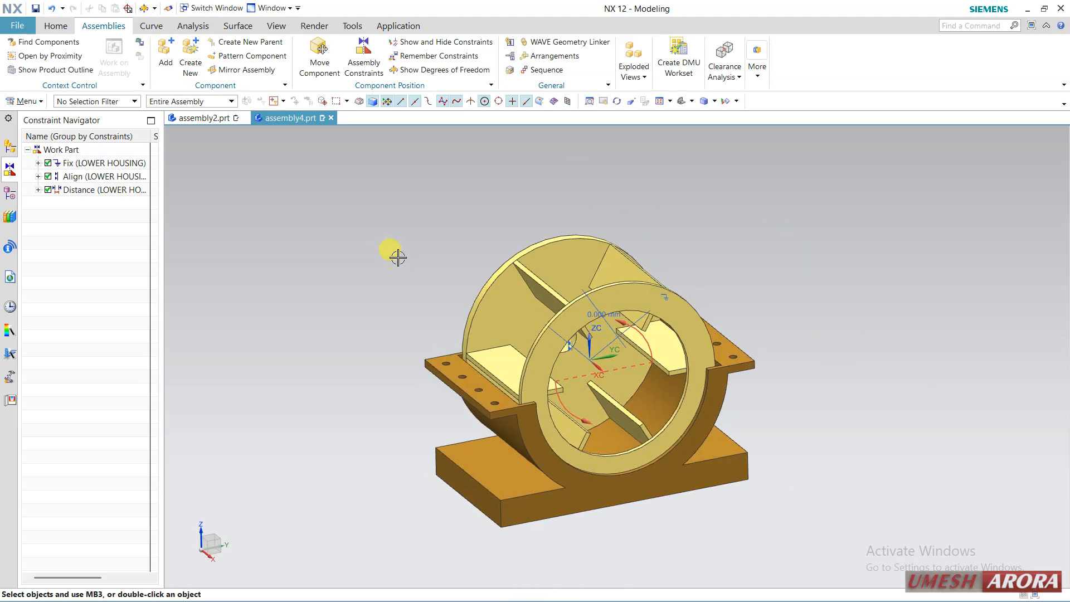
Use Move Component with Dynamic motion on the blower to turn it about its own axis inside the lower housing.
{"action": "left_click", "coordinate": [315, 75]}
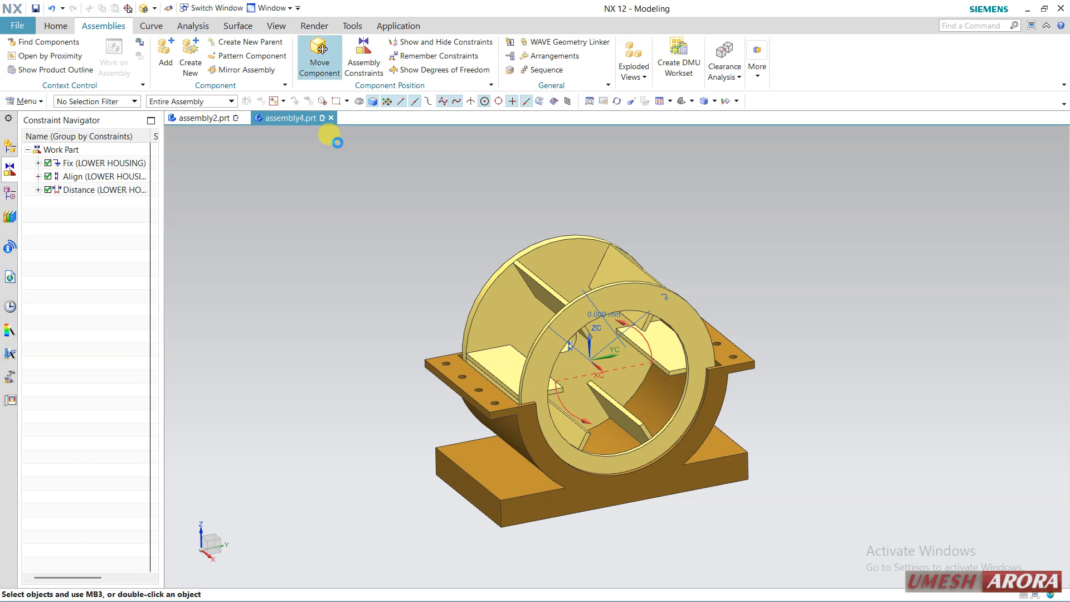
{"action": "left_click", "coordinate": [509, 244]}
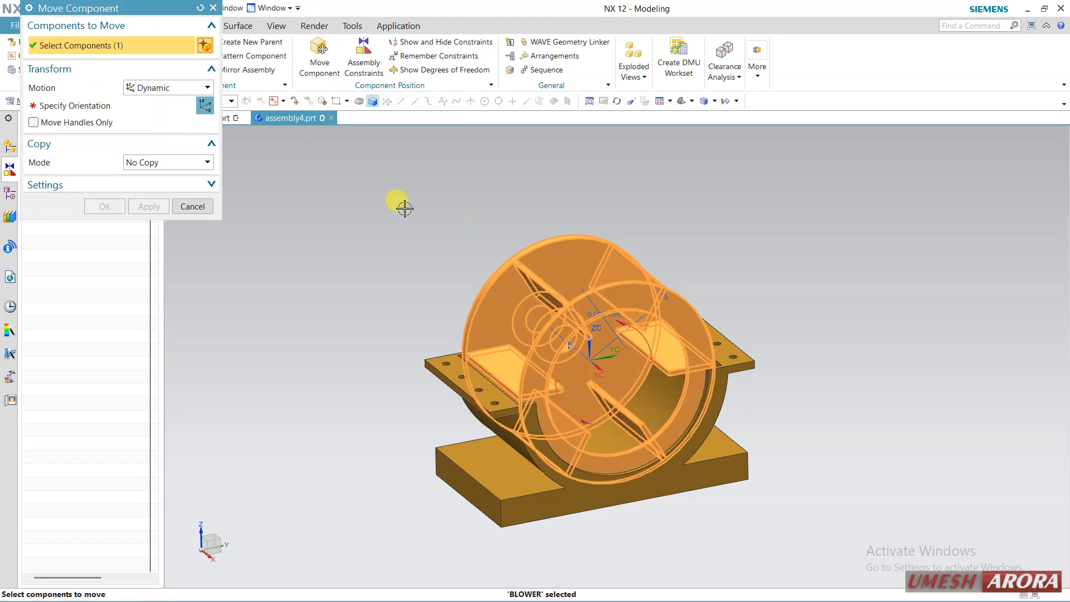
{"action": "left_click", "coordinate": [109, 106]}
{"action": "middle_click_drag", "start_coordinate": [842, 287], "coordinate": [708, 314]}
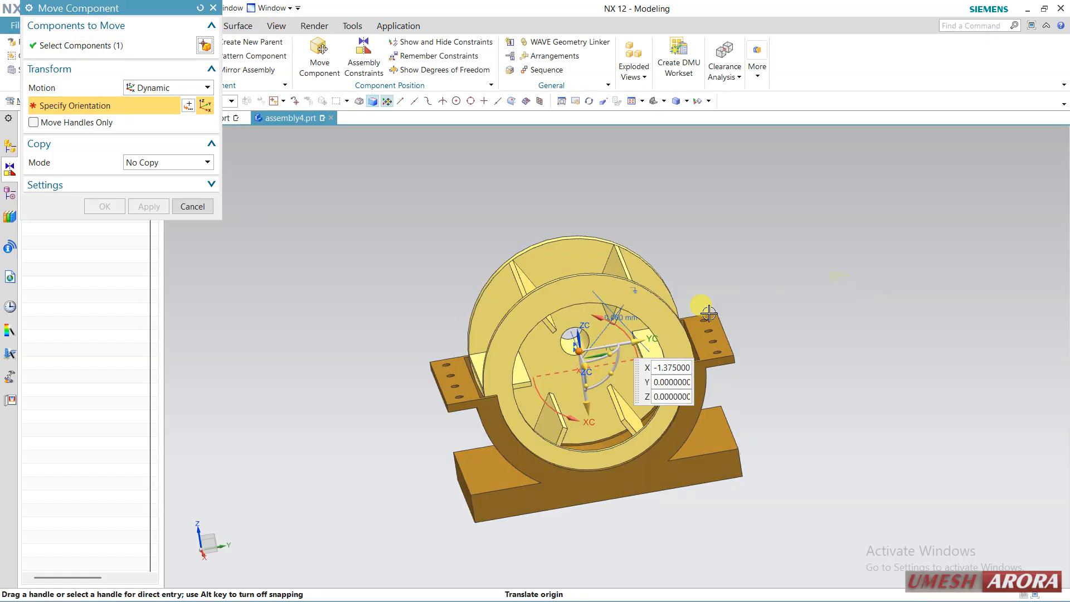
{"action": "left_click", "coordinate": [637, 340]}
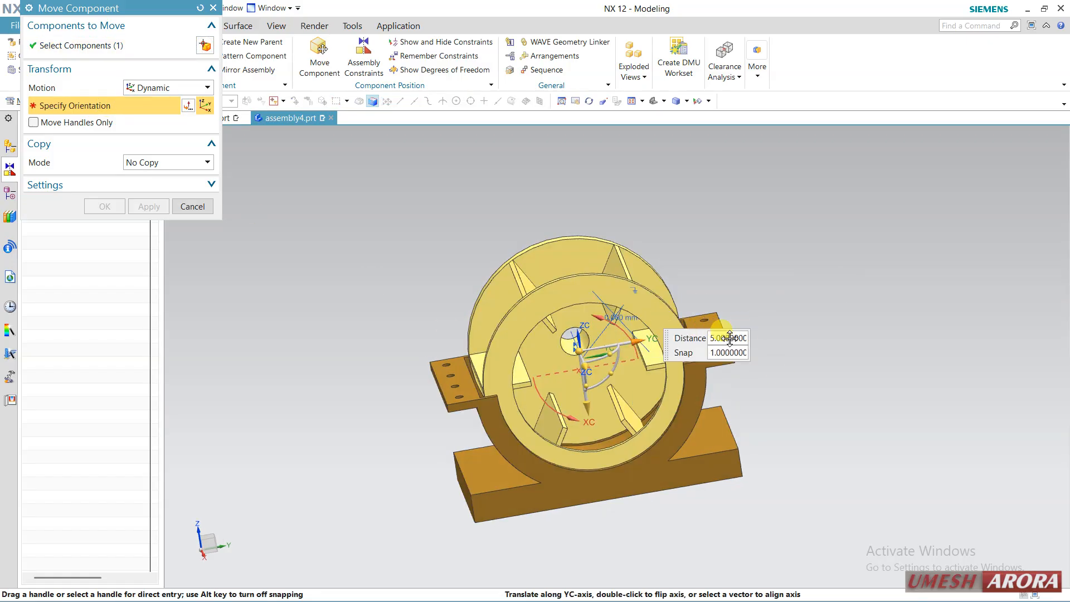
{"action": "left_click_drag", "start_coordinate": [729, 338], "coordinate": [729, 338]}
{"action": "left_click_drag", "start_coordinate": [594, 414], "coordinate": [600, 446]}
{"action": "left_click_drag", "start_coordinate": [620, 389], "coordinate": [491, 376]}
{"action": "left_click_drag", "start_coordinate": [646, 380], "coordinate": [542, 348]}
{"action": "middle_click_drag", "start_coordinate": [354, 349], "coordinate": [370, 315]}
{"action": "left_click", "coordinate": [115, 208]}
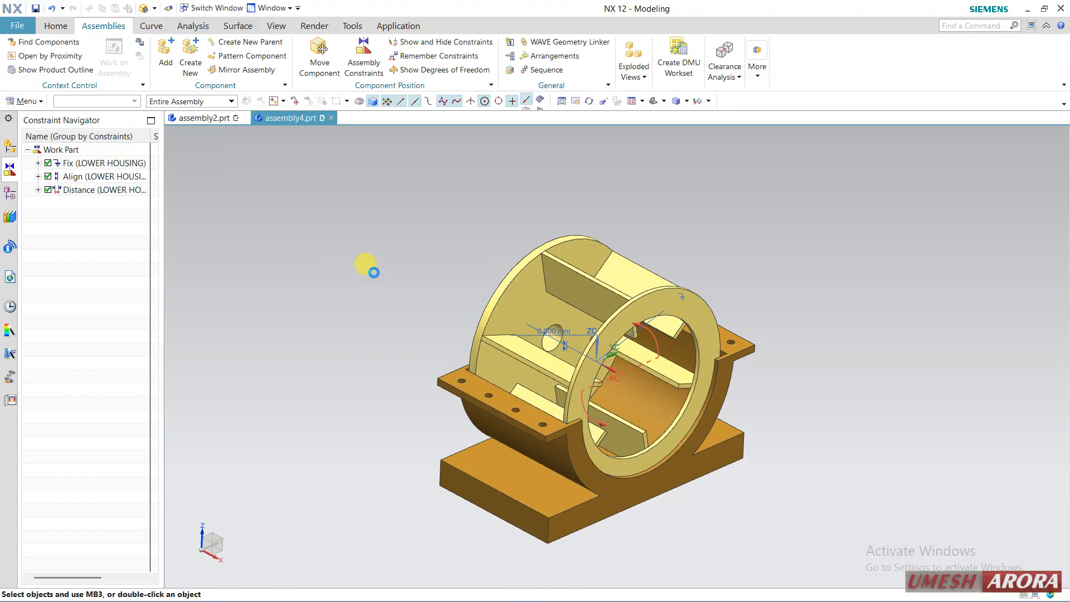
Add UPPER HOUSING.prt as a component, rotated about the vertical axis to match the lower housing's flanges and raised above it.
{"action": "mouse_move", "coordinate": [365, 263]}
{"action": "middle_mouse_down"}
{"action": "mouse_move", "coordinate": [418, 255]}
{"action": "mouse_move", "coordinate": [378, 262]}
{"action": "middle_mouse_up"}
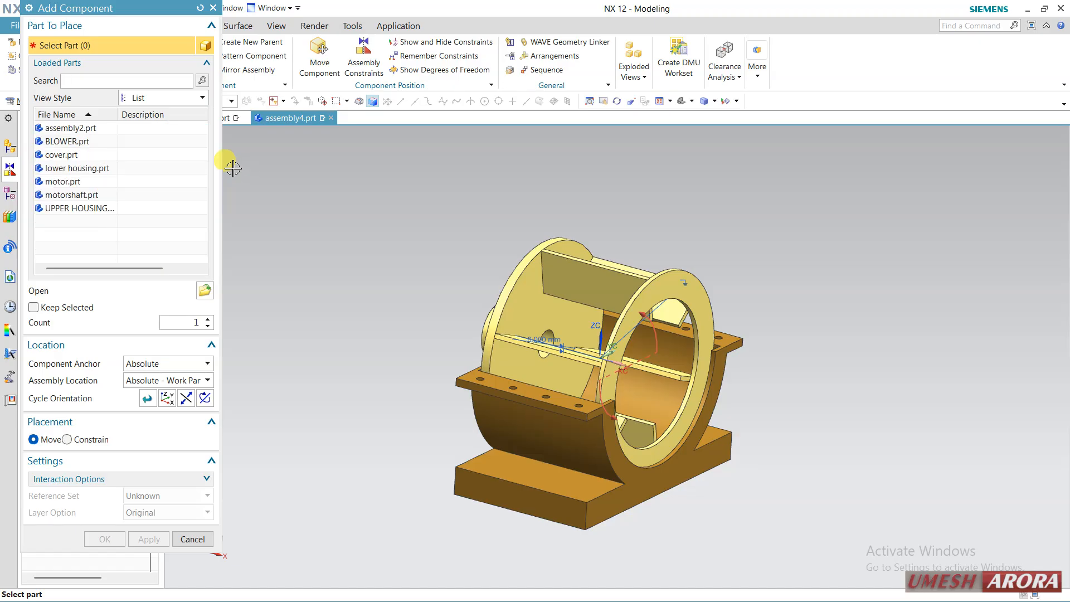
{"action": "left_click", "coordinate": [84, 207]}
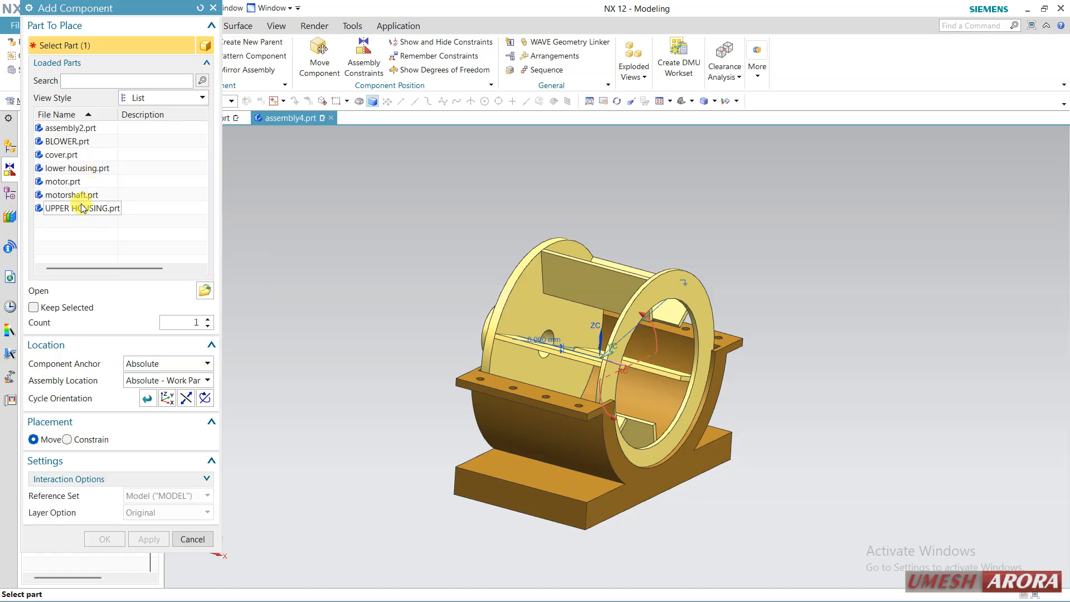
{"action": "scroll", "coordinate": [817, 325], "scroll_direction": "down", "scroll_amount": 3}
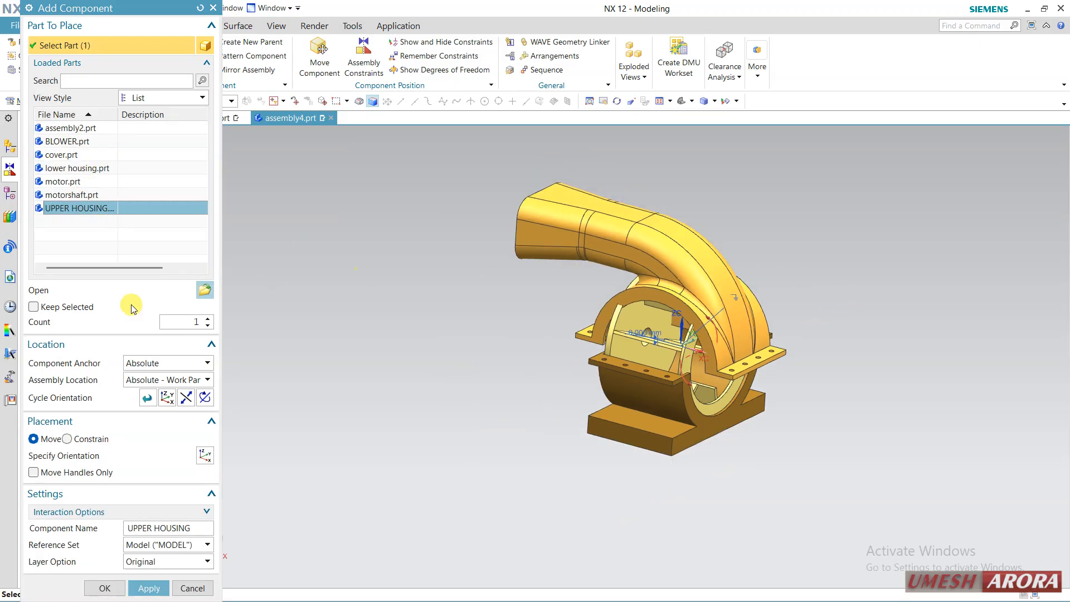
{"action": "left_click", "coordinate": [111, 451]}
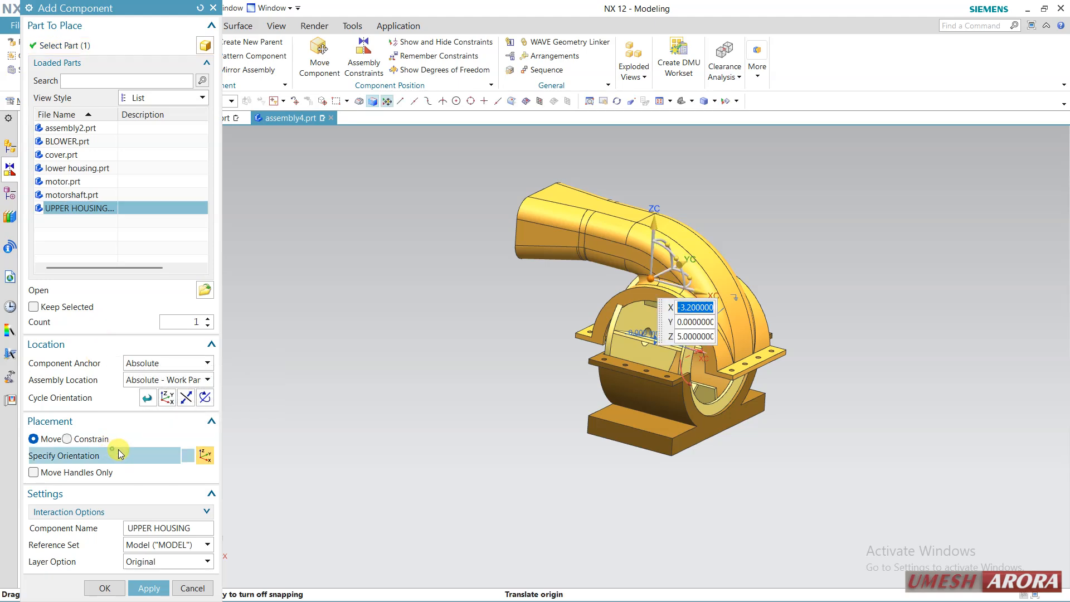
{"action": "middle_click_drag", "start_coordinate": [764, 240], "coordinate": [716, 258]}
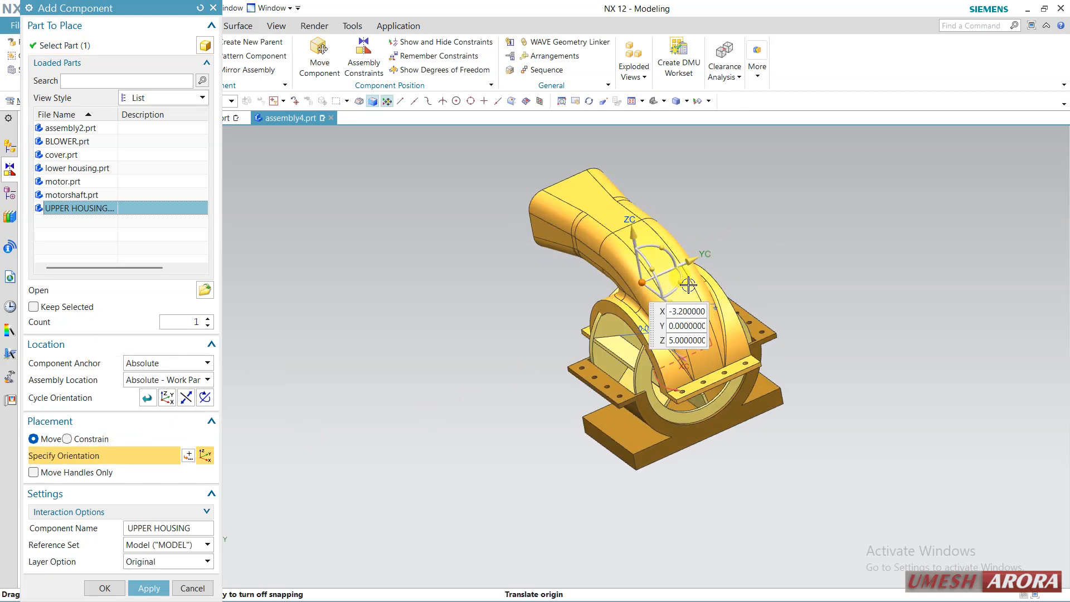
{"action": "left_click_drag", "start_coordinate": [693, 274], "coordinate": [658, 139]}
{"action": "left_click_drag", "start_coordinate": [689, 259], "coordinate": [664, 270]}
{"action": "left_click_drag", "start_coordinate": [615, 242], "coordinate": [613, 203]}
{"action": "left_click", "coordinate": [106, 588]}
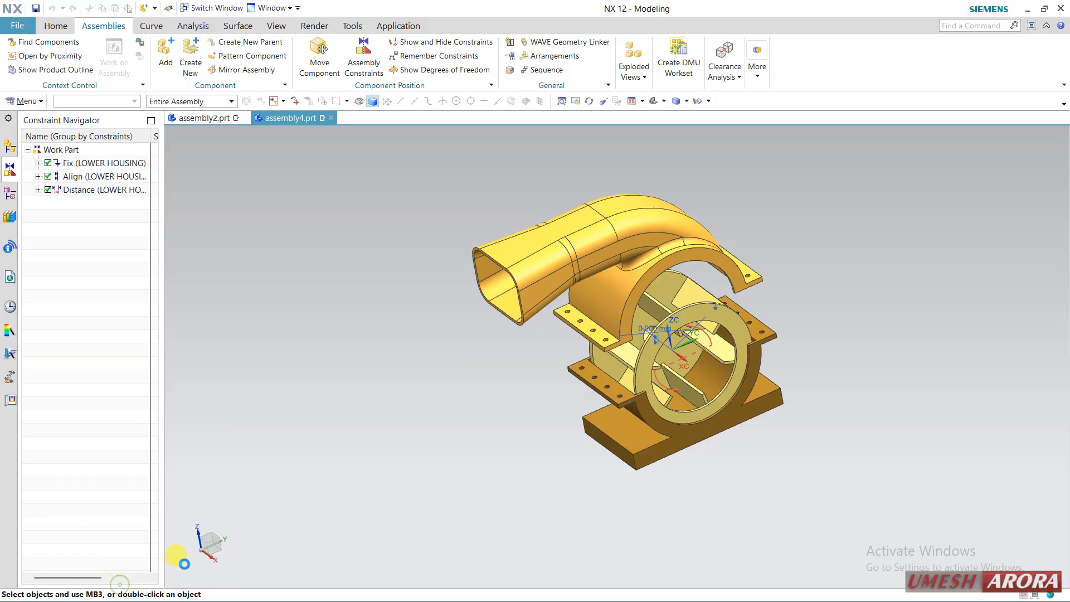
Align the upper housing's cylindrical face with the lower housing's cylindrical face using a Touch Align constraint set to Infer Center/Axis.
{"action": "mouse_move", "coordinate": [439, 436]}
{"action": "middle_mouse_down"}
{"action": "mouse_move", "coordinate": [434, 411]}
{"action": "mouse_move", "coordinate": [436, 426]}
{"action": "middle_mouse_up"}
{"action": "scroll", "coordinate": [567, 207], "scroll_direction": "up", "scroll_amount": 3}
{"action": "left_click", "coordinate": [363, 55]}
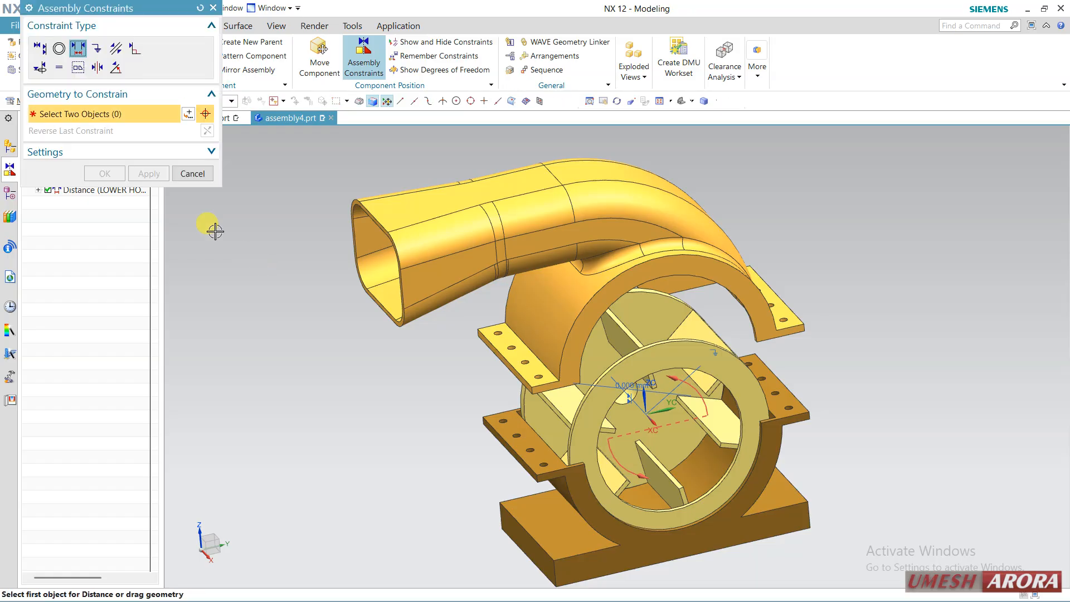
{"action": "left_click", "coordinate": [40, 49]}
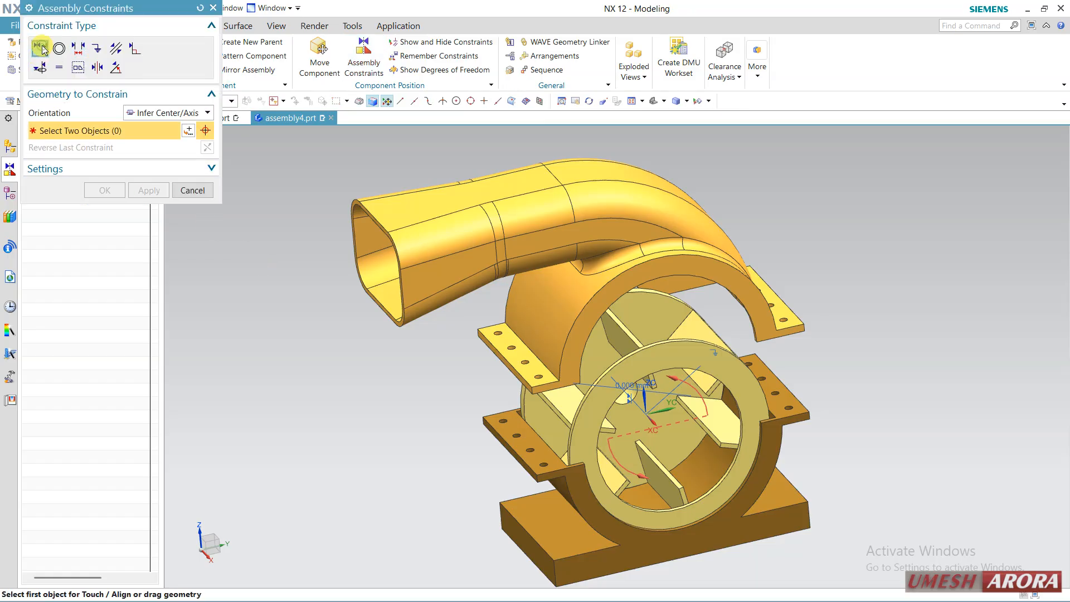
{"action": "left_click", "coordinate": [551, 302]}
{"action": "left_click", "coordinate": [488, 447]}
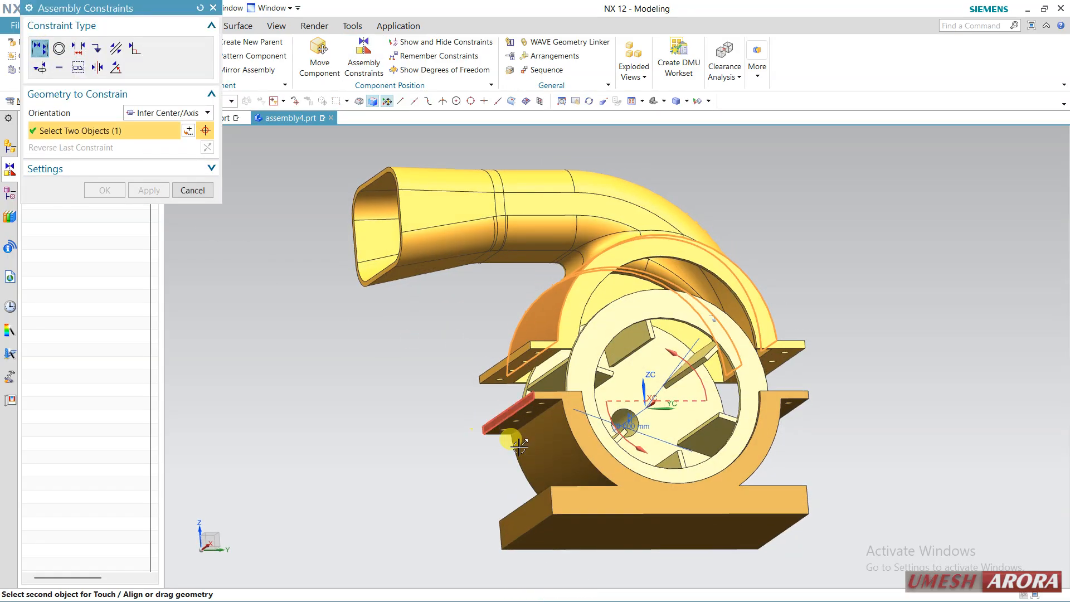
{"action": "middle_click_drag", "start_coordinate": [309, 394], "coordinate": [301, 427]}
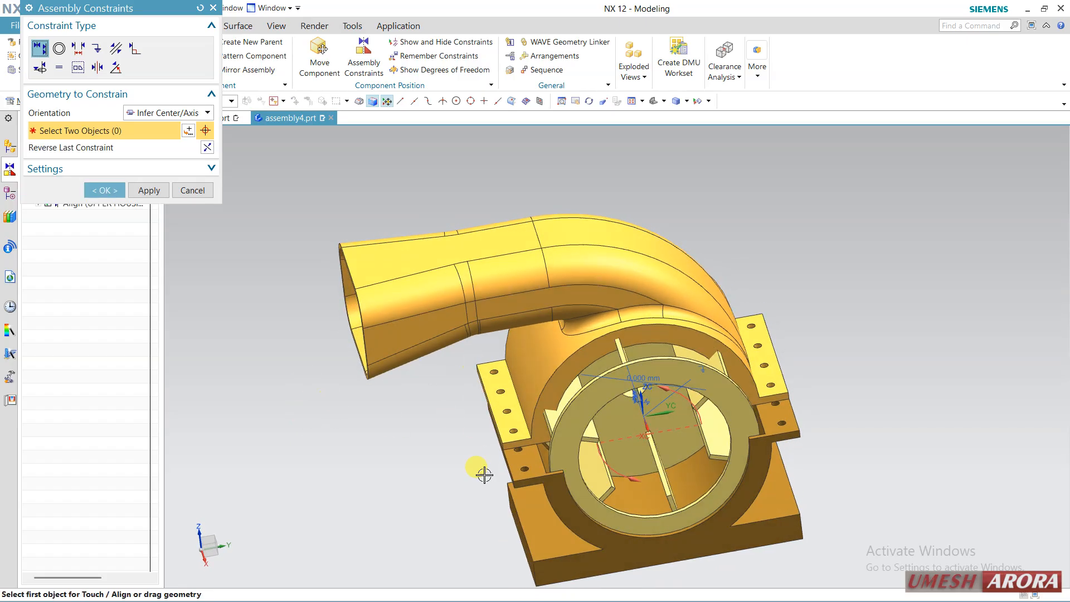
{"action": "left_click", "coordinate": [148, 190]}
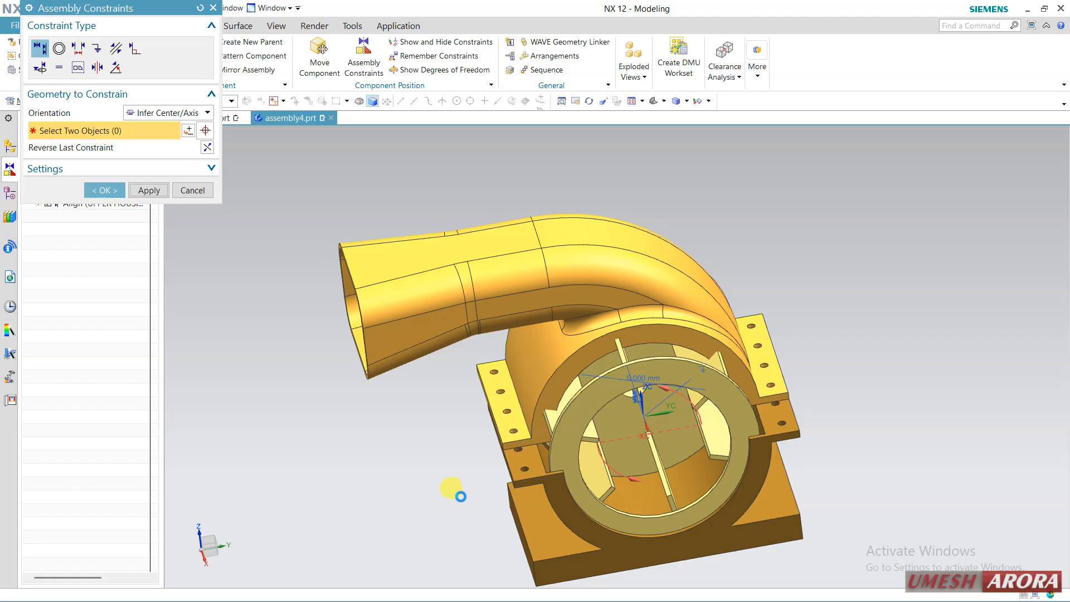
Align the end bolt hole of the upper housing's flange with the matching hole in the lower housing's flange using Infer Center/Axis.
{"action": "scroll", "coordinate": [526, 440], "scroll_direction": "up", "scroll_amount": 4}
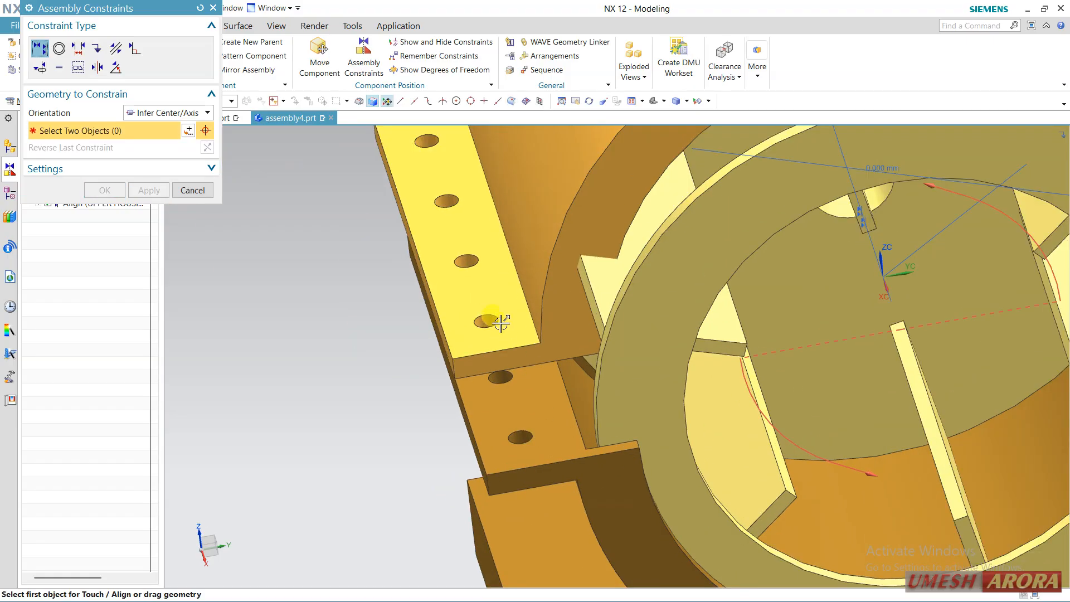
{"action": "left_click", "coordinate": [494, 320]}
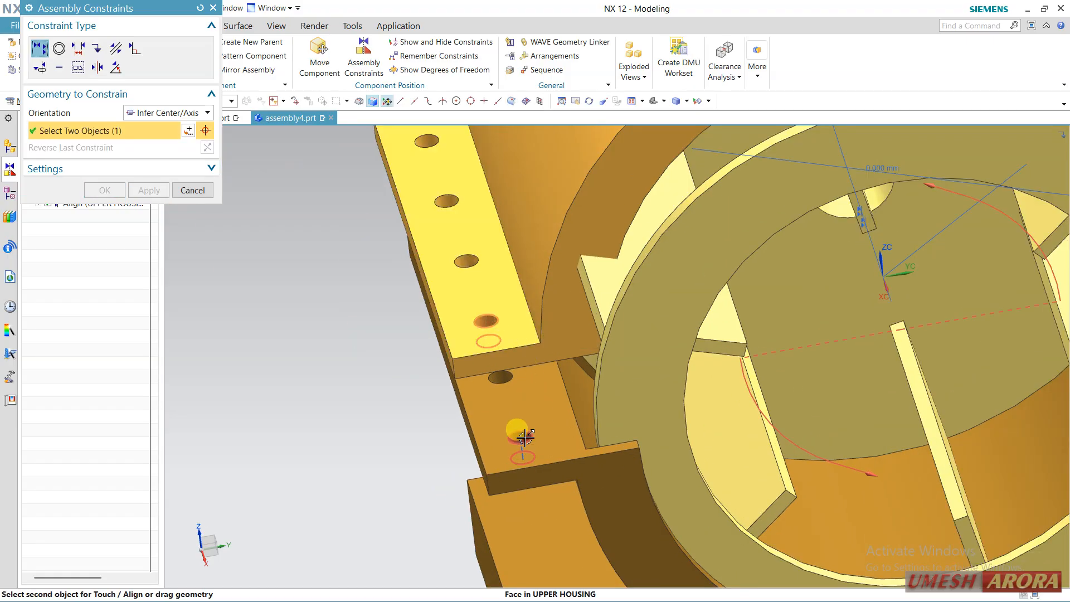
{"action": "left_click", "coordinate": [524, 438]}
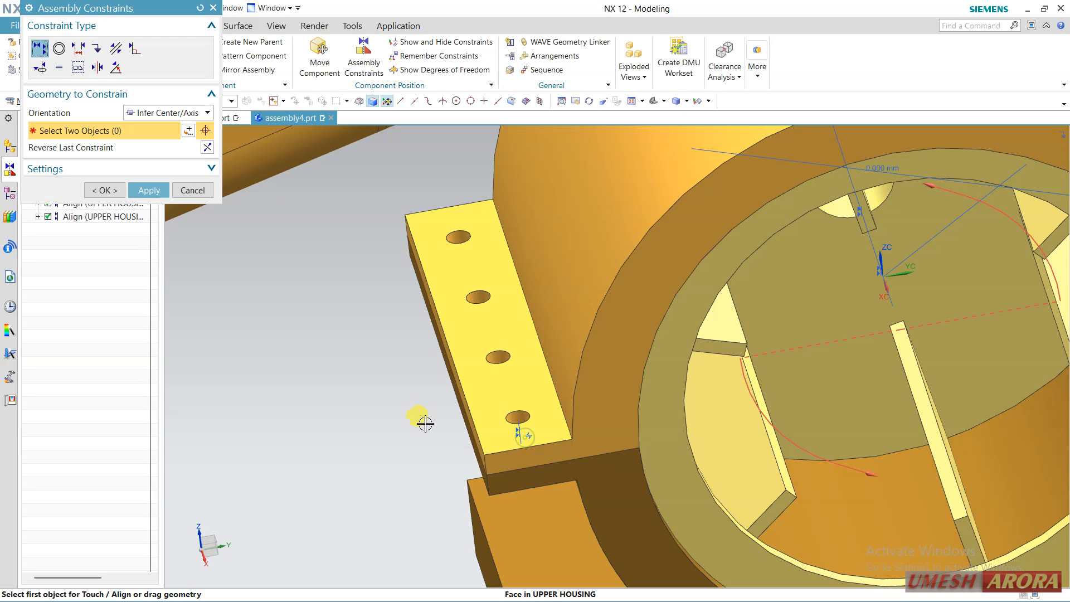
{"action": "left_click", "coordinate": [143, 190]}
{"action": "scroll", "coordinate": [302, 315], "scroll_direction": "down", "scroll_amount": 3}
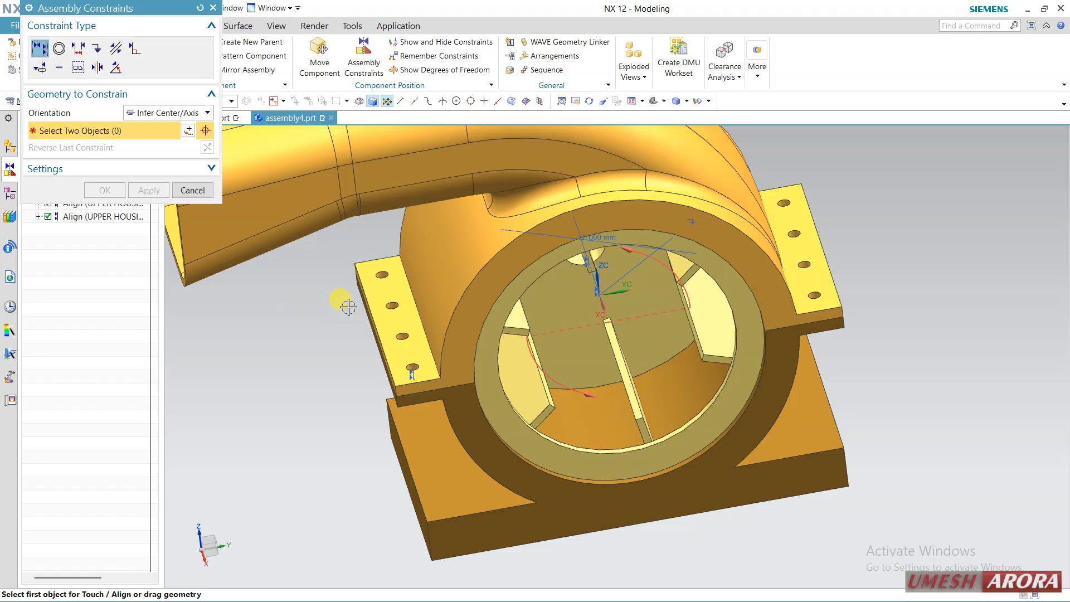
{"action": "left_click", "coordinate": [192, 190]}
Check the upper housing's remaining degrees of freedom and inspect how it sits on the lower housing.
{"action": "left_click", "coordinate": [440, 69]}
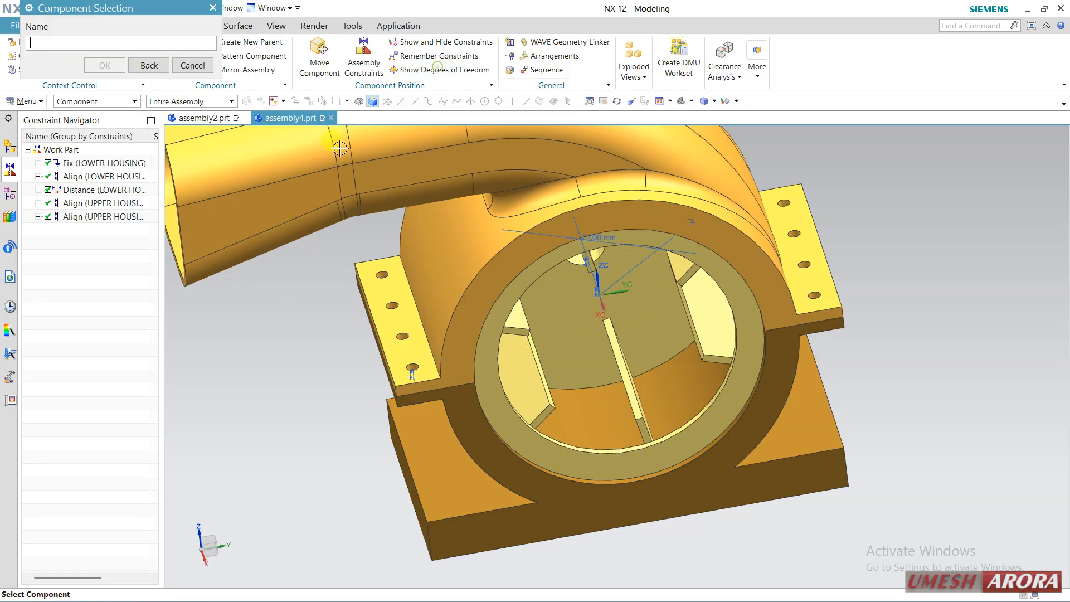
{"action": "left_click", "coordinate": [307, 167]}
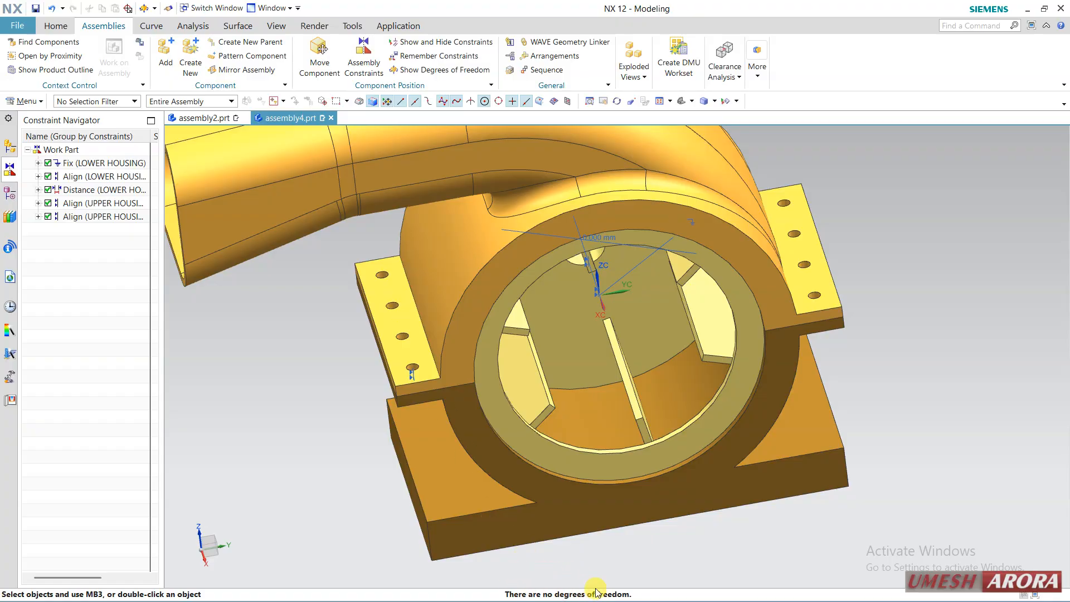
{"action": "key", "text": "ctrl+f"}
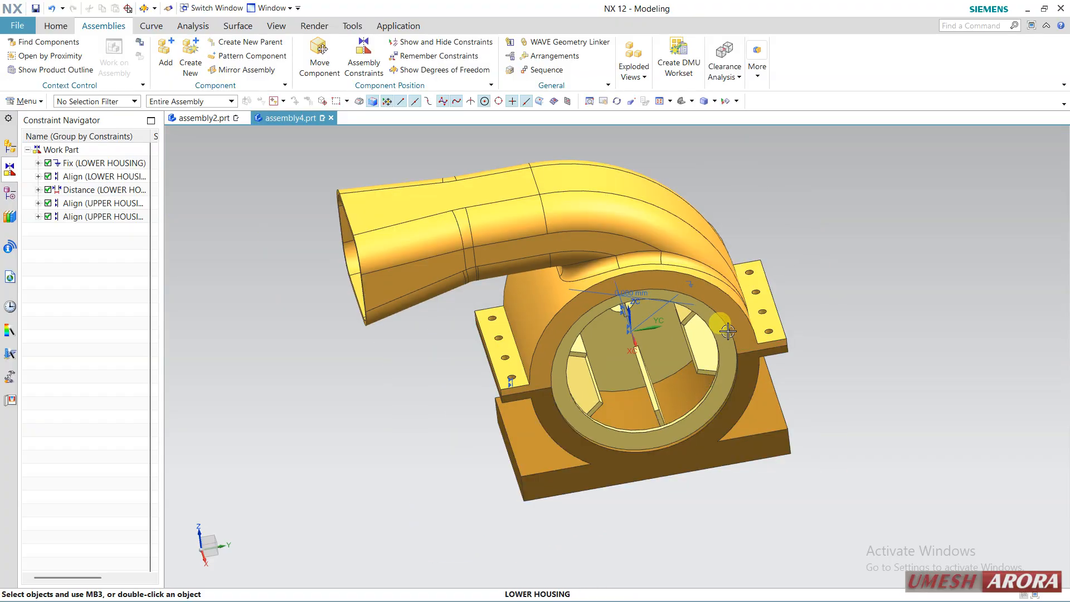
{"action": "middle_click_drag", "start_coordinate": [723, 328], "coordinate": [770, 334]}
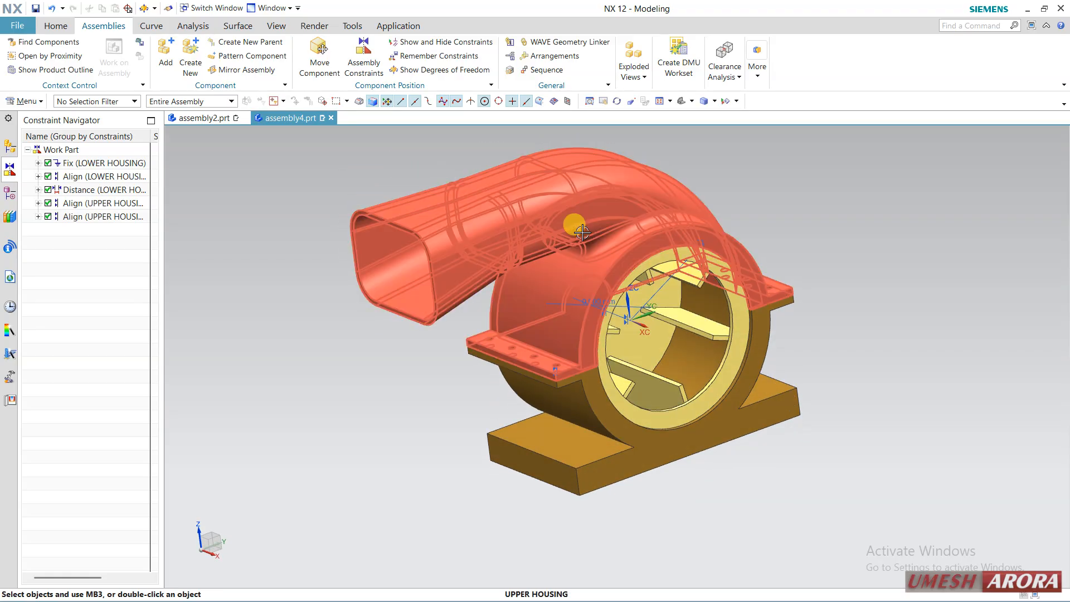
{"action": "middle_click_drag", "start_coordinate": [594, 239], "coordinate": [656, 352], "text": "shift"}
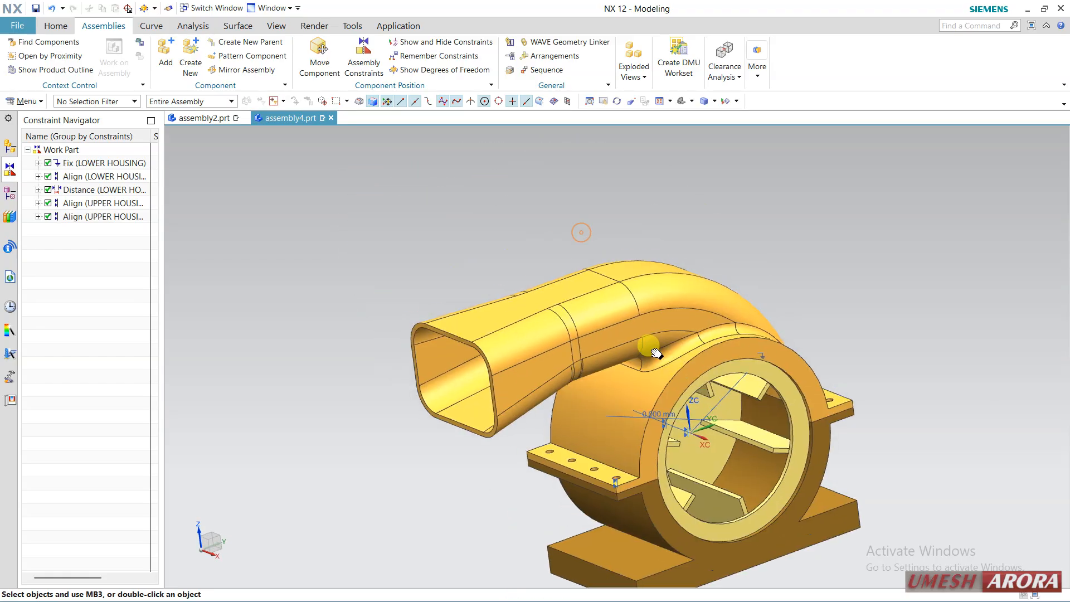
Add motorshaft.prt as a component, rotated to run along the blower's axis and placed clear behind the housing's outlet.
{"action": "left_click", "coordinate": [166, 55]}
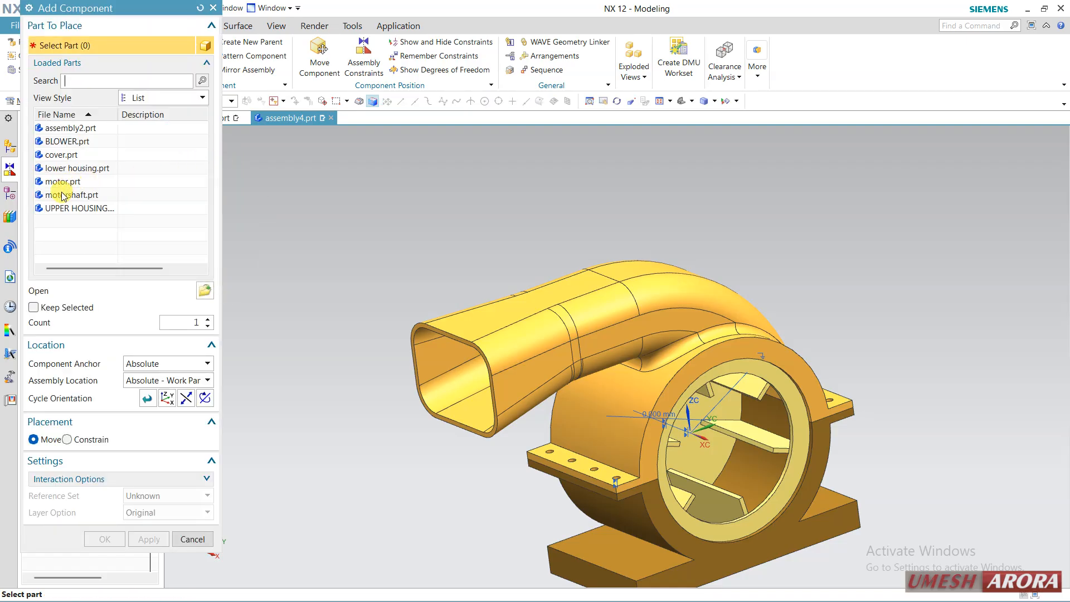
{"action": "left_click", "coordinate": [63, 195]}
{"action": "scroll", "coordinate": [520, 294], "scroll_direction": "down", "scroll_amount": 3}
{"action": "mouse_move", "coordinate": [540, 248]}
{"action": "middle_mouse_down"}
{"action": "mouse_move", "coordinate": [566, 223]}
{"action": "mouse_move", "coordinate": [537, 260]}
{"action": "middle_mouse_up"}
{"action": "left_click", "coordinate": [62, 454]}
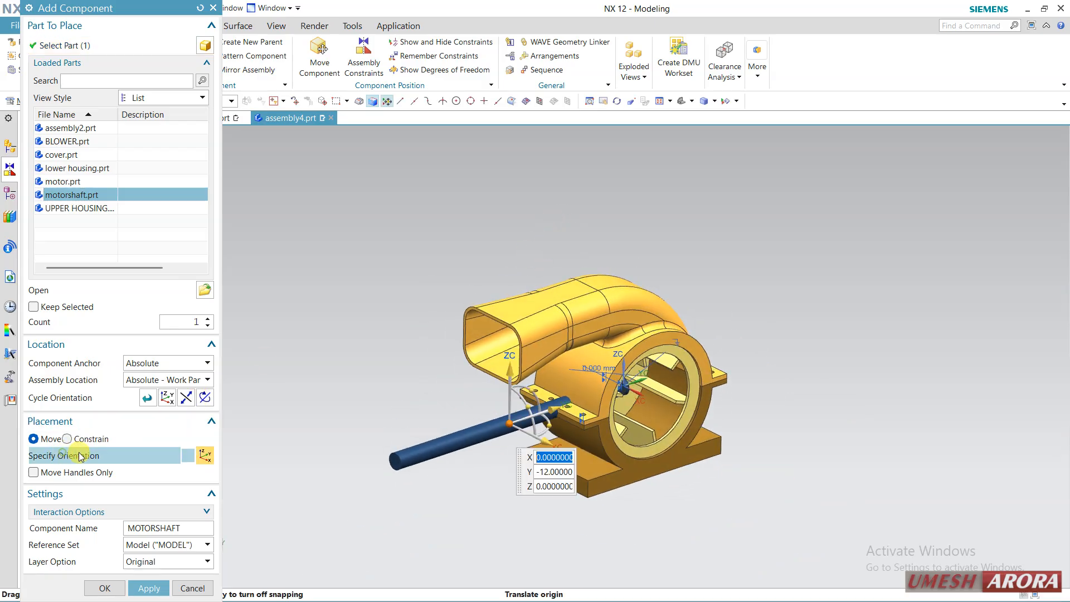
{"action": "left_click_drag", "start_coordinate": [548, 426], "coordinate": [422, 312]}
{"action": "left_click_drag", "start_coordinate": [317, 359], "coordinate": [417, 289]}
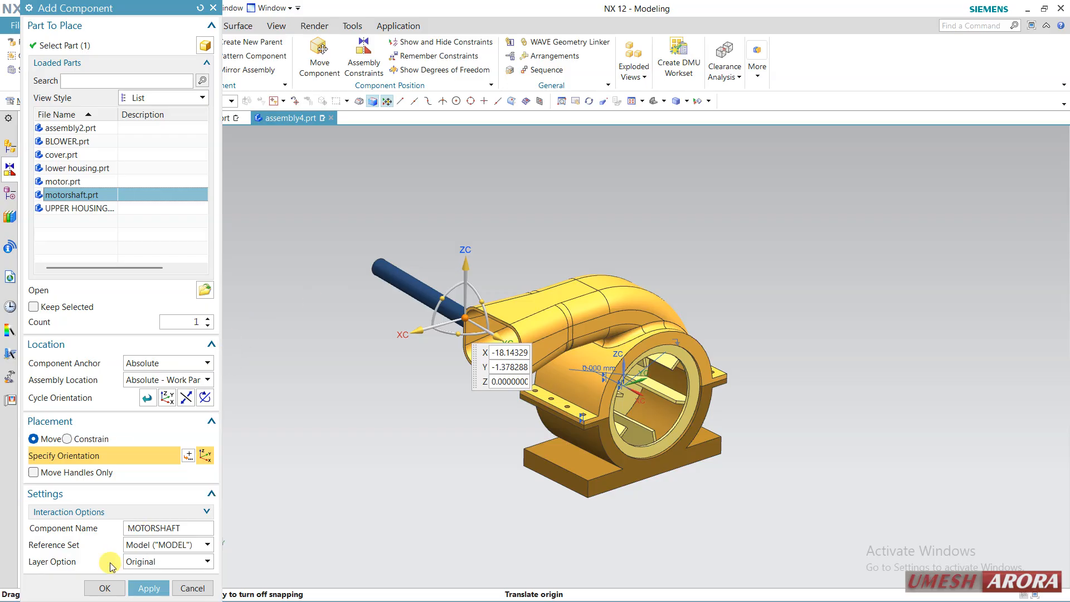
{"action": "left_click", "coordinate": [104, 589]}
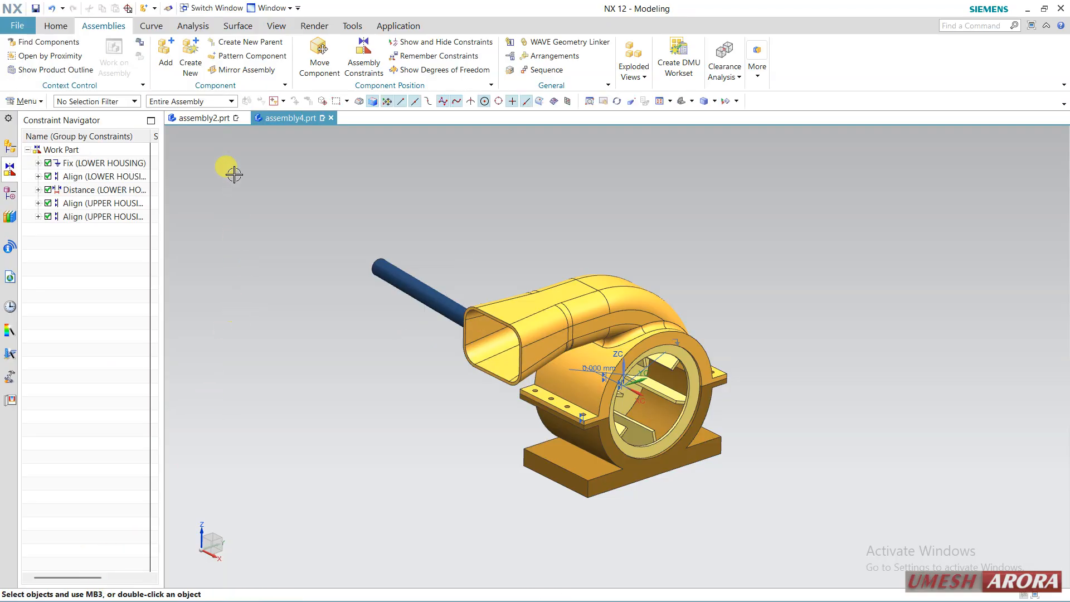
Examine the motor, cover and shaft arrangement in assembly2.prt and return to assembly4.prt.
{"action": "left_click", "coordinate": [201, 118]}
{"action": "middle_click_drag", "start_coordinate": [337, 352], "coordinate": [399, 359]}
{"action": "middle_click_drag", "start_coordinate": [560, 363], "coordinate": [481, 365]}
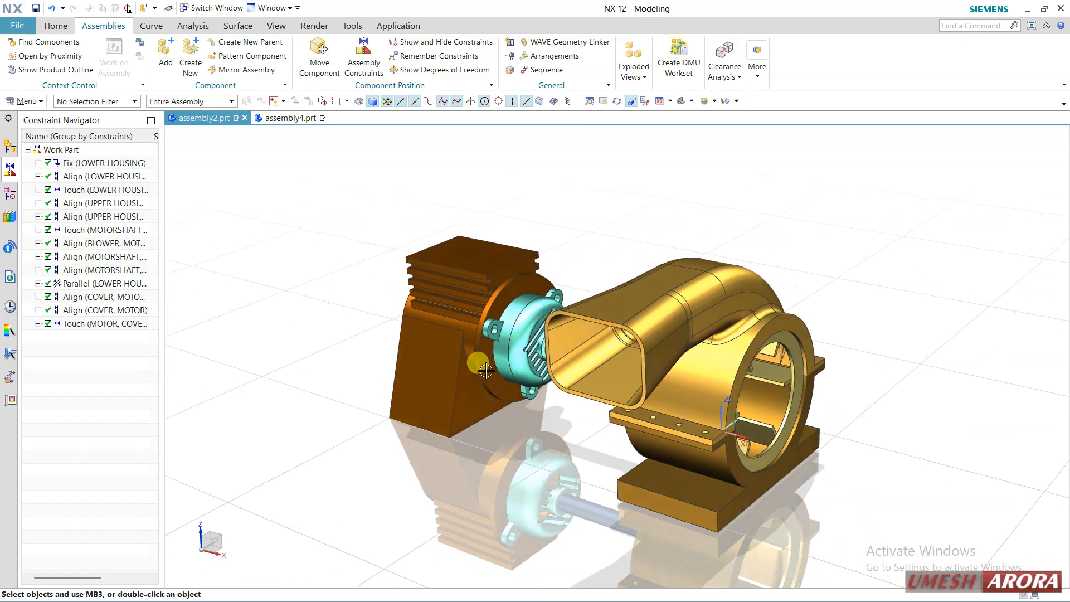
{"action": "left_click", "coordinate": [283, 118]}
Align the motor shaft's axis with the blower hub's cylindrical face using a Touch Align constraint set to Infer Center/Axis.
{"action": "middle_click_drag", "start_coordinate": [454, 434], "coordinate": [513, 483]}
{"action": "scroll", "coordinate": [519, 264], "scroll_direction": "up", "scroll_amount": 4}
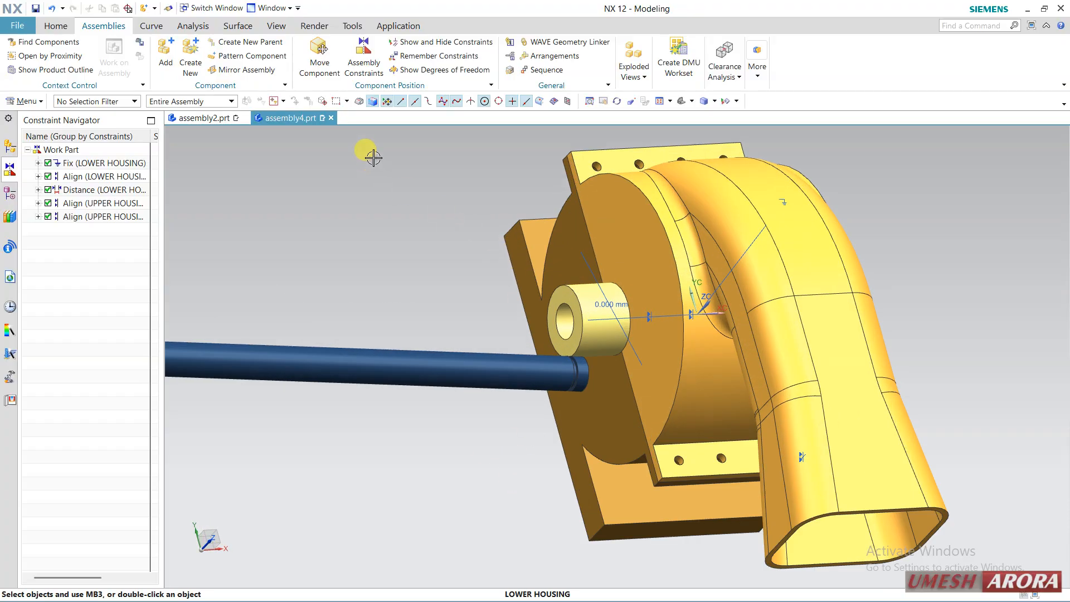
{"action": "left_click", "coordinate": [363, 61]}
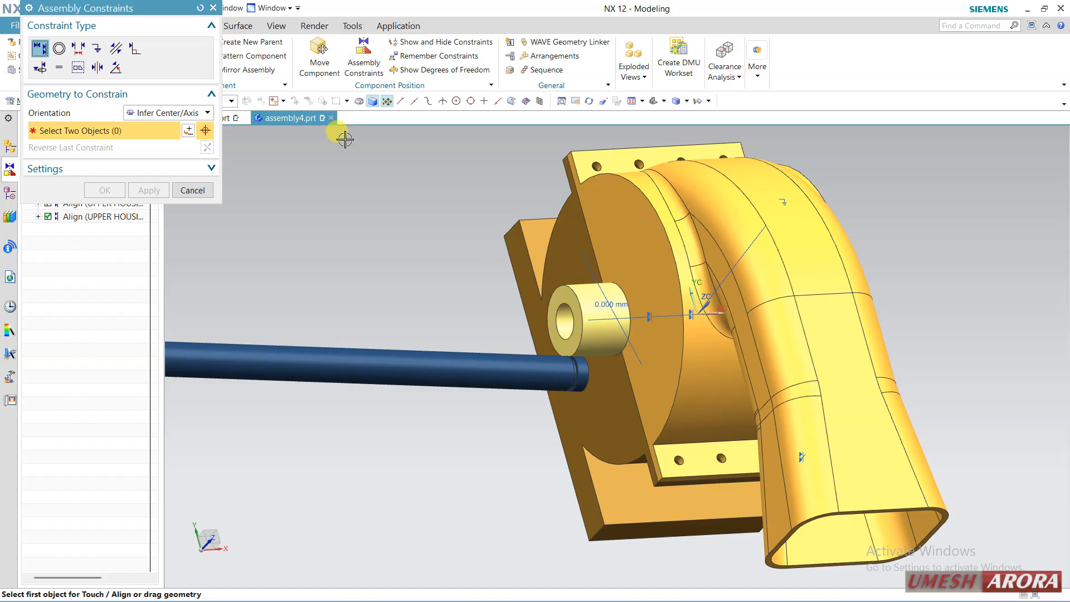
{"action": "scroll", "coordinate": [482, 165], "scroll_direction": "up", "scroll_amount": 2}
{"action": "scroll", "coordinate": [619, 329], "scroll_direction": "up", "scroll_amount": 3}
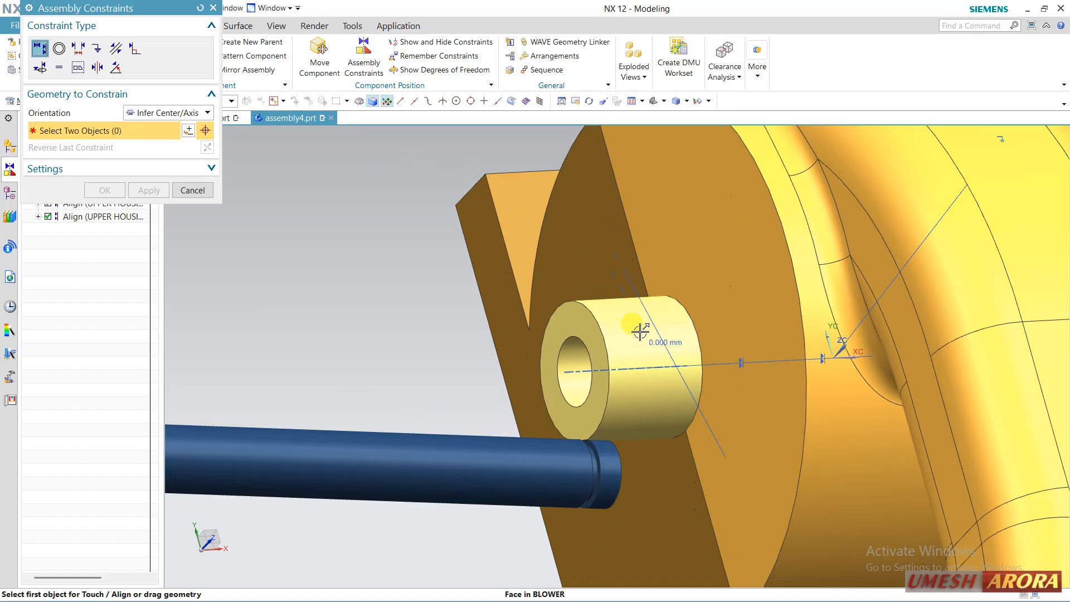
{"action": "left_click", "coordinate": [615, 316]}
{"action": "left_click", "coordinate": [504, 451]}
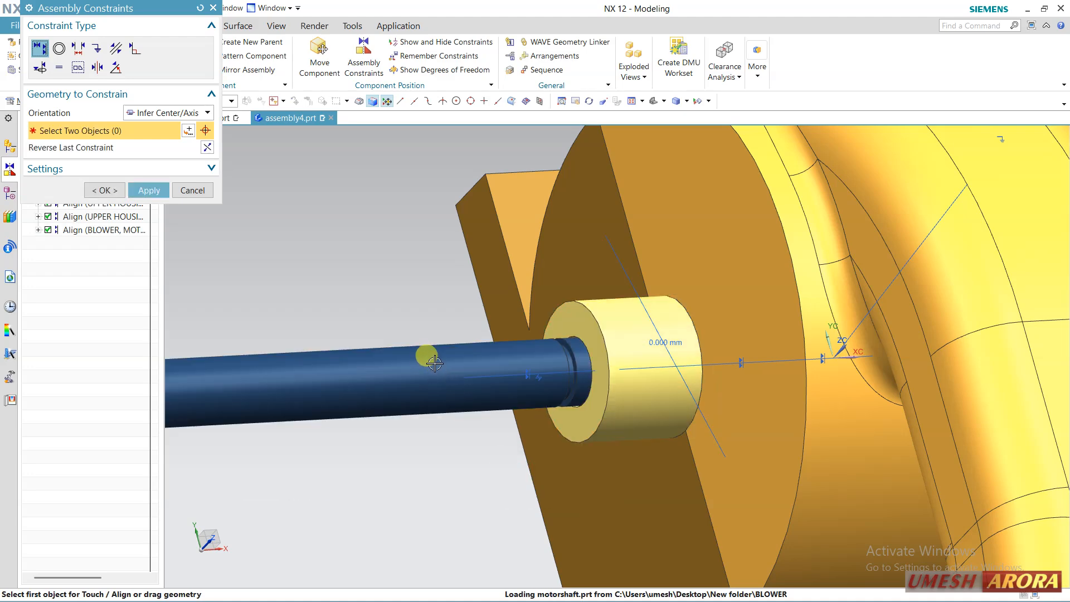
{"action": "left_click", "coordinate": [87, 193]}
{"action": "scroll", "coordinate": [715, 401], "scroll_direction": "down", "scroll_amount": 2}
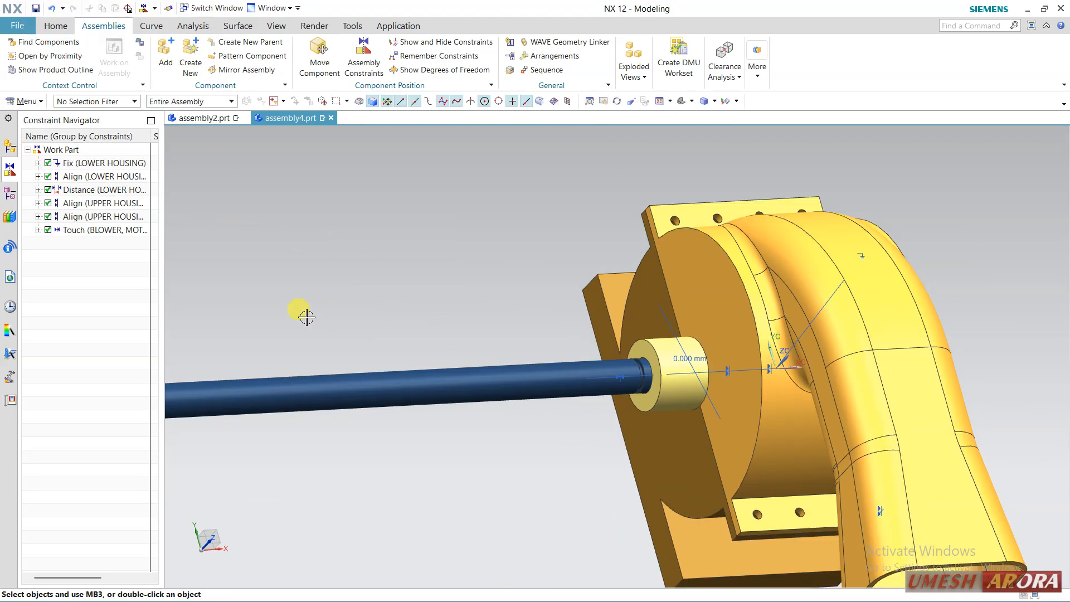
Move the motor shaft back along its axis until its end is clear of the blower hub.
{"action": "left_click", "coordinate": [322, 53]}
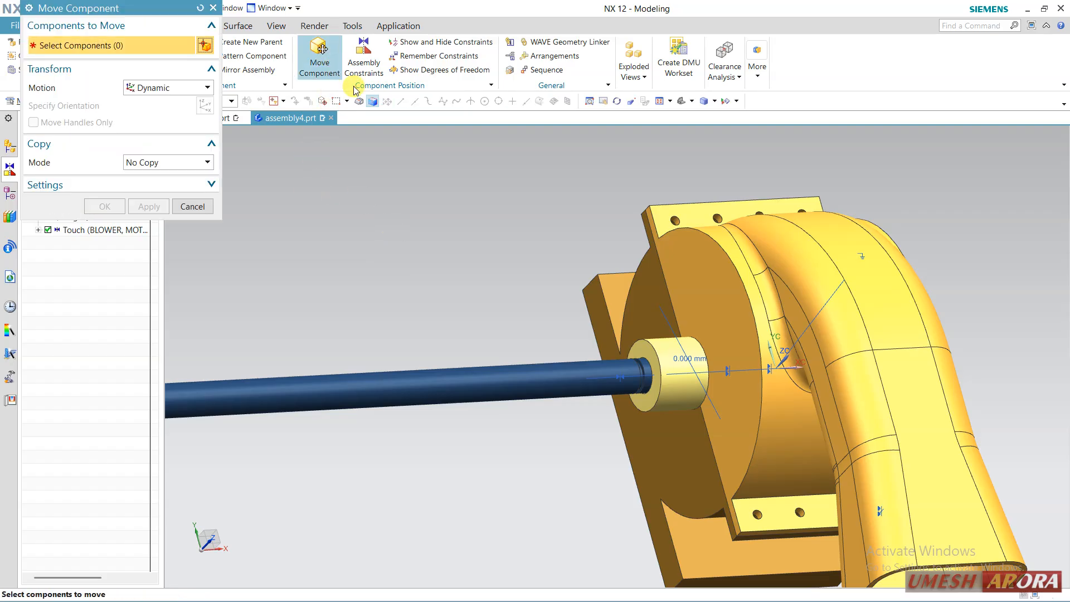
{"action": "left_click", "coordinate": [510, 372]}
{"action": "left_click", "coordinate": [133, 118]}
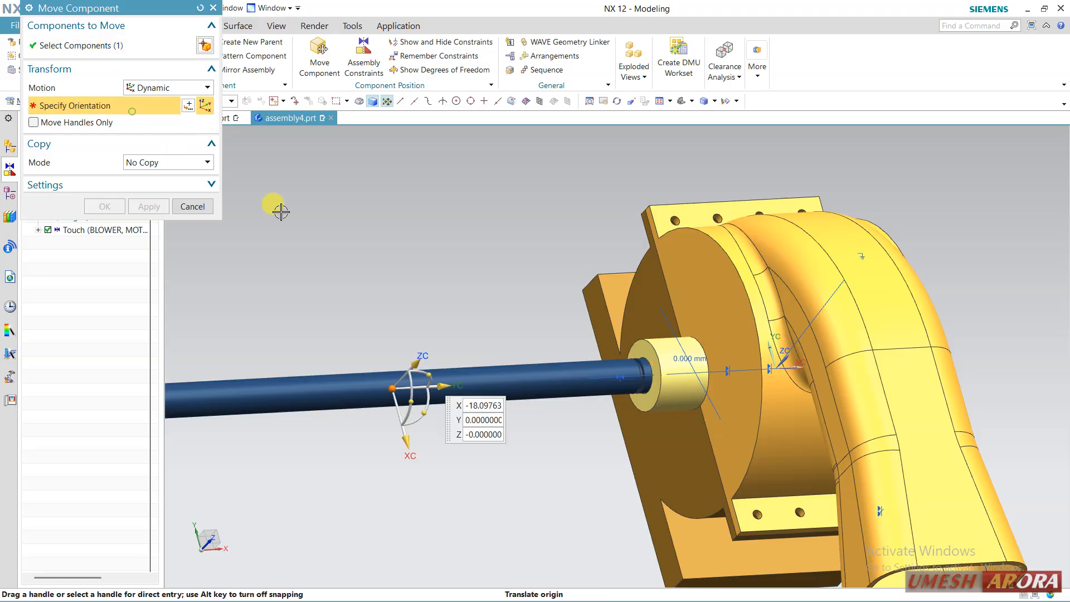
{"action": "left_click_drag", "start_coordinate": [400, 387], "coordinate": [299, 383]}
{"action": "left_click", "coordinate": [105, 206]}
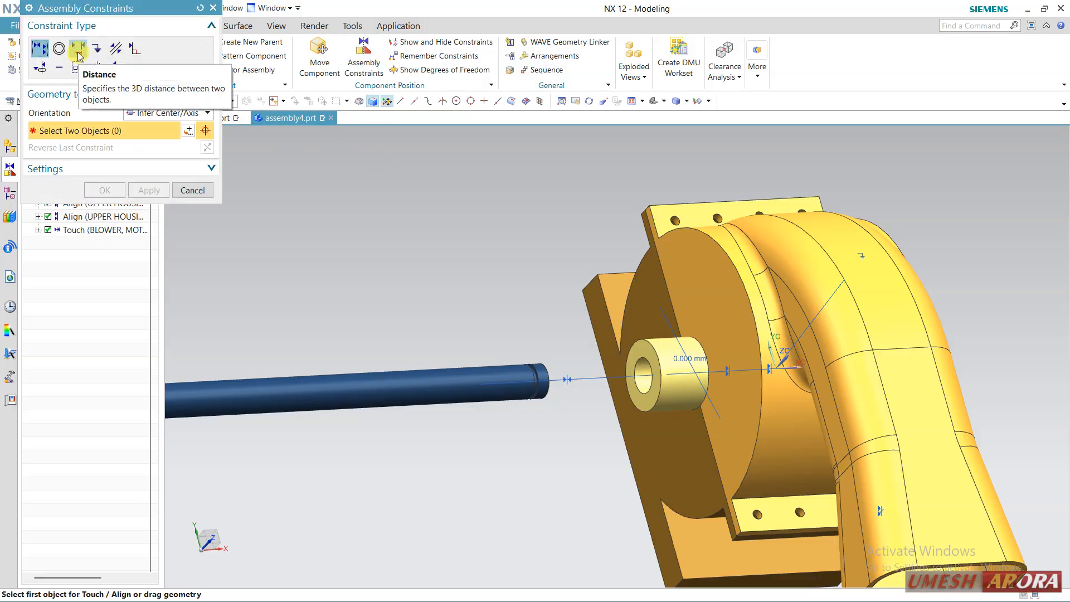
Constrain the motor shaft's end face to the blower's inner plate face using a Touch Align constraint set to Prefer Touch.
{"action": "left_click", "coordinate": [144, 113]}
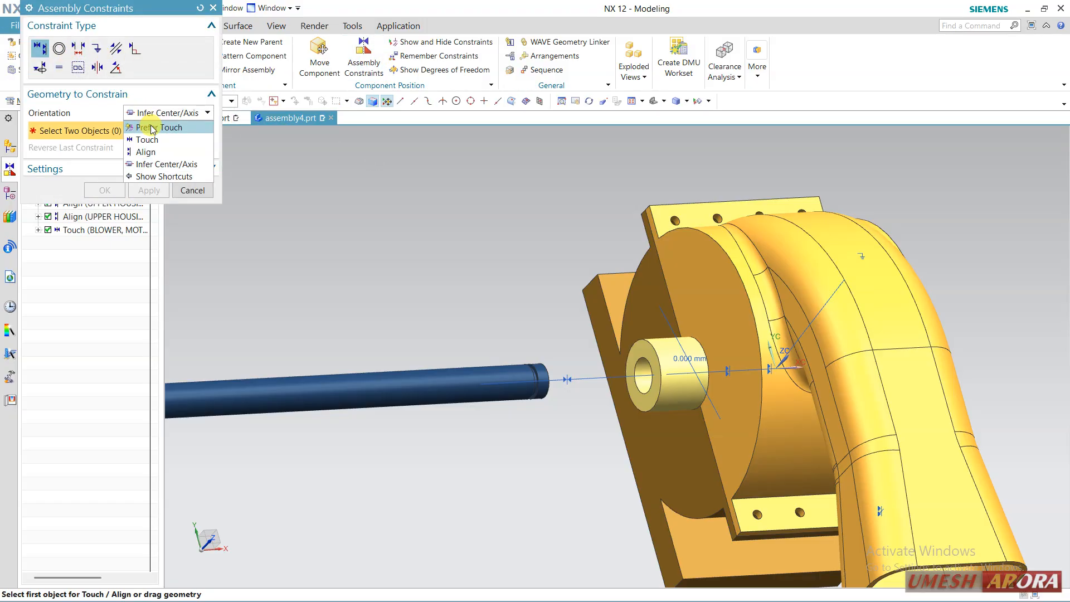
{"action": "left_click", "coordinate": [154, 128]}
{"action": "middle_click_drag", "start_coordinate": [401, 232], "coordinate": [488, 263]}
{"action": "scroll", "coordinate": [600, 346], "scroll_direction": "up", "scroll_amount": 2}
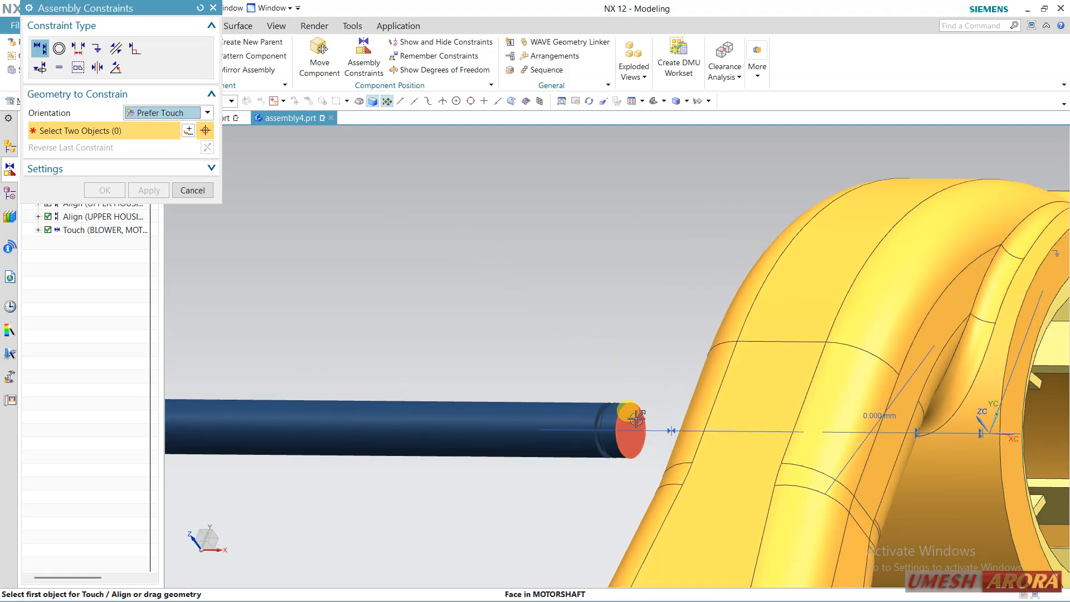
{"action": "left_click", "coordinate": [635, 419]}
{"action": "scroll", "coordinate": [627, 359], "scroll_direction": "down", "scroll_amount": 2}
{"action": "middle_click_drag", "start_coordinate": [605, 347], "coordinate": [608, 351]}
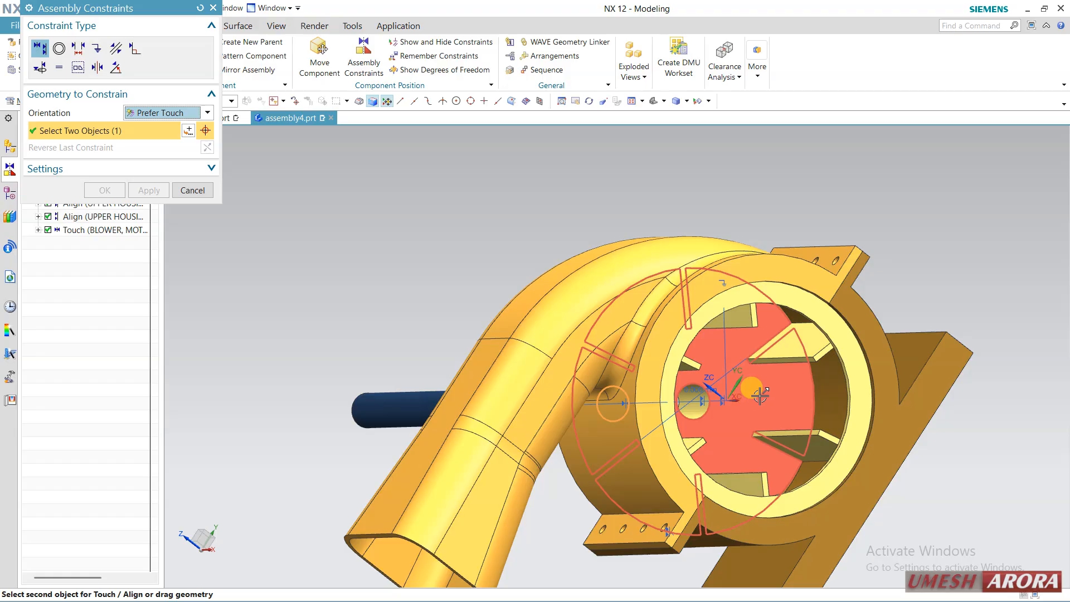
{"action": "left_click", "coordinate": [733, 399]}
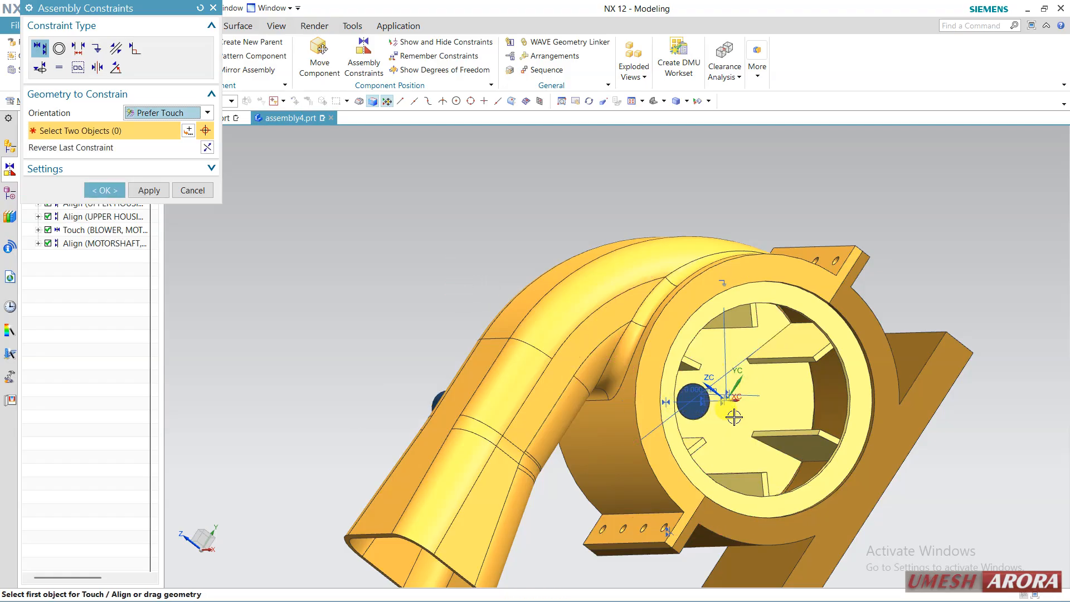
{"action": "scroll", "coordinate": [466, 296], "scroll_direction": "down", "scroll_amount": 3}
{"action": "middle_click_drag", "start_coordinate": [466, 295], "coordinate": [574, 272]}
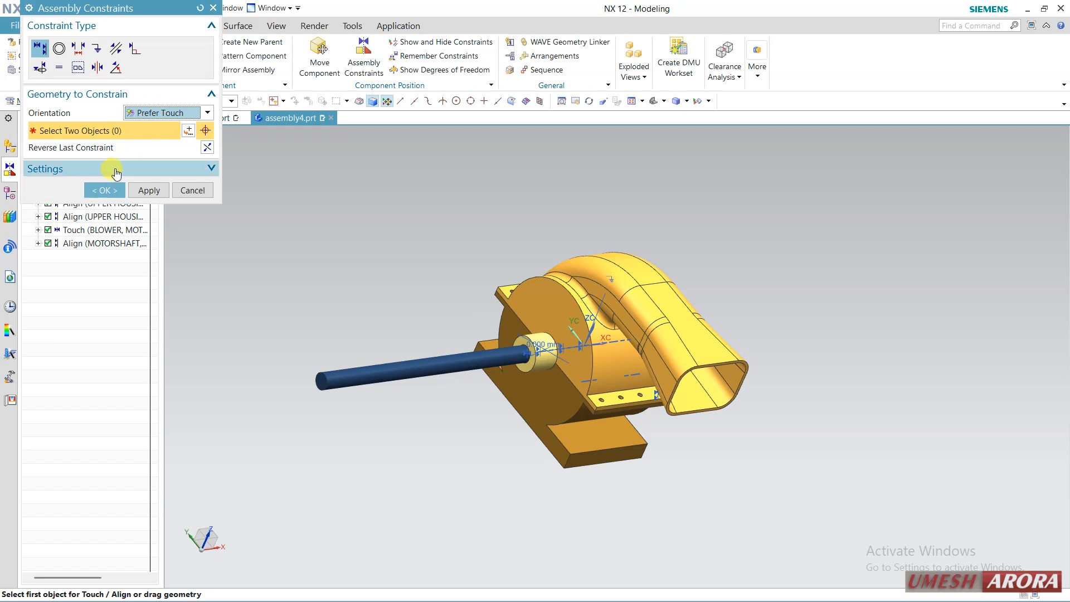
{"action": "left_click", "coordinate": [106, 190]}
Add motor.prt as a component, rotated 90 degrees about ZC and placed clear behind the motor shaft.
{"action": "middle_click_drag", "start_coordinate": [456, 273], "coordinate": [557, 268], "text": "shift"}
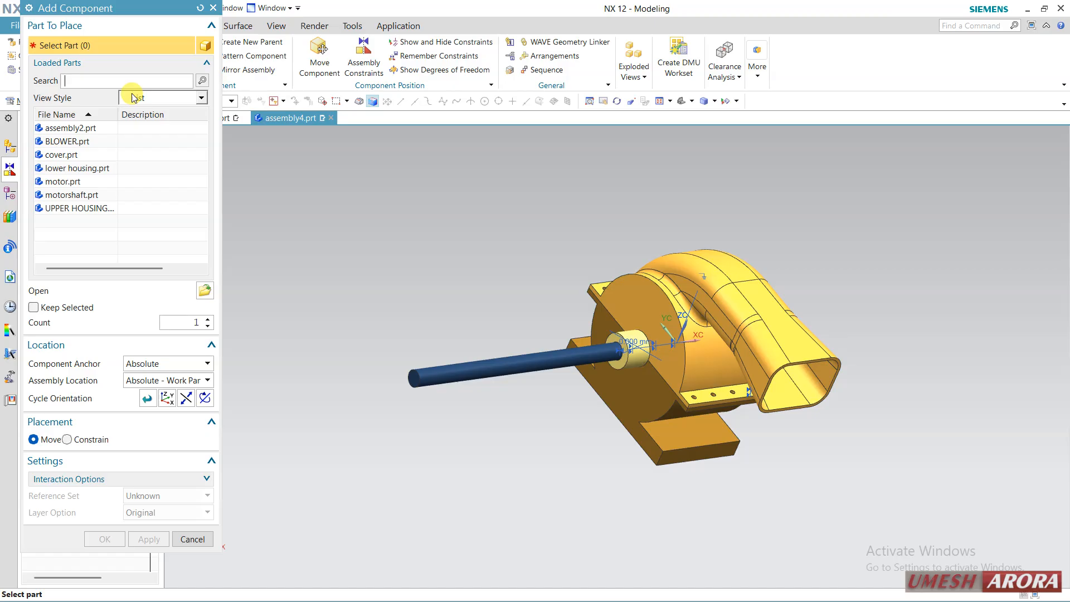
{"action": "left_click", "coordinate": [63, 181]}
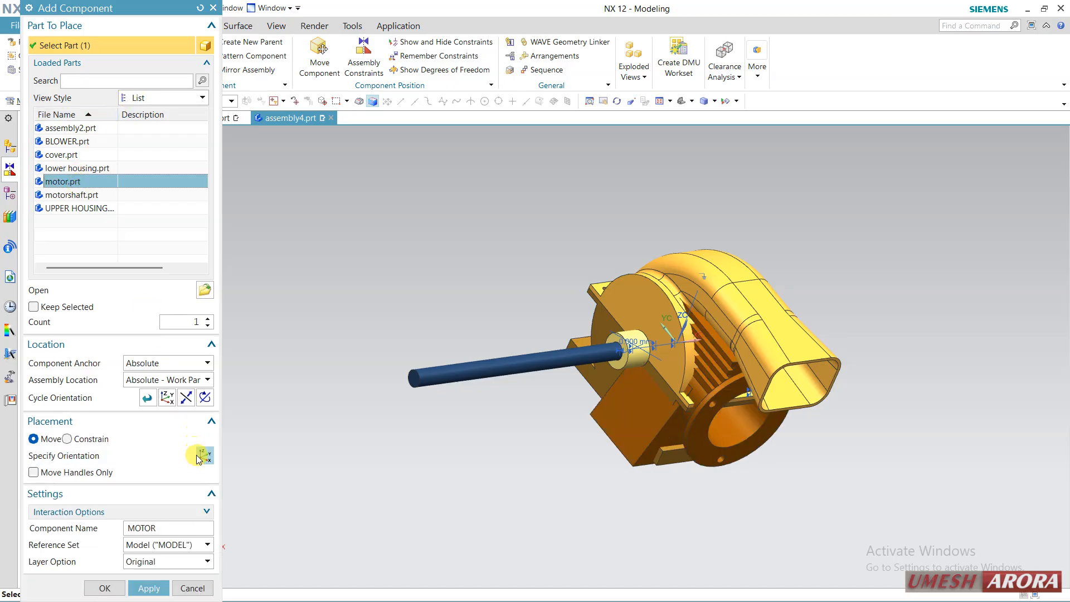
{"action": "left_click", "coordinate": [198, 458]}
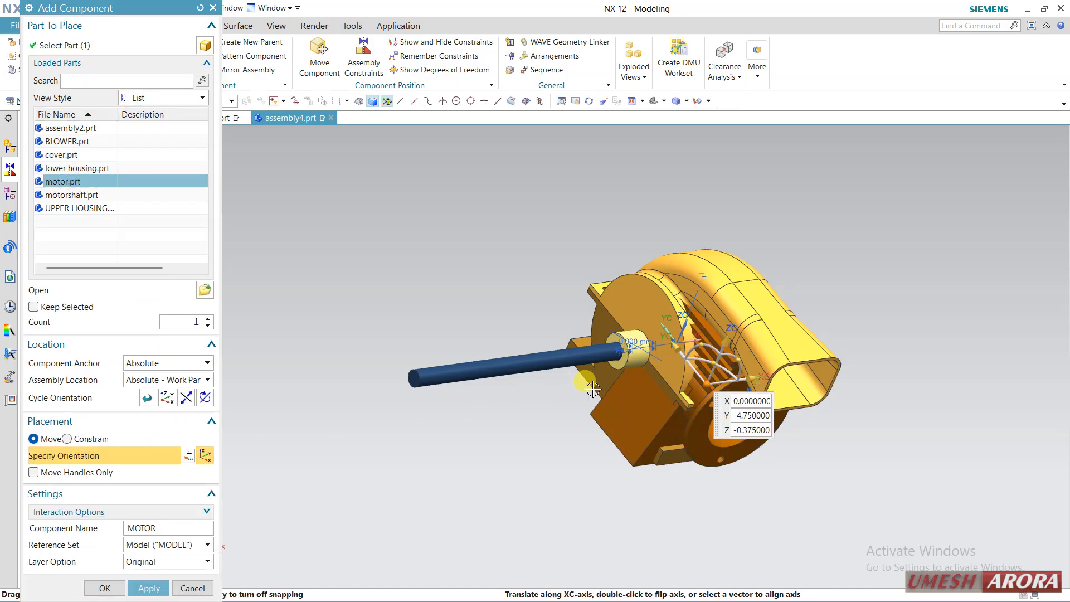
{"action": "left_click_drag", "start_coordinate": [592, 388], "coordinate": [214, 430]}
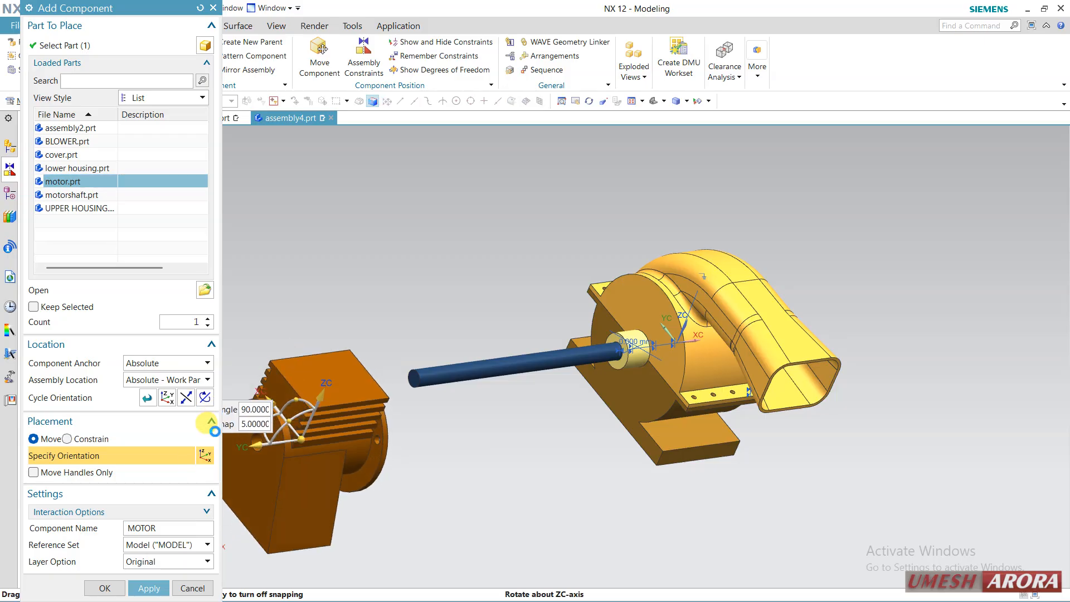
{"action": "left_click", "coordinate": [105, 588]}
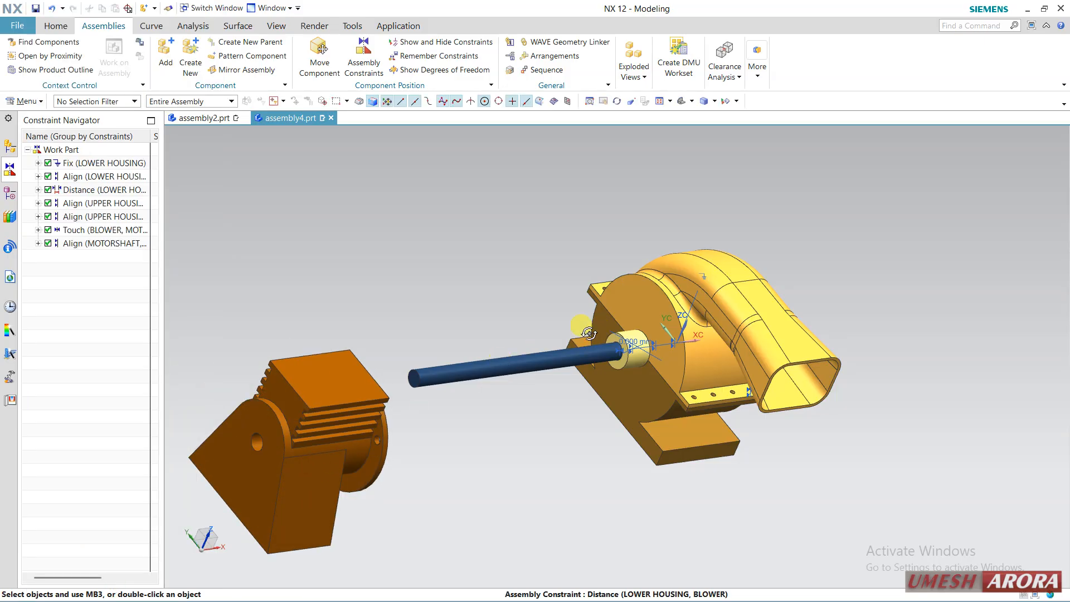
Align the motor's axis with the motor shaft's axis using a Touch Align constraint set to Infer Center/Axis.
{"action": "middle_click_drag", "start_coordinate": [641, 335], "coordinate": [532, 341]}
{"action": "middle_click_drag", "start_coordinate": [533, 341], "coordinate": [678, 309], "text": "shift"}
{"action": "scroll", "coordinate": [679, 309], "scroll_direction": "down", "scroll_amount": 2}
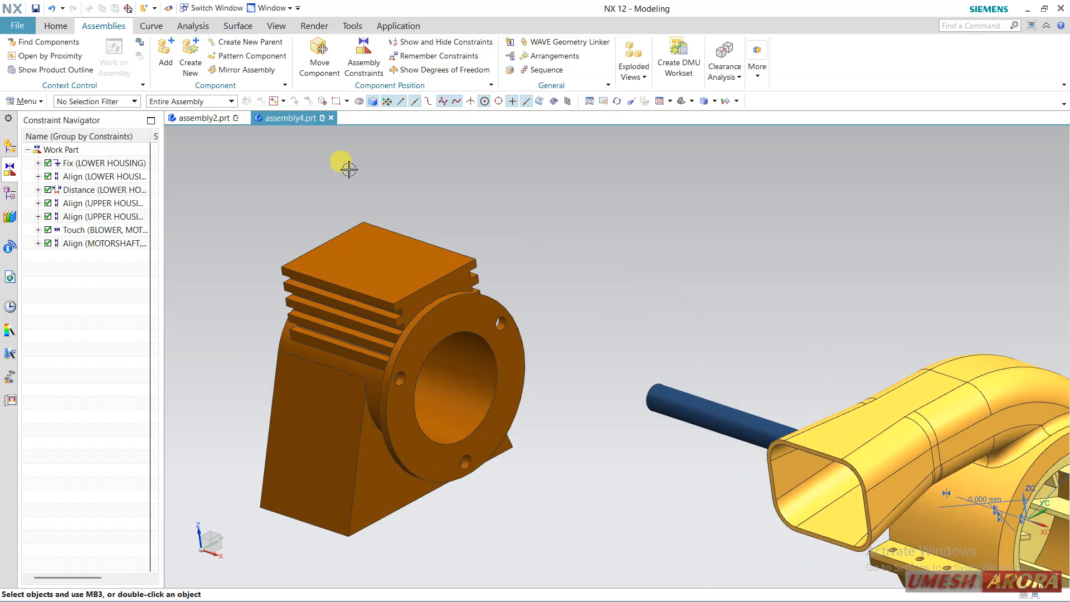
{"action": "left_click", "coordinate": [357, 68]}
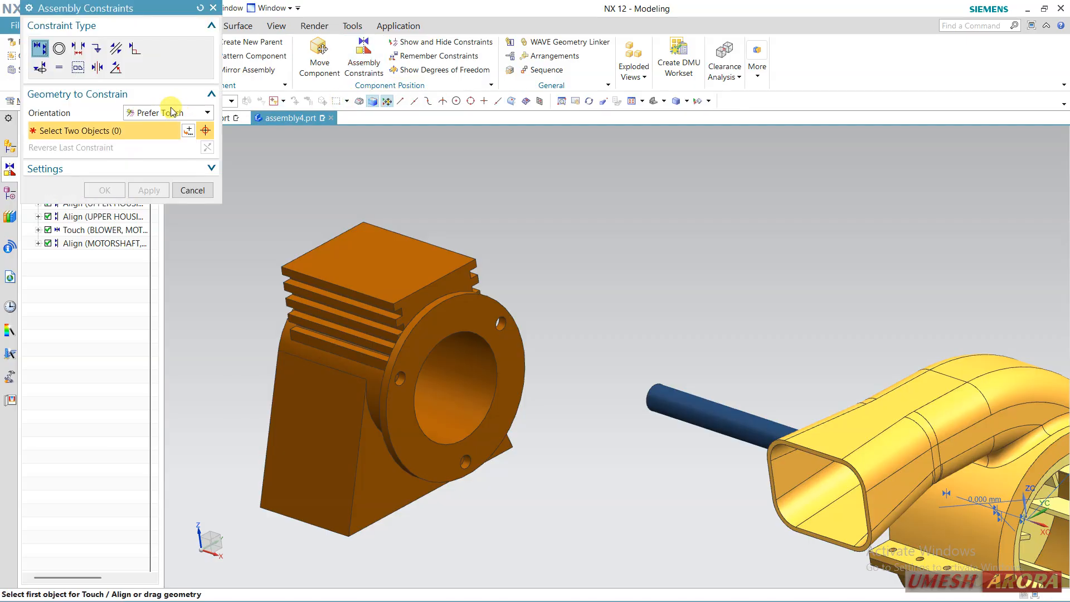
{"action": "left_click", "coordinate": [172, 112]}
{"action": "left_click", "coordinate": [154, 163]}
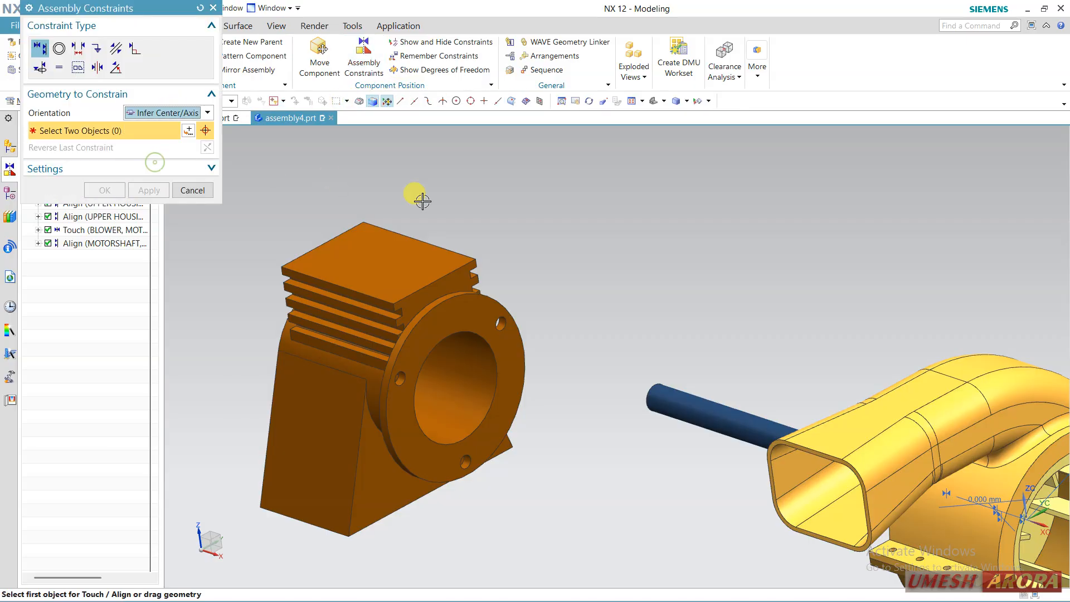
{"action": "left_click", "coordinate": [681, 424]}
{"action": "left_click", "coordinate": [463, 367]}
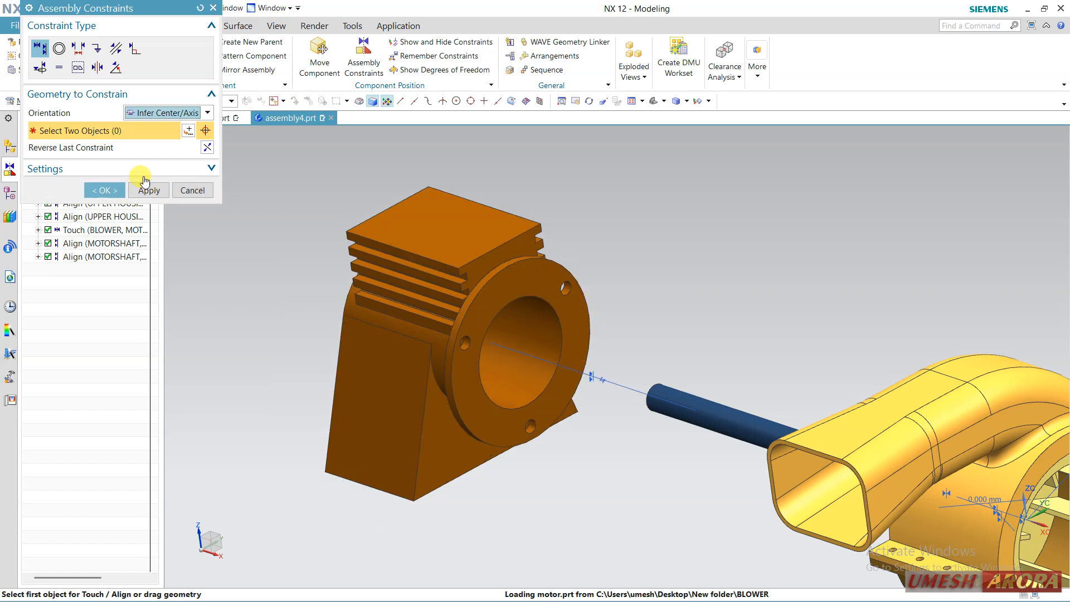
Make the motor shaft's free end face flush with the motor's rear face using a Touch Align constraint set to Align.
{"action": "left_click", "coordinate": [141, 113]}
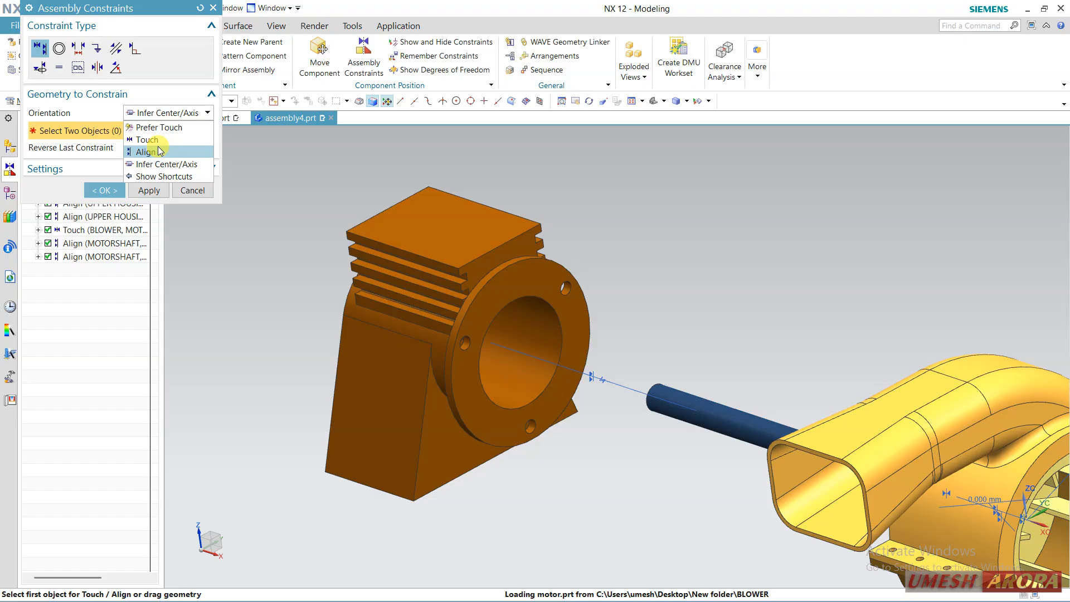
{"action": "left_click", "coordinate": [160, 151]}
{"action": "middle_click_drag", "start_coordinate": [660, 359], "coordinate": [730, 381]}
{"action": "scroll", "coordinate": [561, 374], "scroll_direction": "up", "scroll_amount": 2}
{"action": "left_click", "coordinate": [561, 371]}
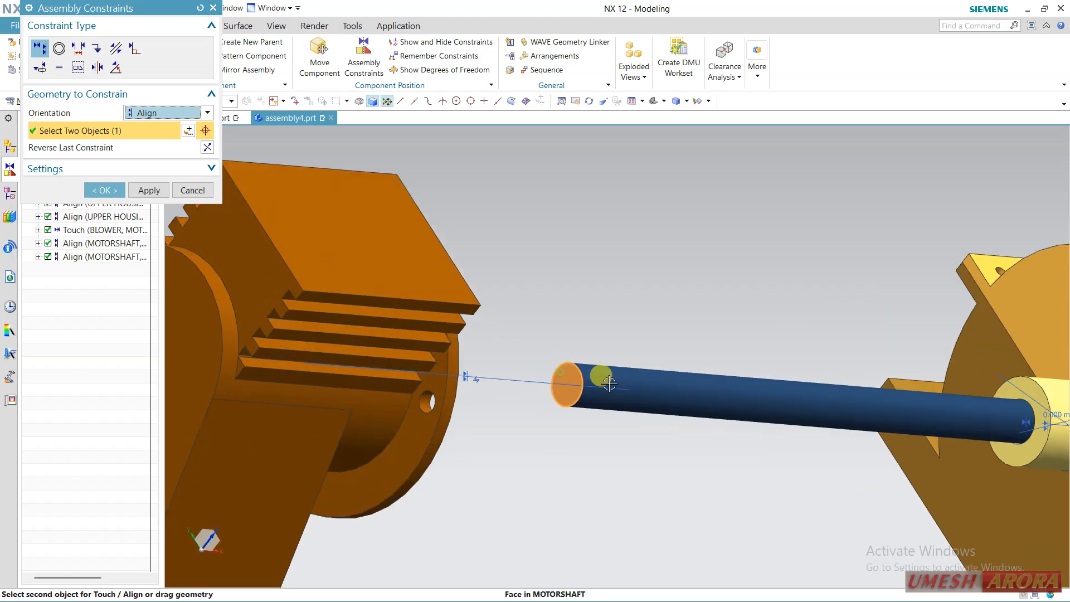
{"action": "scroll", "coordinate": [564, 381], "scroll_direction": "down", "scroll_amount": 2}
{"action": "left_click", "coordinate": [337, 384]}
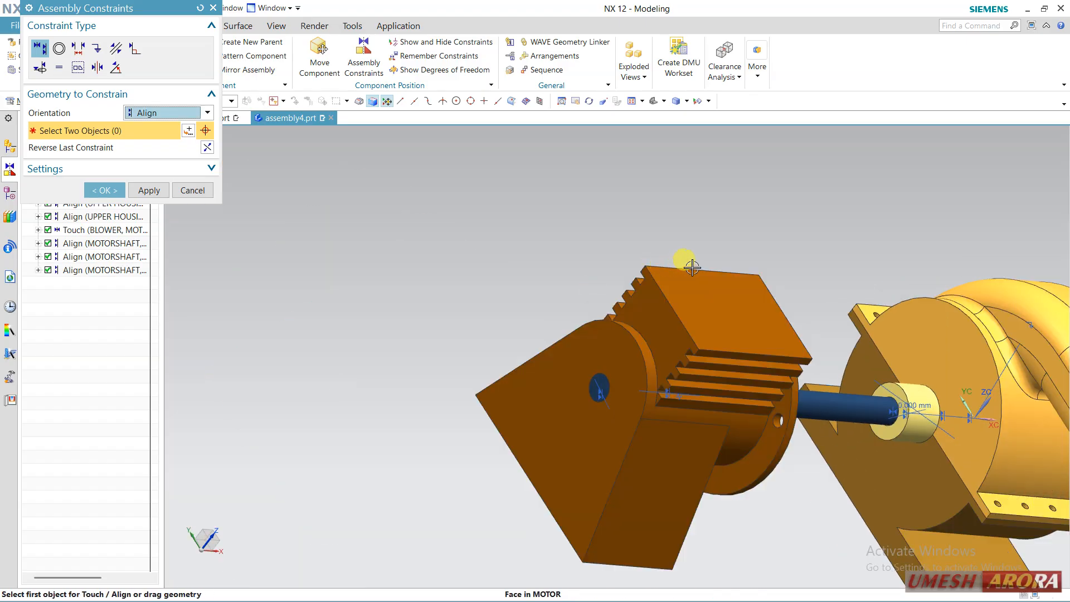
{"action": "scroll", "coordinate": [639, 243], "scroll_direction": "down", "scroll_amount": 1}
{"action": "middle_click_drag", "start_coordinate": [603, 222], "coordinate": [421, 185]}
{"action": "left_click", "coordinate": [117, 192]}
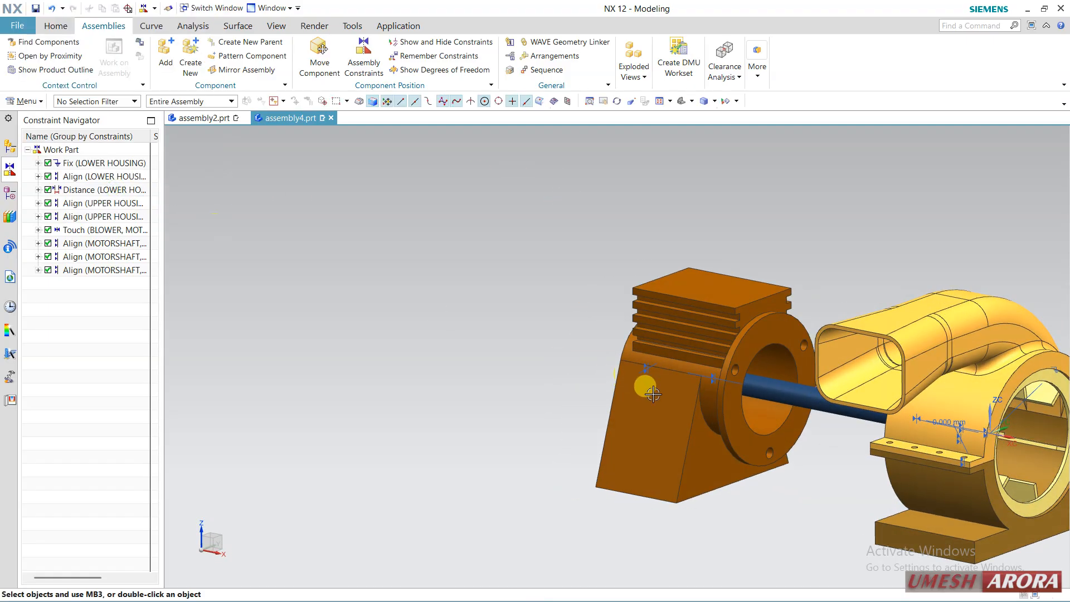
Test the motor's rotation about the shaft axis with Move Component and check its alignment with the housing from the front and side.
{"action": "mouse_move", "coordinate": [547, 355]}
{"action": "middle_mouse_down"}
{"action": "mouse_move", "coordinate": [538, 350]}
{"action": "mouse_move", "coordinate": [552, 357]}
{"action": "middle_mouse_up"}
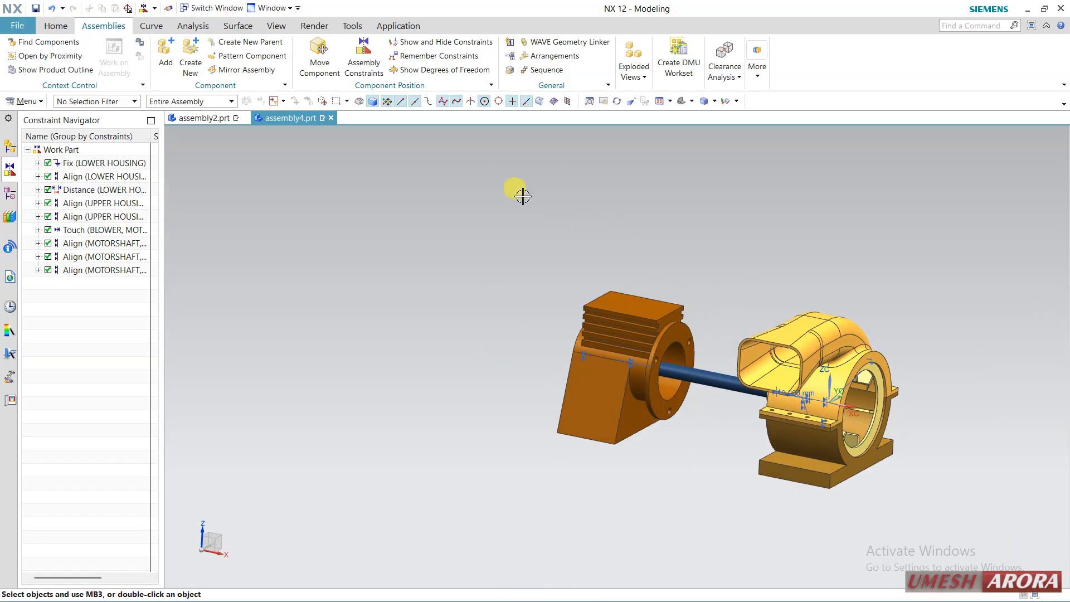
{"action": "left_click", "coordinate": [321, 49]}
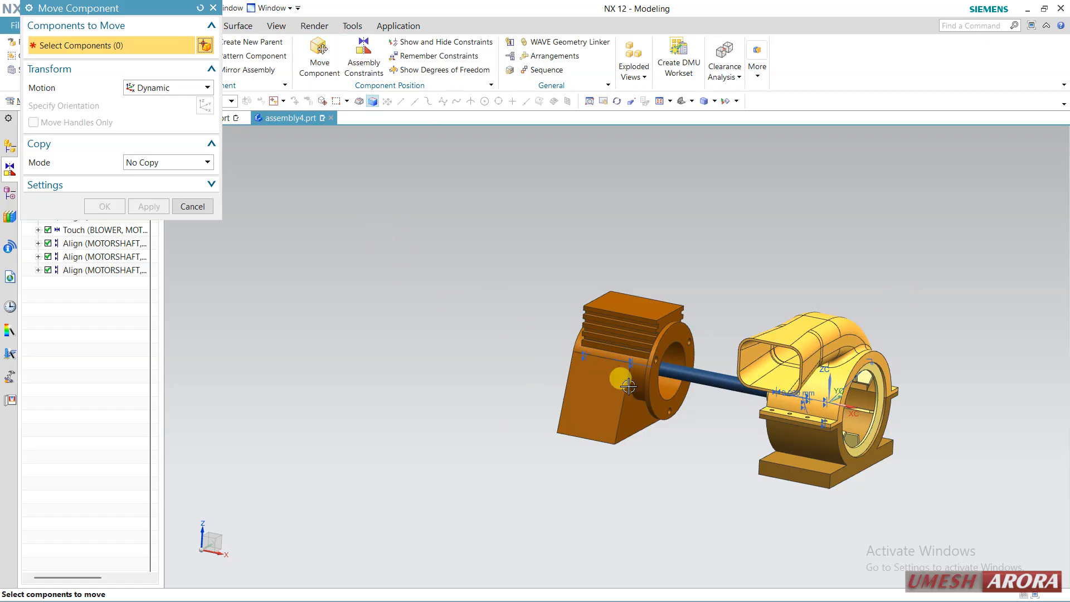
{"action": "left_click", "coordinate": [626, 386]}
{"action": "left_click", "coordinate": [106, 106]}
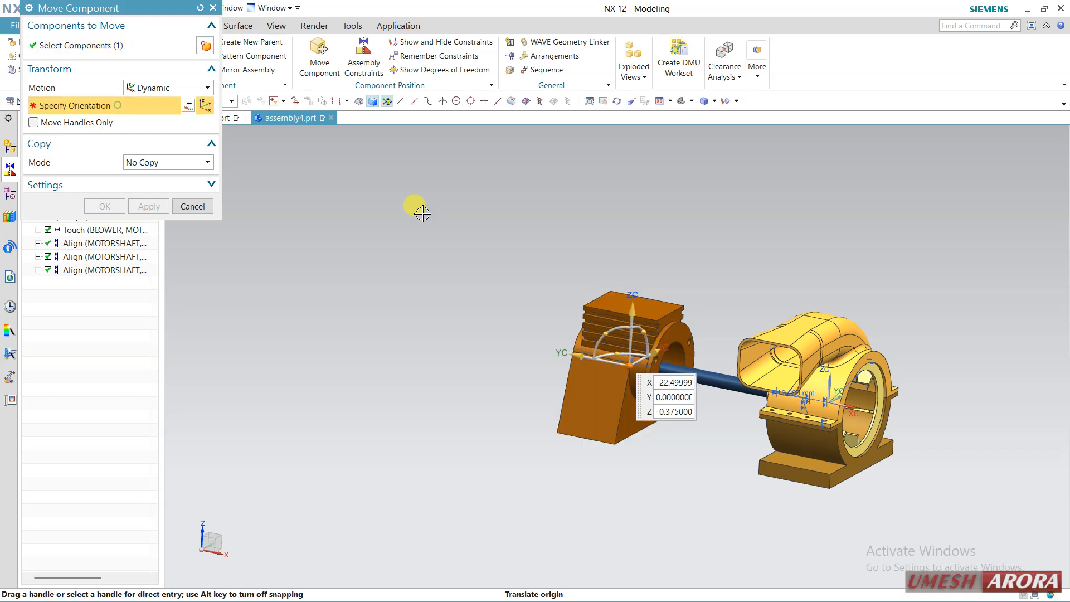
{"action": "mouse_move", "coordinate": [650, 330]}
{"action": "left_mouse_down"}
{"action": "mouse_move", "coordinate": [662, 337]}
{"action": "mouse_move", "coordinate": [659, 327]}
{"action": "left_mouse_up"}
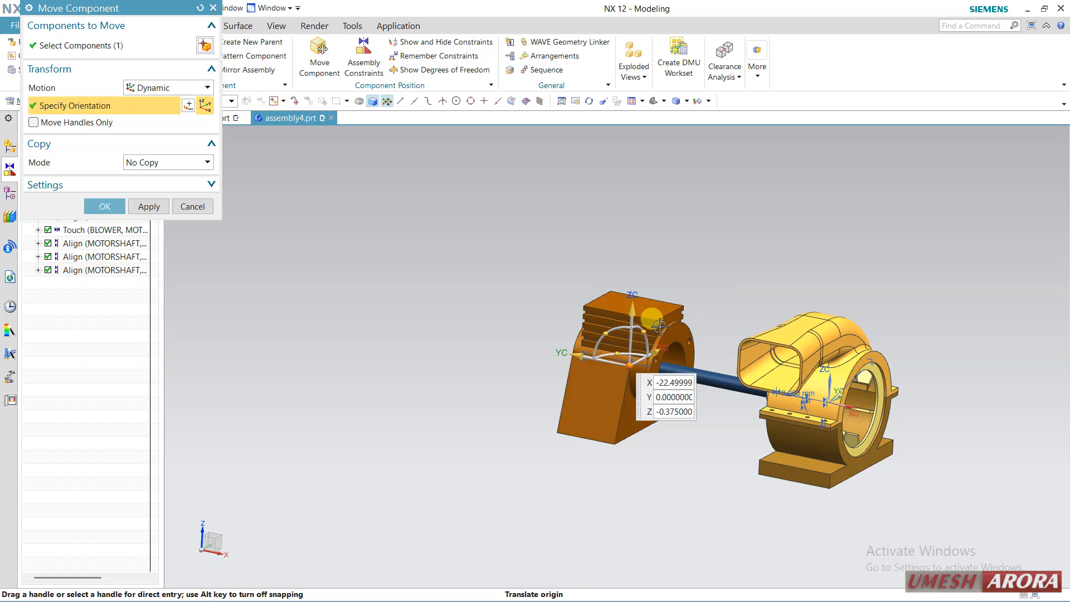
{"action": "left_click", "coordinate": [122, 209]}
{"action": "key", "text": "ctrl+alt+f"}
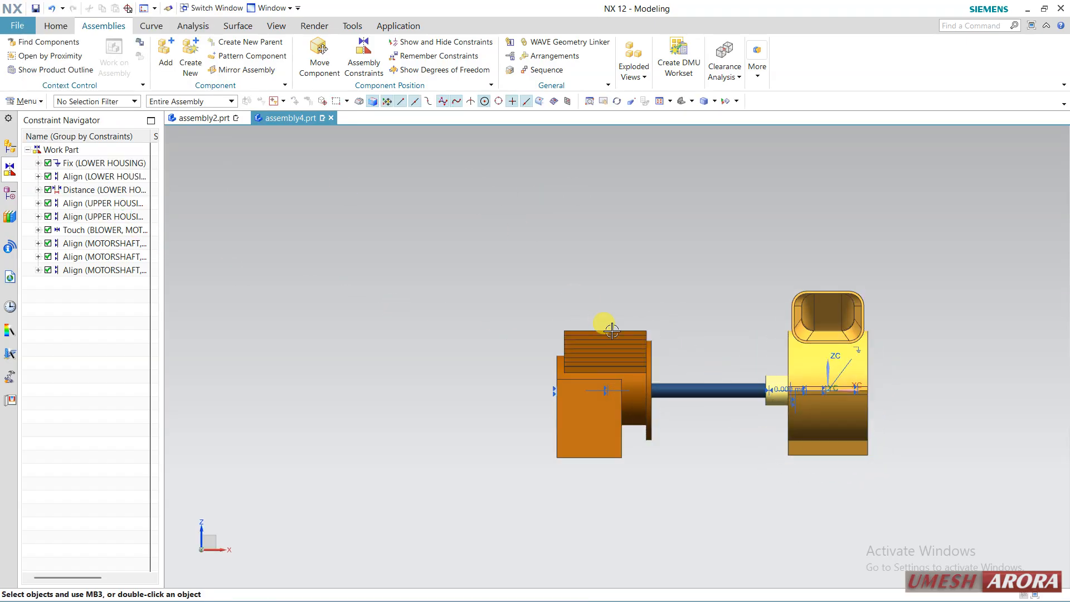
{"action": "mouse_move", "coordinate": [611, 331]}
{"action": "middle_mouse_down"}
{"action": "mouse_move", "coordinate": [516, 277]}
{"action": "mouse_move", "coordinate": [571, 265]}
{"action": "mouse_move", "coordinate": [495, 250]}
{"action": "middle_mouse_up"}
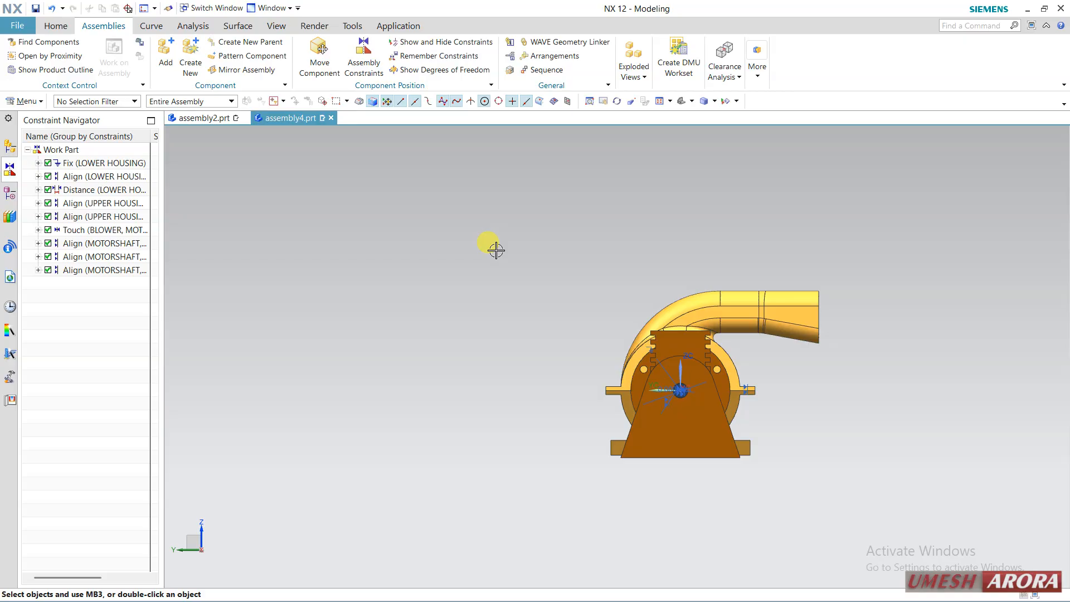
Apply a Parallel constraint between the lower housing's base underside and the motor's bottom face.
{"action": "middle_click_drag", "start_coordinate": [802, 470], "coordinate": [727, 315]}
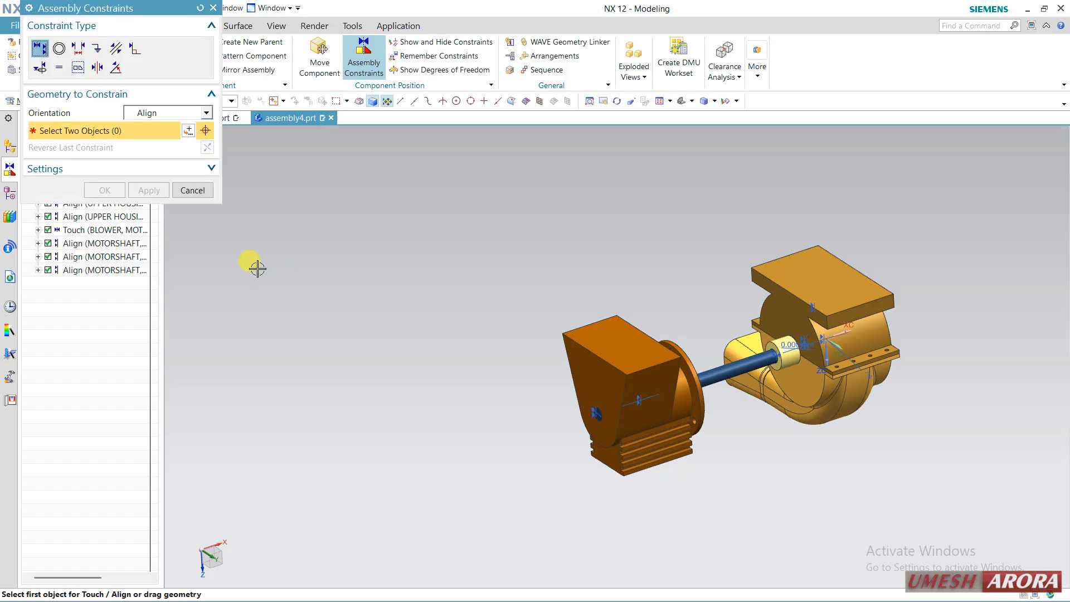
{"action": "left_click", "coordinate": [115, 49]}
{"action": "left_click", "coordinate": [778, 264]}
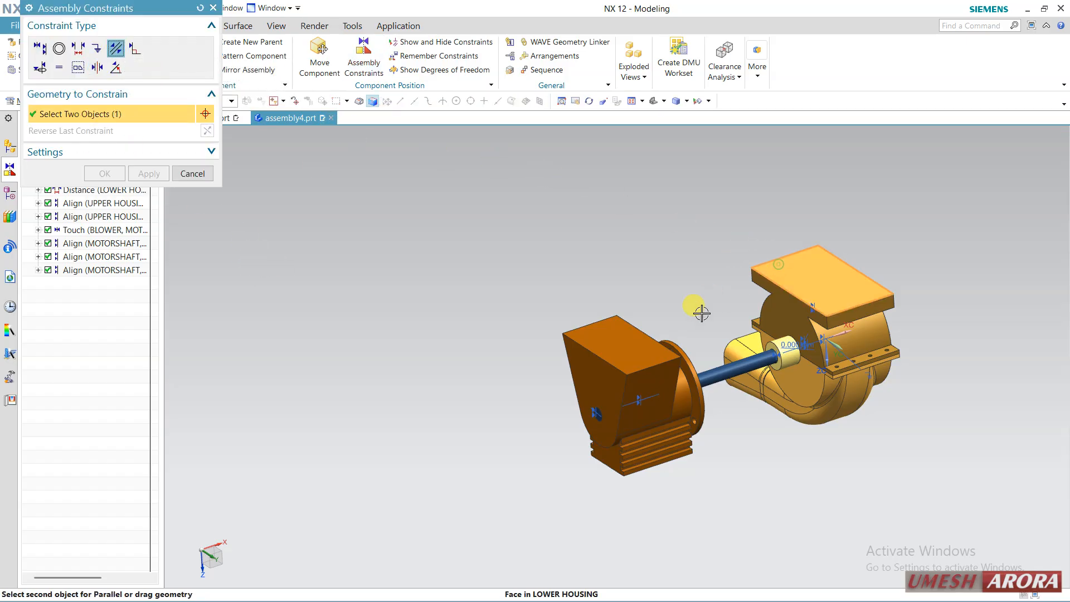
{"action": "left_click", "coordinate": [571, 329]}
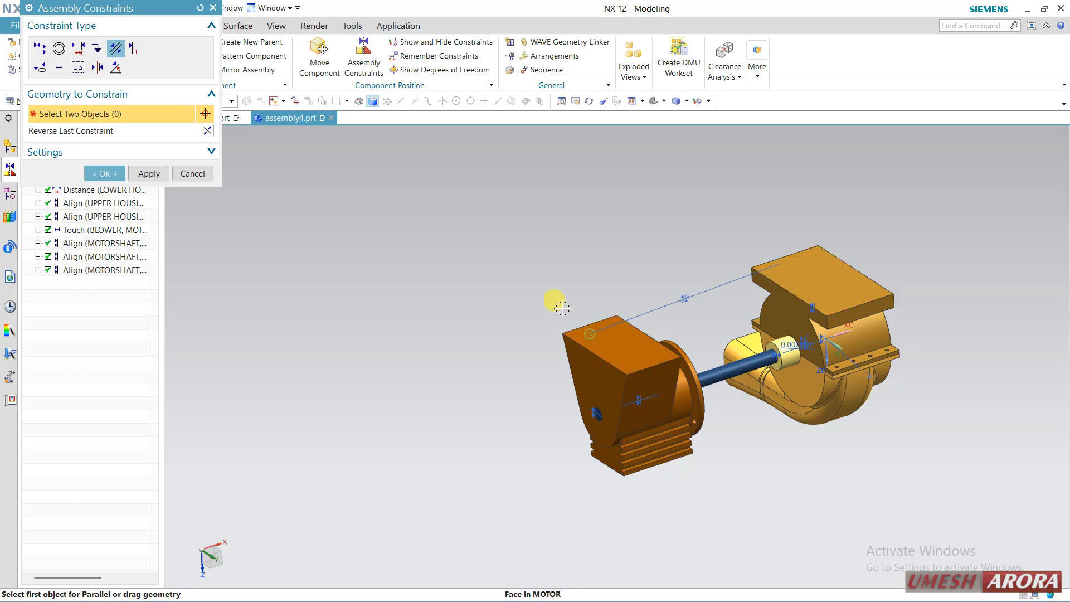
{"action": "left_click", "coordinate": [105, 174]}
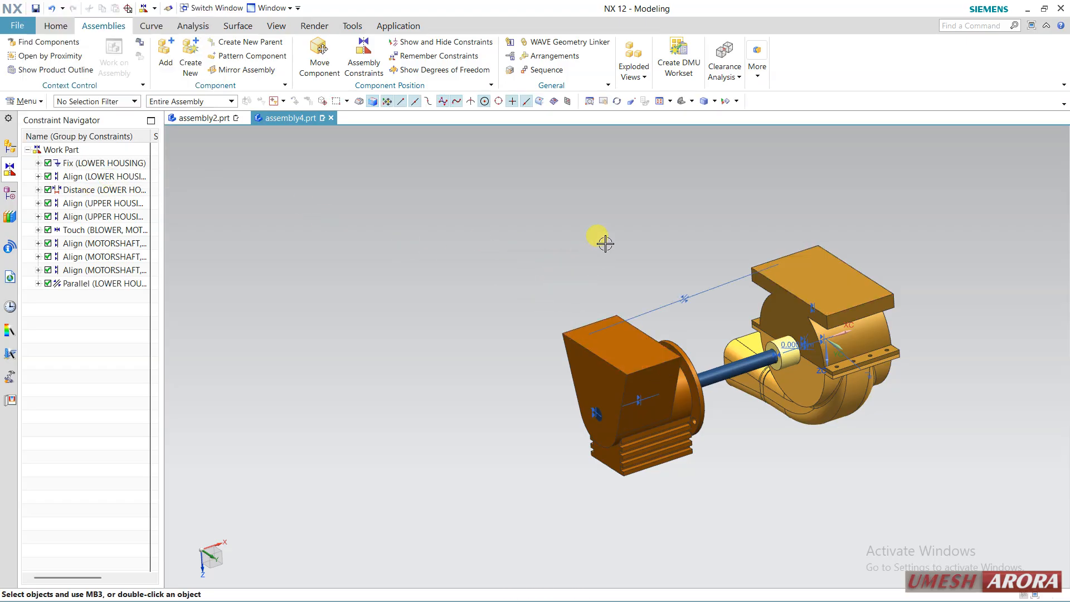
Add cover.prt to the assembly and place it above the motor at about X -11.71, Y 0, Z 12.04.
{"action": "middle_click_drag", "start_coordinate": [602, 239], "coordinate": [613, 399]}
{"action": "scroll", "coordinate": [748, 346], "scroll_direction": "up", "scroll_amount": 3}
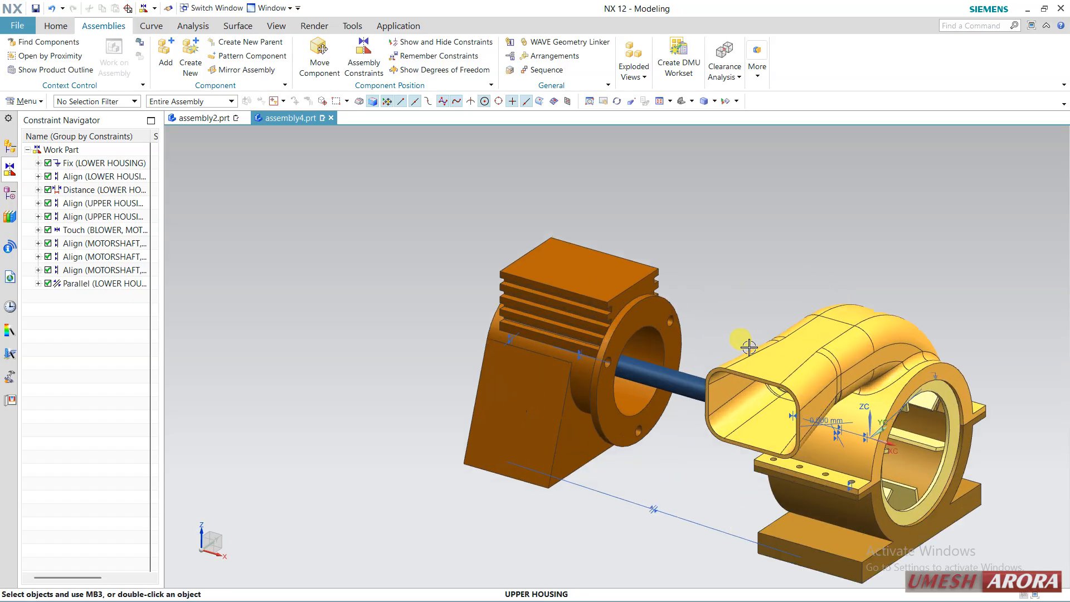
{"action": "left_click", "coordinate": [166, 55]}
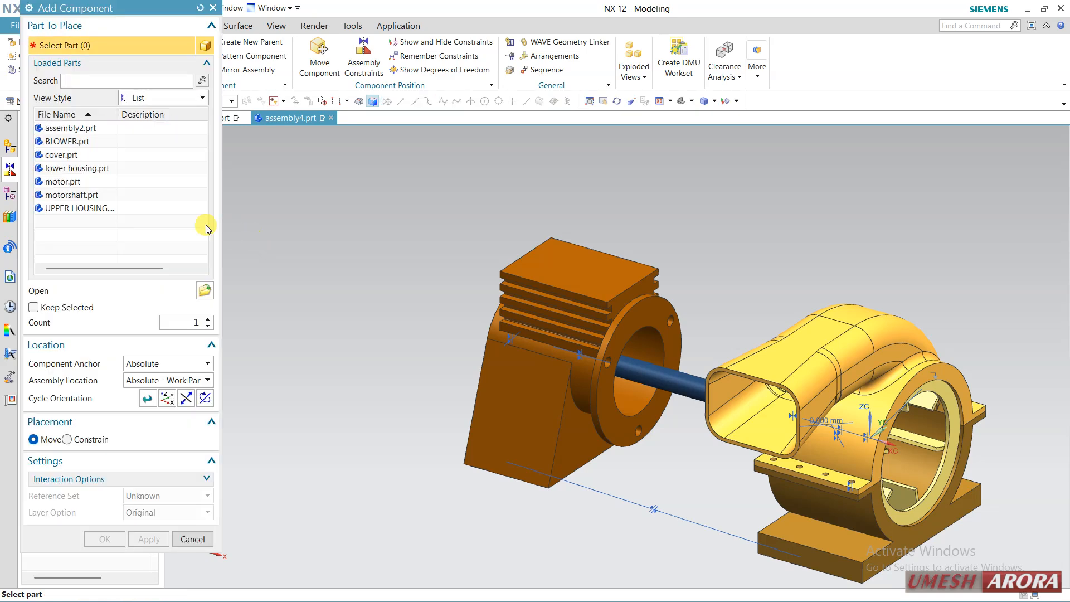
{"action": "left_click", "coordinate": [85, 158]}
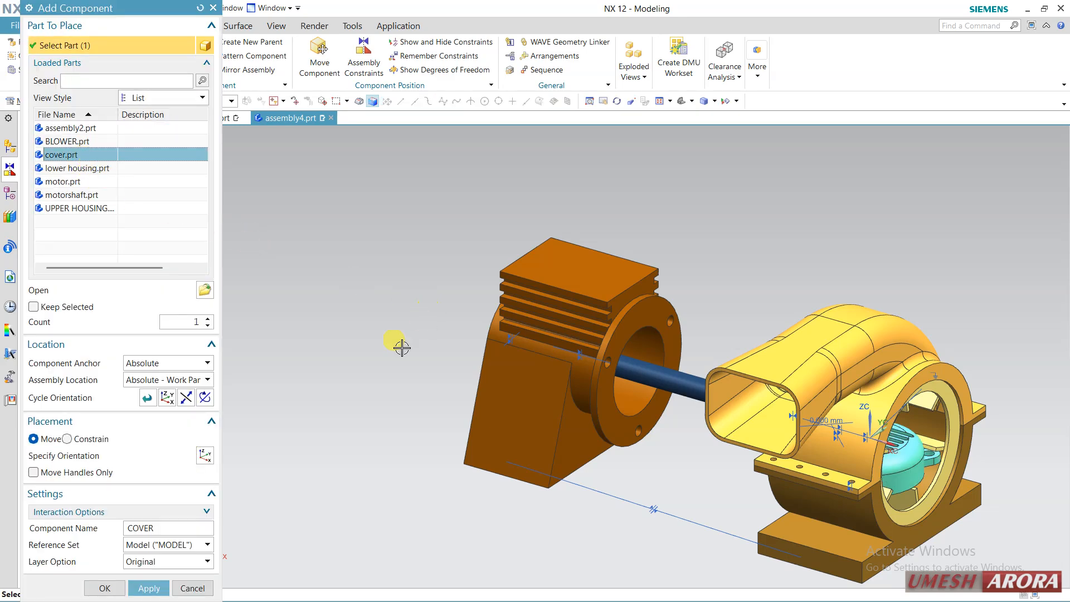
{"action": "left_click", "coordinate": [159, 455]}
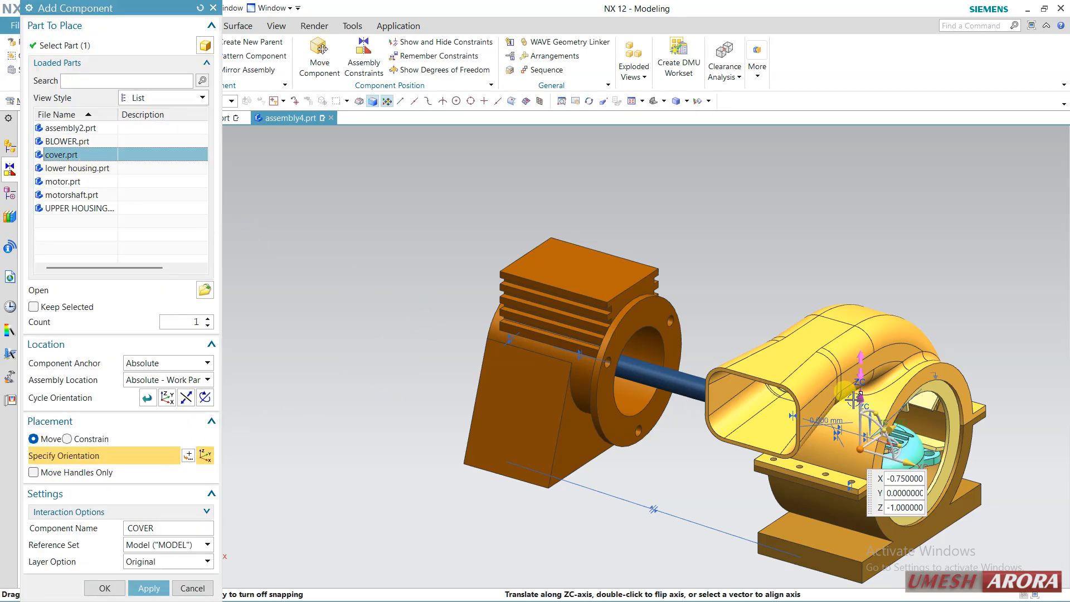
{"action": "left_click_drag", "start_coordinate": [853, 400], "coordinate": [912, 320]}
{"action": "left_click_drag", "start_coordinate": [905, 264], "coordinate": [744, 282]}
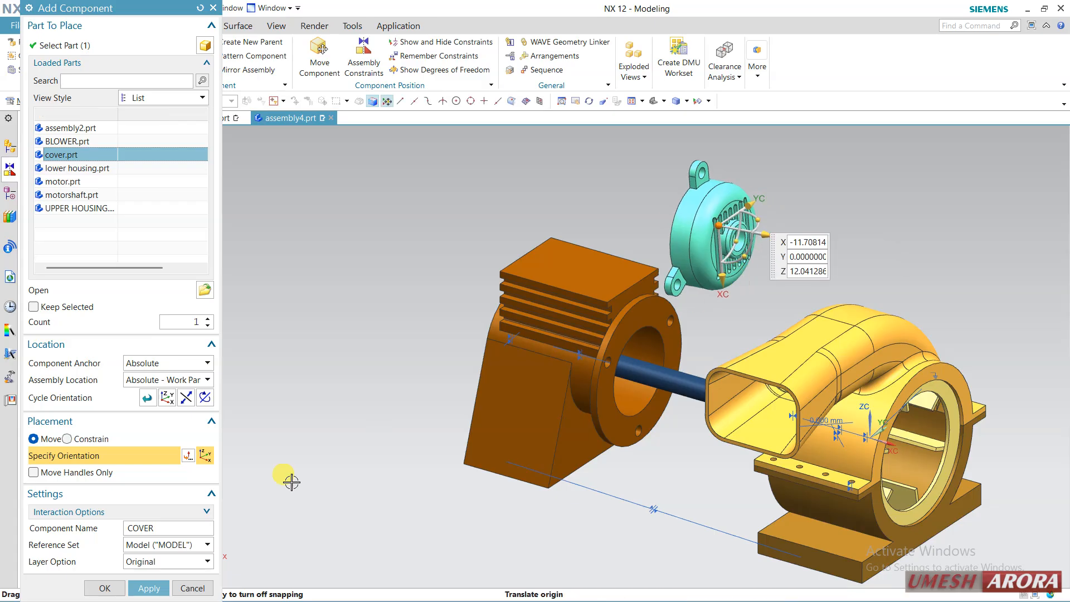
{"action": "left_click", "coordinate": [121, 588]}
Align the cover's axis with the motor's central bore using a Touch Align constraint set to Infer Center/Axis.
{"action": "mouse_move", "coordinate": [756, 279]}
{"action": "middle_mouse_down"}
{"action": "mouse_move", "coordinate": [771, 291]}
{"action": "mouse_move", "coordinate": [764, 268]}
{"action": "middle_mouse_up"}
{"action": "scroll", "coordinate": [763, 245], "scroll_direction": "up", "scroll_amount": 2}
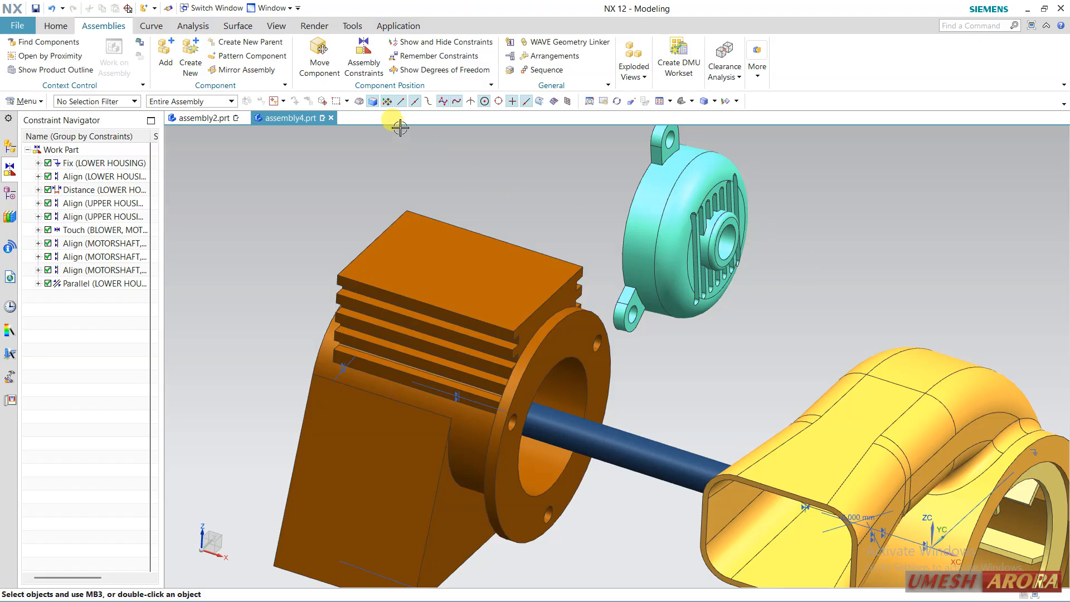
{"action": "left_click", "coordinate": [363, 55]}
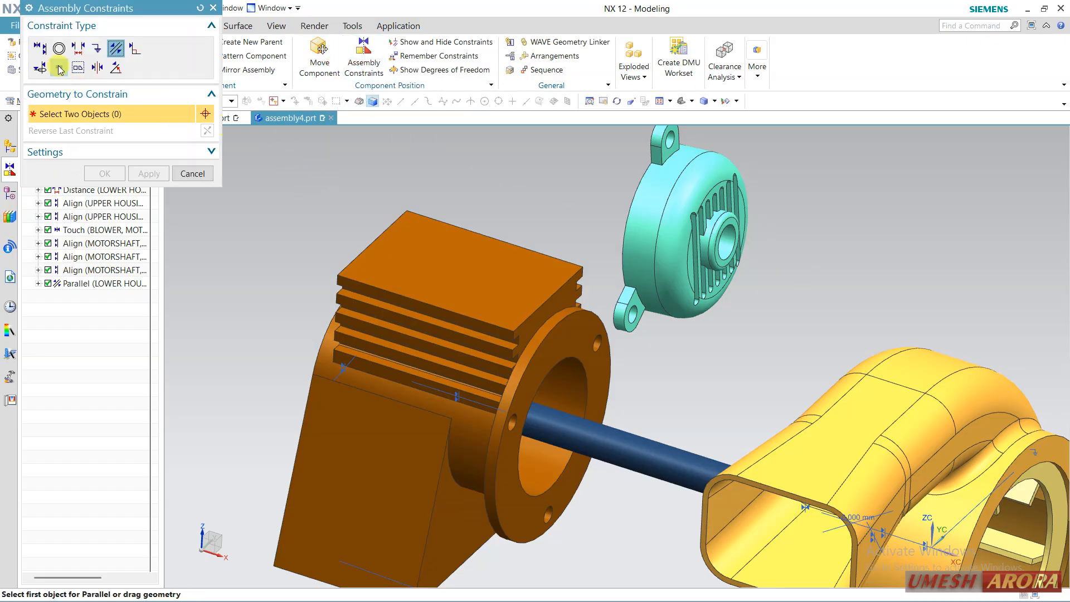
{"action": "left_click", "coordinate": [39, 48]}
{"action": "left_click", "coordinate": [148, 112]}
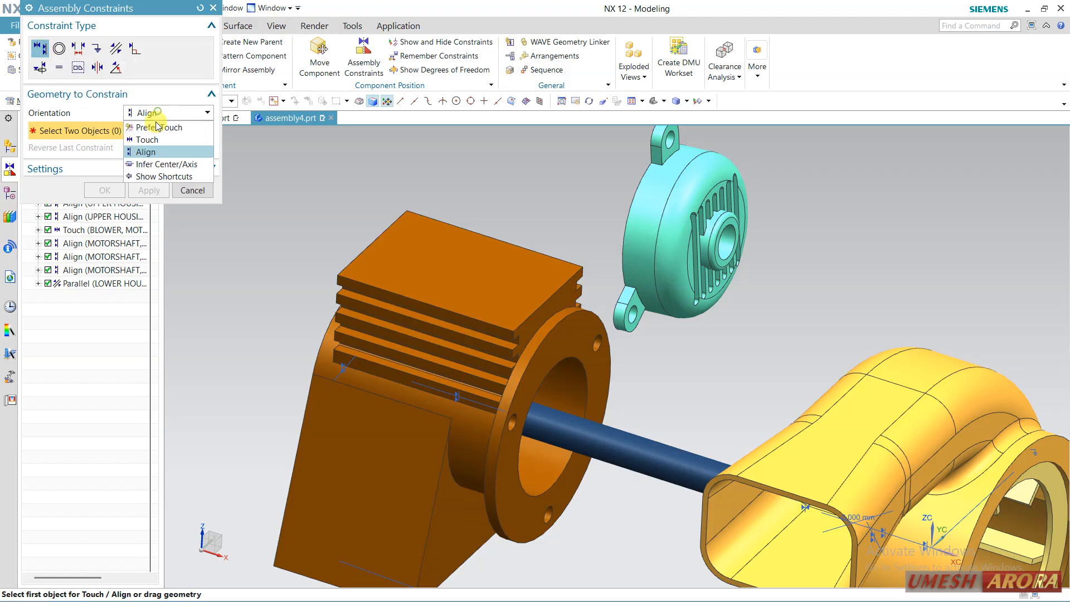
{"action": "left_click", "coordinate": [159, 164]}
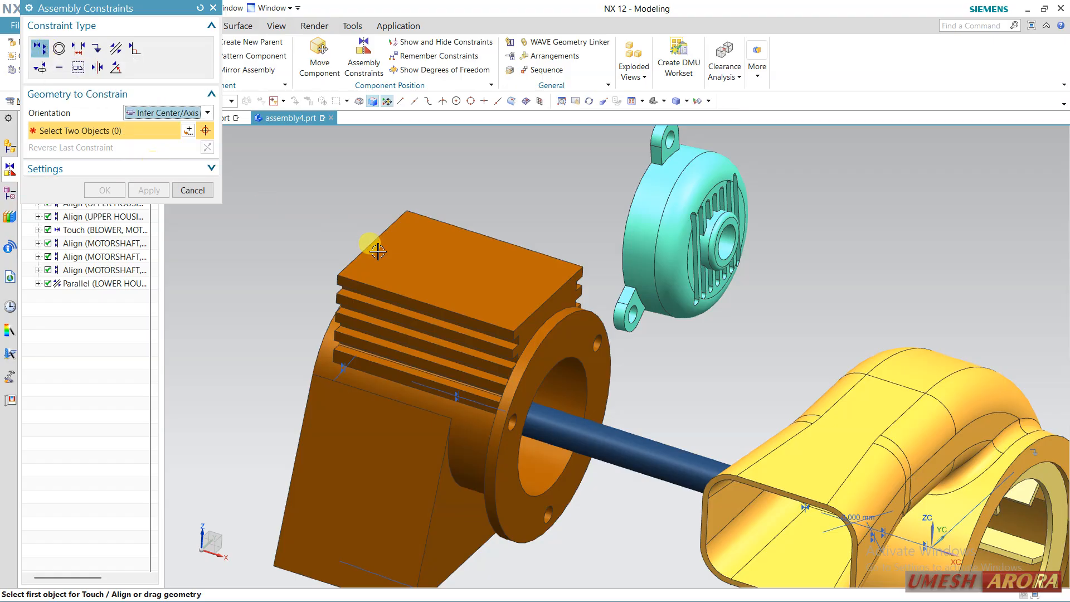
{"action": "left_click", "coordinate": [554, 385]}
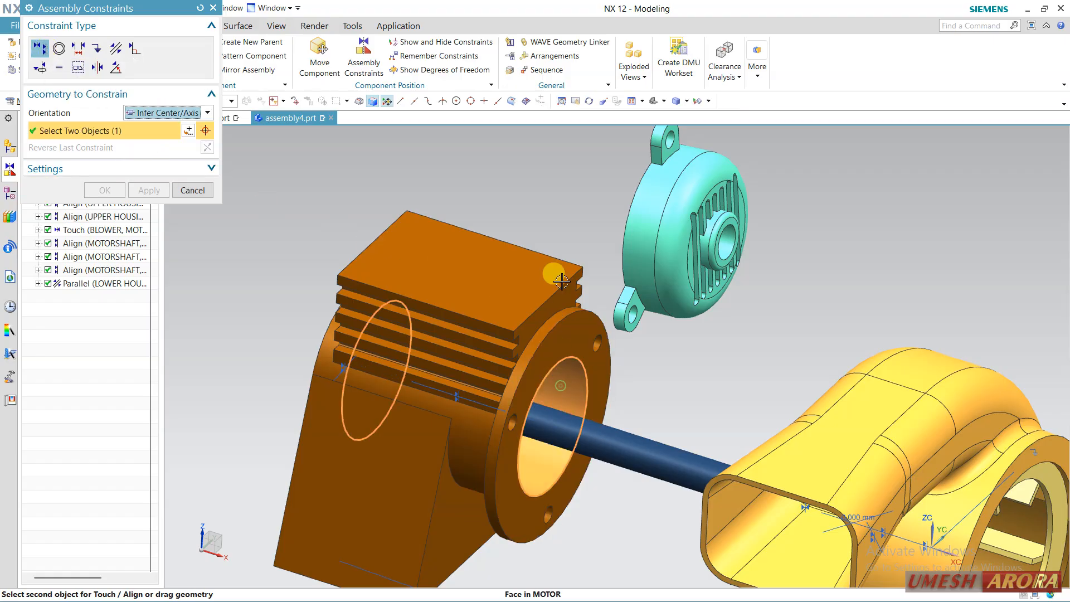
{"action": "left_click", "coordinate": [642, 207]}
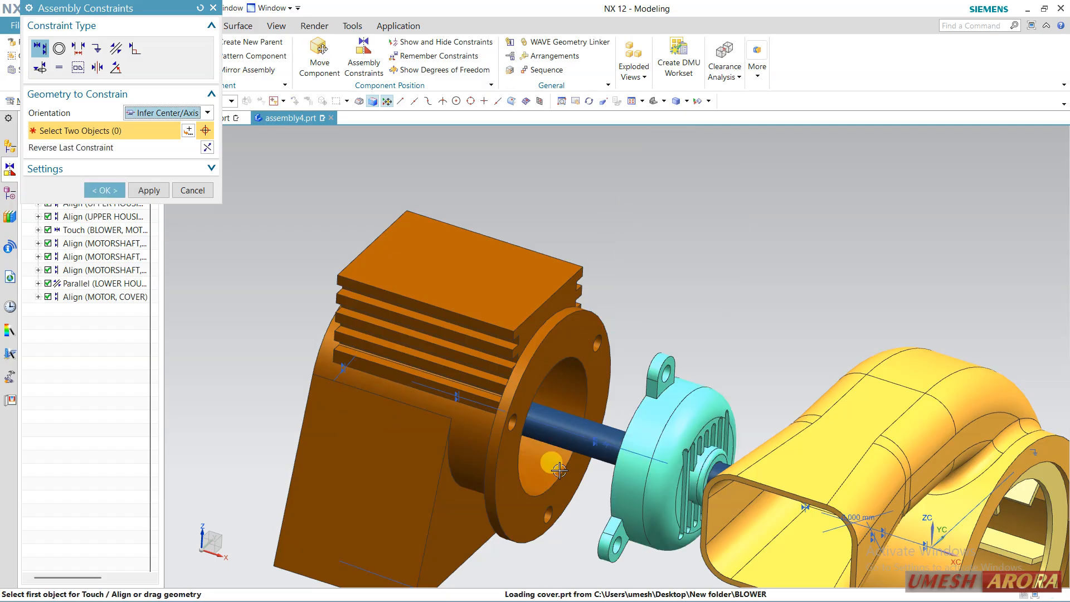
Align a cover lug hole with the upper bolt hole of the motor flange using Infer Center/Axis.
{"action": "scroll", "coordinate": [559, 470], "scroll_direction": "up", "scroll_amount": 3}
{"action": "left_click", "coordinate": [628, 215]}
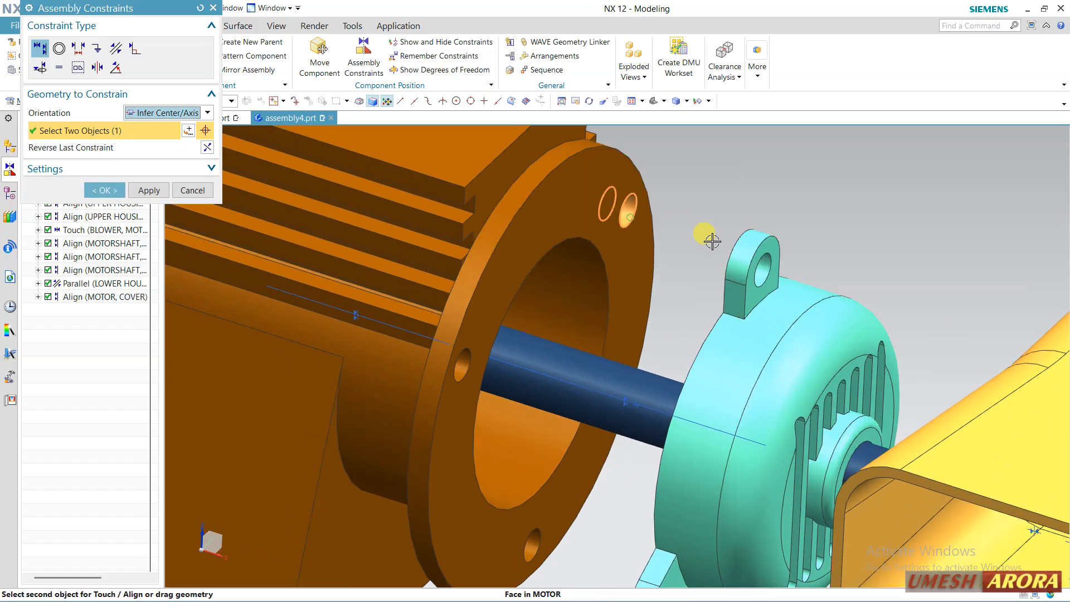
{"action": "left_click", "coordinate": [773, 258]}
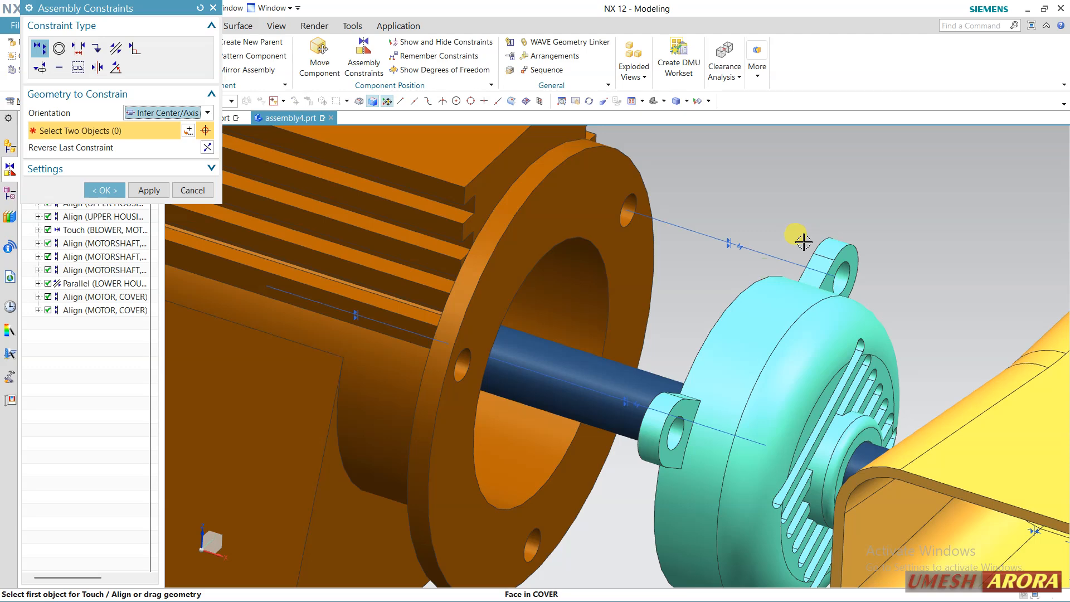
Apply a Distance constraint of 0 mm between the motor's flange face and the inner face of the cover's lug.
{"action": "scroll", "coordinate": [697, 222], "scroll_direction": "down", "scroll_amount": 3}
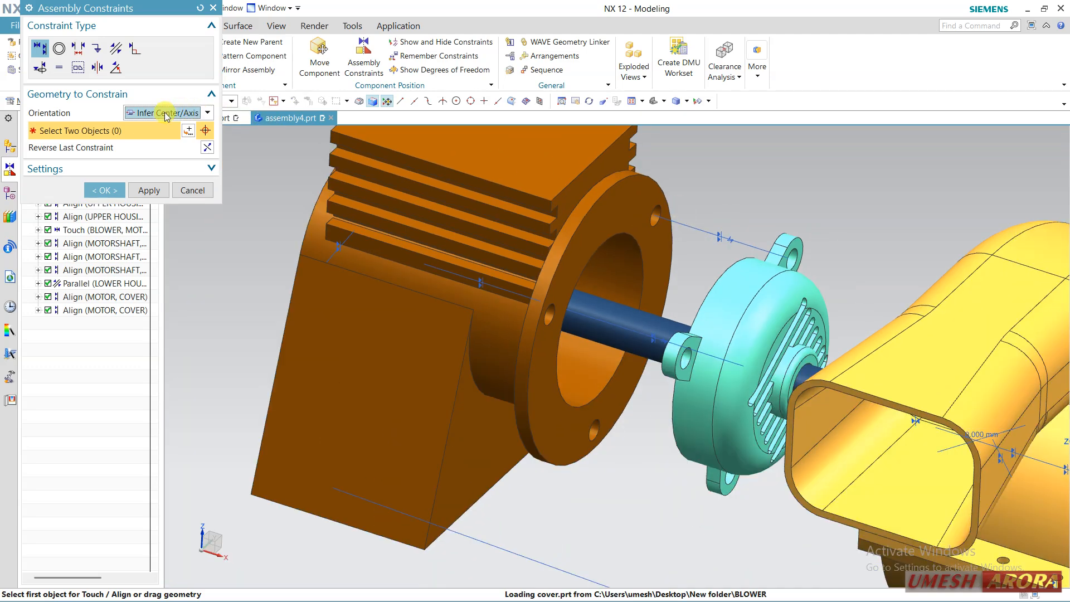
{"action": "left_click", "coordinate": [84, 52]}
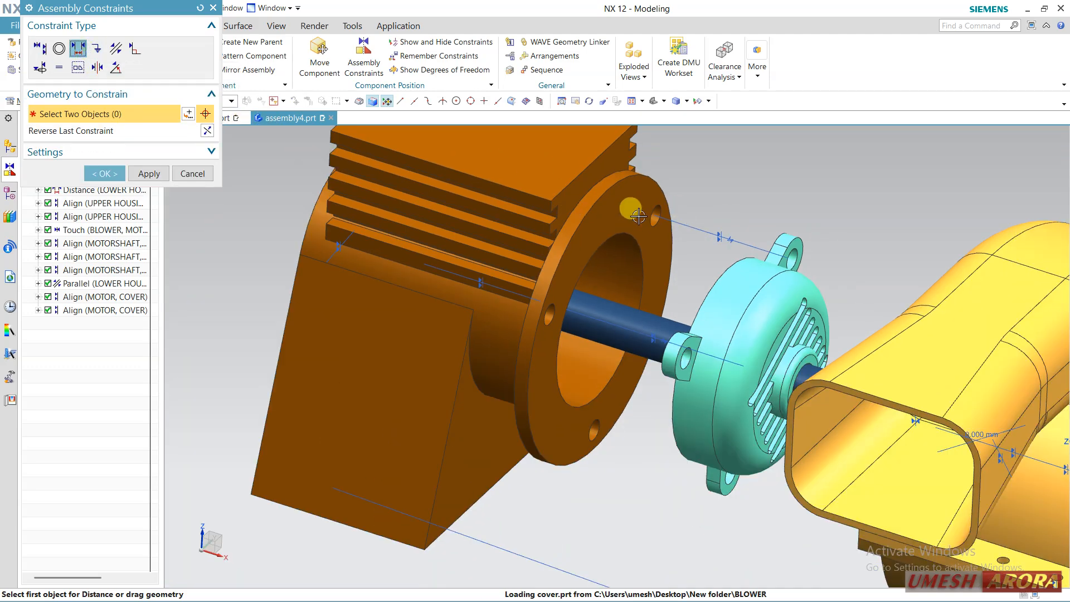
{"action": "left_click", "coordinate": [663, 201]}
{"action": "middle_click_drag", "start_coordinate": [663, 201], "coordinate": [737, 207]}
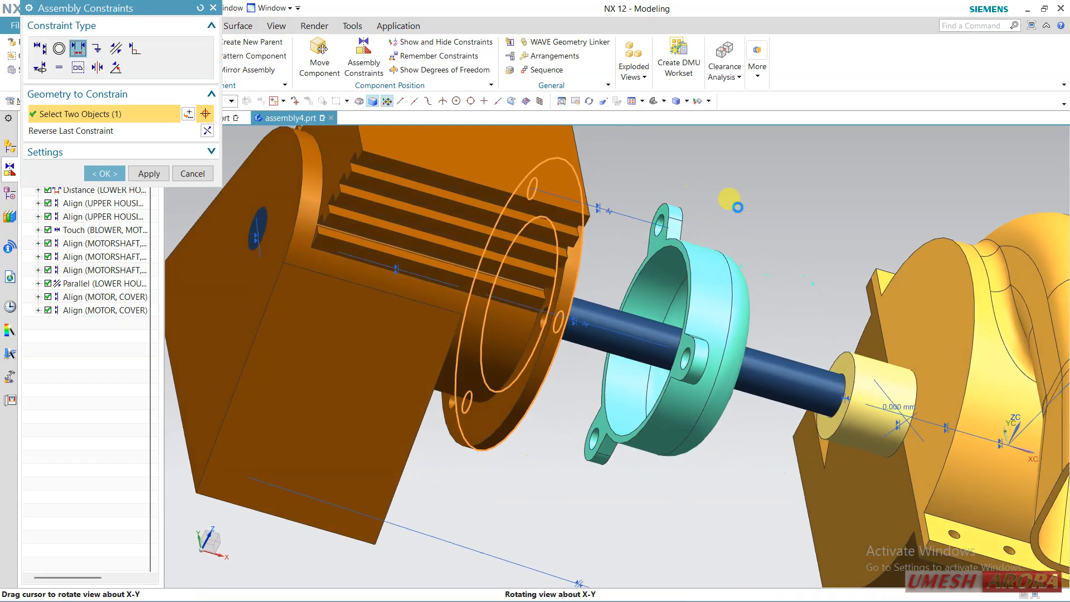
{"action": "left_click", "coordinate": [663, 240]}
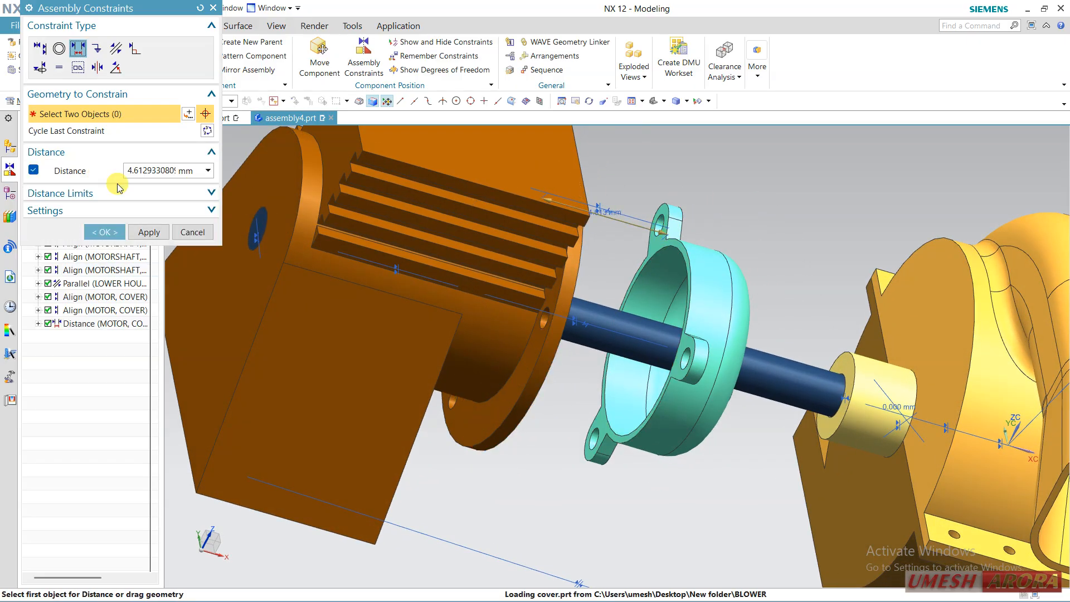
{"action": "type", "text": "0"}
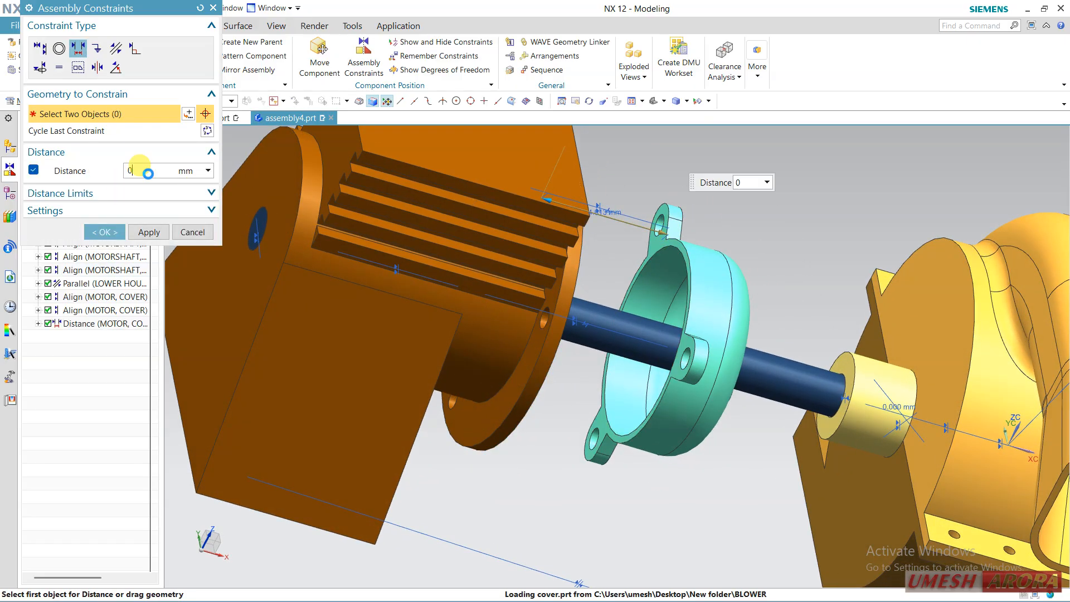
{"action": "key", "text": "Return"}
{"action": "left_click", "coordinate": [92, 238]}
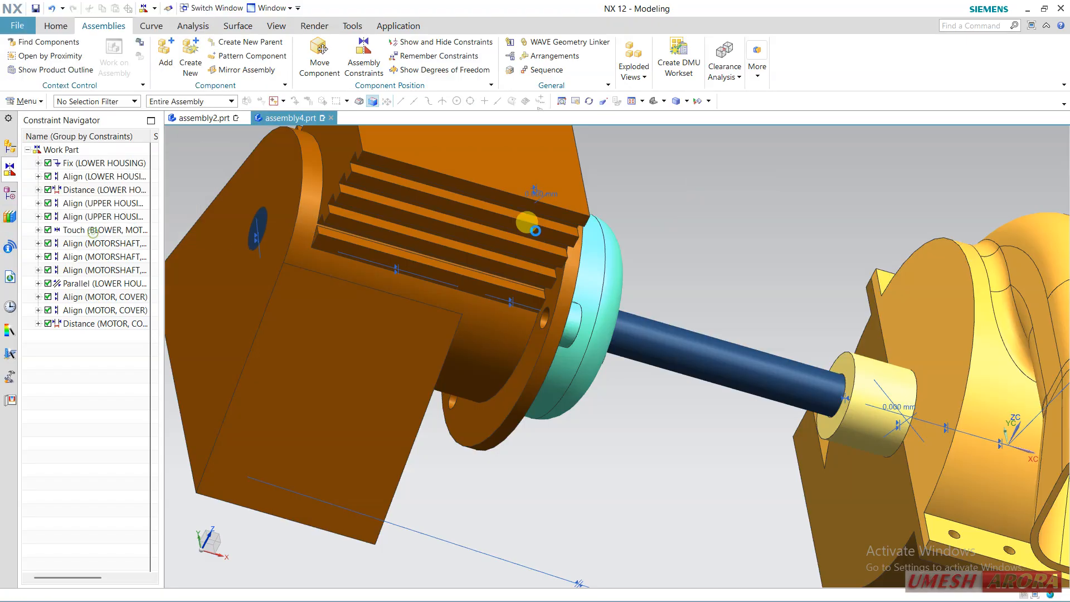
{"action": "middle_click_drag", "start_coordinate": [723, 229], "coordinate": [588, 205]}
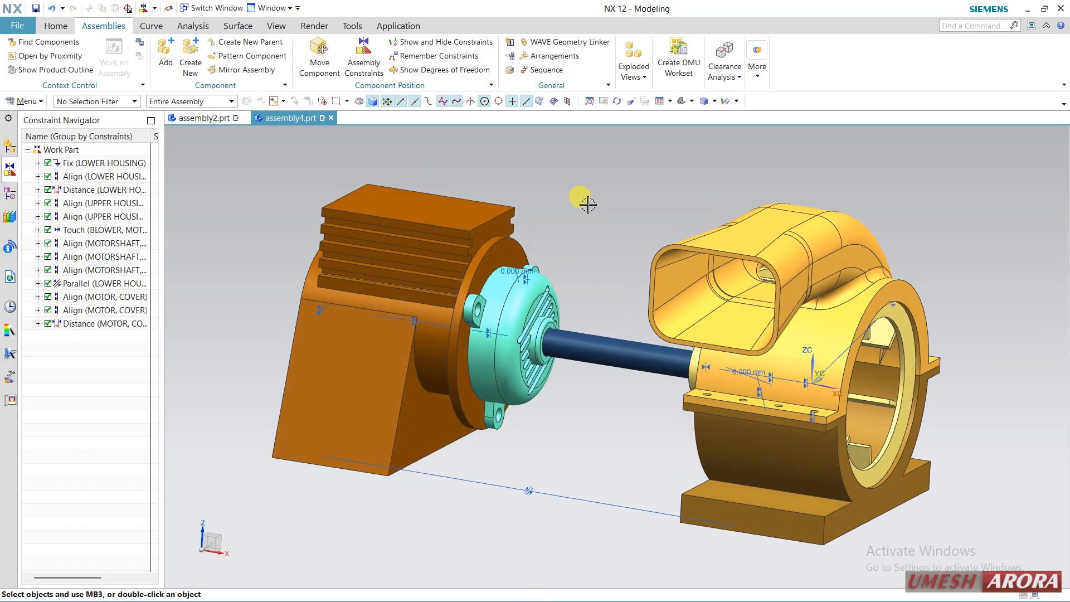
Test the blower's rotation about the shaft axis with a dynamic Move Component and discard the changes.
{"action": "left_click", "coordinate": [334, 66]}
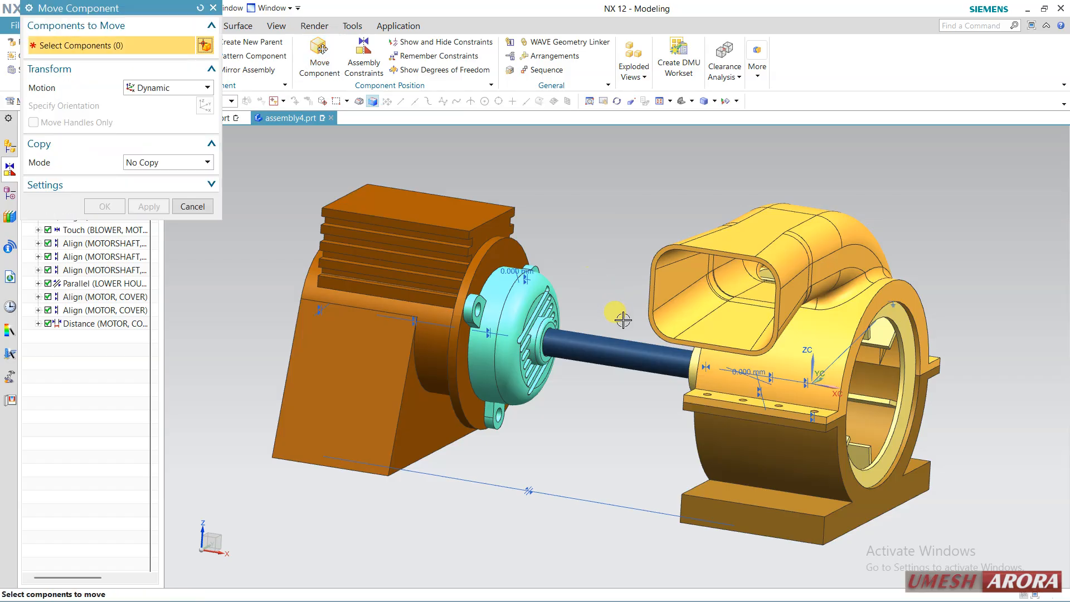
{"action": "left_click", "coordinate": [898, 392]}
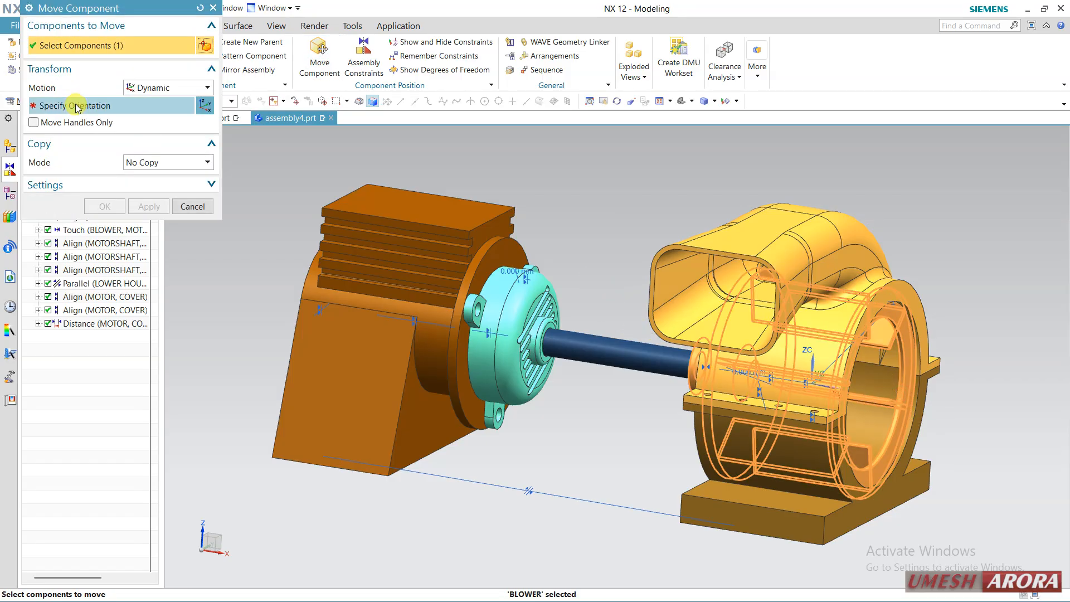
{"action": "left_click", "coordinate": [811, 366]}
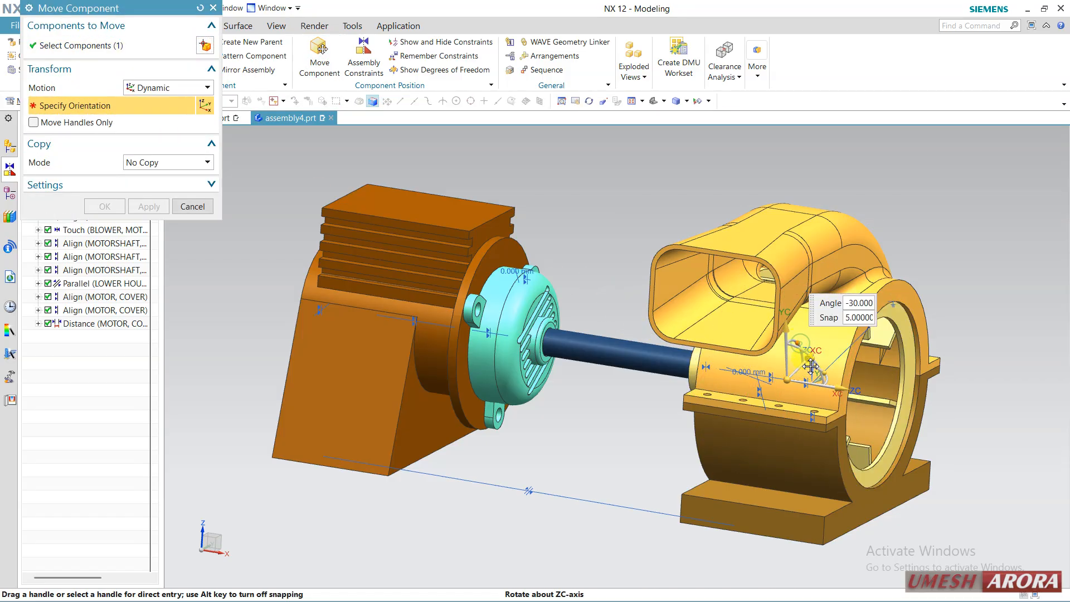
{"action": "left_click", "coordinate": [797, 410]}
{"action": "middle_click_drag", "start_coordinate": [776, 404], "coordinate": [769, 351]}
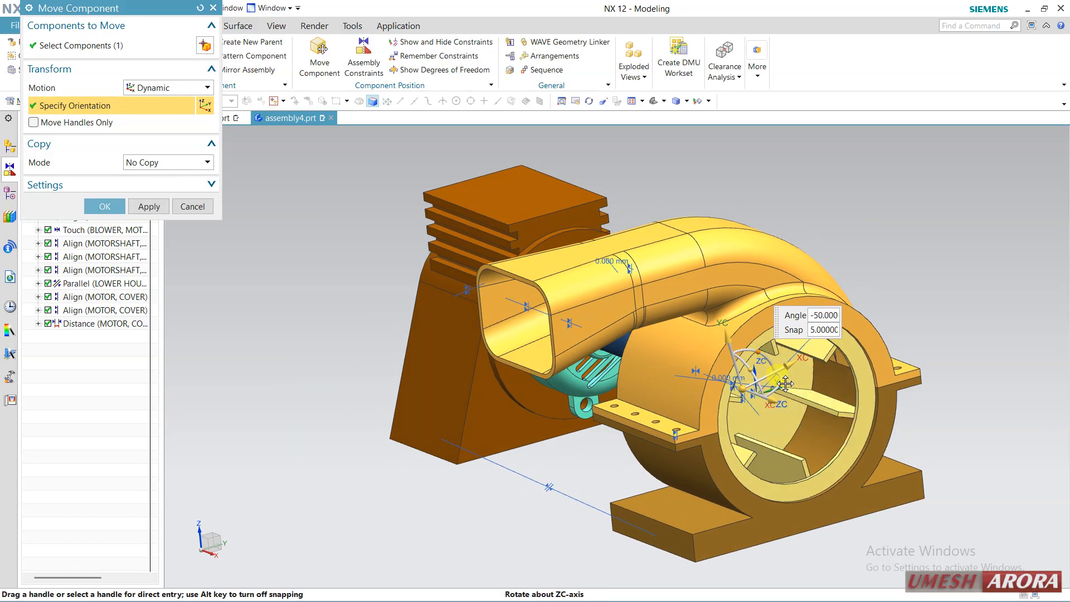
{"action": "left_click", "coordinate": [132, 46]}
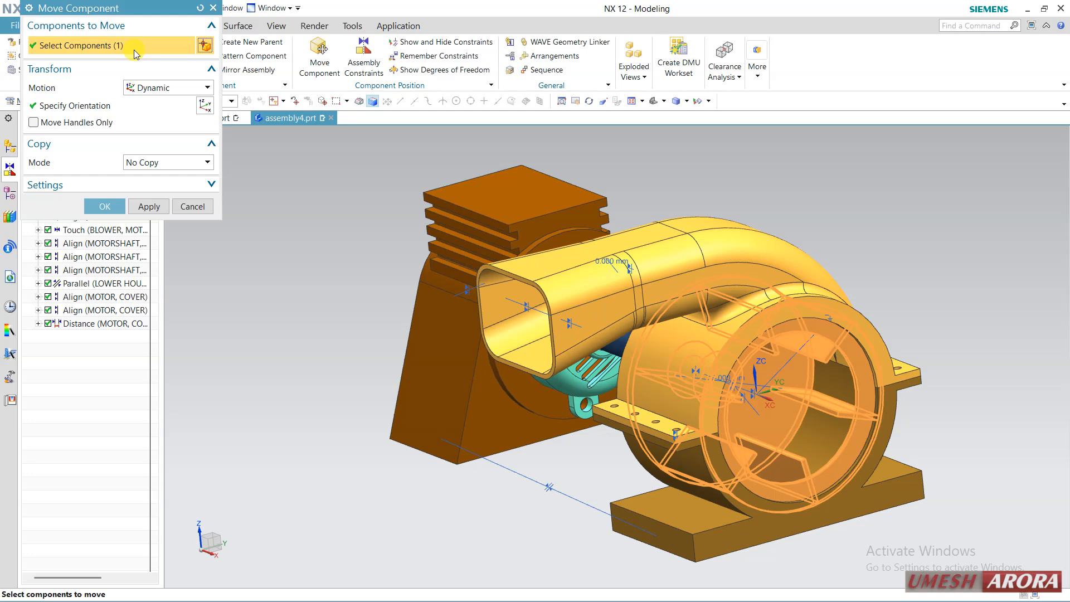
{"action": "left_click", "coordinate": [191, 206]}
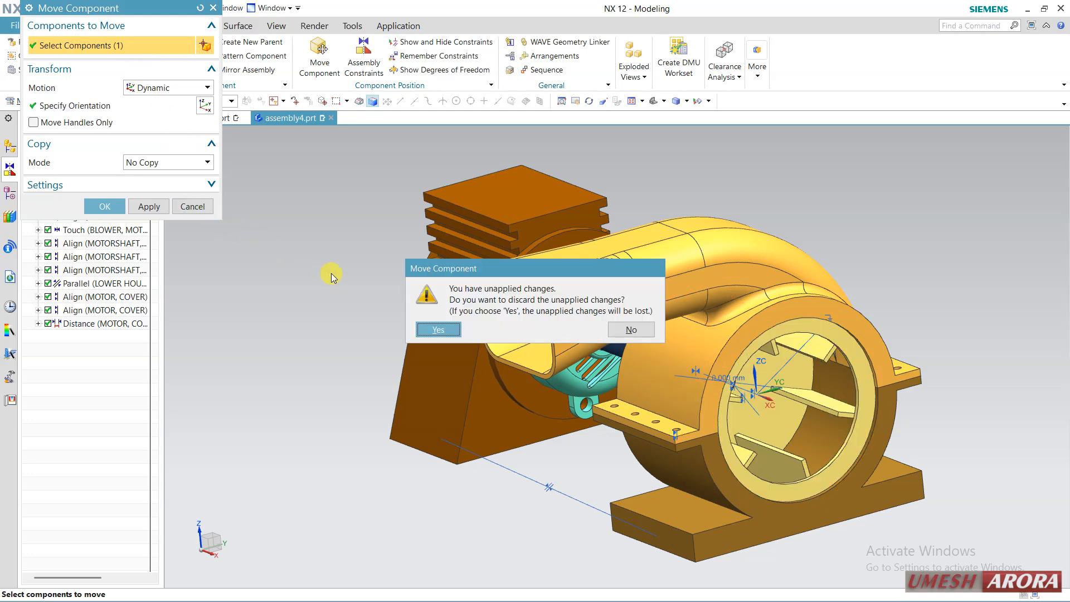
{"action": "left_click", "coordinate": [430, 332]}
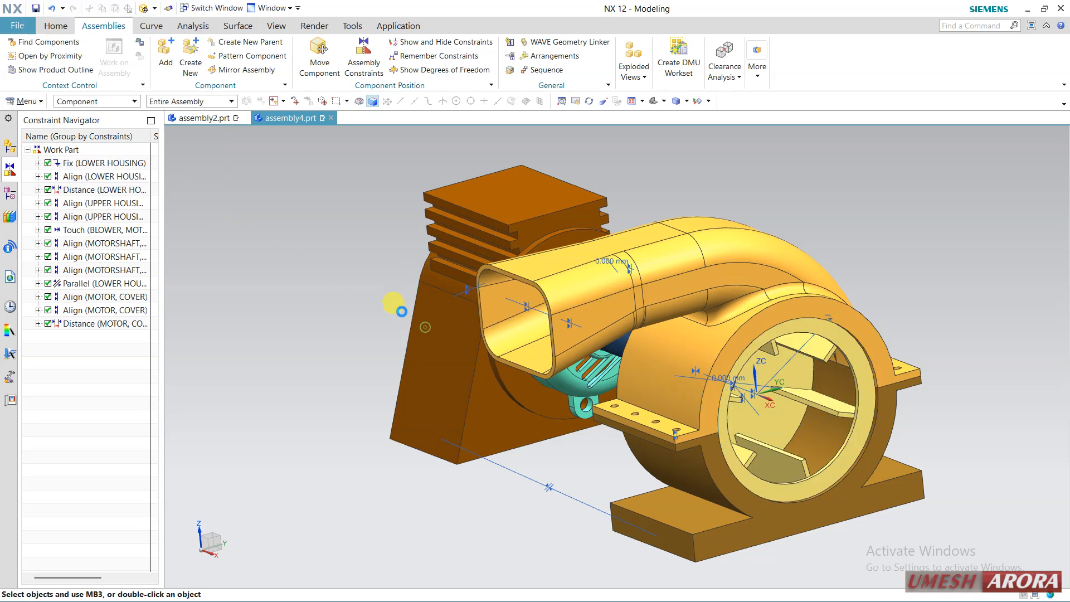
Retest the blower's movement inside the housing with Move Component, checking it from the side, and discard the changes.
{"action": "left_click", "coordinate": [316, 69]}
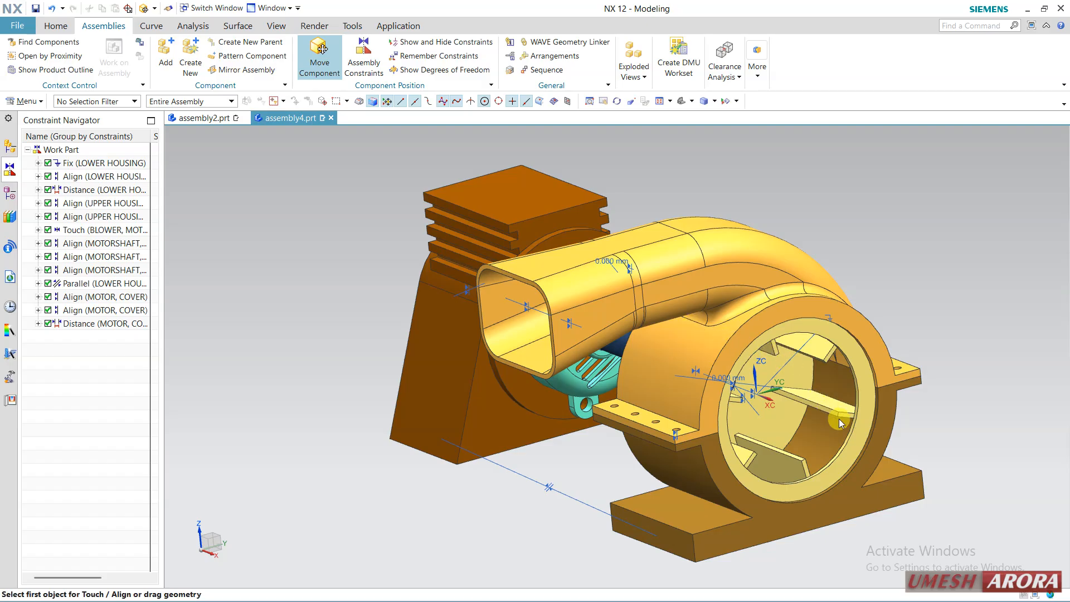
{"action": "left_click", "coordinate": [806, 406]}
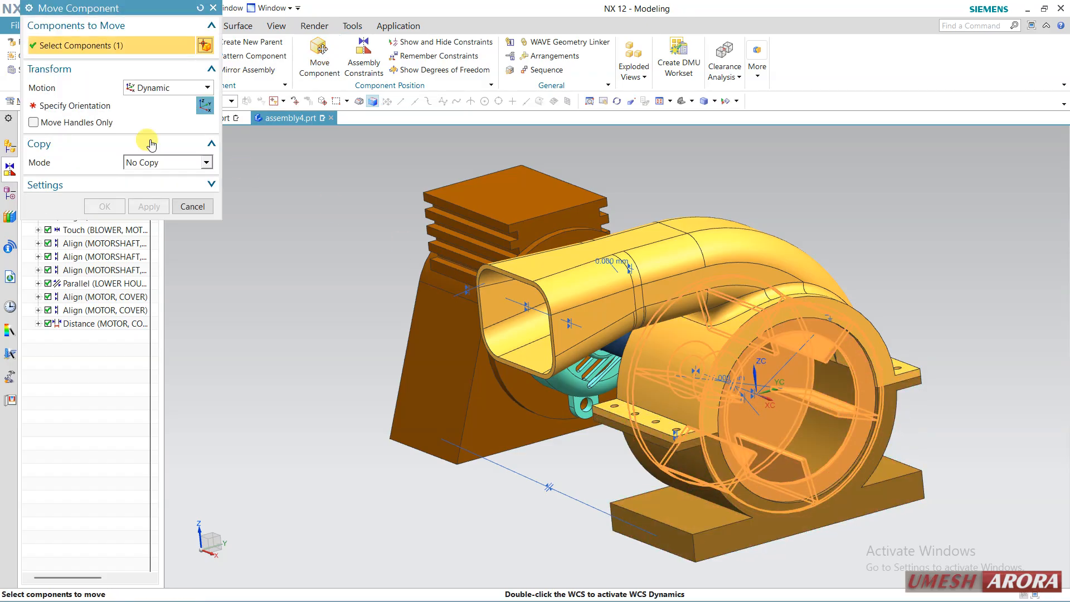
{"action": "left_click", "coordinate": [70, 105]}
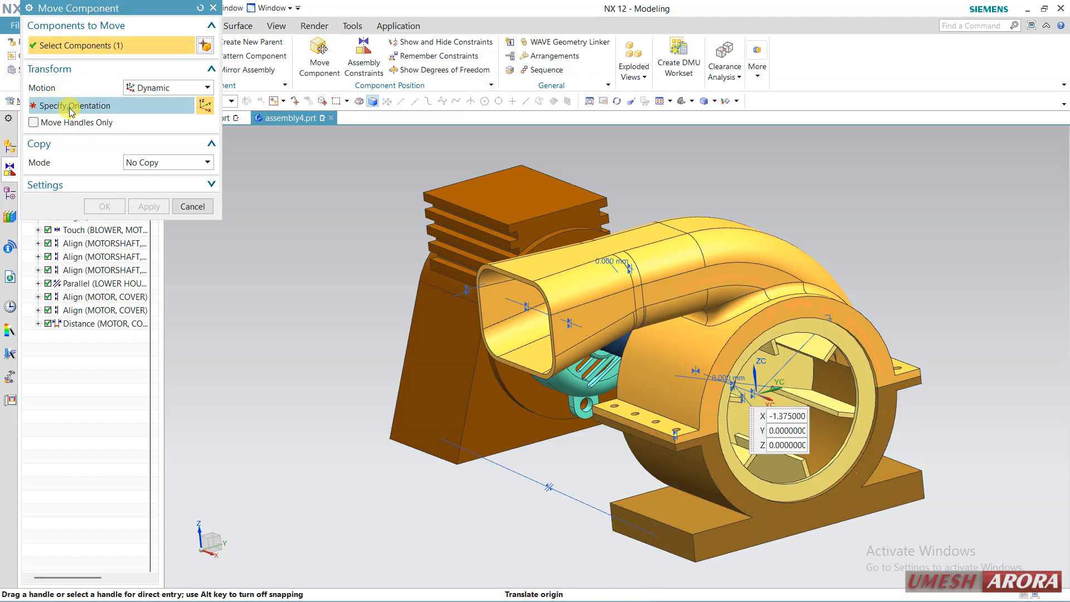
{"action": "left_click_drag", "start_coordinate": [758, 349], "coordinate": [798, 385]}
{"action": "middle_click_drag", "start_coordinate": [854, 294], "coordinate": [878, 300]}
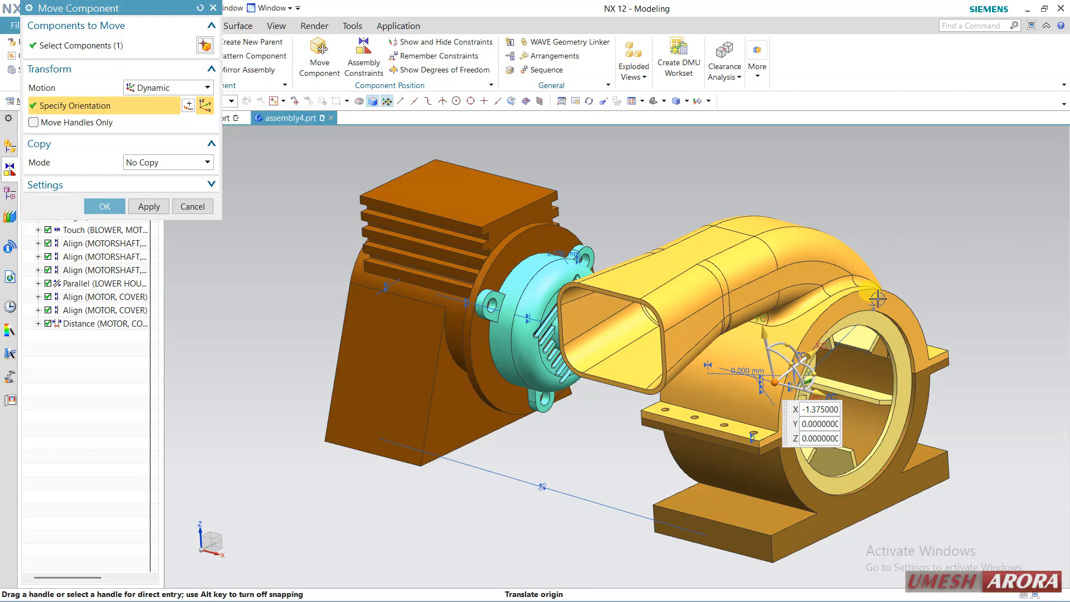
{"action": "left_click_drag", "start_coordinate": [793, 347], "coordinate": [734, 362]}
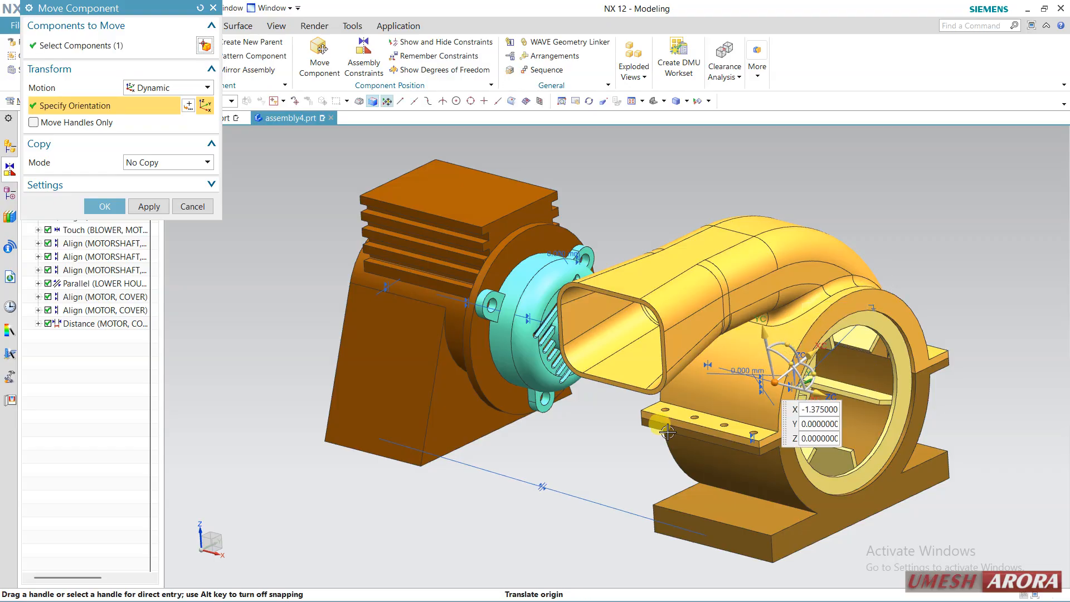
{"action": "left_click", "coordinate": [192, 207]}
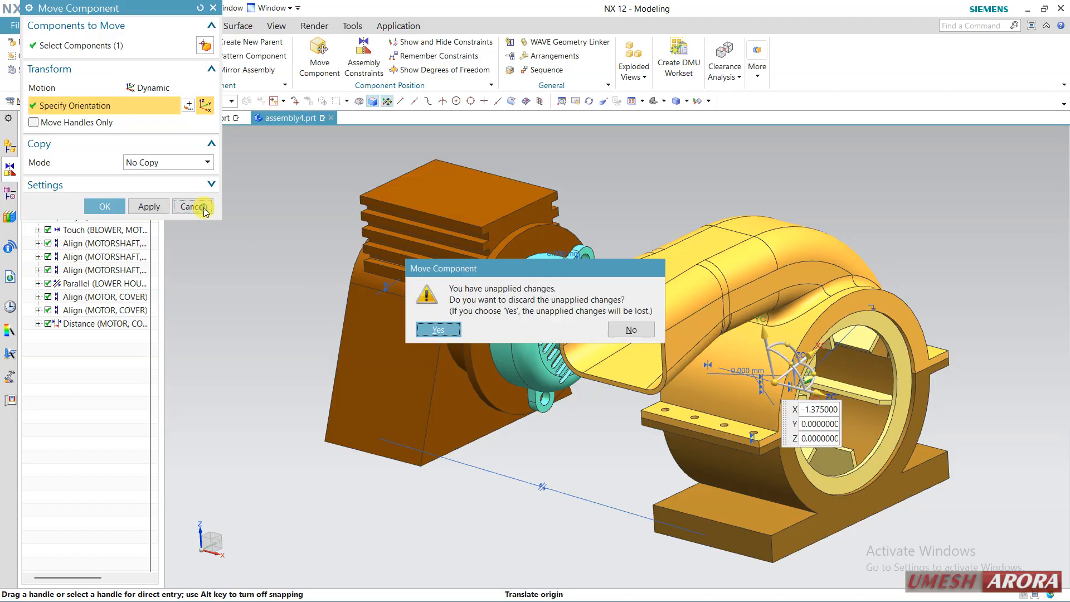
{"action": "left_click", "coordinate": [438, 329]}
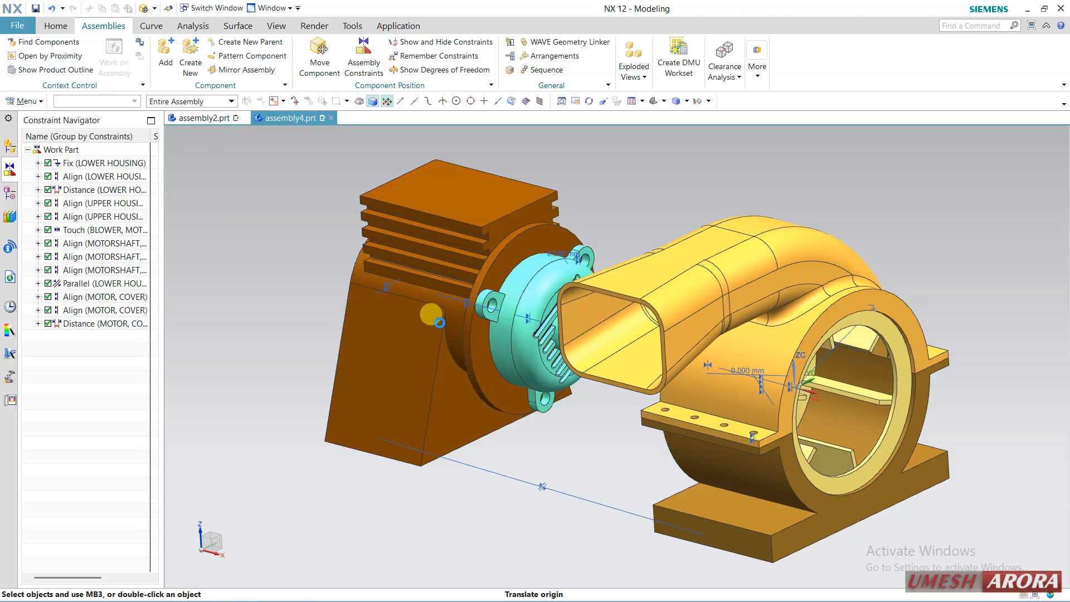
Review the assembly's constraints one by one, from the lower housing Fix to the motor shaft Aligns, checking the geometry each one references.
{"action": "left_click", "coordinate": [106, 163]}
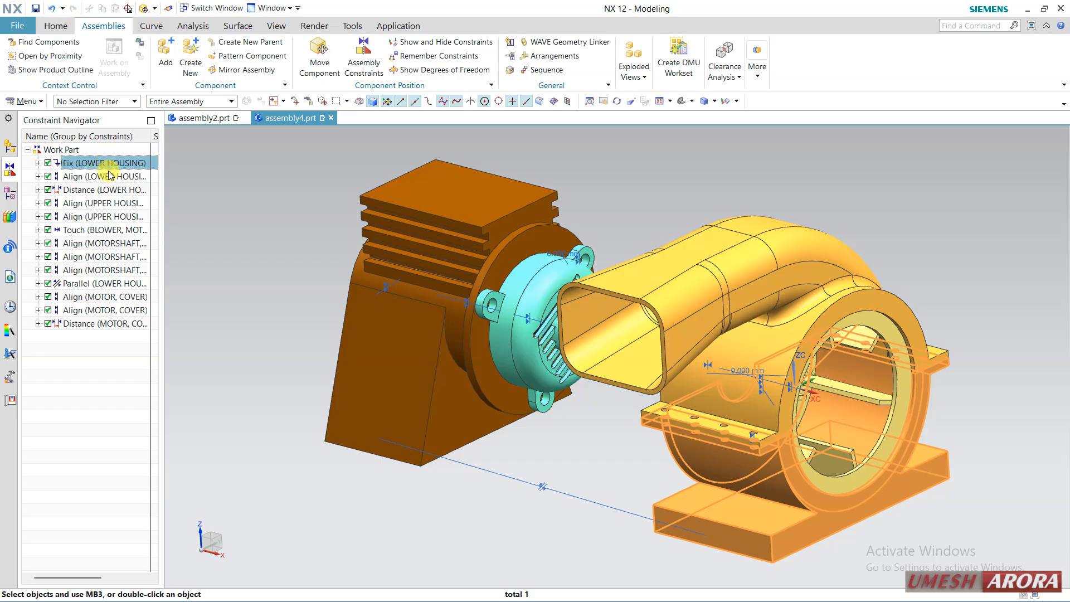
{"action": "left_click", "coordinate": [110, 176]}
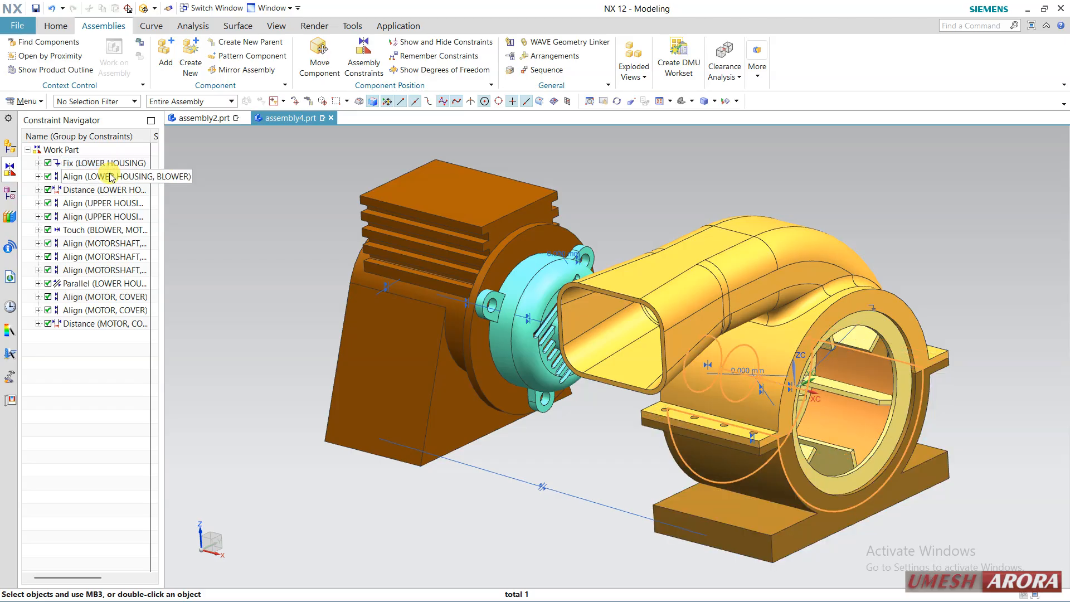
{"action": "left_click", "coordinate": [110, 176]}
{"action": "left_click", "coordinate": [113, 189]}
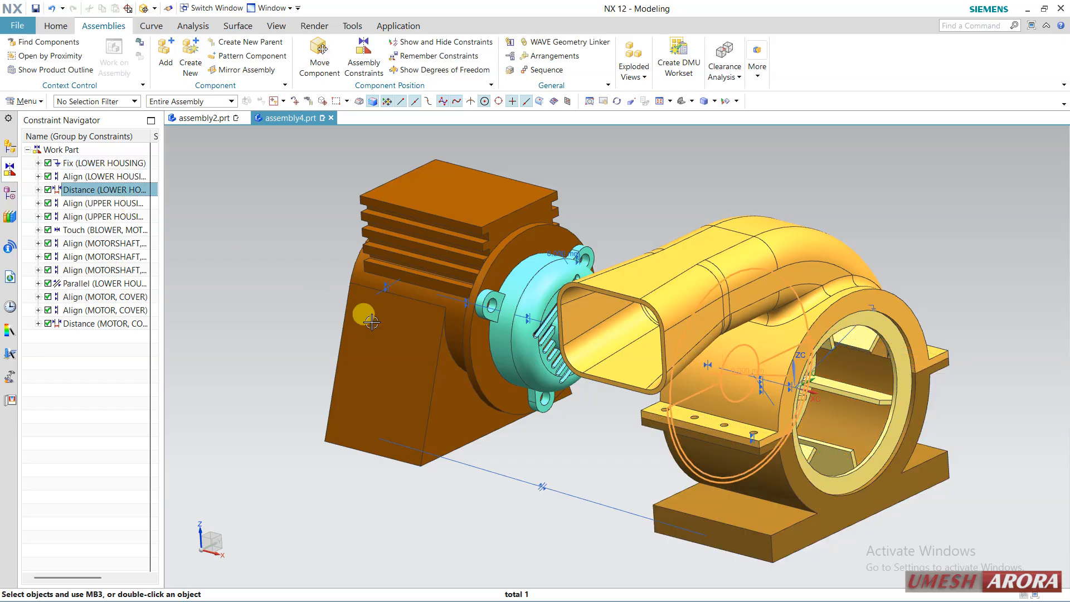
{"action": "middle_click_drag", "start_coordinate": [363, 315], "coordinate": [466, 322]}
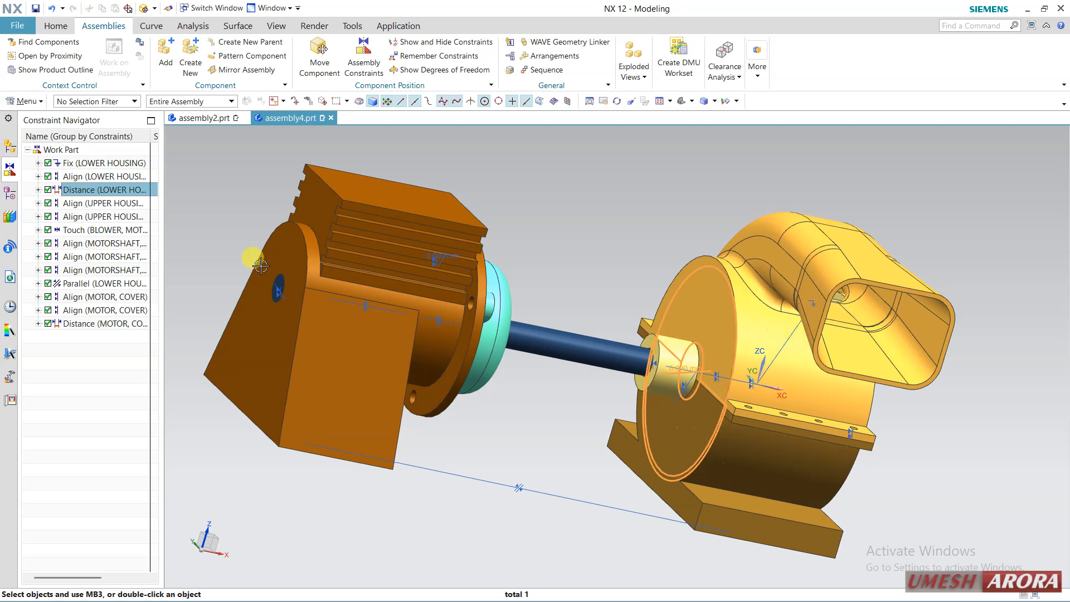
{"action": "left_click", "coordinate": [76, 203]}
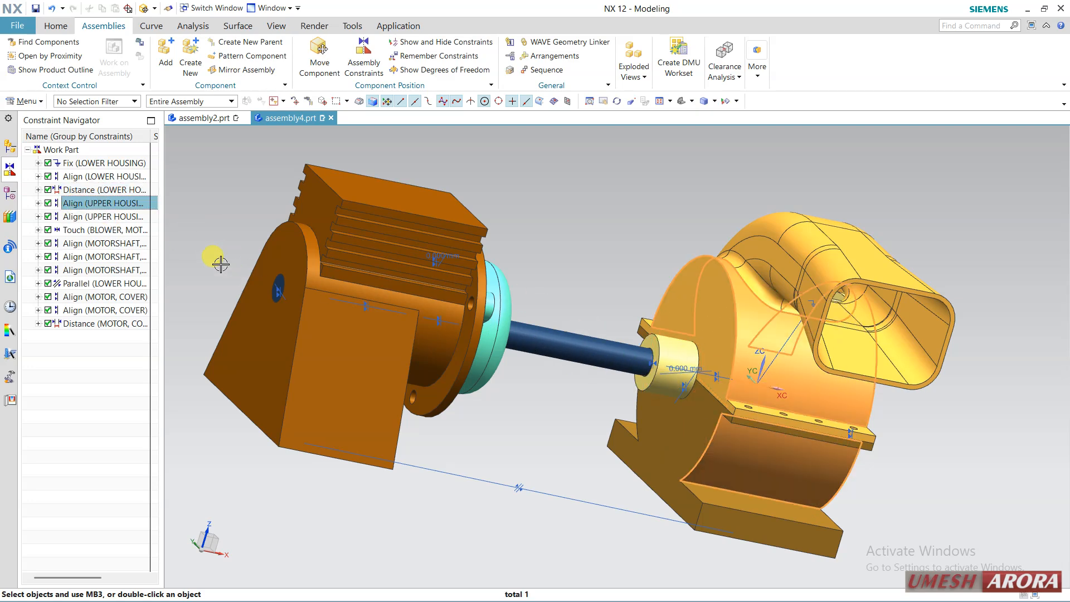
{"action": "left_click", "coordinate": [106, 216]}
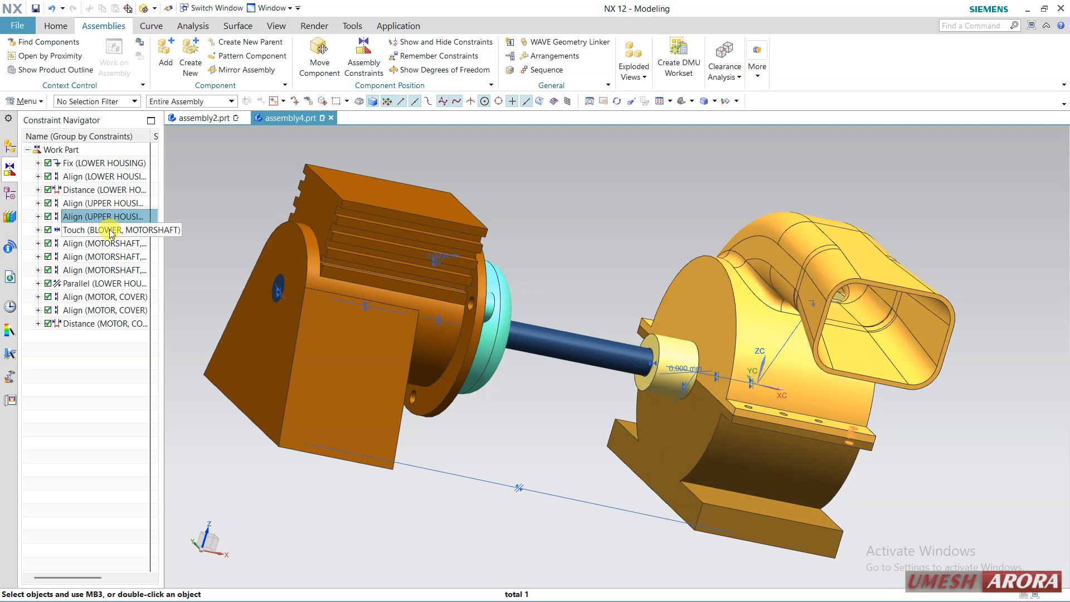
{"action": "left_click", "coordinate": [111, 230]}
{"action": "middle_click_drag", "start_coordinate": [566, 370], "coordinate": [318, 311]}
{"action": "left_click", "coordinate": [141, 245]}
{"action": "middle_click_drag", "start_coordinate": [516, 394], "coordinate": [486, 386]}
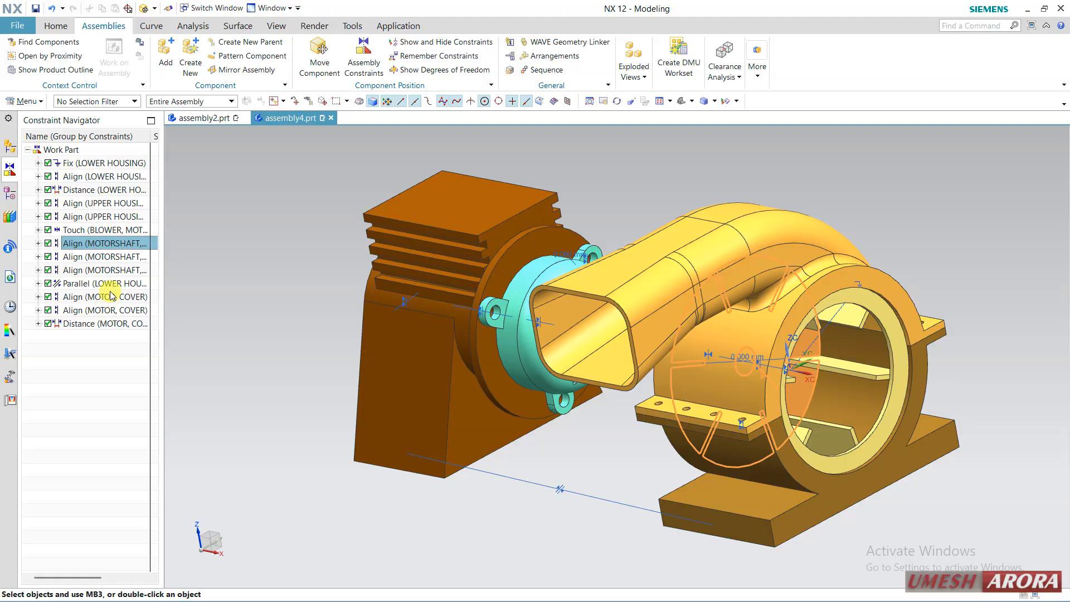
{"action": "left_click", "coordinate": [101, 256]}
{"action": "middle_click_drag", "start_coordinate": [366, 379], "coordinate": [419, 383]}
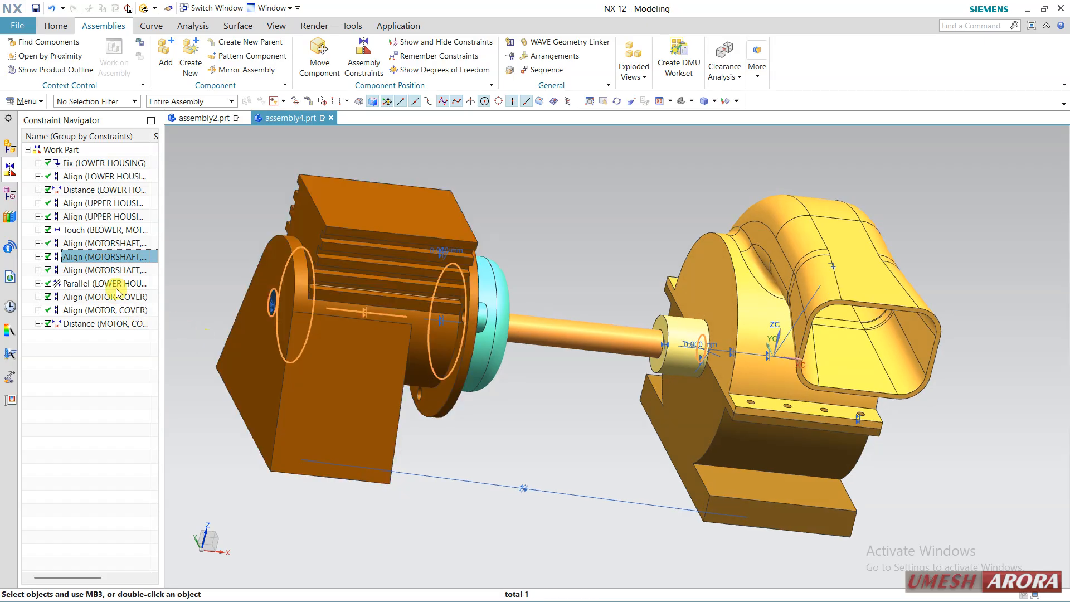
Delete the Align constraint between the motor shaft's end face and the motor's rear face.
{"action": "left_click", "coordinate": [118, 273]}
{"action": "right_click", "coordinate": [117, 275]}
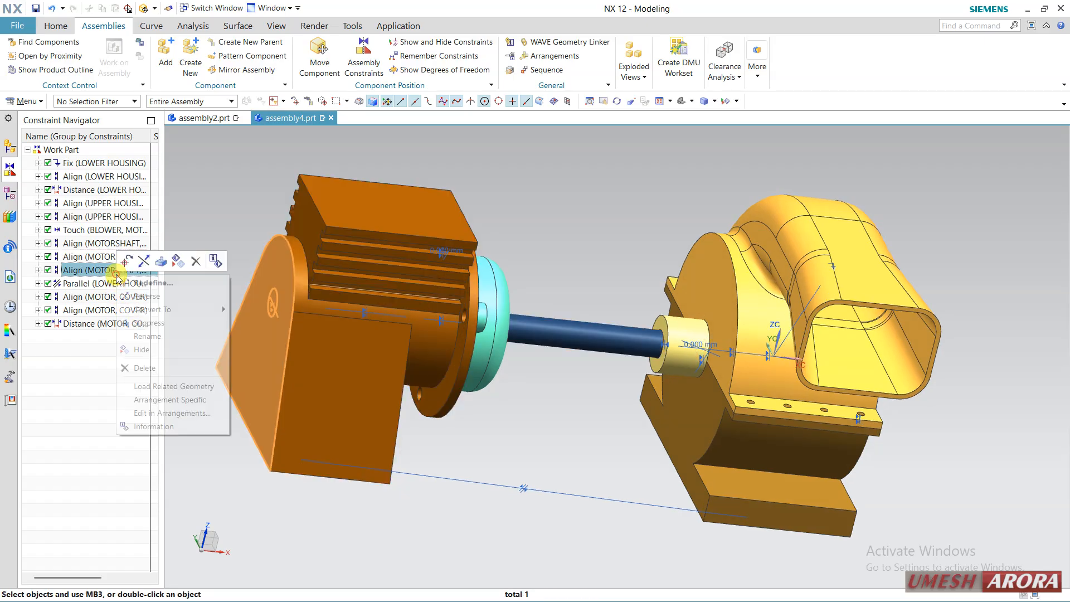
{"action": "left_click", "coordinate": [196, 262]}
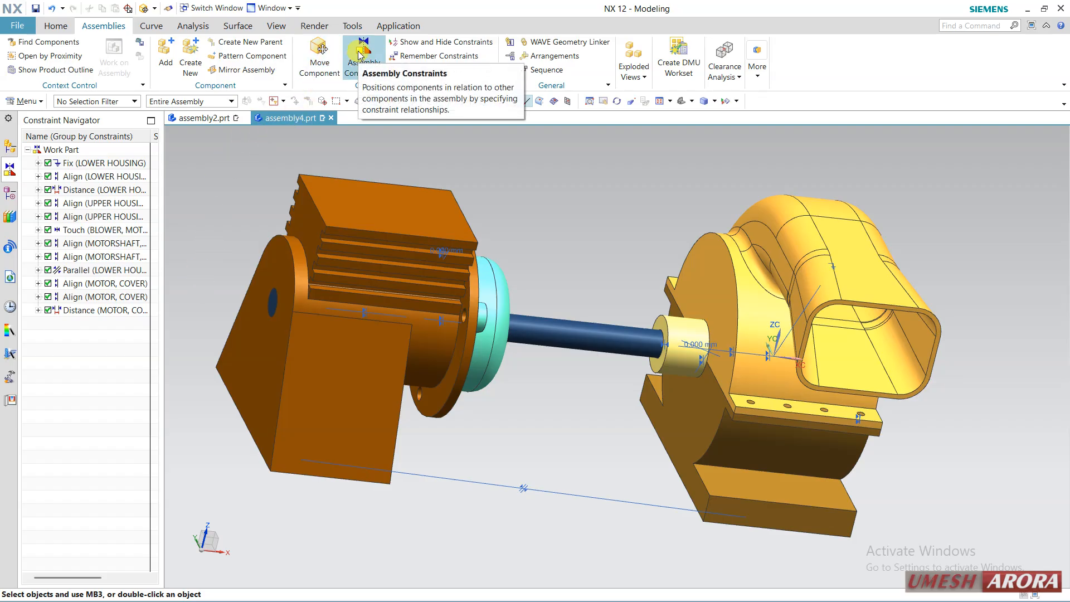
Rotate the blower about the shaft axis with a dynamic Move Component and accept the new position.
{"action": "middle_click_drag", "start_coordinate": [529, 185], "coordinate": [390, 145]}
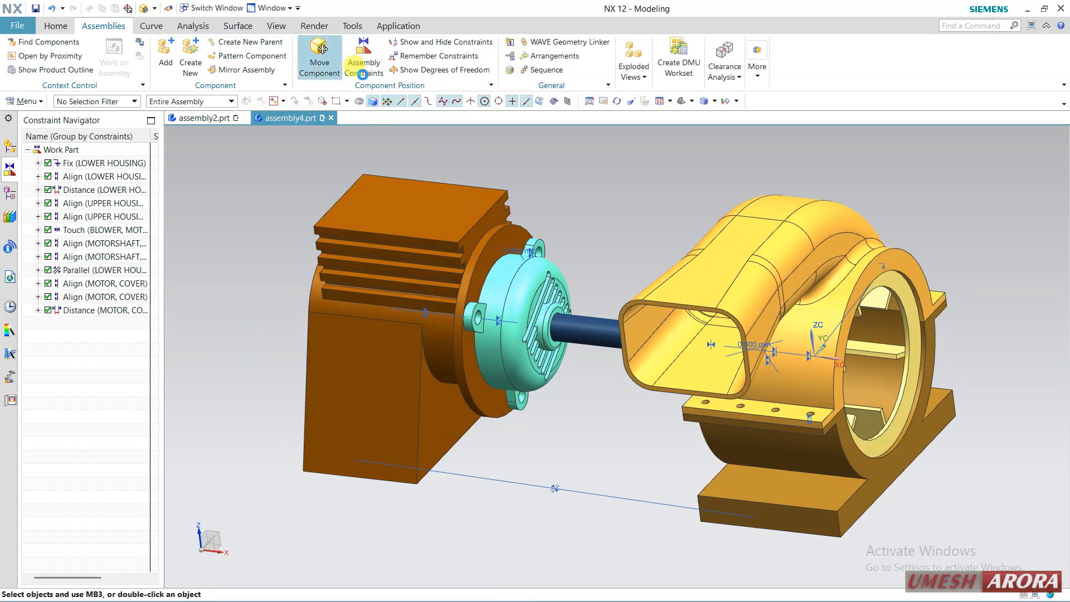
{"action": "left_click", "coordinate": [910, 311]}
{"action": "left_click", "coordinate": [319, 56]}
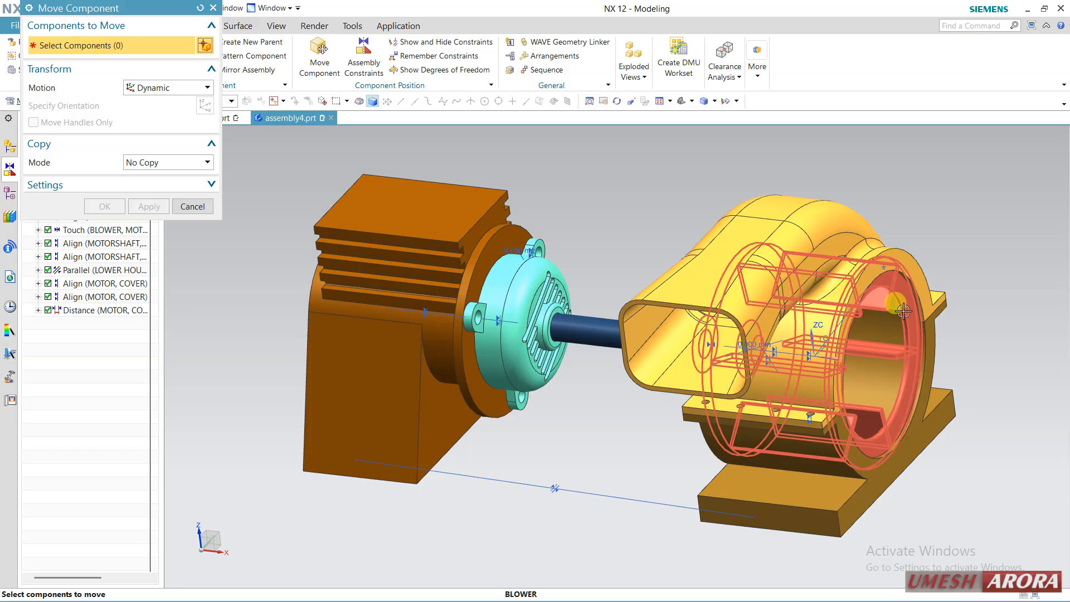
{"action": "left_click", "coordinate": [87, 107]}
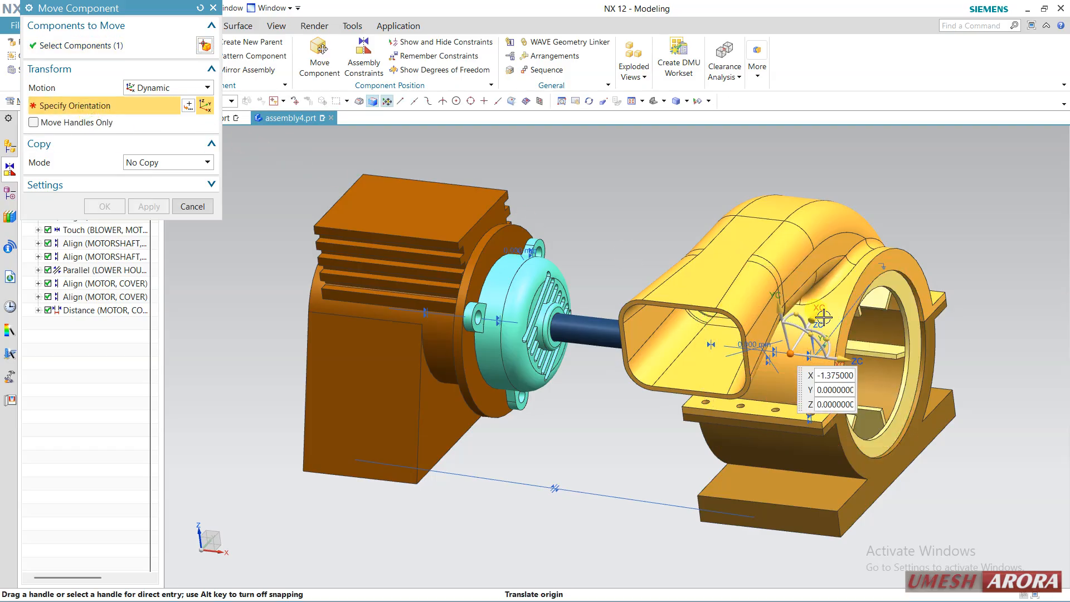
{"action": "left_click_drag", "start_coordinate": [798, 316], "coordinate": [811, 276]}
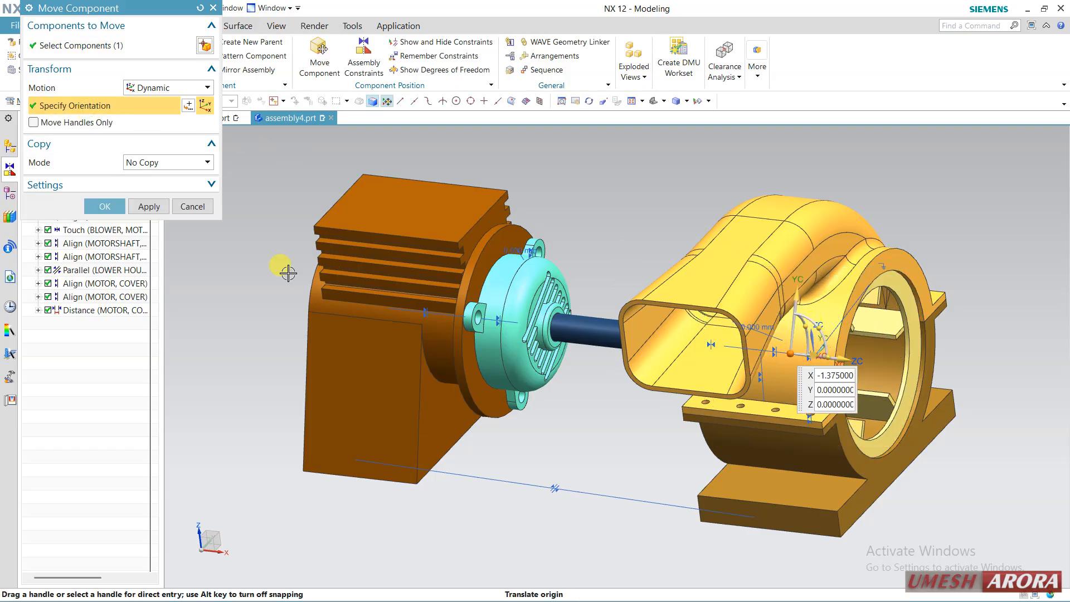
{"action": "left_click", "coordinate": [93, 204]}
Apply a Distance constraint of 0 mm between the motor's rear face and the motor shaft's end face.
{"action": "middle_click_drag", "start_coordinate": [239, 299], "coordinate": [285, 268]}
{"action": "left_click", "coordinate": [348, 67]}
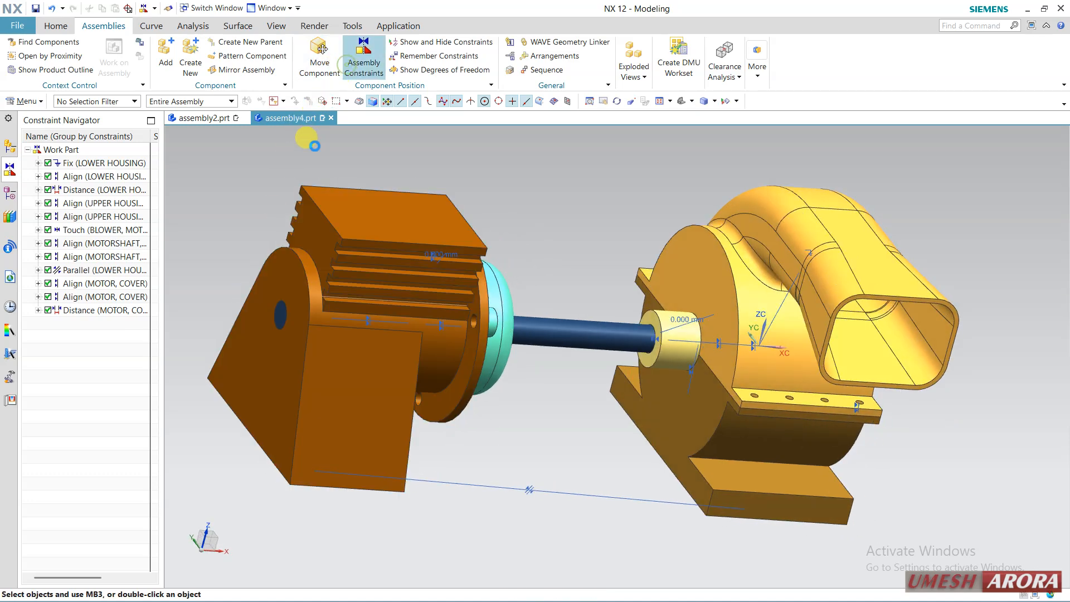
{"action": "left_click", "coordinate": [282, 318]}
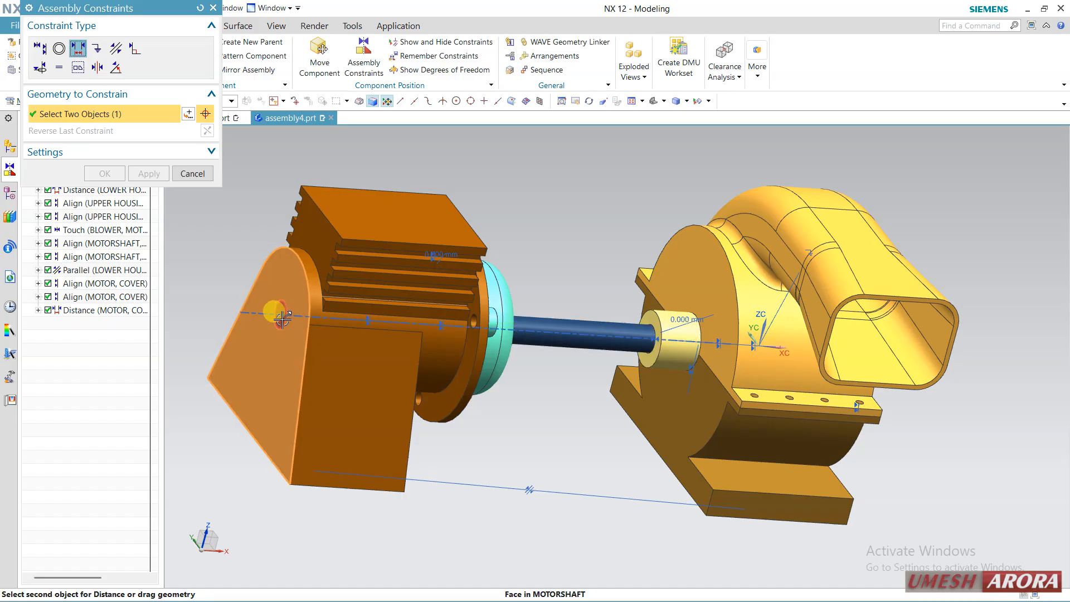
{"action": "left_click", "coordinate": [282, 319]}
{"action": "left_click", "coordinate": [105, 232]}
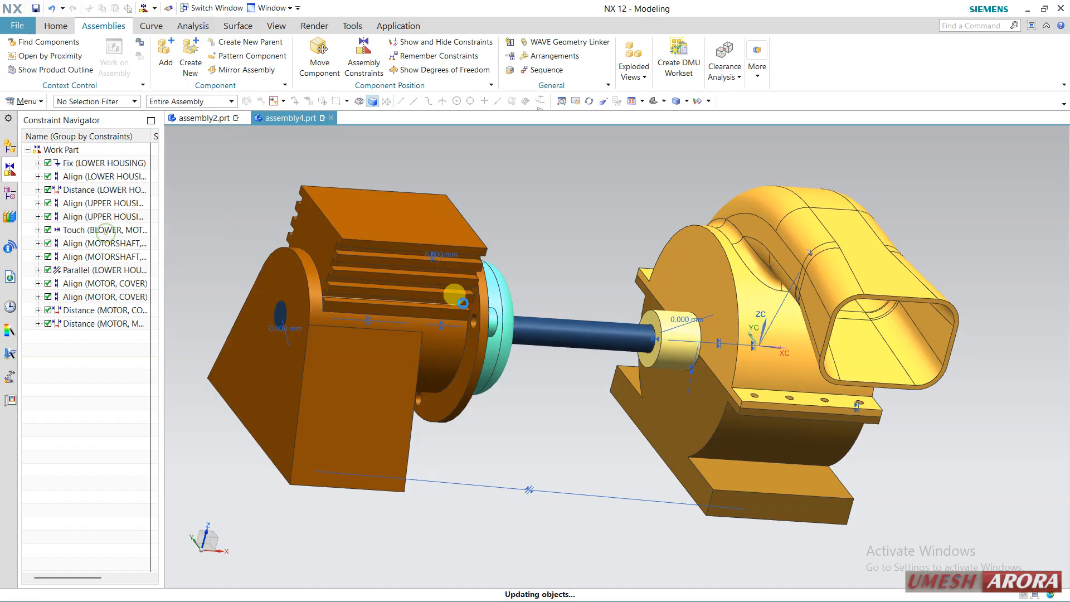
Test the blower's rotation inside the housing with a dynamic Move Component and discard the changes.
{"action": "middle_click_drag", "start_coordinate": [457, 295], "coordinate": [522, 259]}
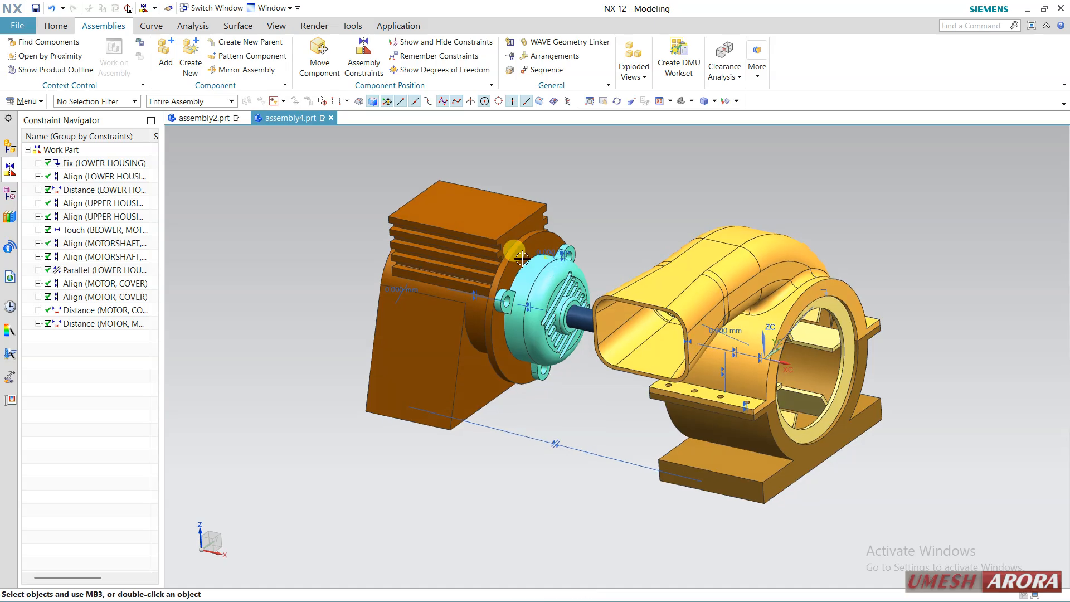
{"action": "left_click", "coordinate": [334, 69]}
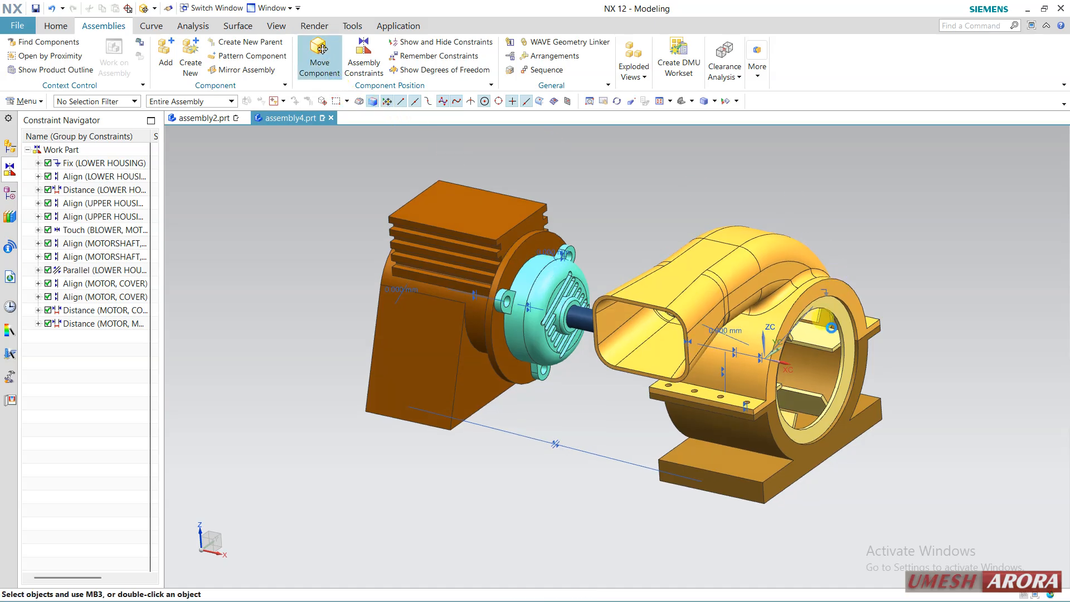
{"action": "left_click", "coordinate": [832, 348]}
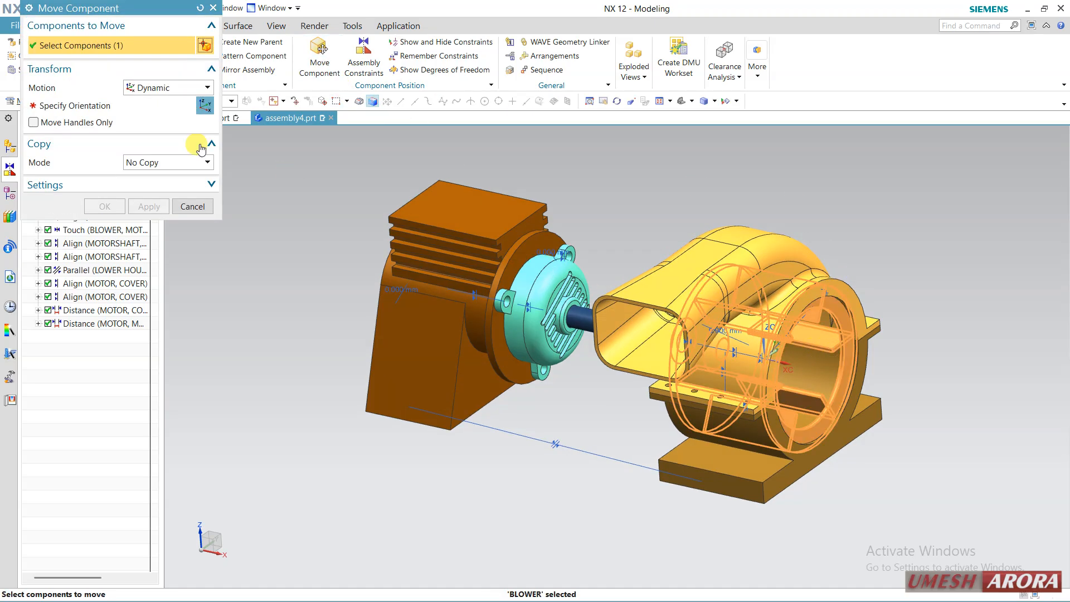
{"action": "left_click", "coordinate": [132, 109]}
{"action": "left_click_drag", "start_coordinate": [760, 331], "coordinate": [756, 371]}
{"action": "middle_click_drag", "start_coordinate": [865, 246], "coordinate": [770, 339]}
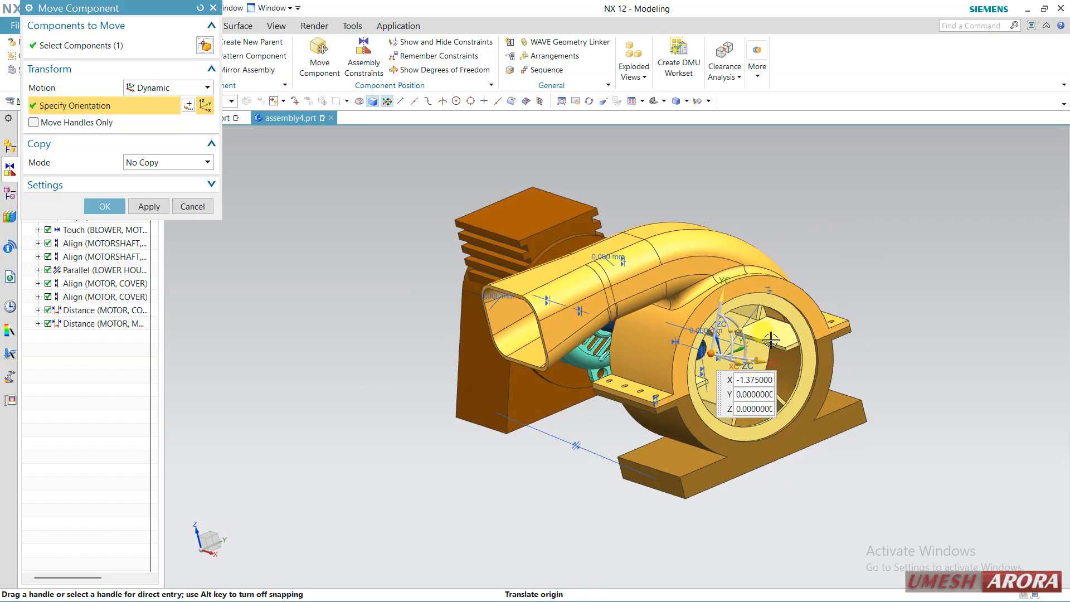
{"action": "left_click_drag", "start_coordinate": [746, 331], "coordinate": [763, 392]}
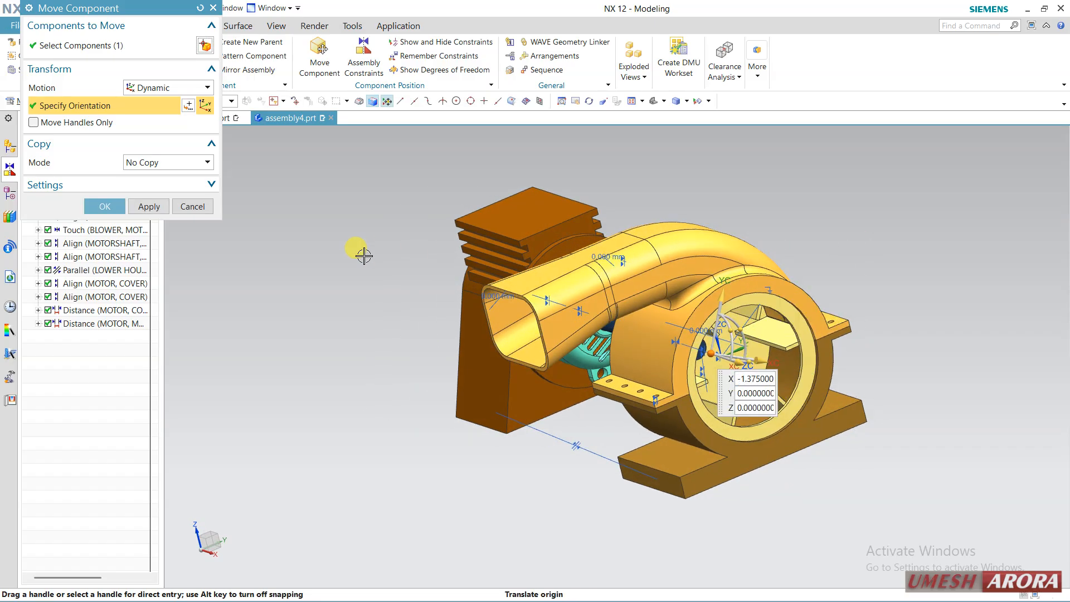
{"action": "left_click", "coordinate": [192, 207]}
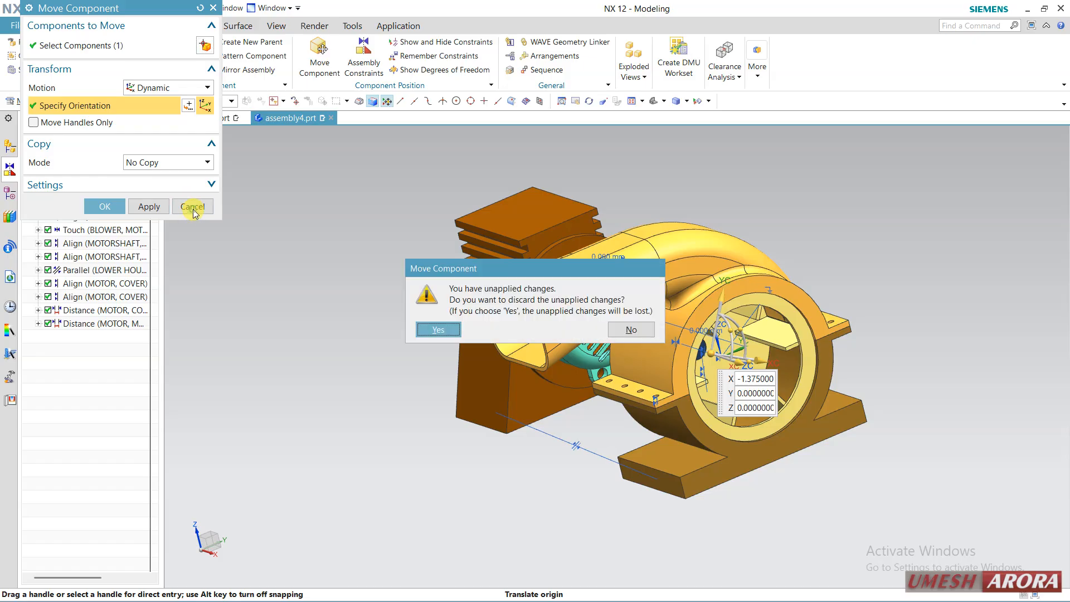
{"action": "left_click", "coordinate": [439, 330]}
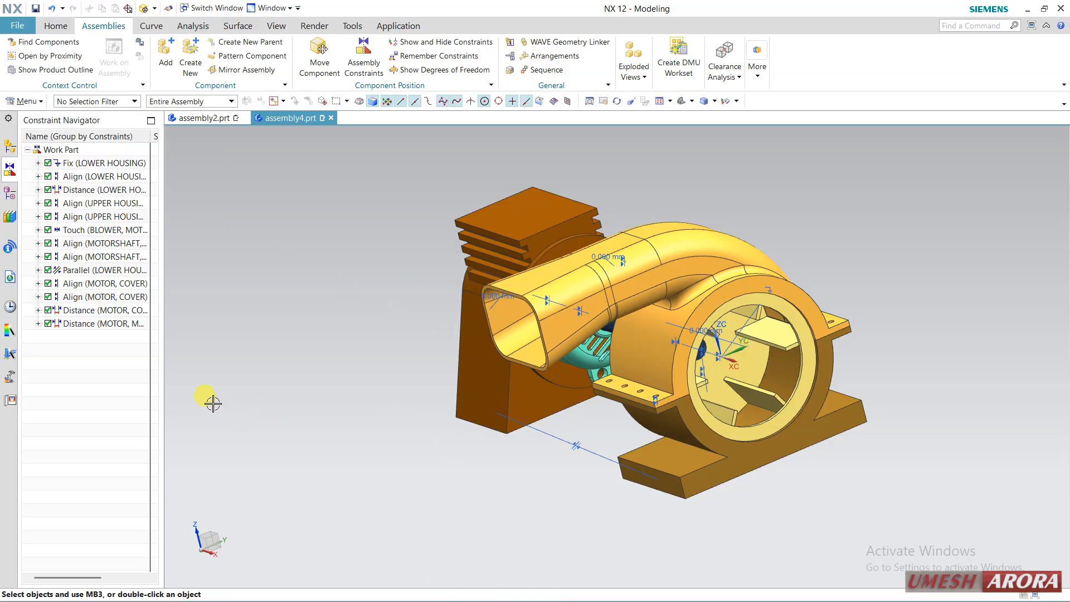
Delete the Distance constraint between the motor's rear face and the motor shaft's end face.
{"action": "right_click", "coordinate": [104, 325]}
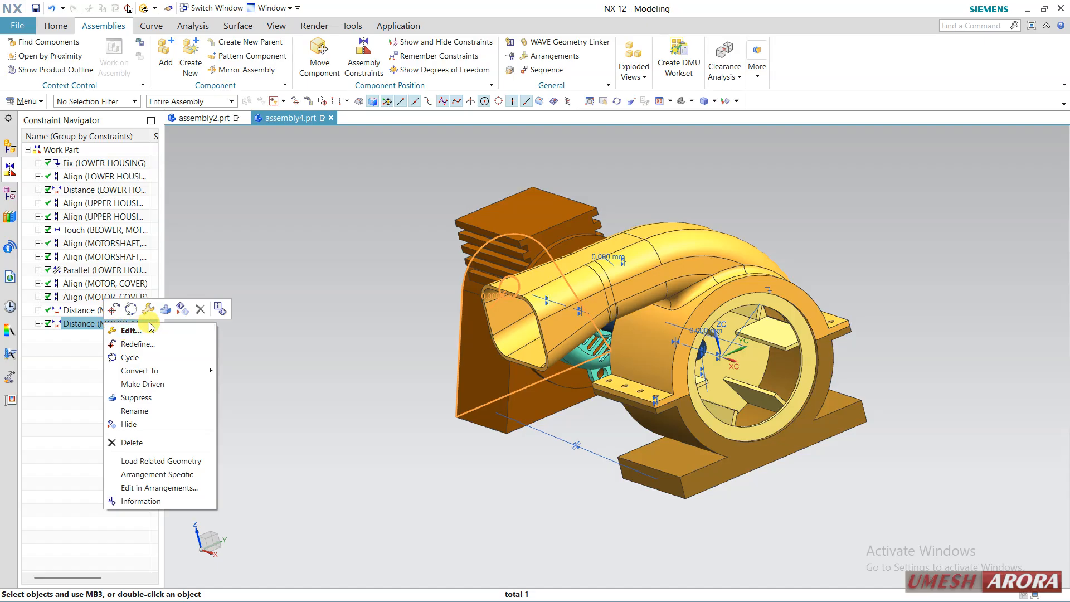
{"action": "left_click", "coordinate": [199, 310]}
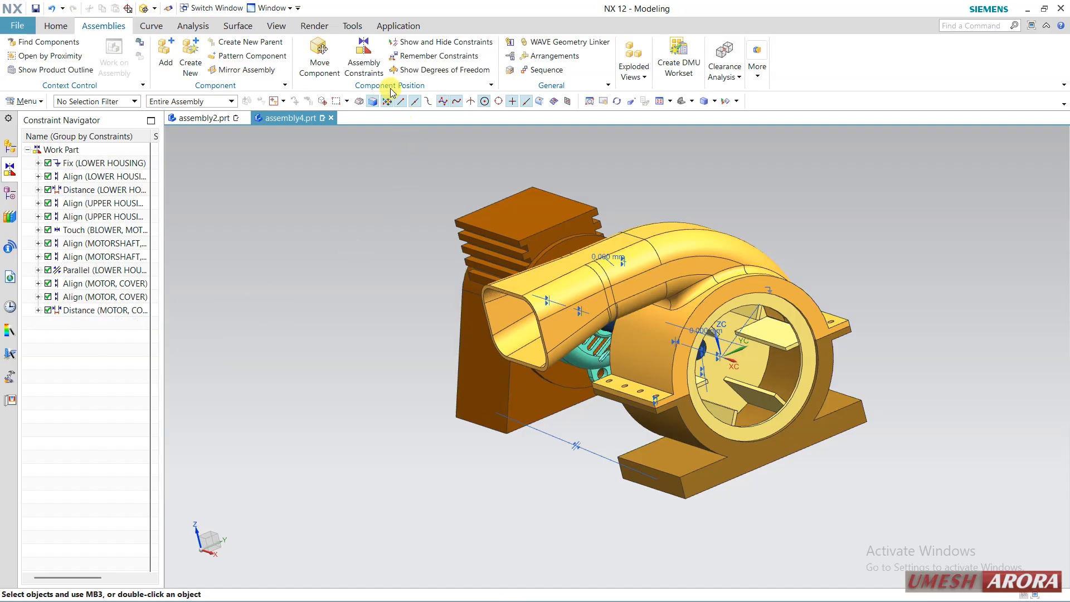
Rotate the blower freely about the shaft axis with Move Component using Dynamic motion and accept the result.
{"action": "left_click", "coordinate": [326, 64]}
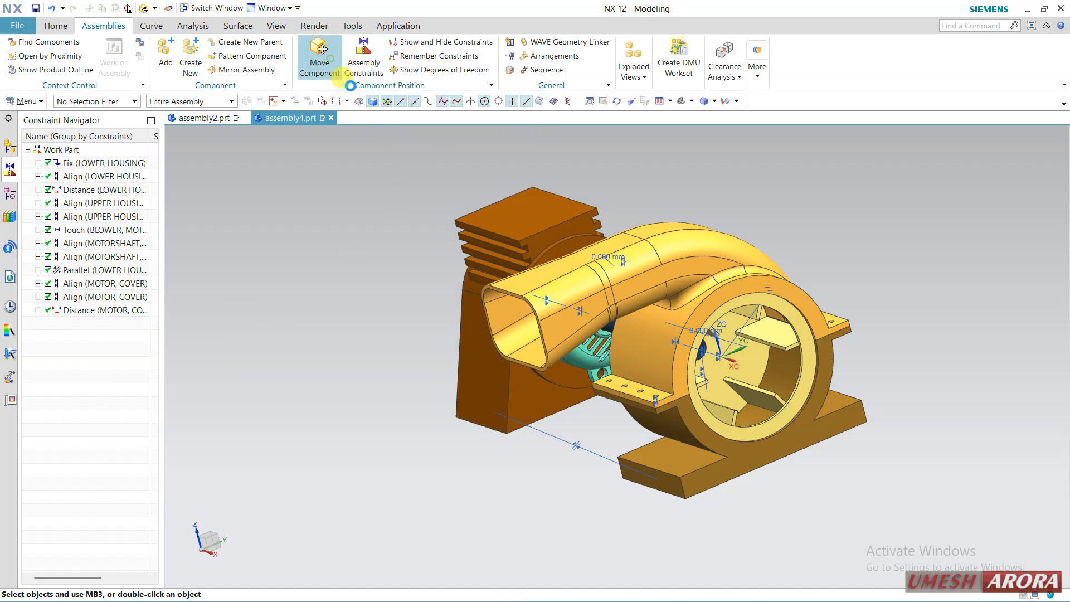
{"action": "left_click", "coordinate": [320, 53]}
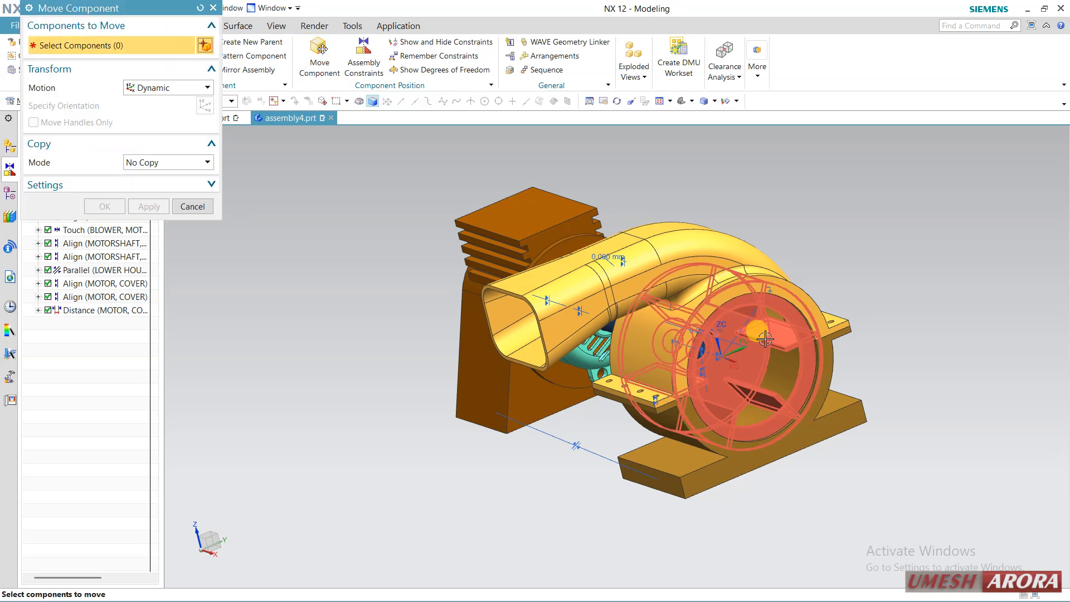
{"action": "left_click", "coordinate": [123, 106]}
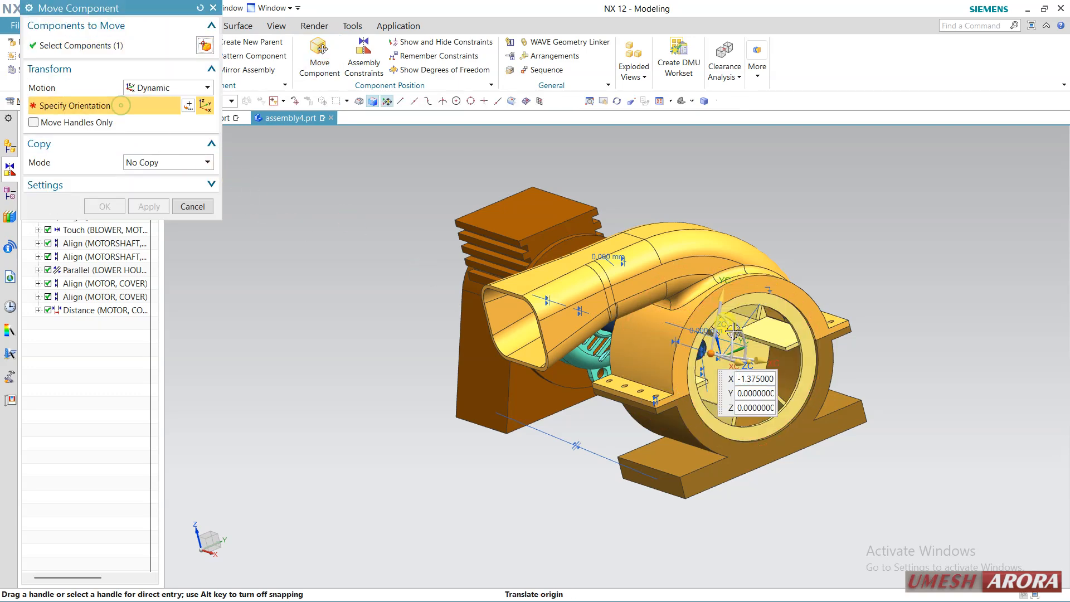
{"action": "left_click_drag", "start_coordinate": [749, 362], "coordinate": [660, 376]}
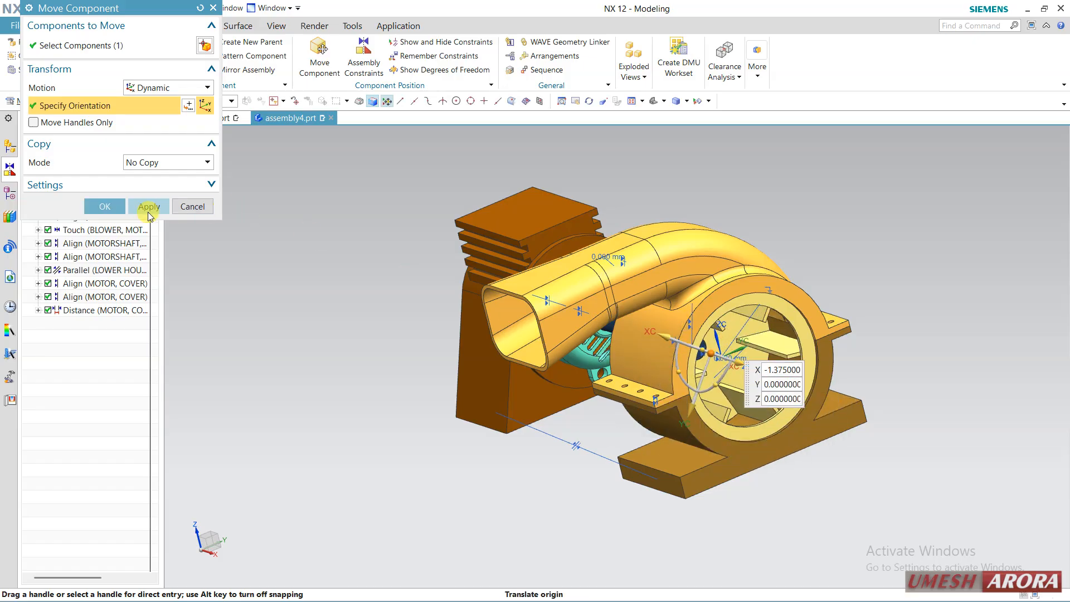
{"action": "left_click", "coordinate": [101, 207]}
Collapse the constraints list of assembly4 and turn off the display of constraints in the graphics window.
{"action": "middle_click_drag", "start_coordinate": [286, 322], "coordinate": [312, 332]}
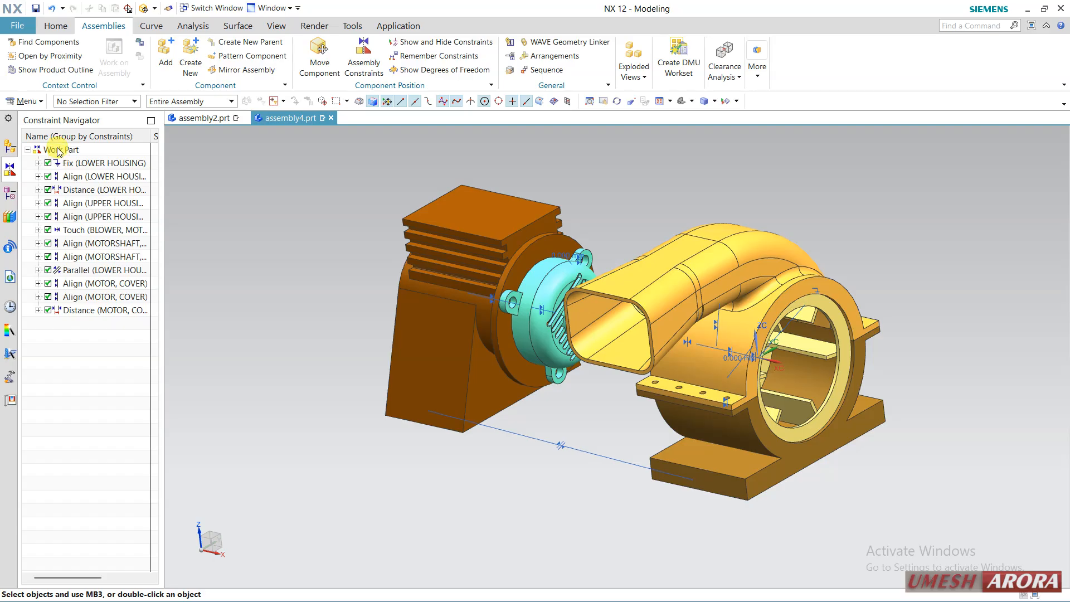
{"action": "left_click", "coordinate": [14, 152]}
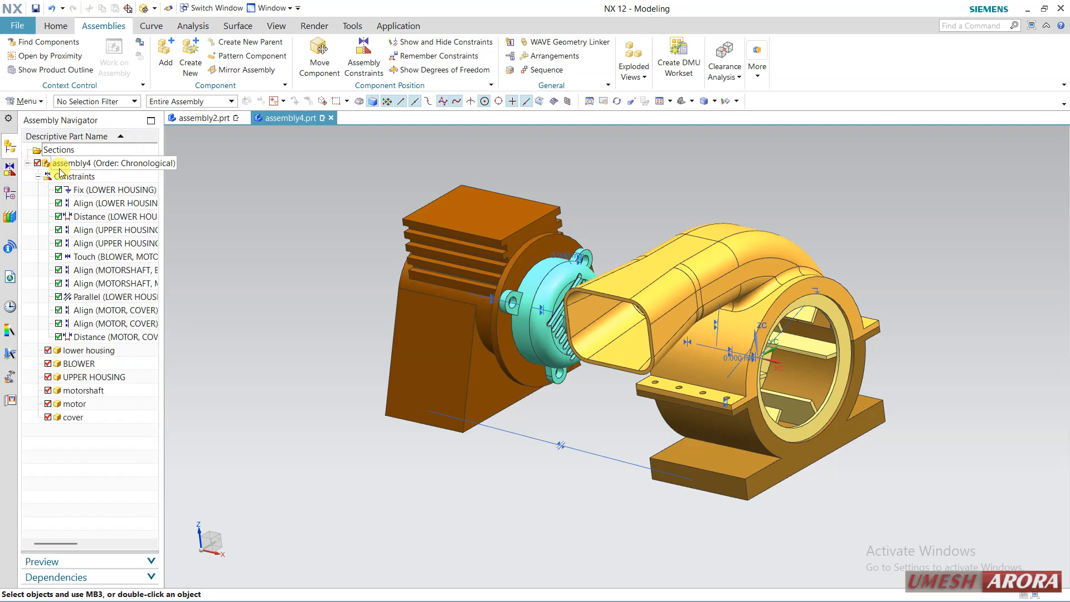
{"action": "left_click", "coordinate": [38, 177]}
{"action": "right_click", "coordinate": [61, 177]}
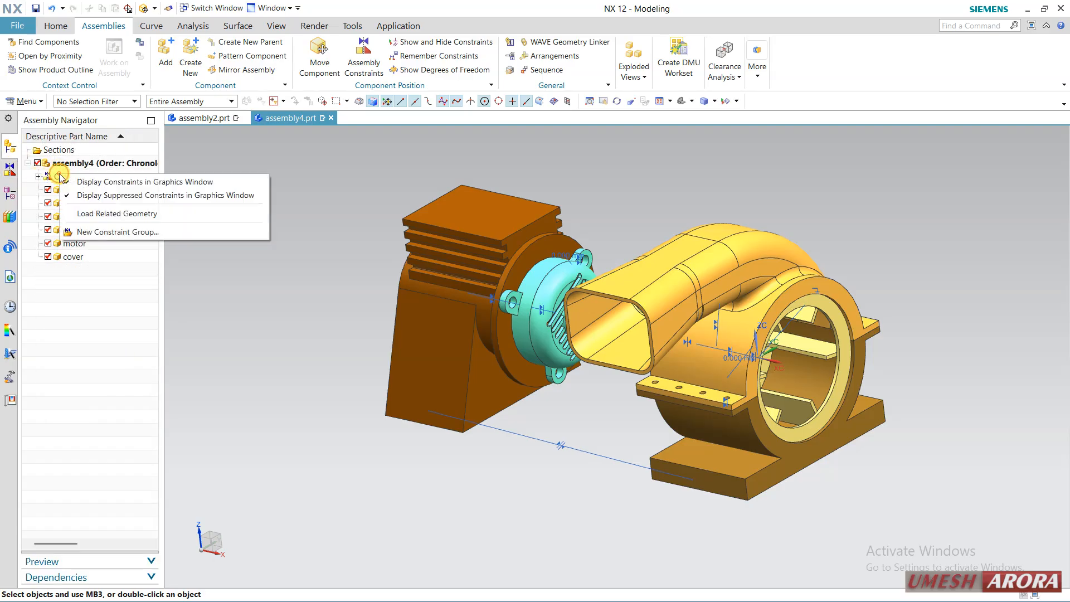
{"action": "left_click", "coordinate": [95, 188]}
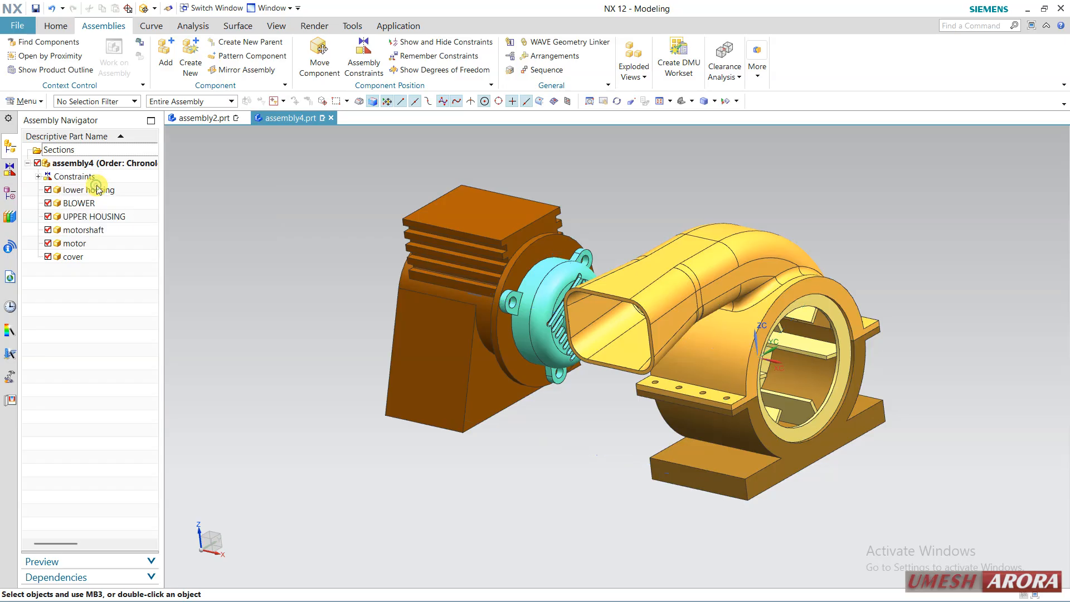
{"action": "mouse_move", "coordinate": [613, 430]}
{"action": "middle_mouse_down"}
{"action": "mouse_move", "coordinate": [626, 425]}
{"action": "mouse_move", "coordinate": [623, 411]}
{"action": "mouse_move", "coordinate": [616, 425]}
{"action": "mouse_move", "coordinate": [605, 412]}
{"action": "middle_mouse_up"}
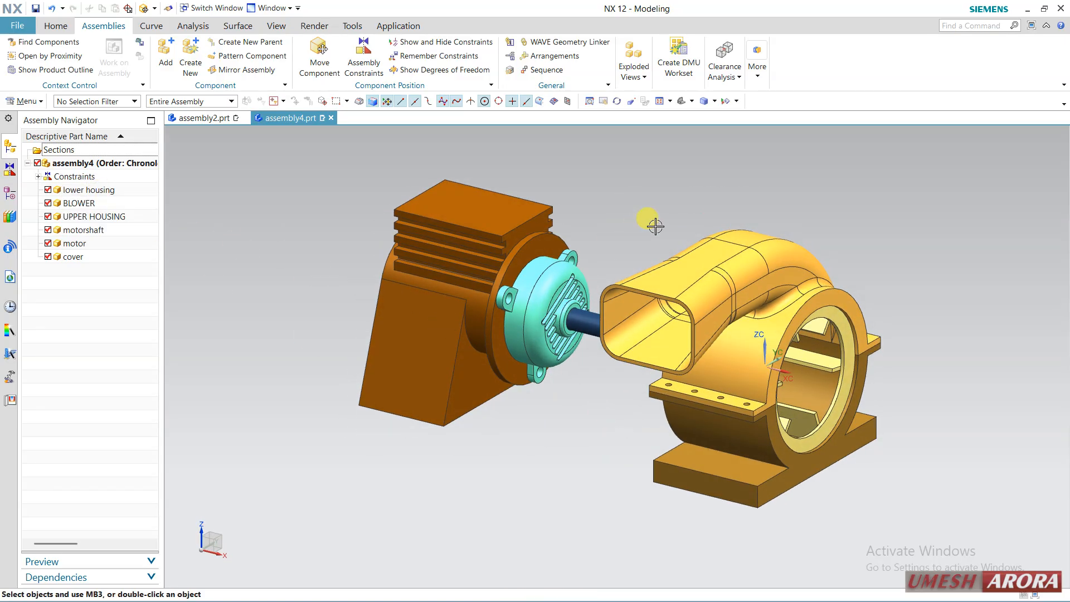
Enter the assembly sequencing environment for assembly4 and create a new sequence.
{"action": "left_click", "coordinate": [556, 72]}
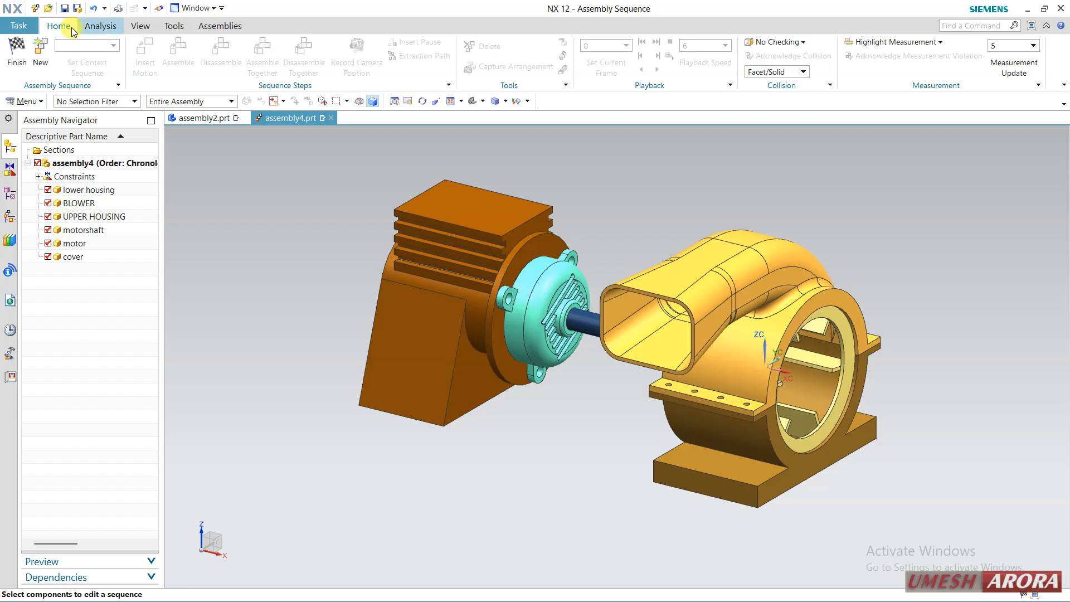
{"action": "left_click", "coordinate": [39, 53]}
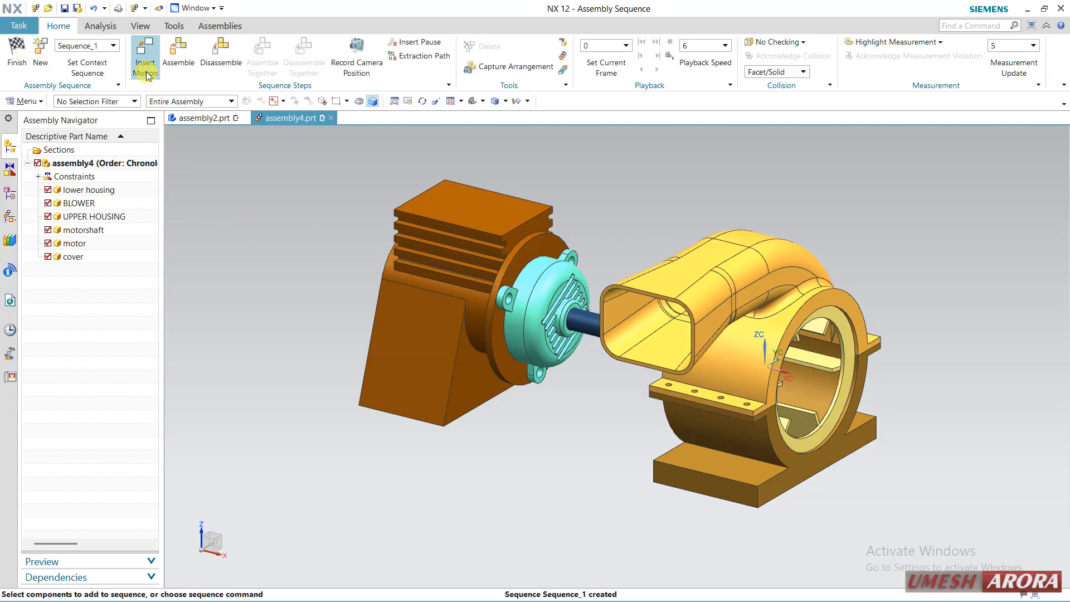
Record a component motion that rotates the BLOWER about its Z-axis inside the housing.
{"action": "left_click", "coordinate": [144, 49]}
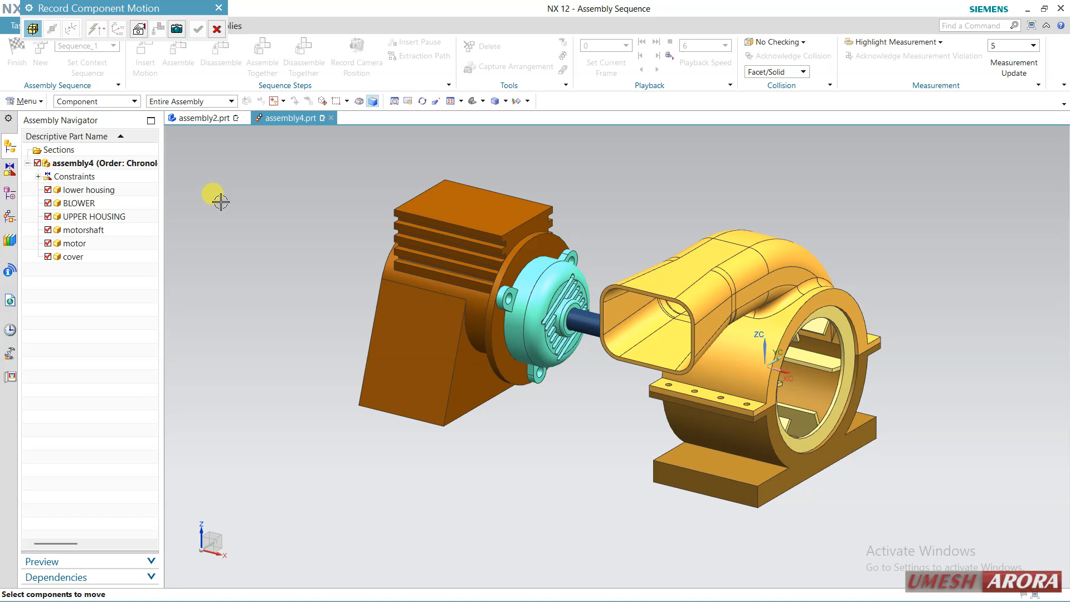
{"action": "left_click", "coordinate": [828, 375]}
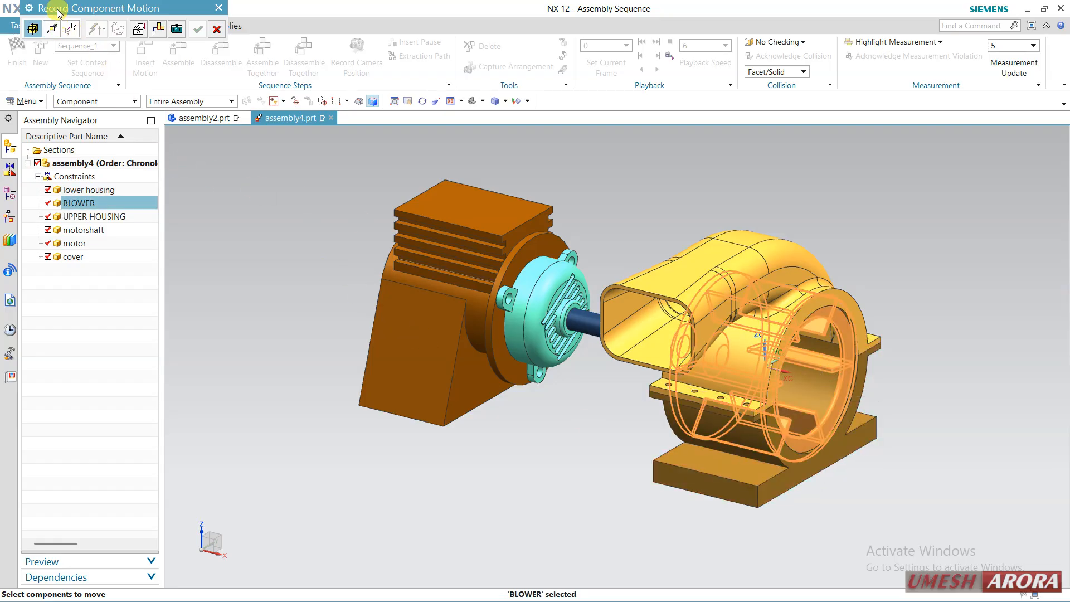
{"action": "left_click_drag", "start_coordinate": [58, 12], "coordinate": [199, 159]}
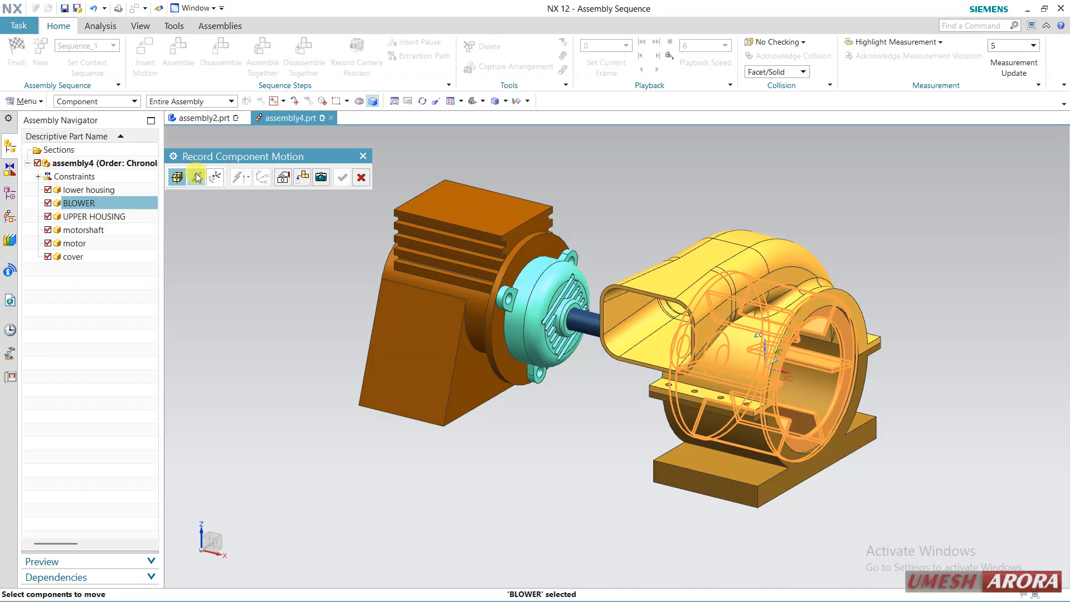
{"action": "left_click", "coordinate": [197, 176]}
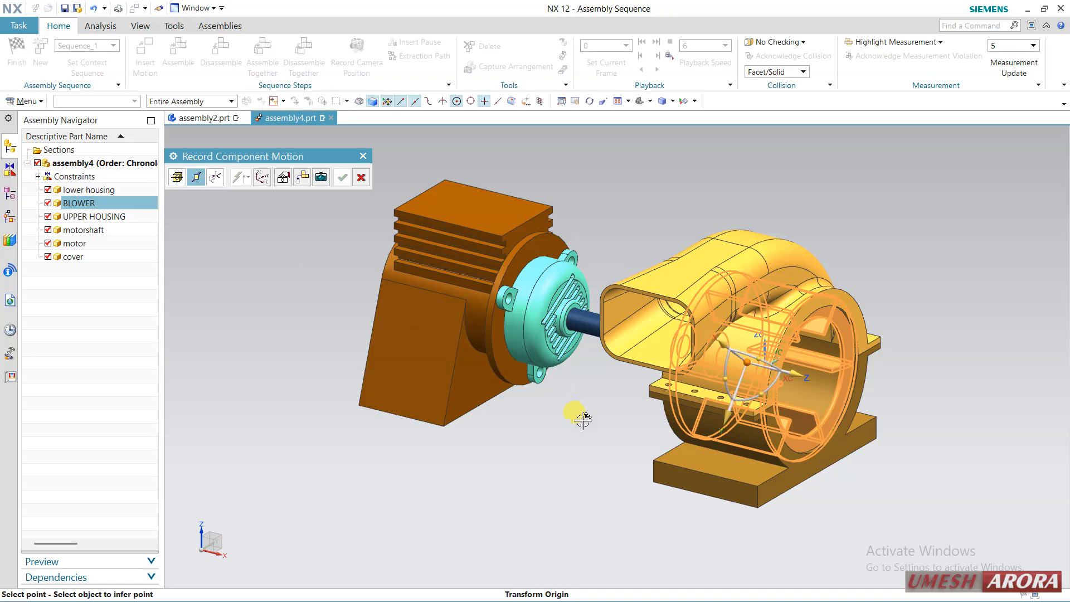
{"action": "middle_click_drag", "start_coordinate": [582, 419], "coordinate": [597, 414]}
{"action": "left_click_drag", "start_coordinate": [711, 376], "coordinate": [367, 365]}
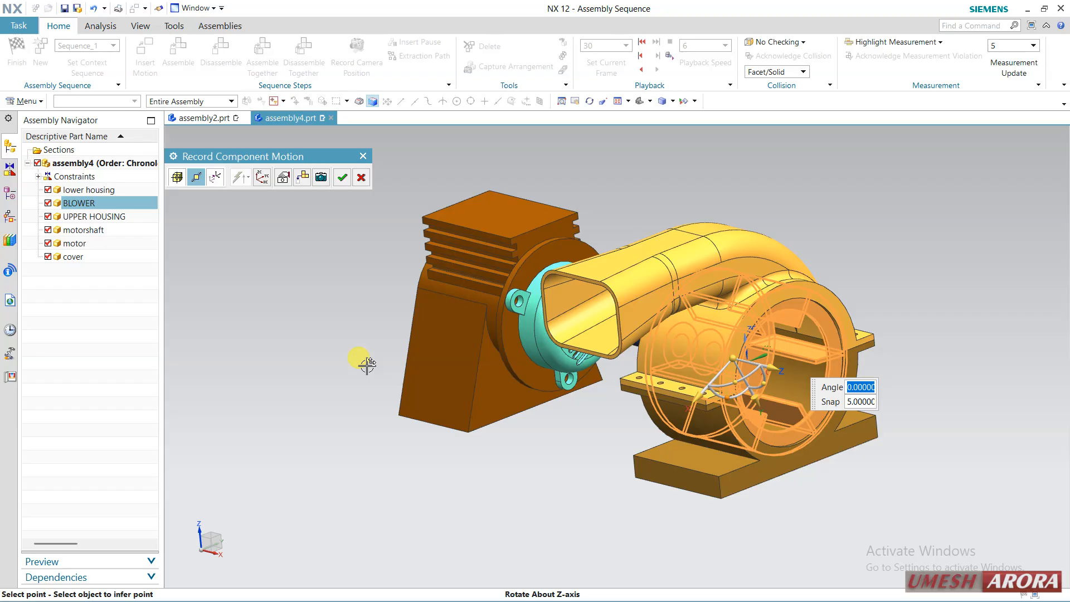
Capture a camera position, finish the motion recording, and play the sequence from the start.
{"action": "left_click", "coordinate": [322, 179]}
{"action": "left_click", "coordinate": [340, 177]}
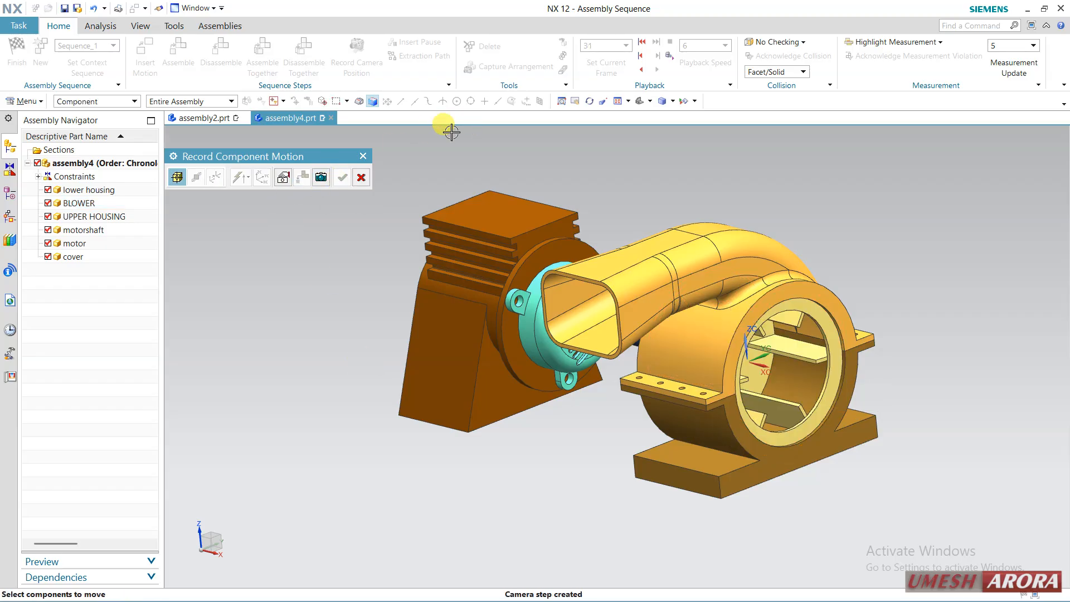
{"action": "left_click", "coordinate": [360, 177]}
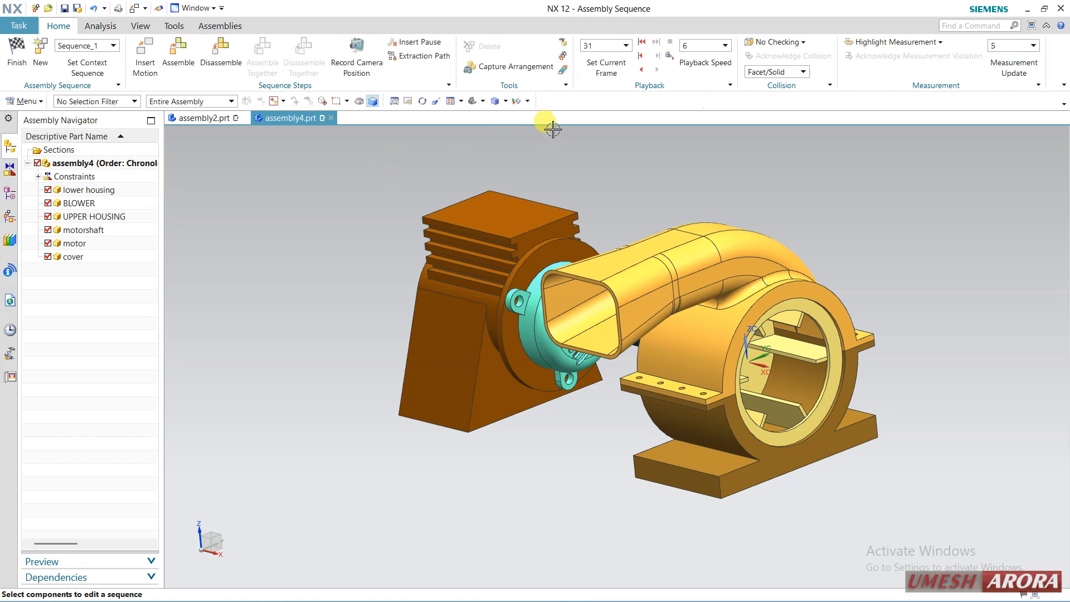
{"action": "left_click", "coordinate": [642, 42]}
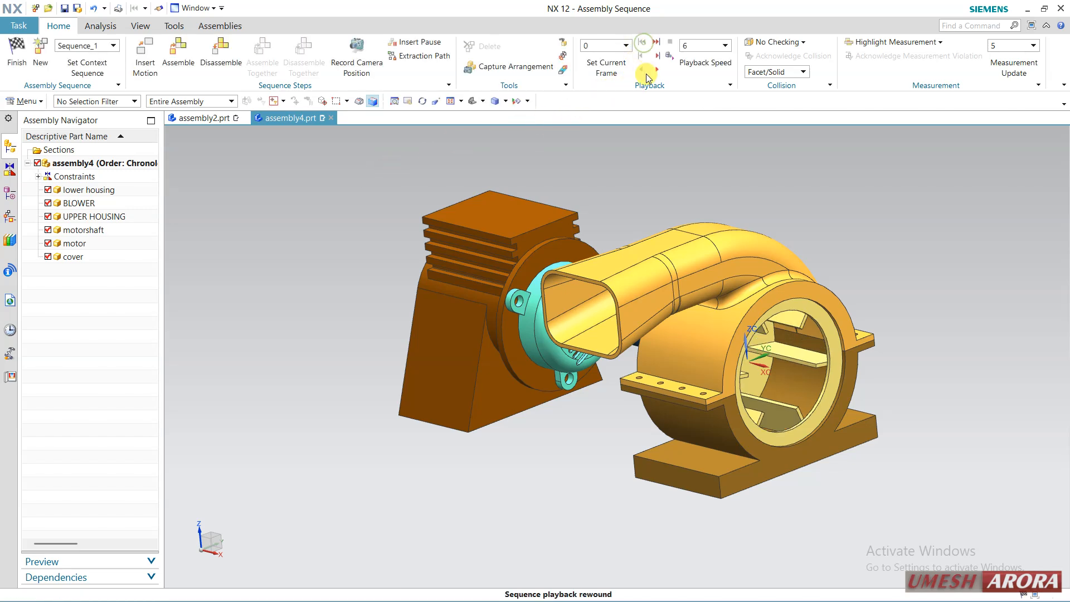
{"action": "left_click", "coordinate": [655, 71]}
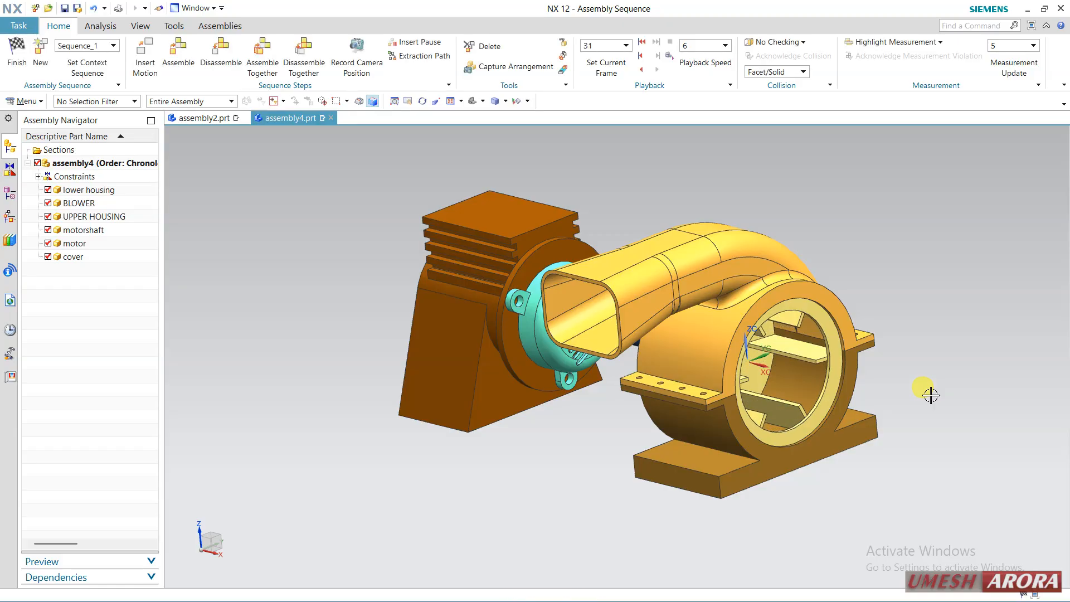
Delete the recorded Camera and Motion 1 steps from Sequence_1.
{"action": "left_click", "coordinate": [10, 217]}
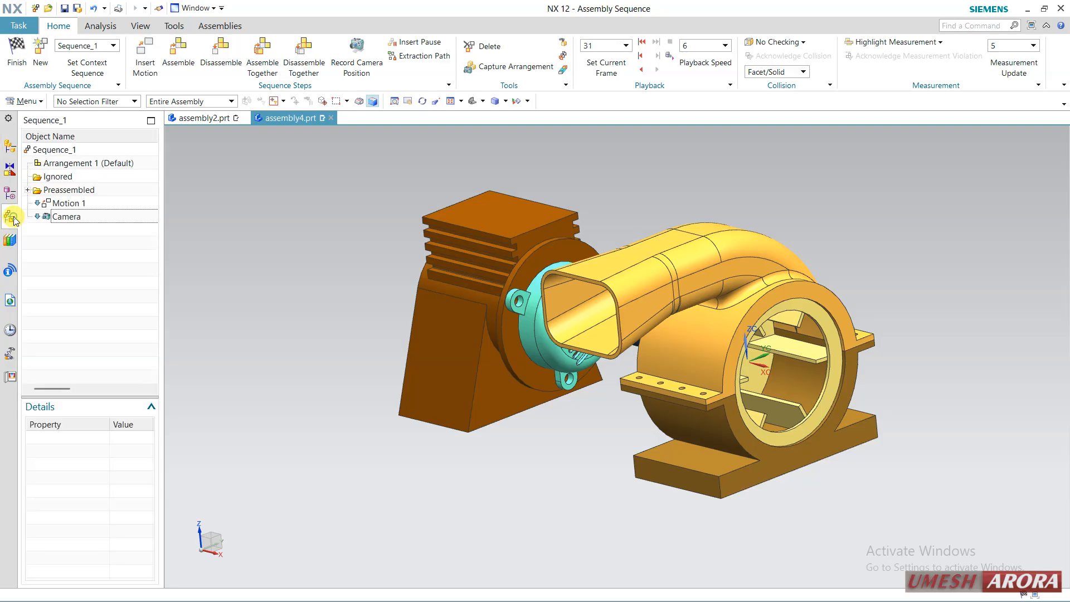
{"action": "right_click", "coordinate": [58, 218]}
{"action": "left_click", "coordinate": [76, 289]}
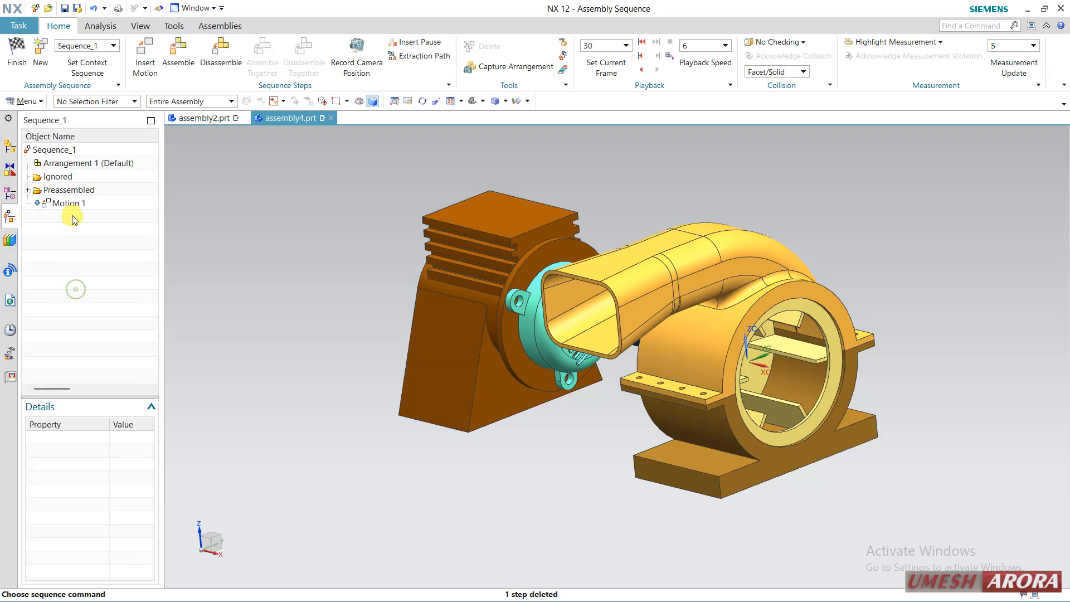
{"action": "left_click", "coordinate": [67, 202]}
{"action": "right_click", "coordinate": [69, 204]}
{"action": "left_click", "coordinate": [97, 283]}
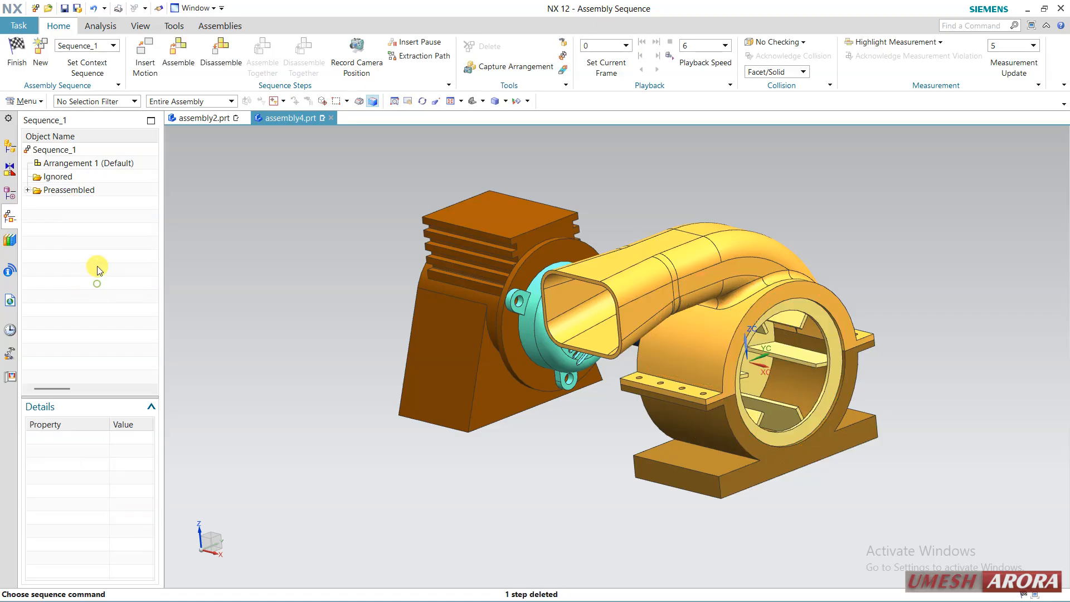
Record a new component motion in Sequence_1 that rotates the BLOWER about its Z-axis, viewed from the housing's open side.
{"action": "left_click", "coordinate": [145, 53]}
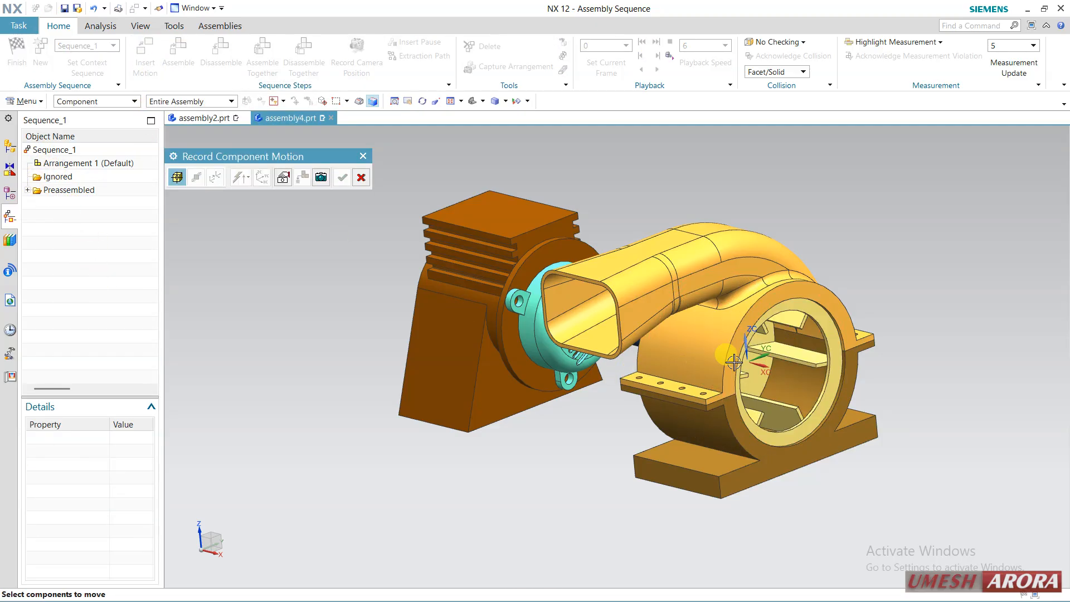
{"action": "left_click", "coordinate": [785, 360]}
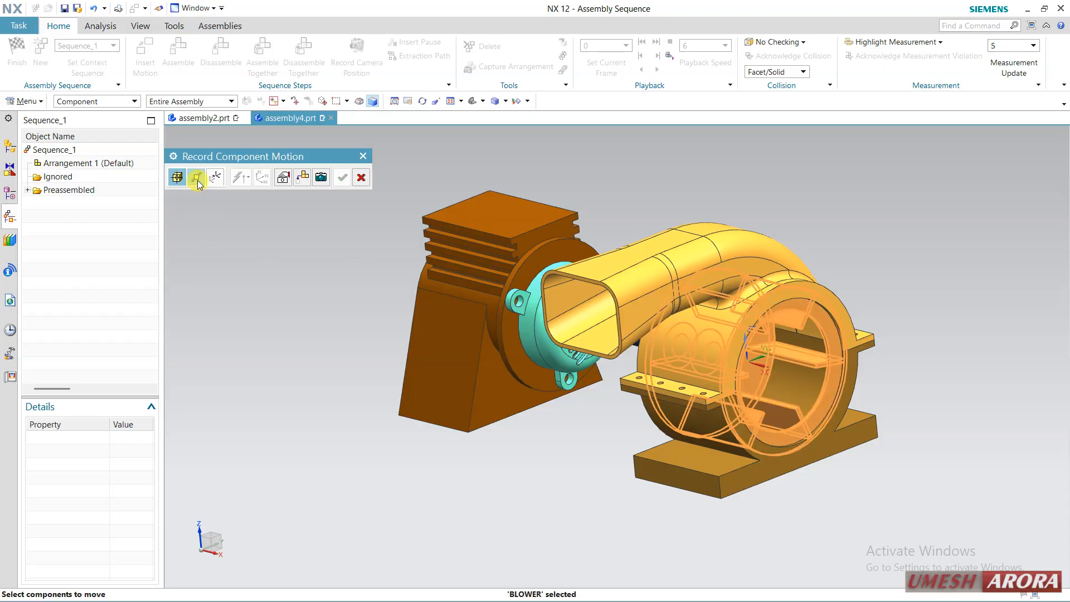
{"action": "left_click", "coordinate": [196, 177]}
{"action": "middle_click_drag", "start_coordinate": [507, 487], "coordinate": [493, 483]}
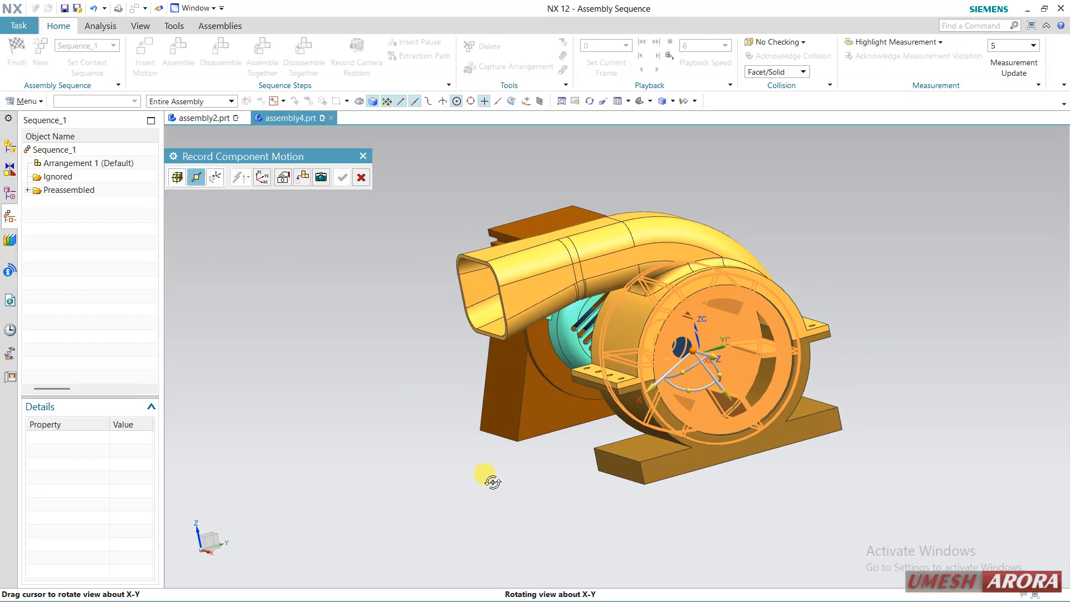
{"action": "left_click", "coordinate": [686, 397]}
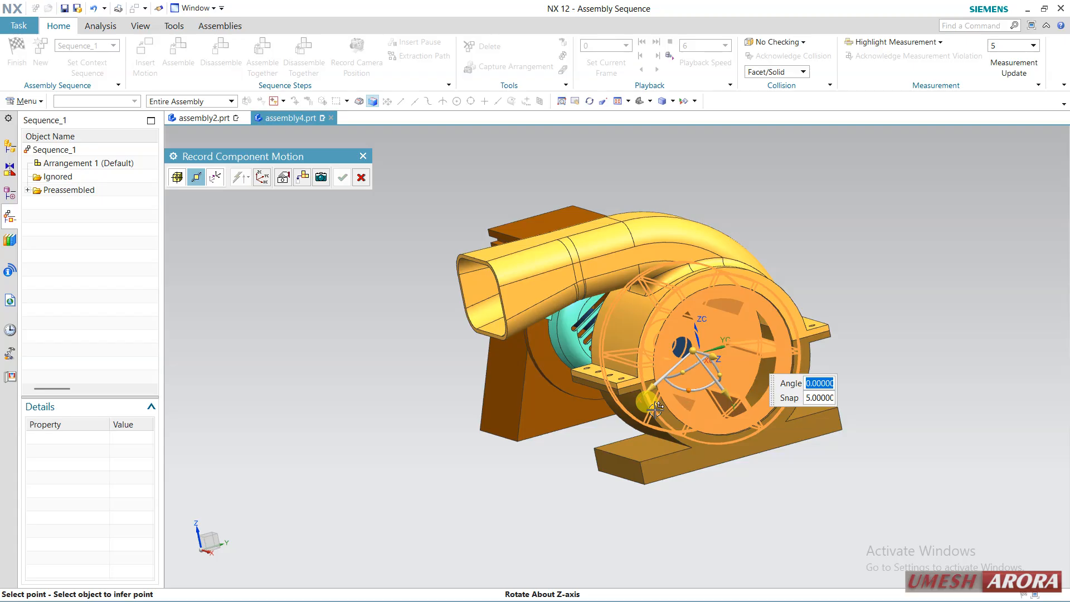
{"action": "key", "text": "Return"}
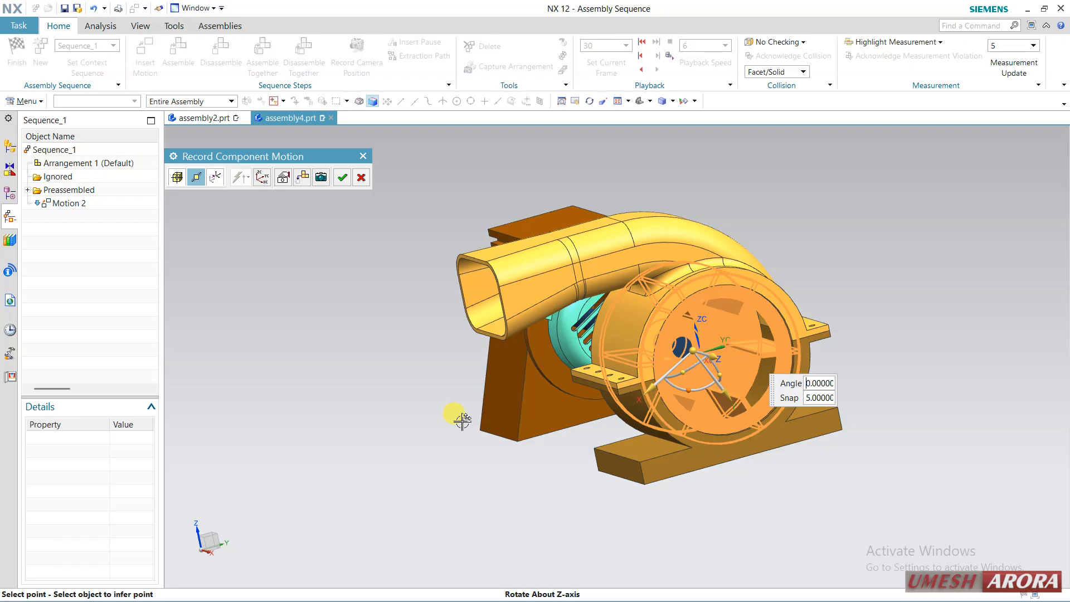
Capture an overall camera view showing the motor shaft and a close-up of the housing, with another BLOWER rotation about the Z-axis recorded between them.
{"action": "middle_click_drag", "start_coordinate": [443, 405], "coordinate": [485, 405]}
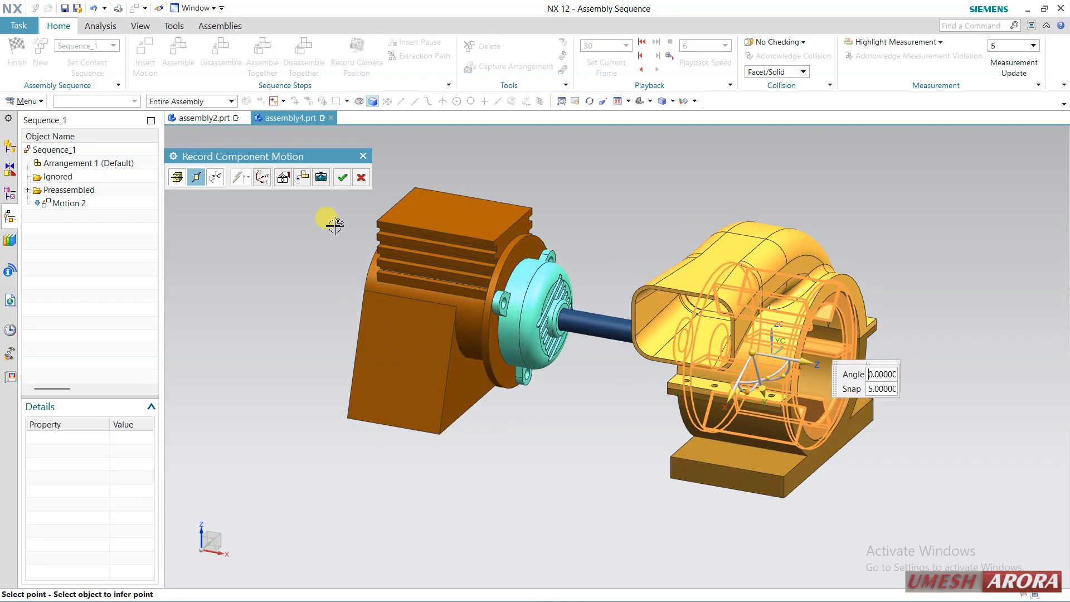
{"action": "left_click", "coordinate": [321, 177]}
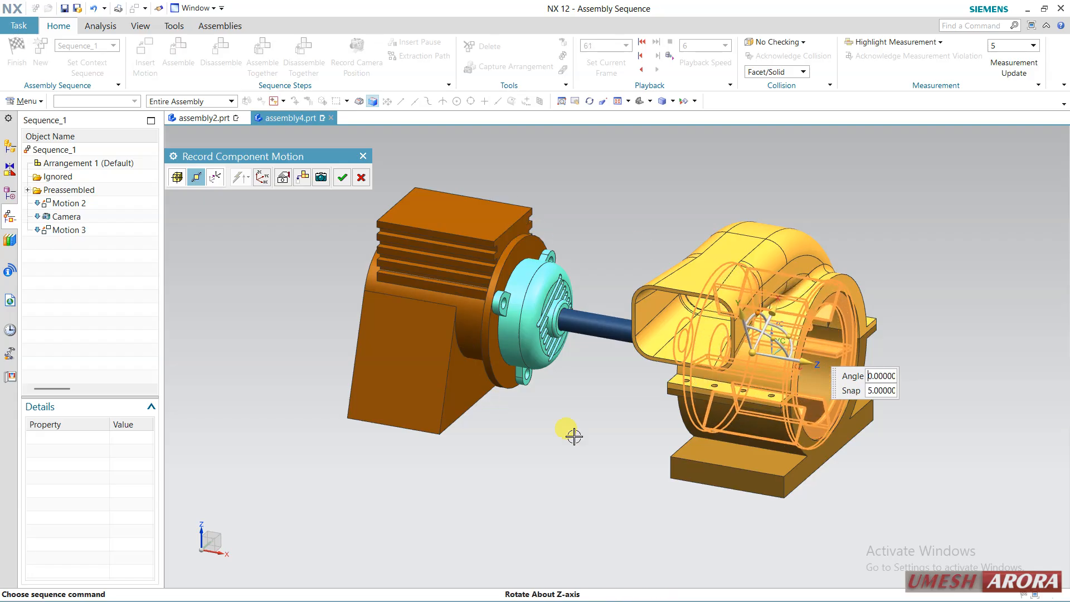
{"action": "scroll", "coordinate": [665, 315], "scroll_direction": "up", "scroll_amount": 1}
{"action": "scroll", "coordinate": [988, 367], "scroll_direction": "up", "scroll_amount": 2}
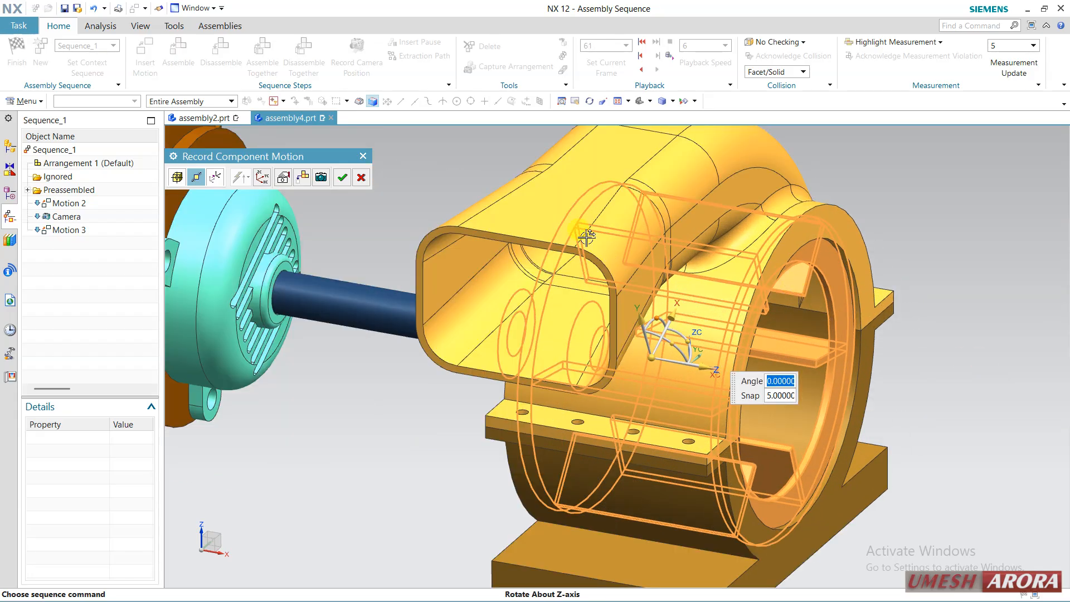
{"action": "left_click", "coordinate": [320, 178]}
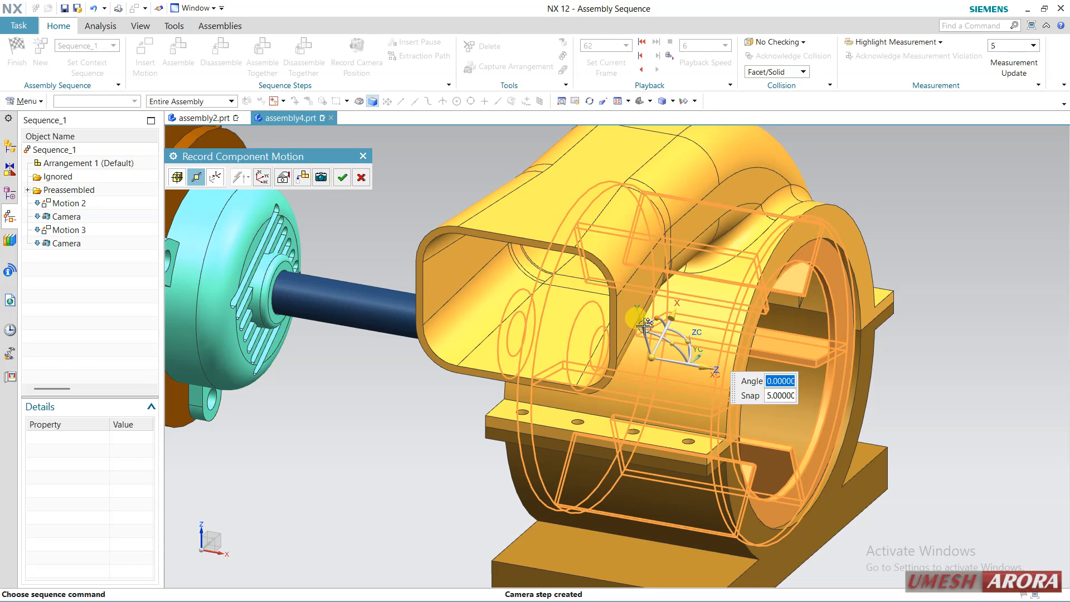
Capture a camera position showing the whole assembly from the motor side and finish recording the component motion.
{"action": "scroll", "coordinate": [741, 357], "scroll_direction": "down", "scroll_amount": 3}
{"action": "middle_click_drag", "start_coordinate": [605, 384], "coordinate": [752, 360]}
{"action": "left_click", "coordinate": [321, 178]}
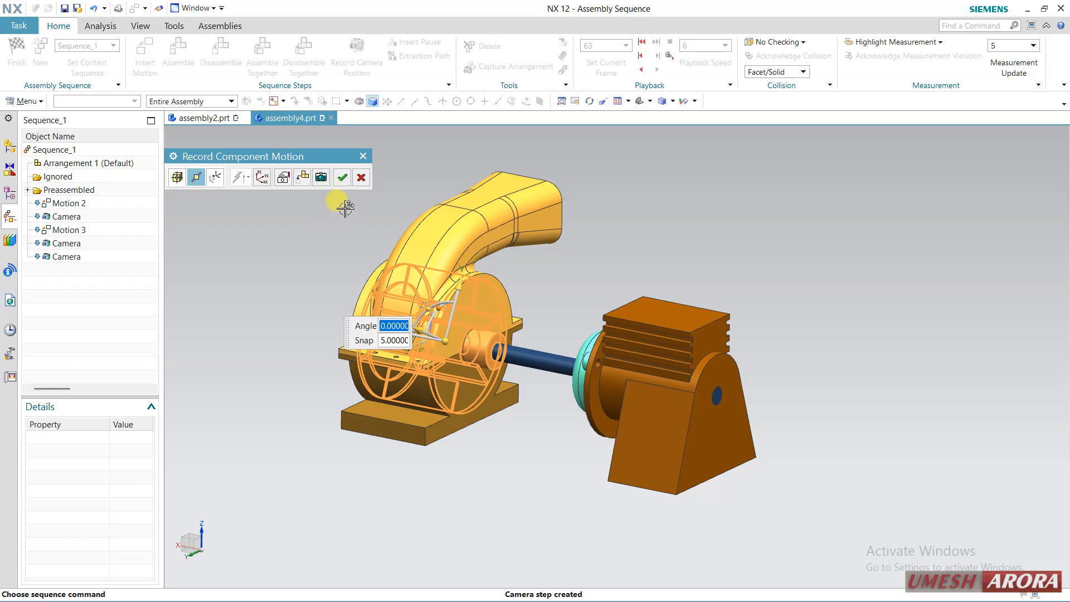
{"action": "left_click", "coordinate": [343, 173]}
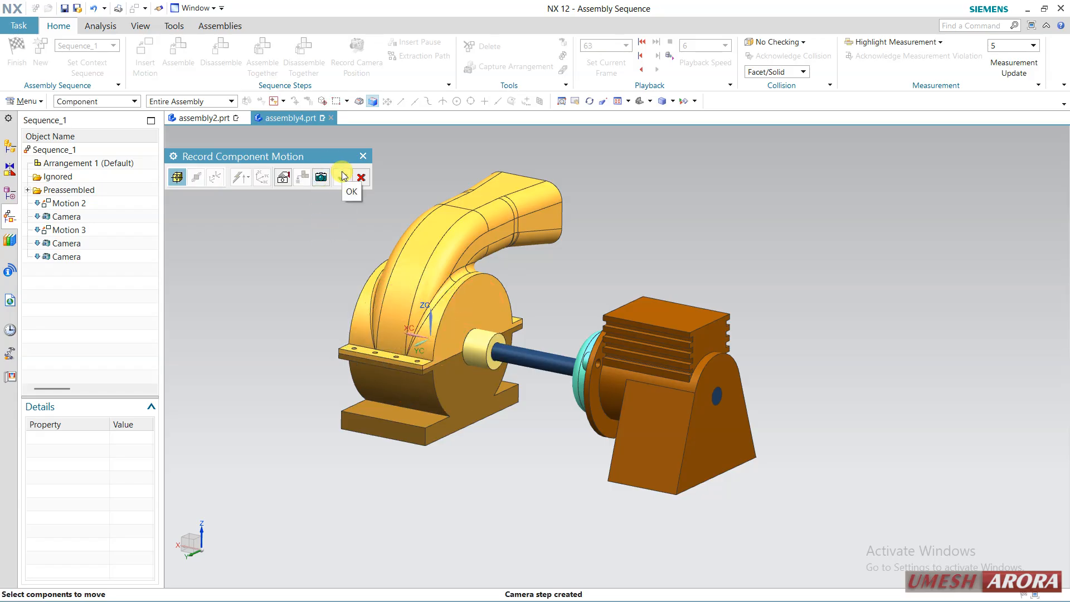
{"action": "left_click", "coordinate": [343, 175]}
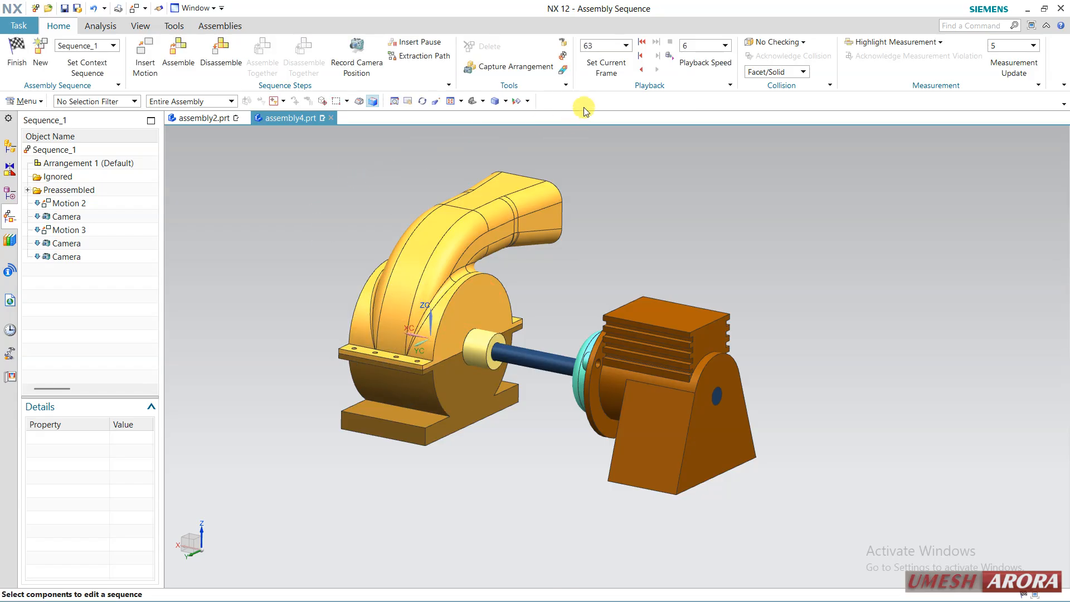
Play Sequence_1 from the start twice to review the blower motion, and leave the sequencing environment.
{"action": "left_click", "coordinate": [642, 55]}
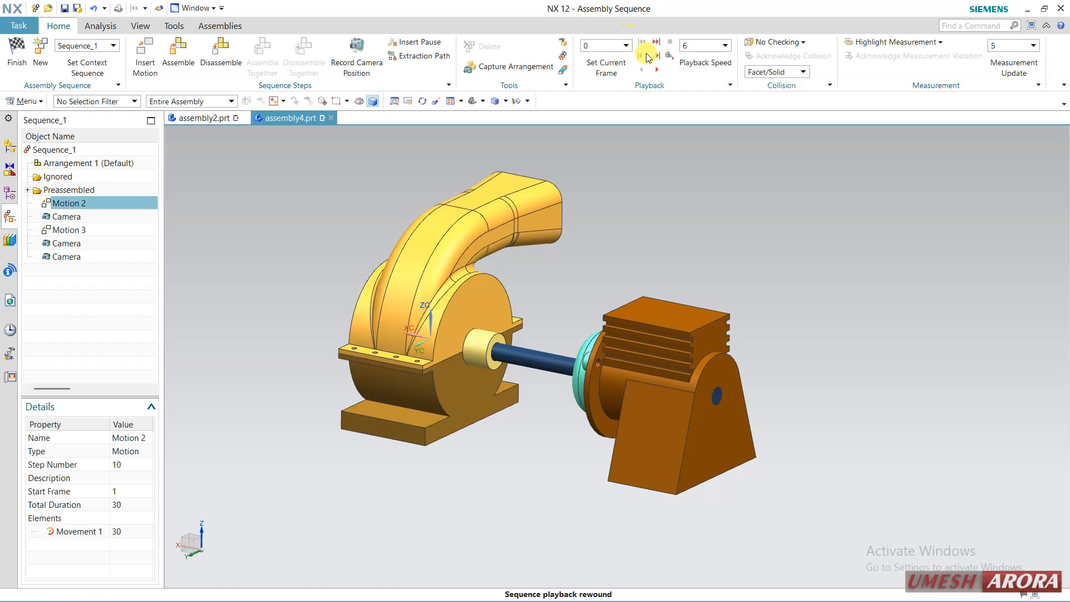
{"action": "left_click", "coordinate": [655, 69]}
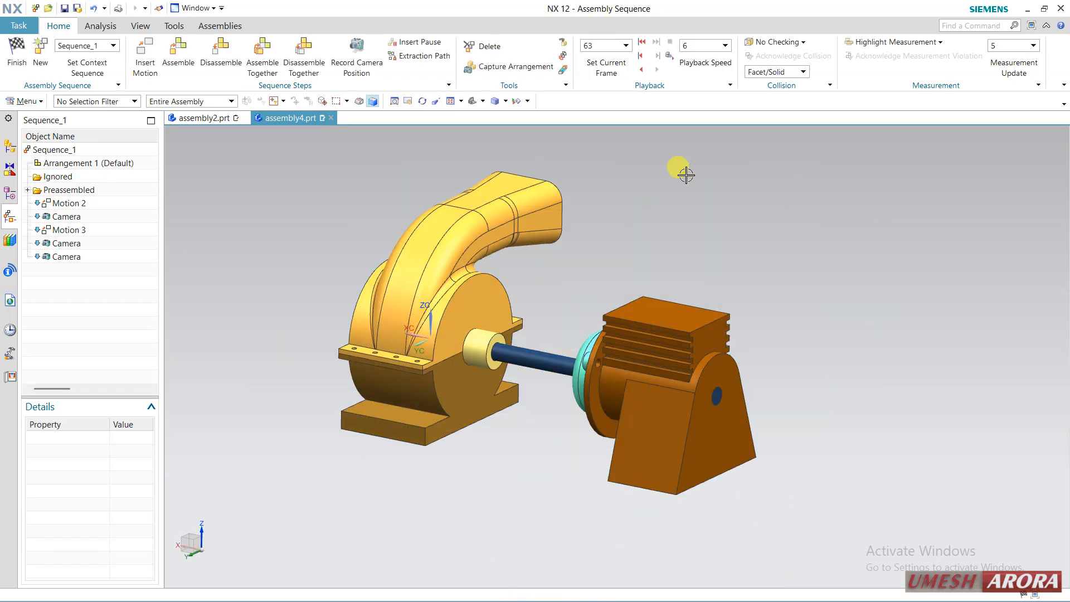
{"action": "left_click", "coordinate": [639, 43]}
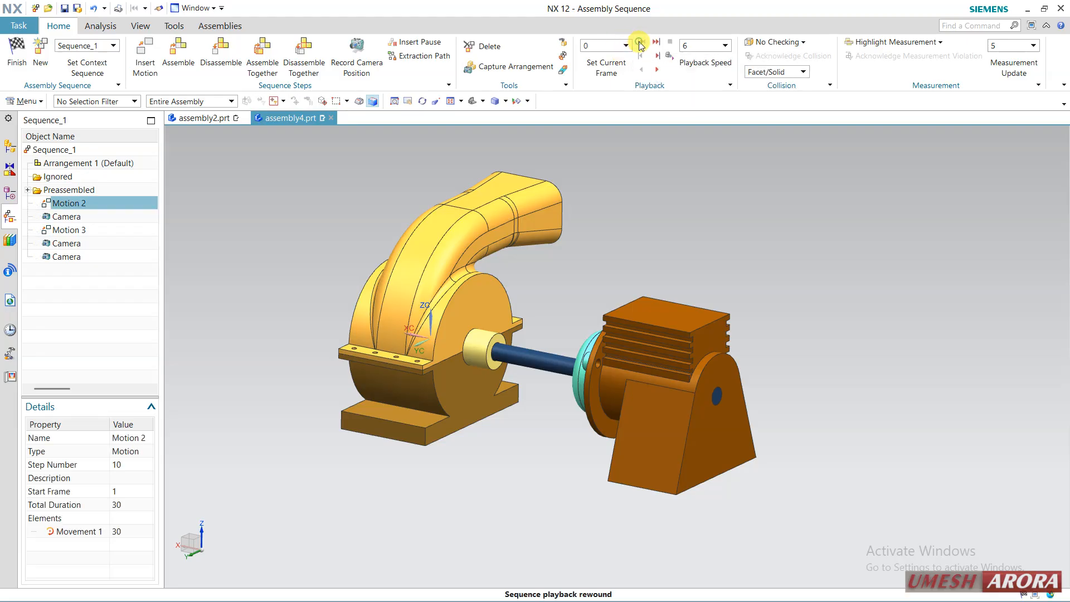
{"action": "left_click", "coordinate": [657, 70]}
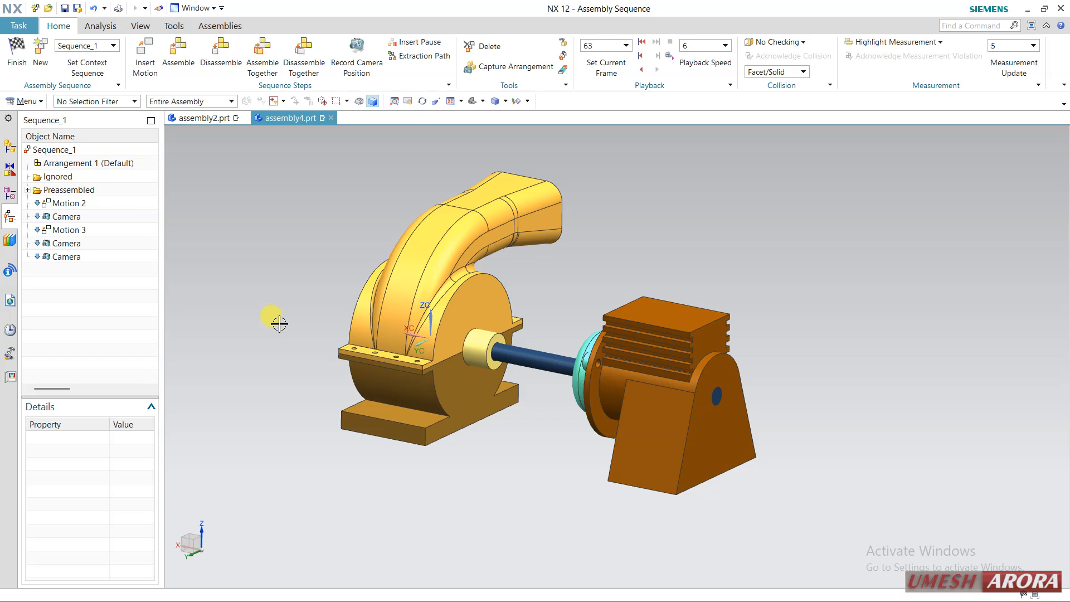
{"action": "left_click", "coordinate": [15, 40]}
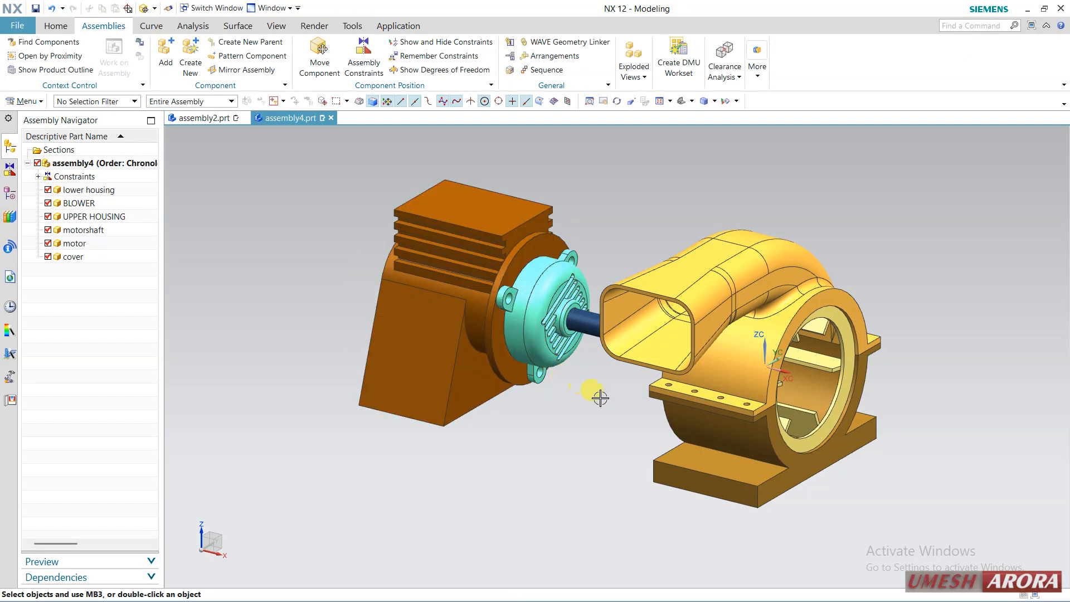
Browse the BLOWER part folder and its parent folder for part files, and cancel without opening any.
{"action": "mouse_move", "coordinate": [600, 398]}
{"action": "middle_mouse_down"}
{"action": "mouse_move", "coordinate": [620, 393]}
{"action": "mouse_move", "coordinate": [604, 398]}
{"action": "middle_mouse_up"}
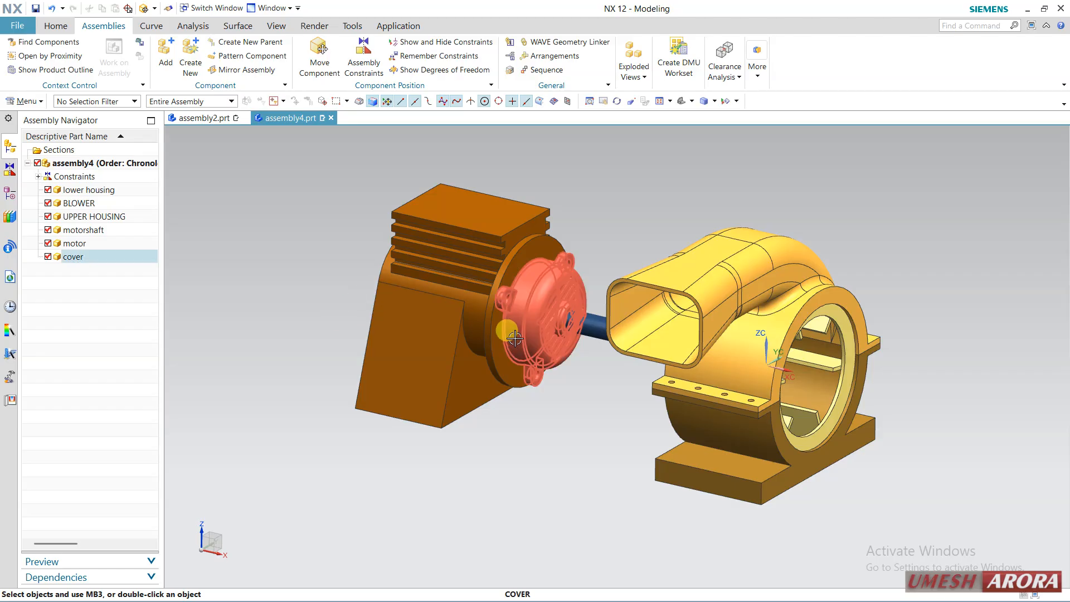
{"action": "left_click", "coordinate": [25, 27]}
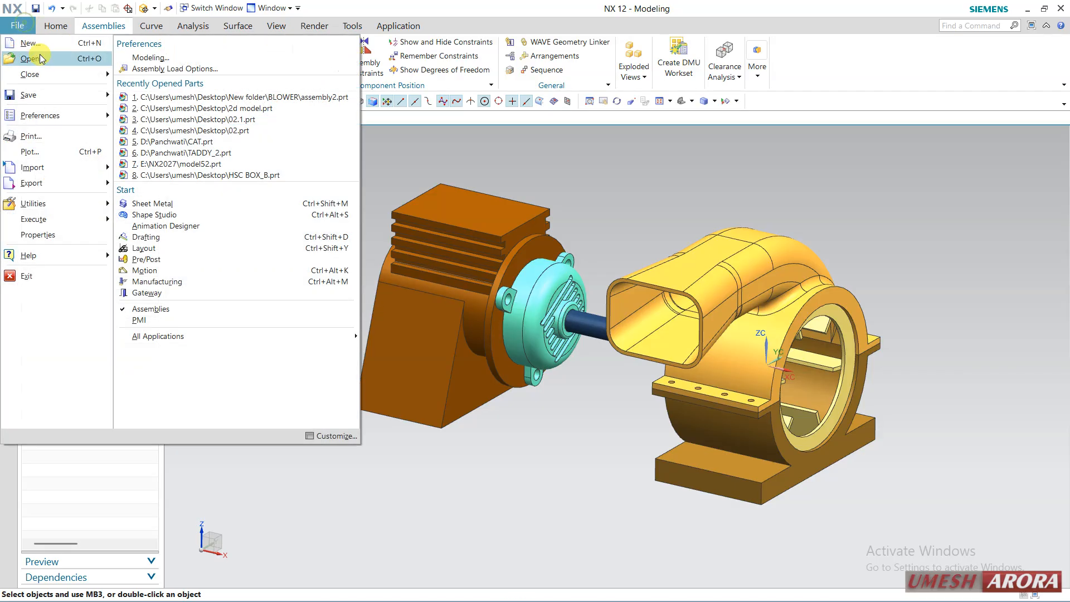
{"action": "left_click", "coordinate": [34, 57]}
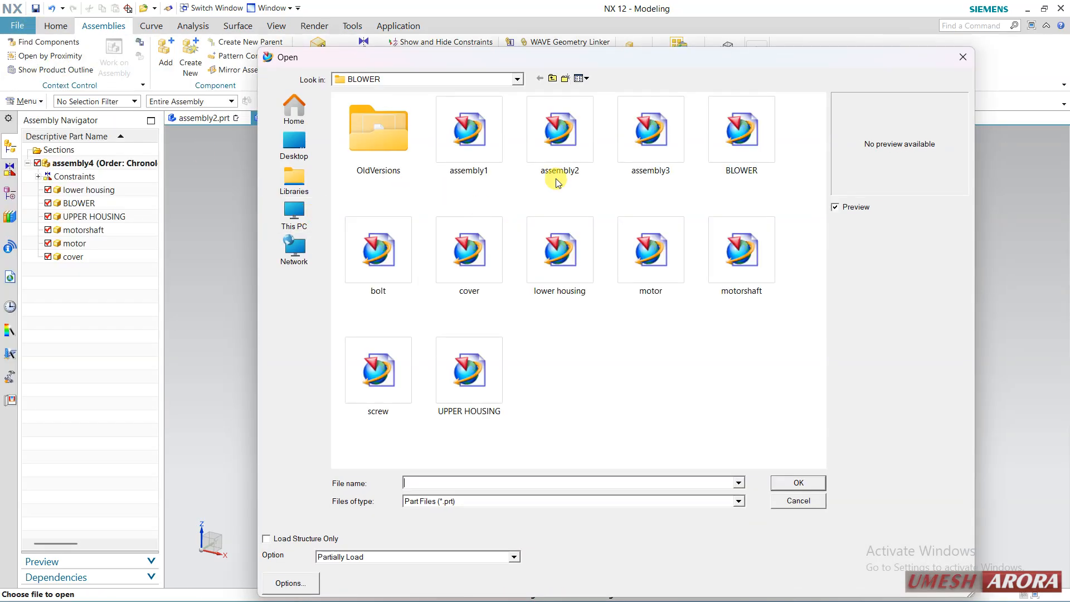
{"action": "left_click", "coordinate": [558, 80]}
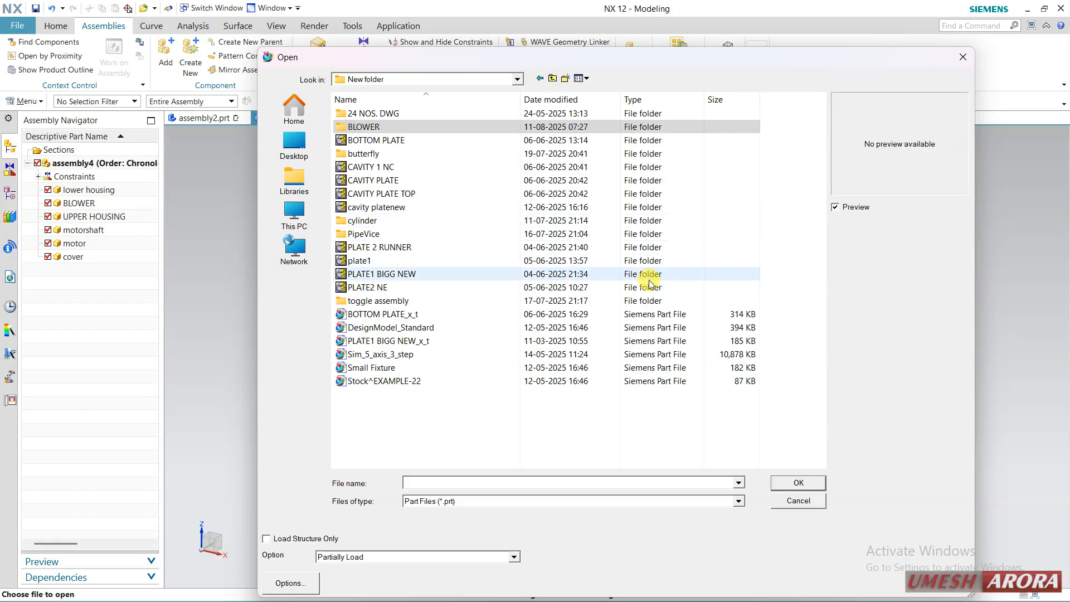
{"action": "left_click", "coordinate": [796, 500]}
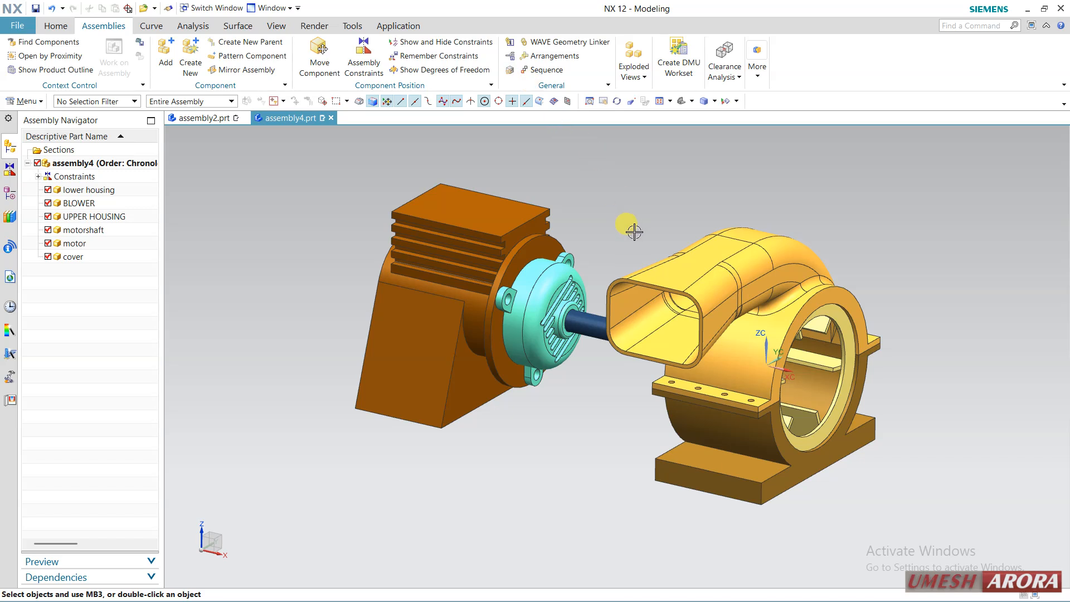
{"action": "middle_click_drag", "start_coordinate": [631, 231], "coordinate": [617, 251], "text": "shift"}
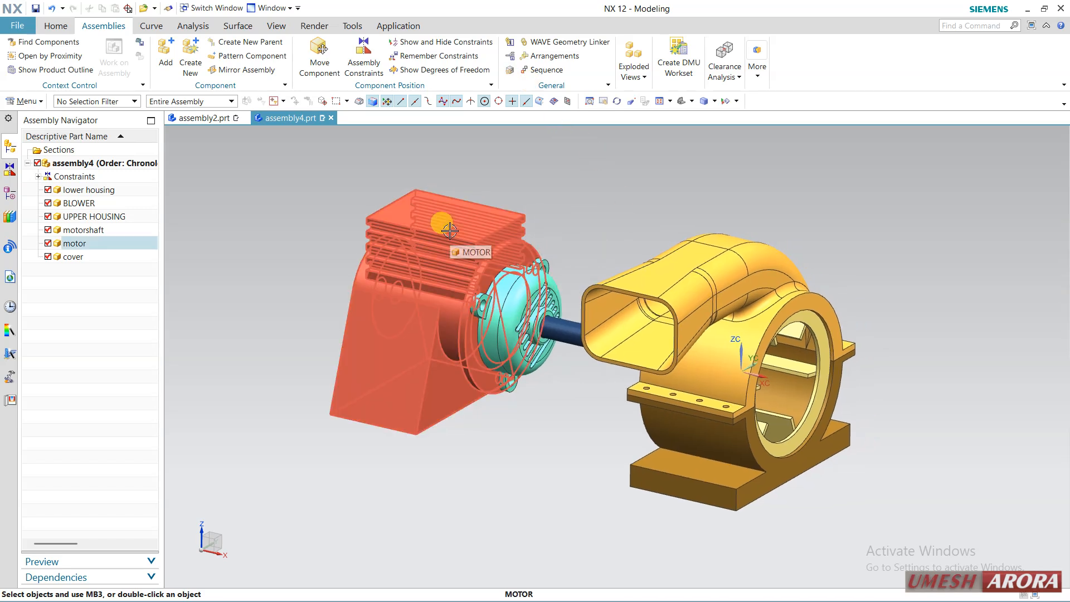